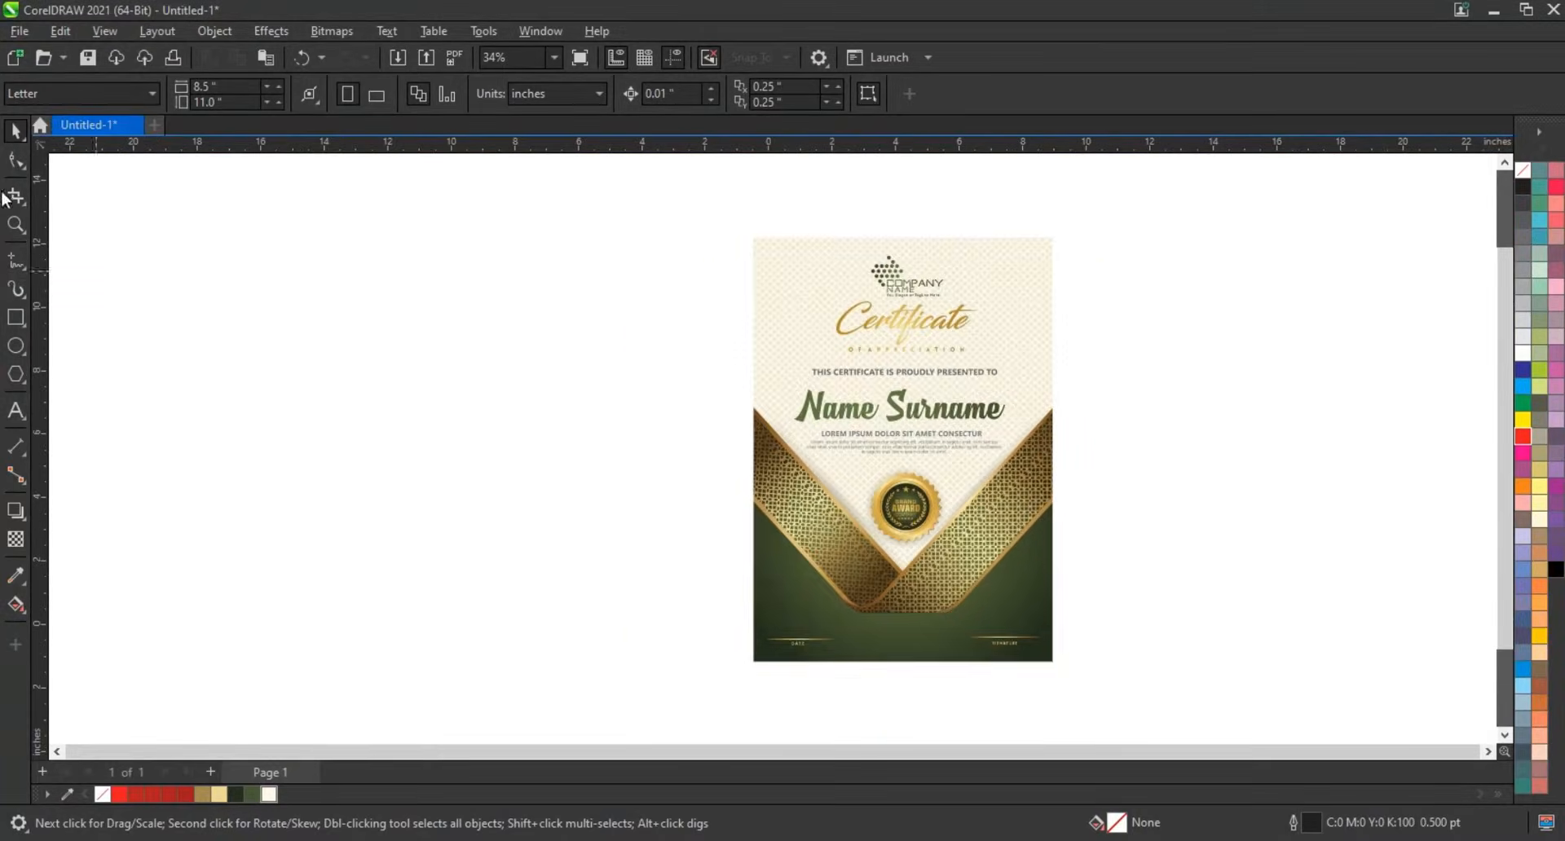
# Step: Draw an upright rectangle beside the reference certificate and enlarge it to about 10.96 by 15.57 inches
pyautogui.click(15, 225)
pyautogui.moveTo(286, 241); pyautogui.dragTo(1031, 648)
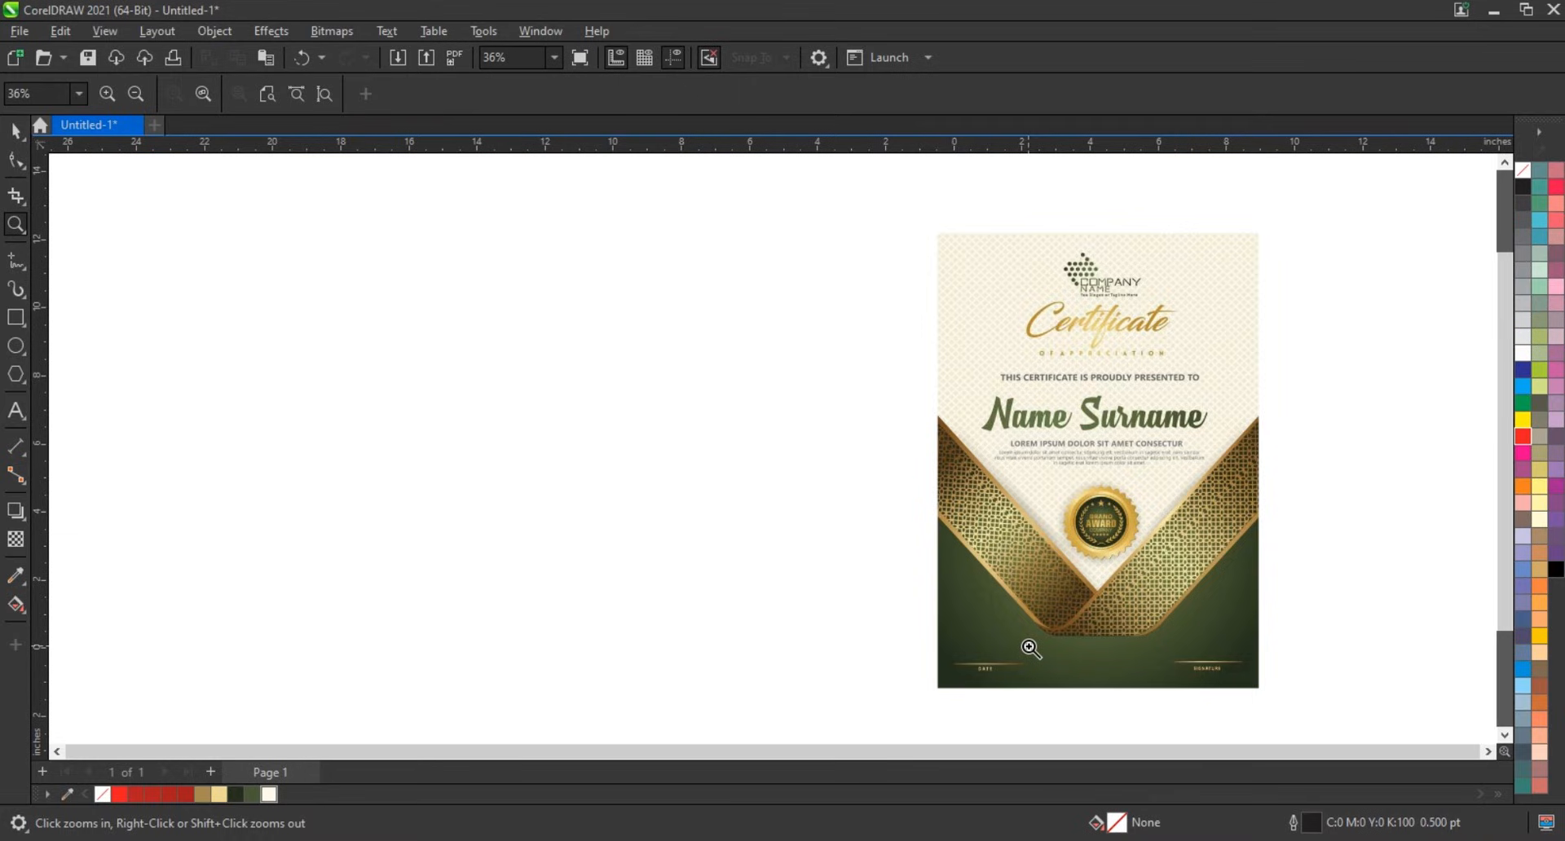
pyautogui.click(16, 317)
pyautogui.moveTo(405, 216); pyautogui.dragTo(764, 725)
pyautogui.click(15, 130)
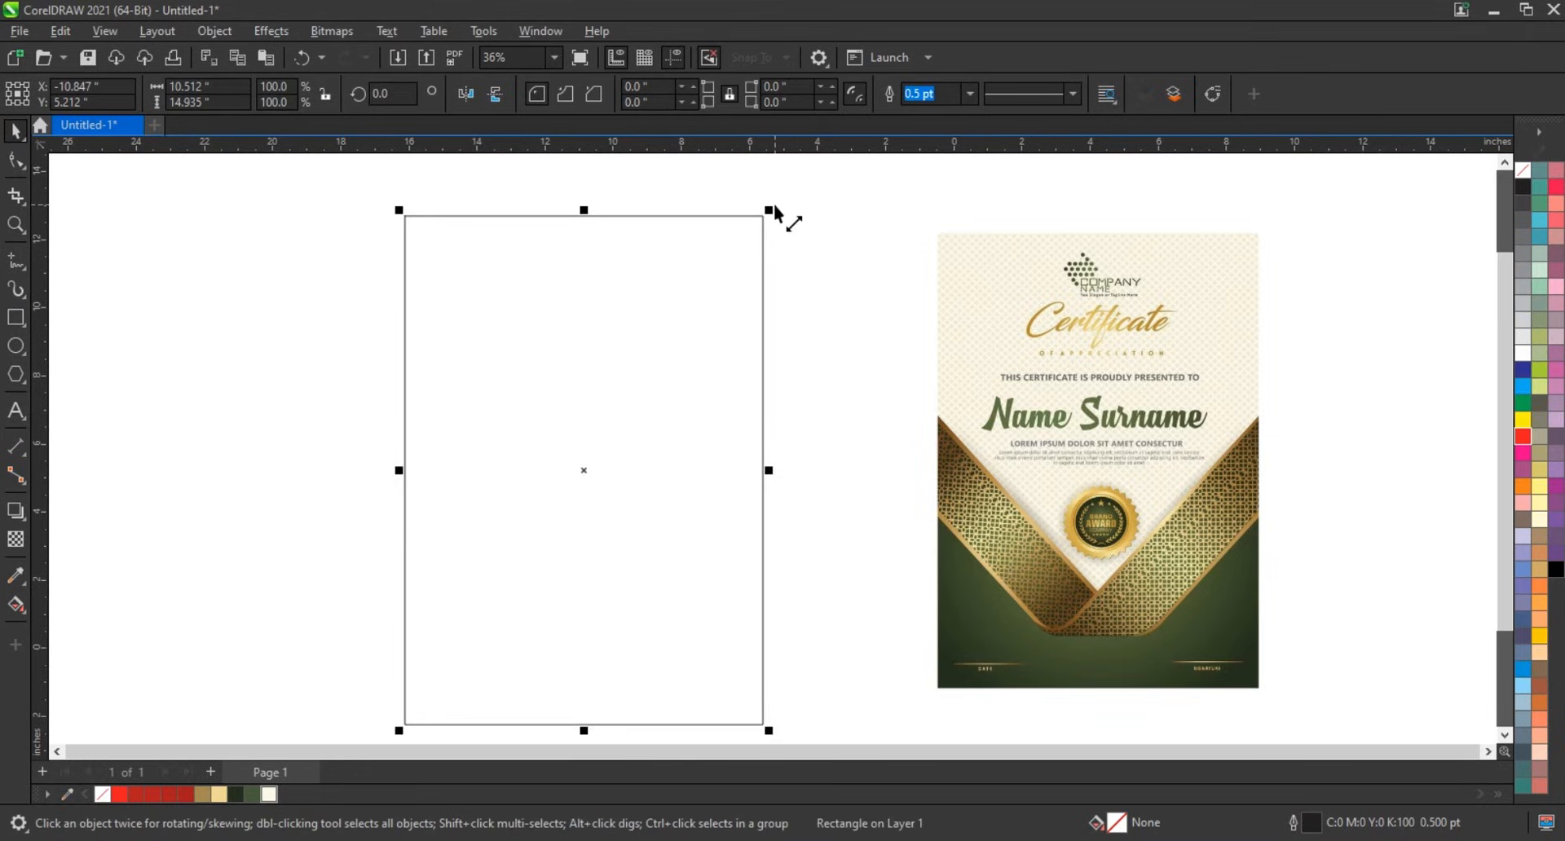
pyautogui.moveTo(770, 210); pyautogui.dragTo(784, 198)
pyautogui.moveTo(733, 339); pyautogui.dragTo(739, 323)
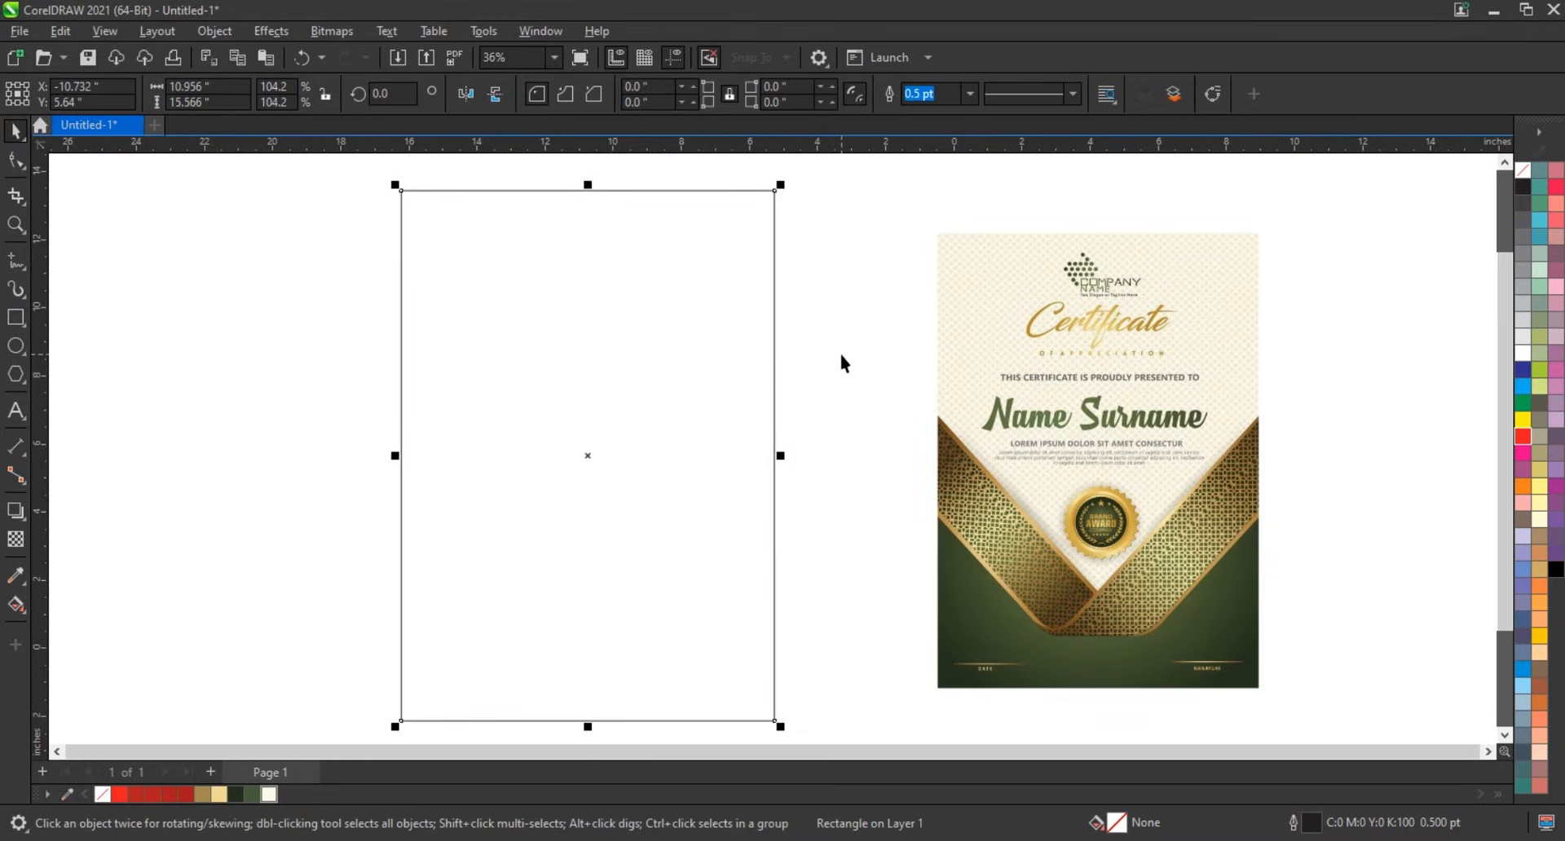
# Step: Draw a square about 7.6 inches wide overlapping the page rectangle's left edge and round its corners to about 0.46 inch
pyautogui.click(15, 318)
pyautogui.moveTo(185, 336); pyautogui.dragTo(322, 597)
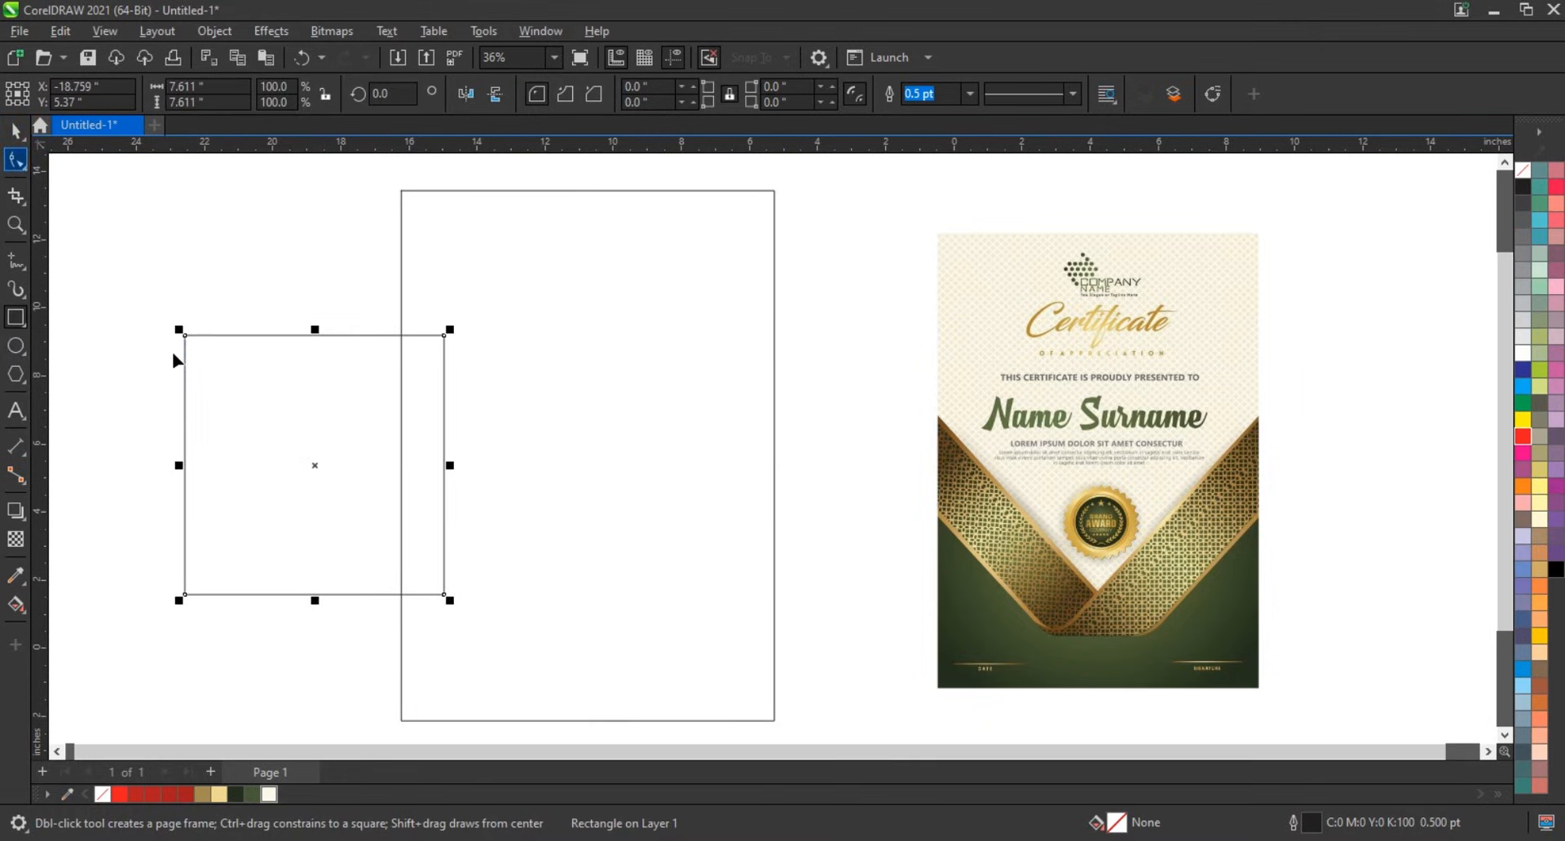
pyautogui.moveTo(185, 335); pyautogui.dragTo(185, 351)
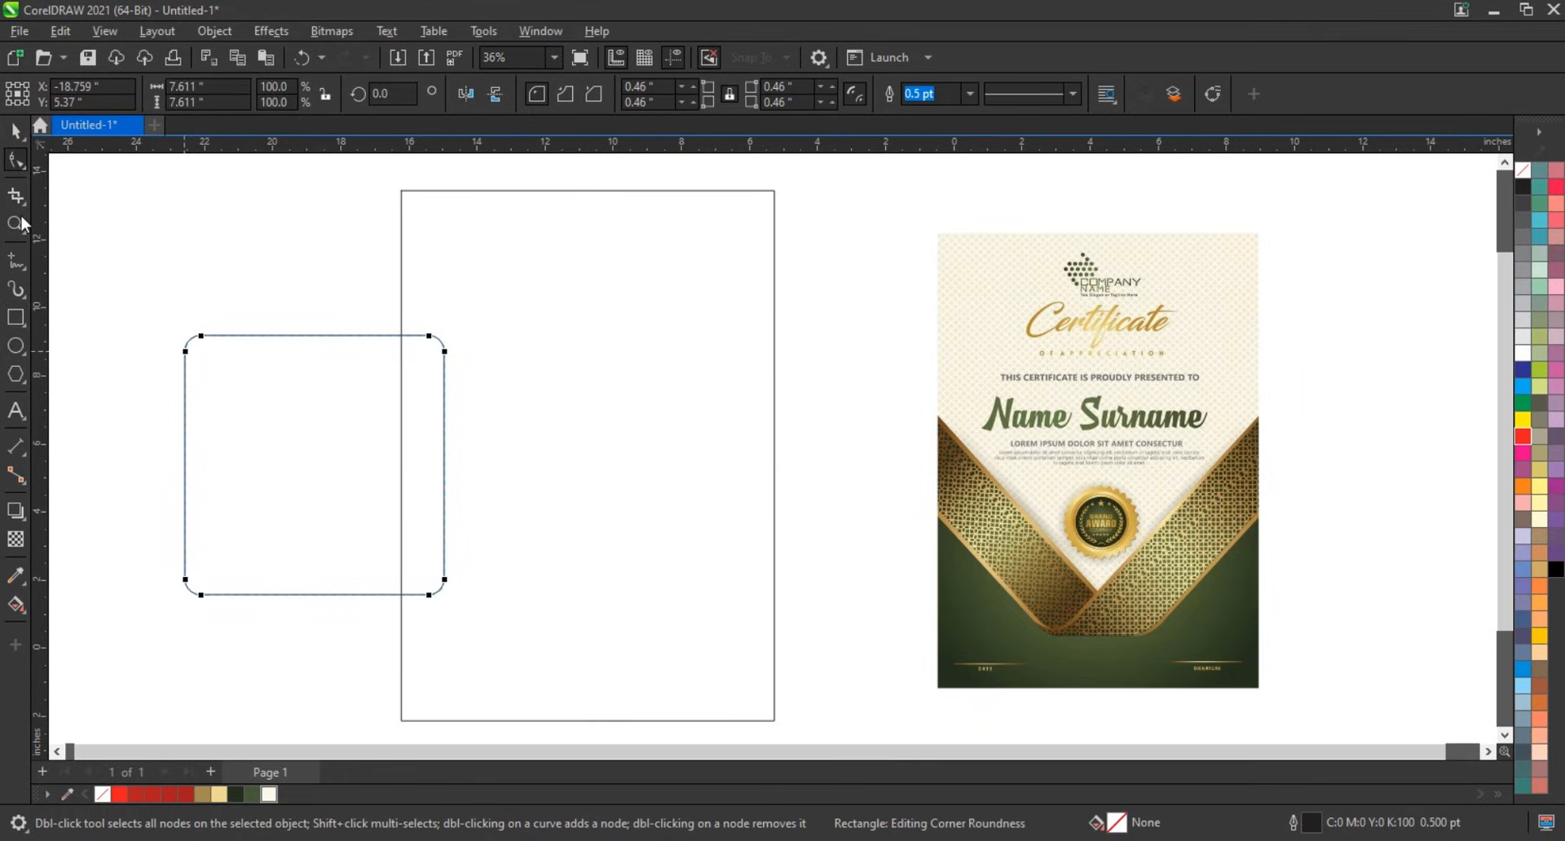
# Step: Rotate the rounded square 45 degrees into a diamond and enlarge it to about 13.5 inches across
pyautogui.click(15, 130)
pyautogui.click(317, 423)
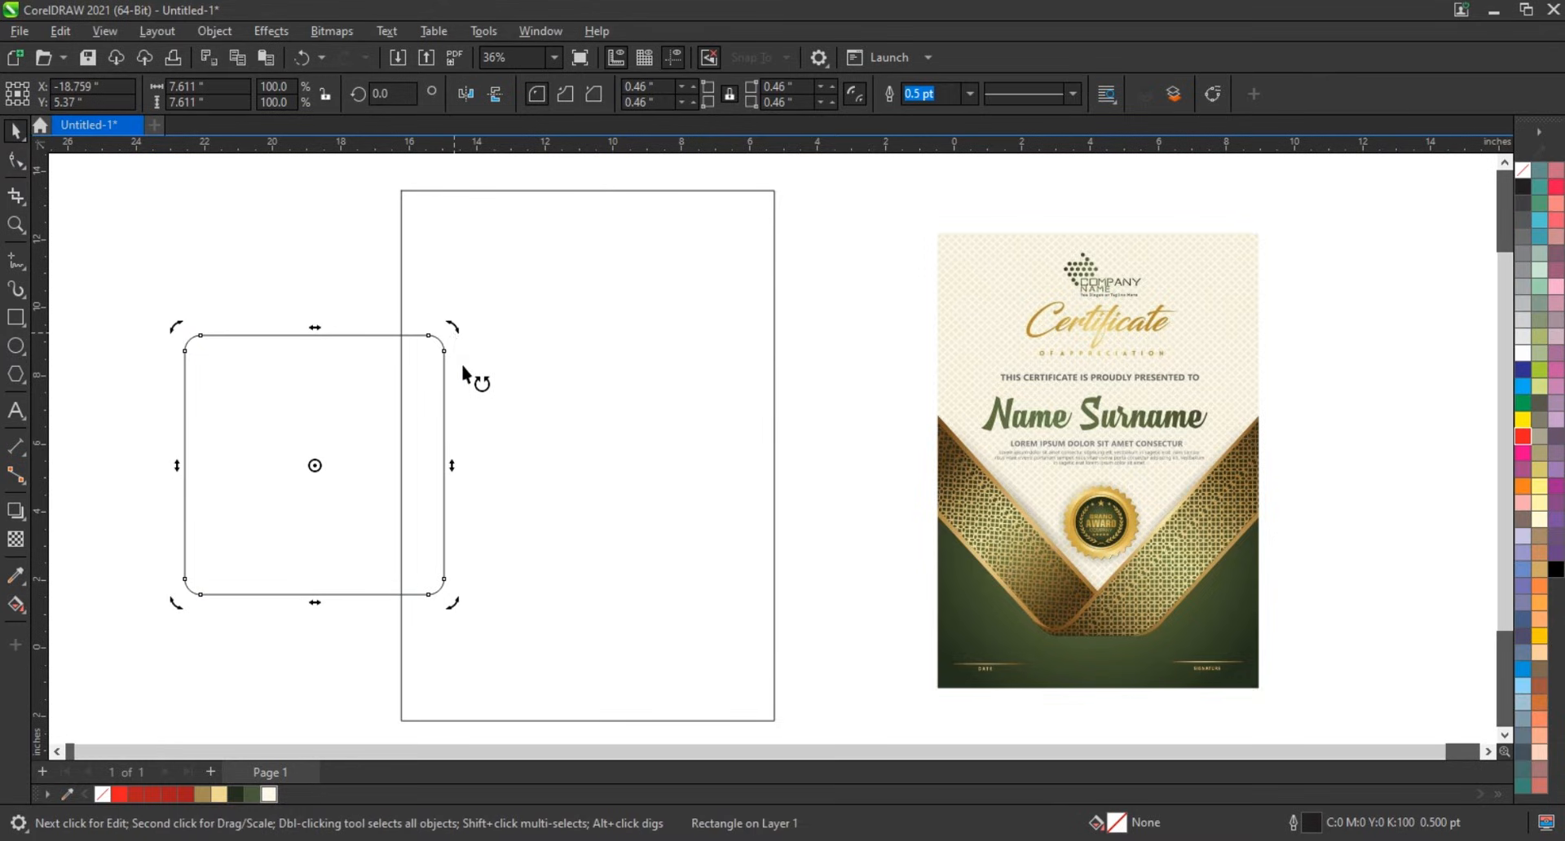
pyautogui.moveTo(463, 375); pyautogui.dragTo(460, 472)
pyautogui.scroll(-1, 342, 367)
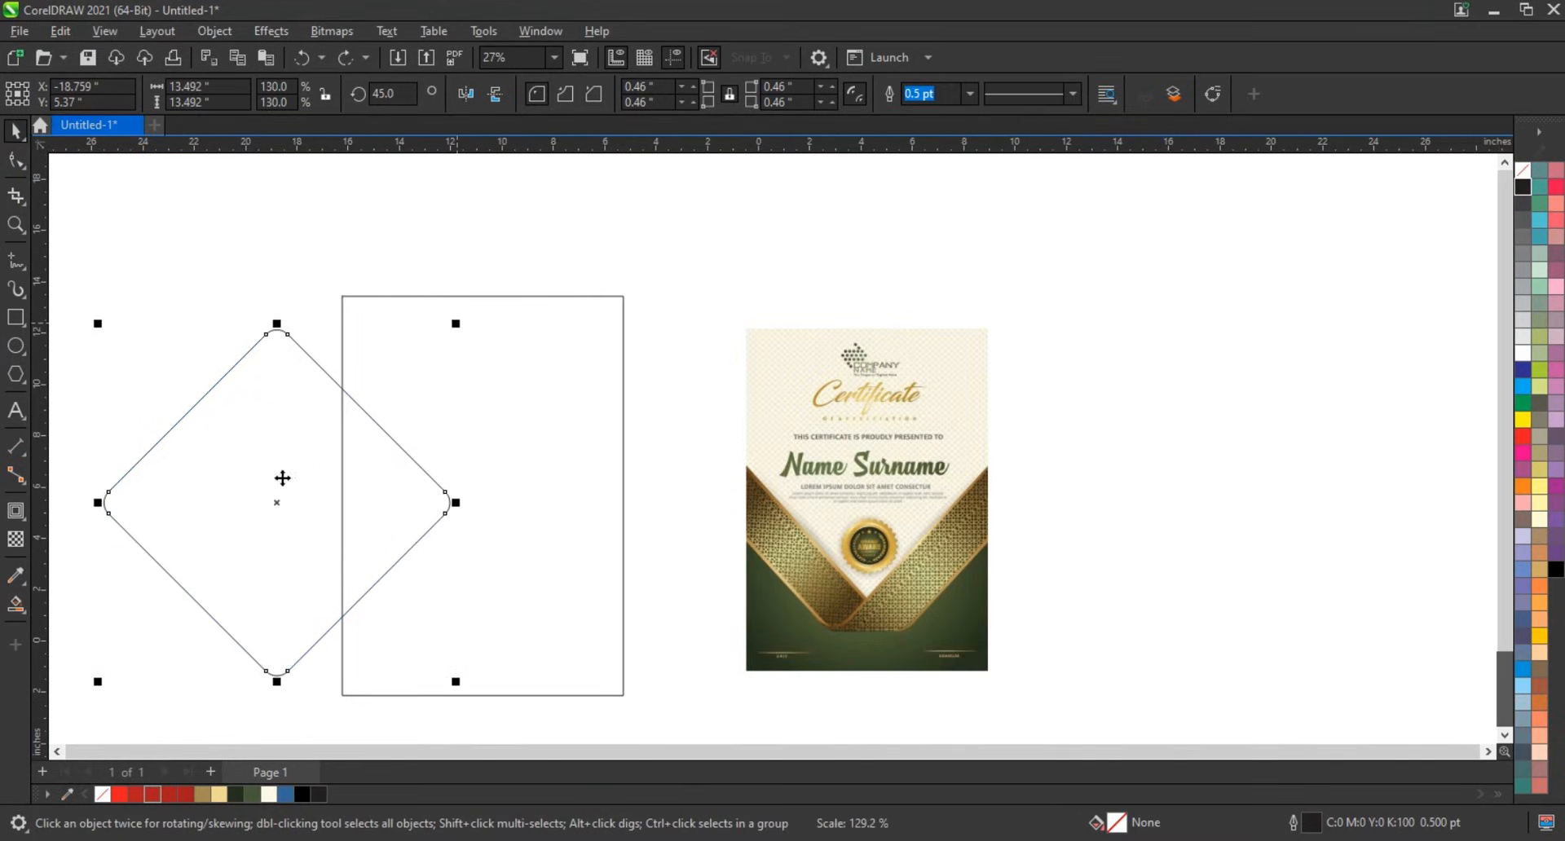
# Step: Place two overlapping copies of the rounded diamond side by side over the page rectangle and combine them into one curve
pyautogui.moveTo(282, 478); pyautogui.dragTo(502, 433)
pyautogui.rightClick(502, 433)
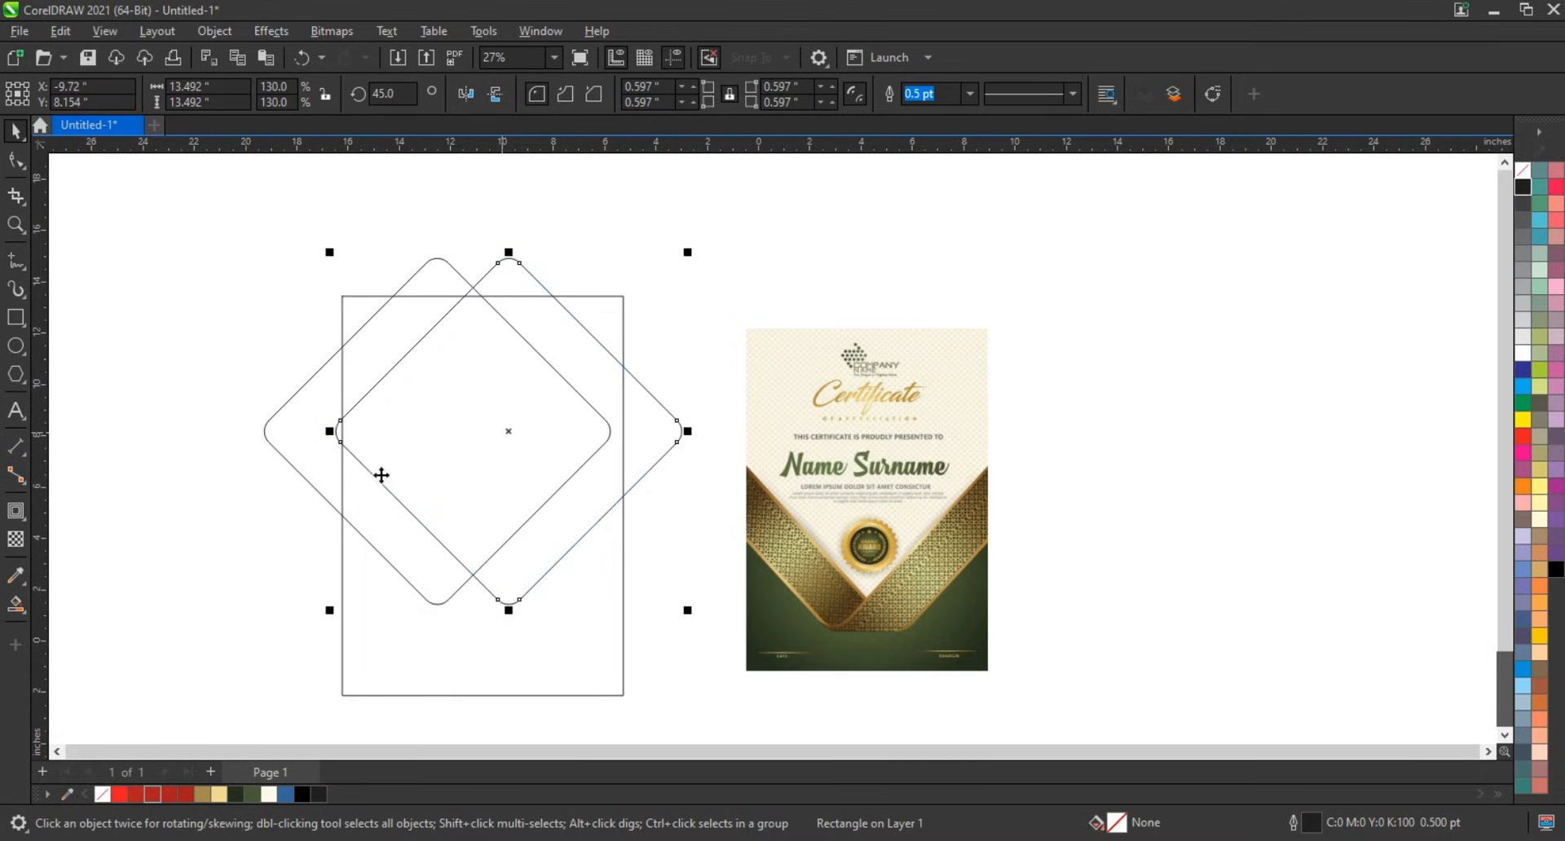
pyautogui.keyDown('shift'); pyautogui.click(300, 469); pyautogui.keyUp('shift')
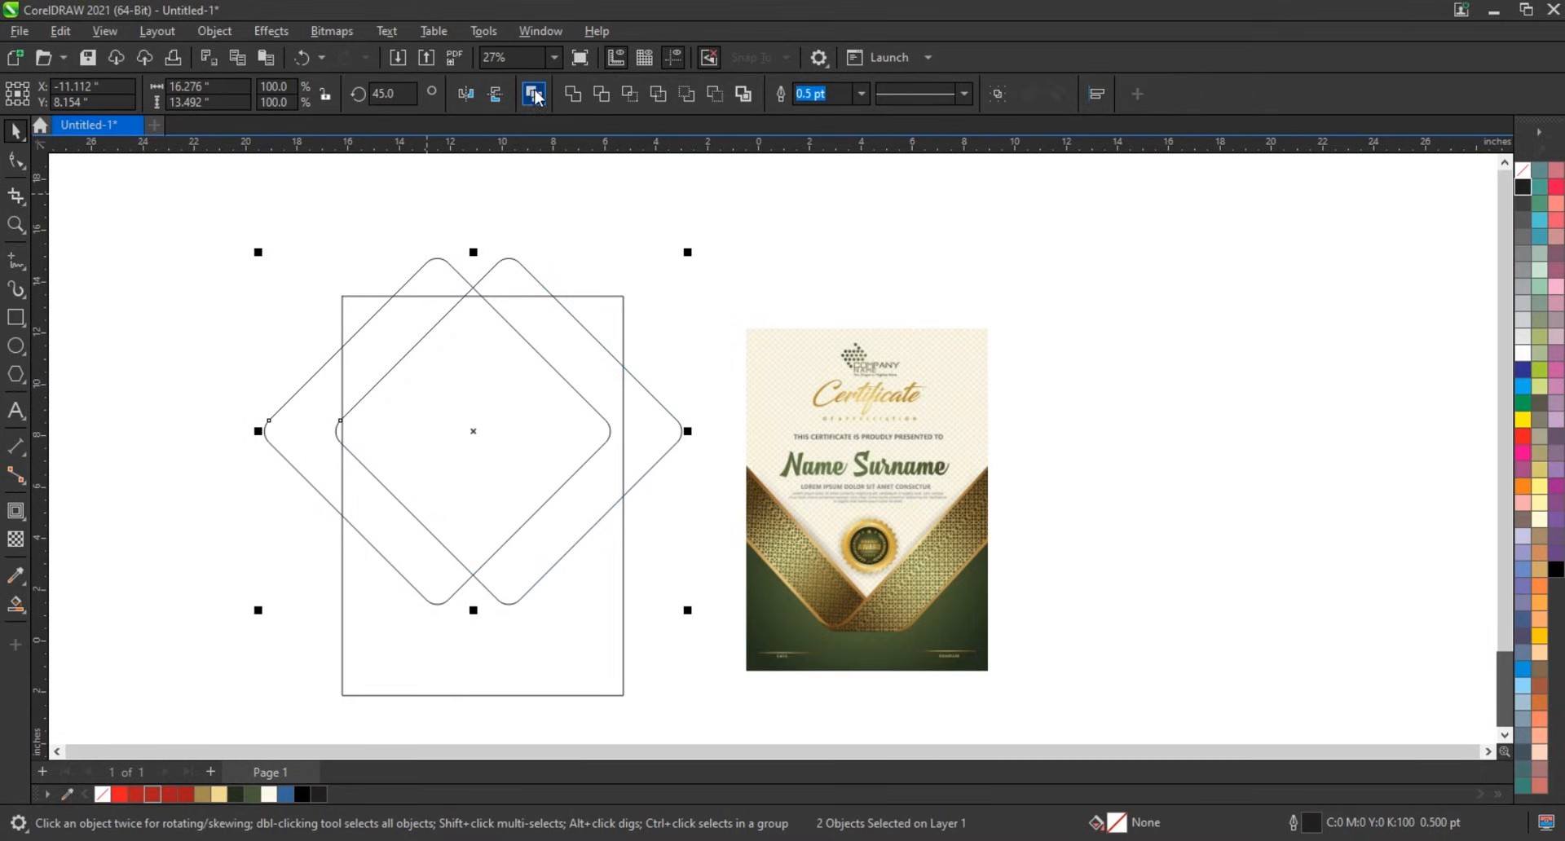
pyautogui.hotkey('ctrl', 'g')
# Step: Centre the combined diamonds horizontally on the page rectangle and enlarge them to about 17.2 inches wide
pyautogui.keyDown('shift'); pyautogui.click(613, 589); pyautogui.keyUp('shift')
pyautogui.press('c')
pyautogui.click(666, 552)
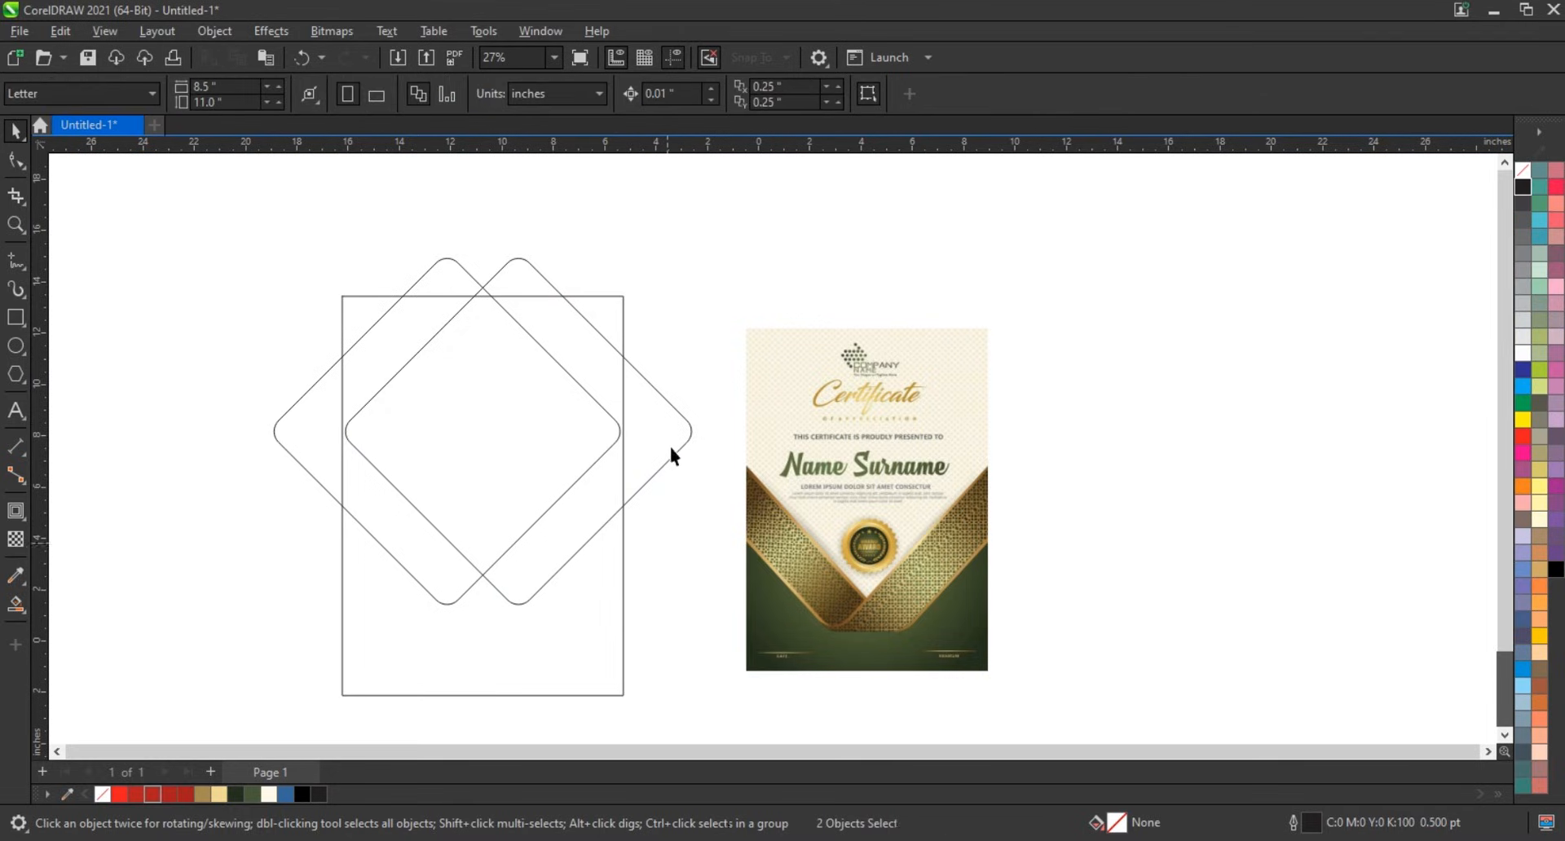
pyautogui.click(672, 446)
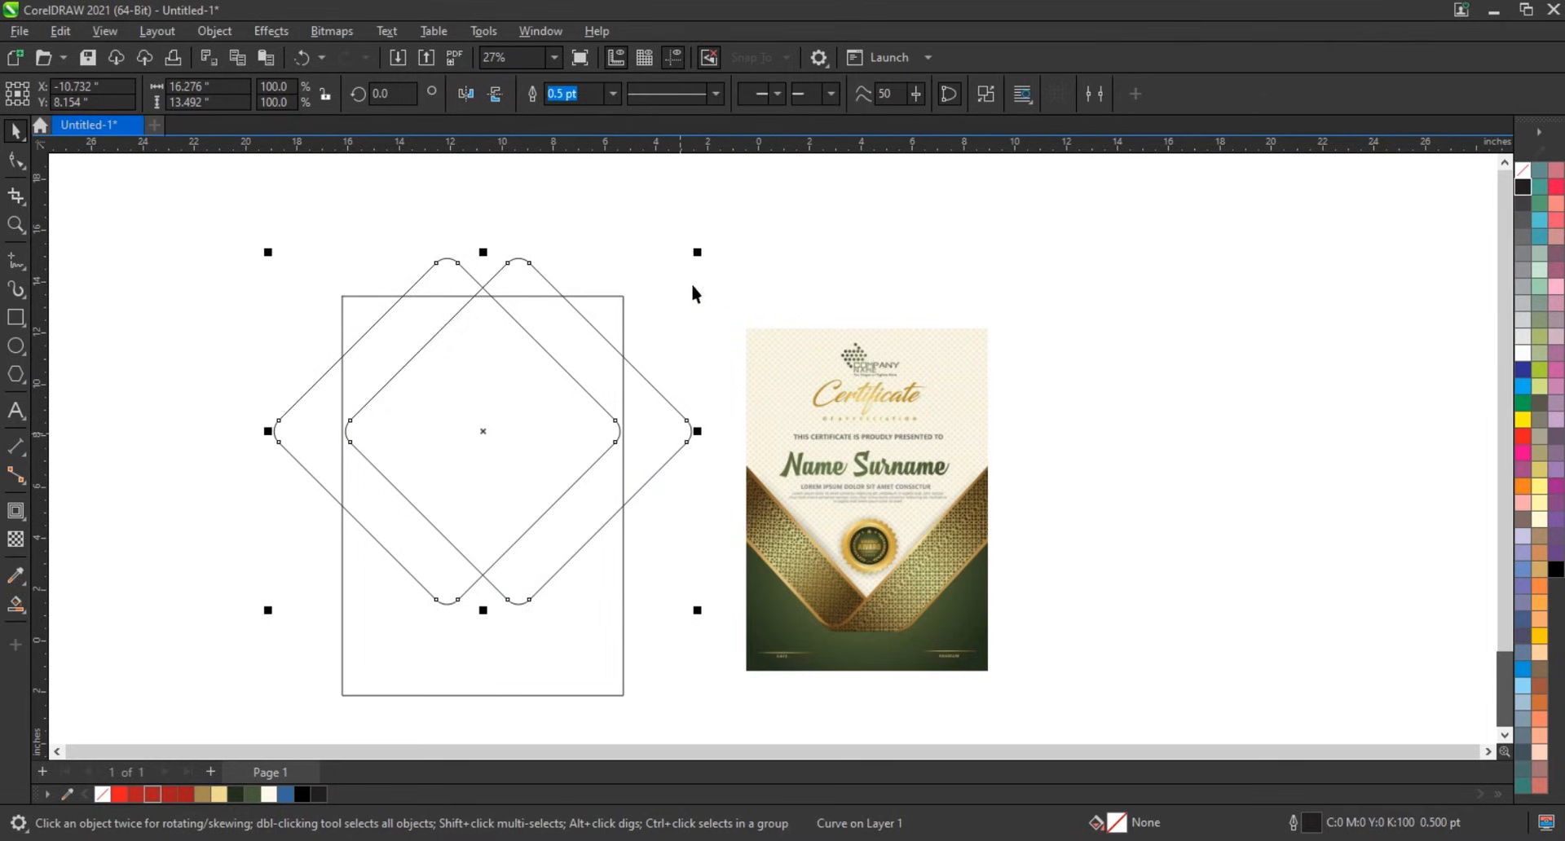
pyautogui.moveTo(699, 255); pyautogui.dragTo(717, 245)
pyautogui.click(692, 536)
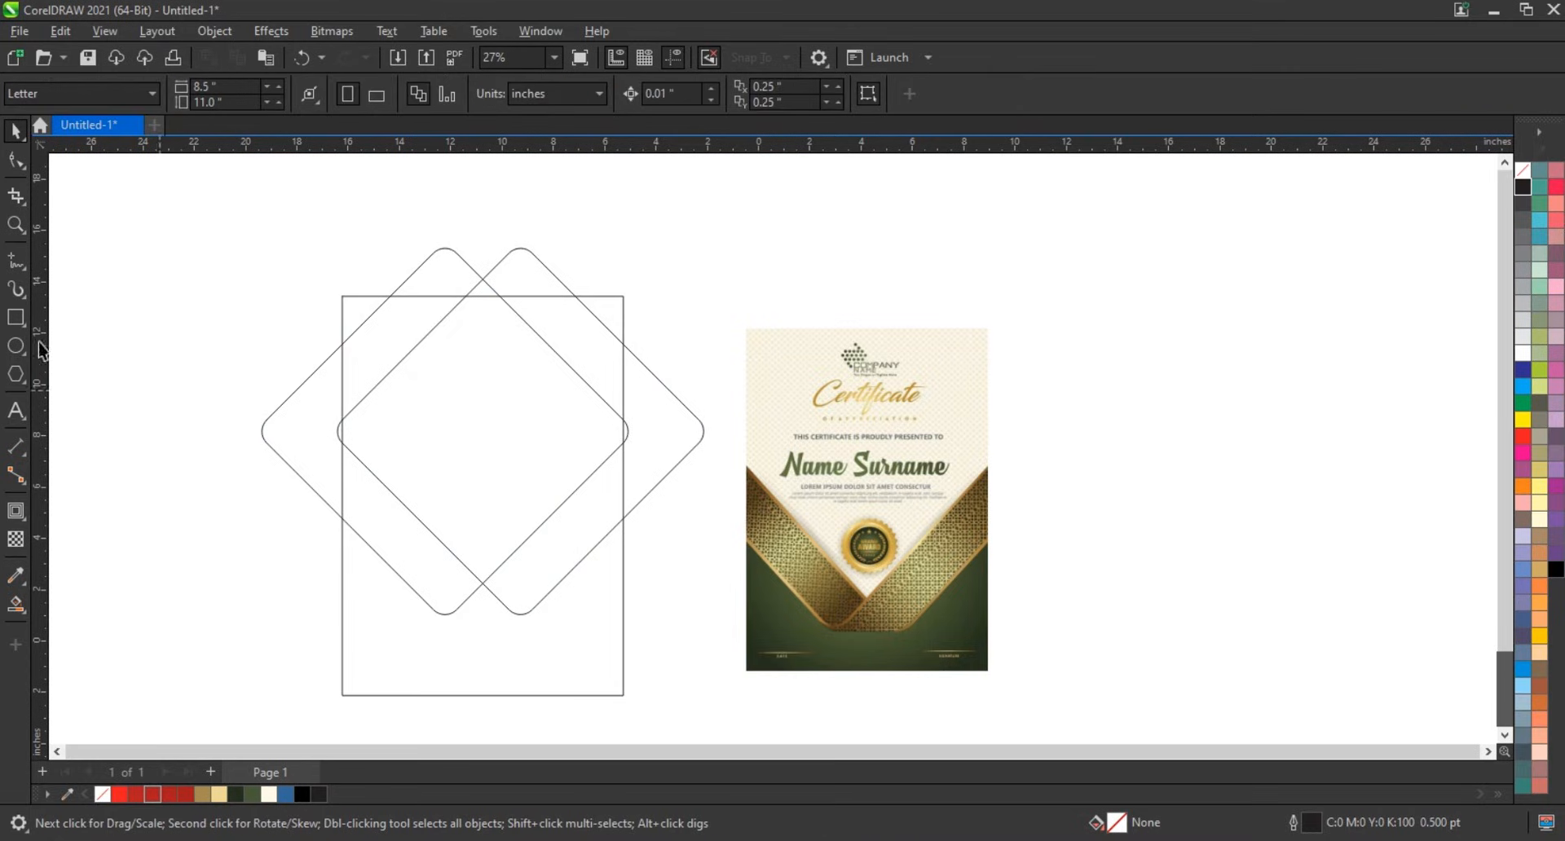
# Step: Draw a horizontal line about 3.6 inches long and align it to the centre and bottom edge of the combined diamonds
pyautogui.click(15, 225)
pyautogui.moveTo(266, 364); pyautogui.dragTo(726, 648)
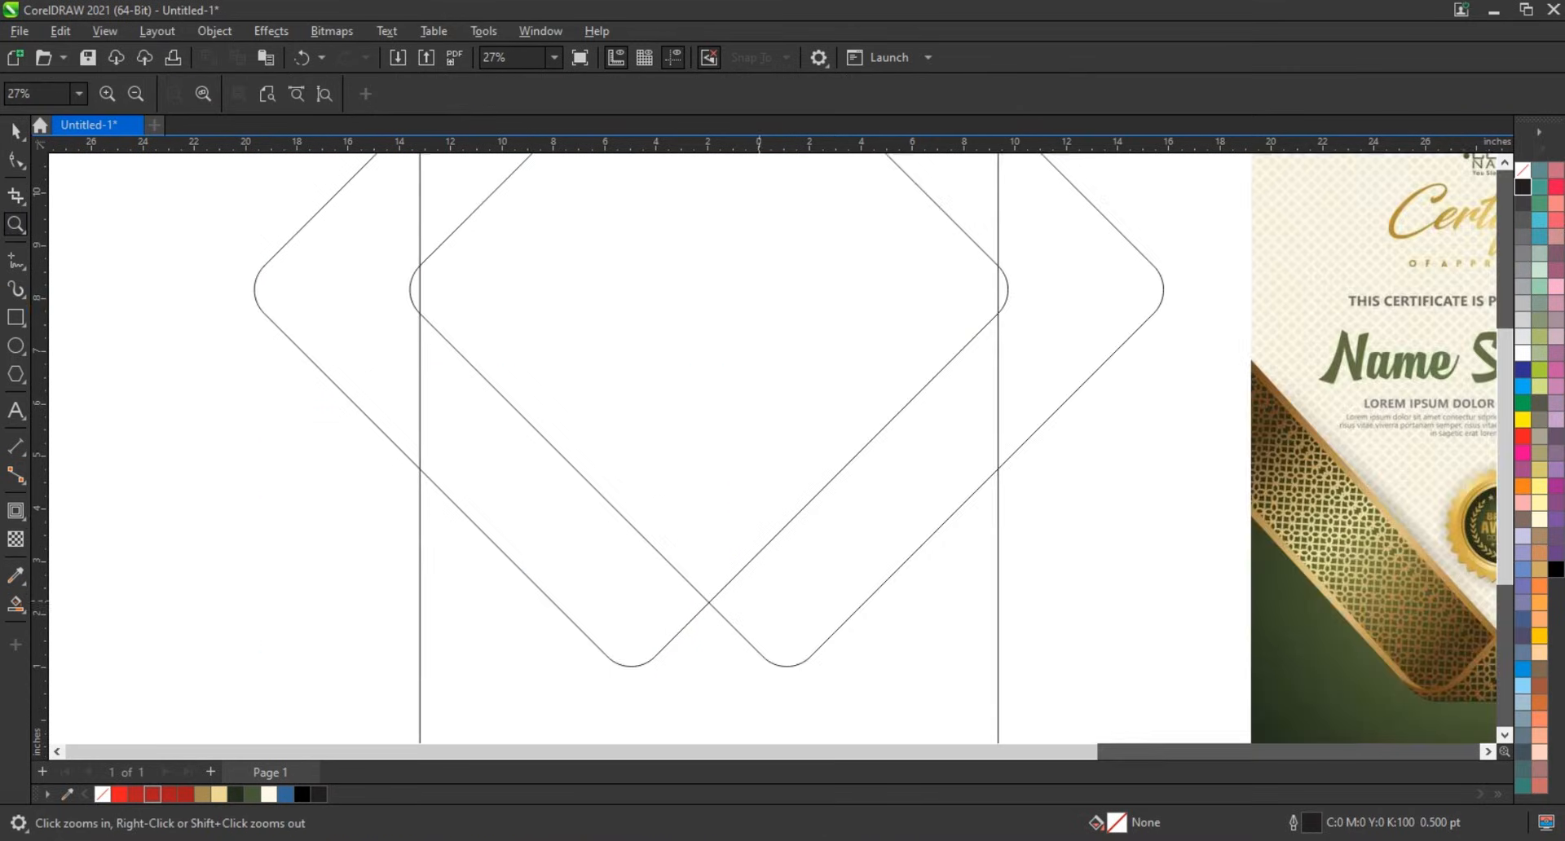
pyautogui.click(16, 261)
pyautogui.click(232, 650)
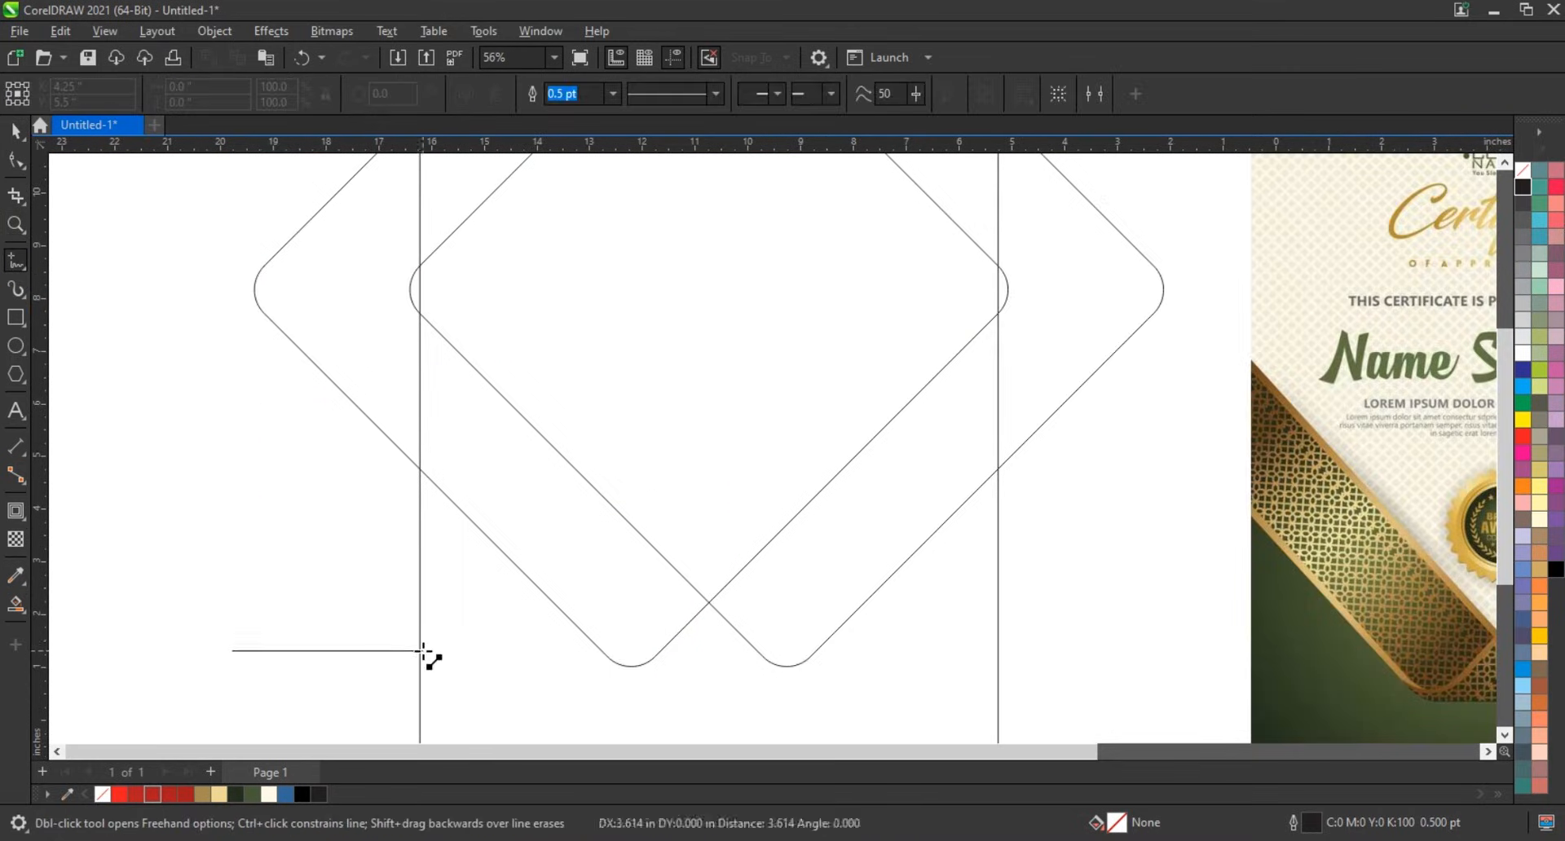
pyautogui.click(423, 649)
pyautogui.click(15, 130)
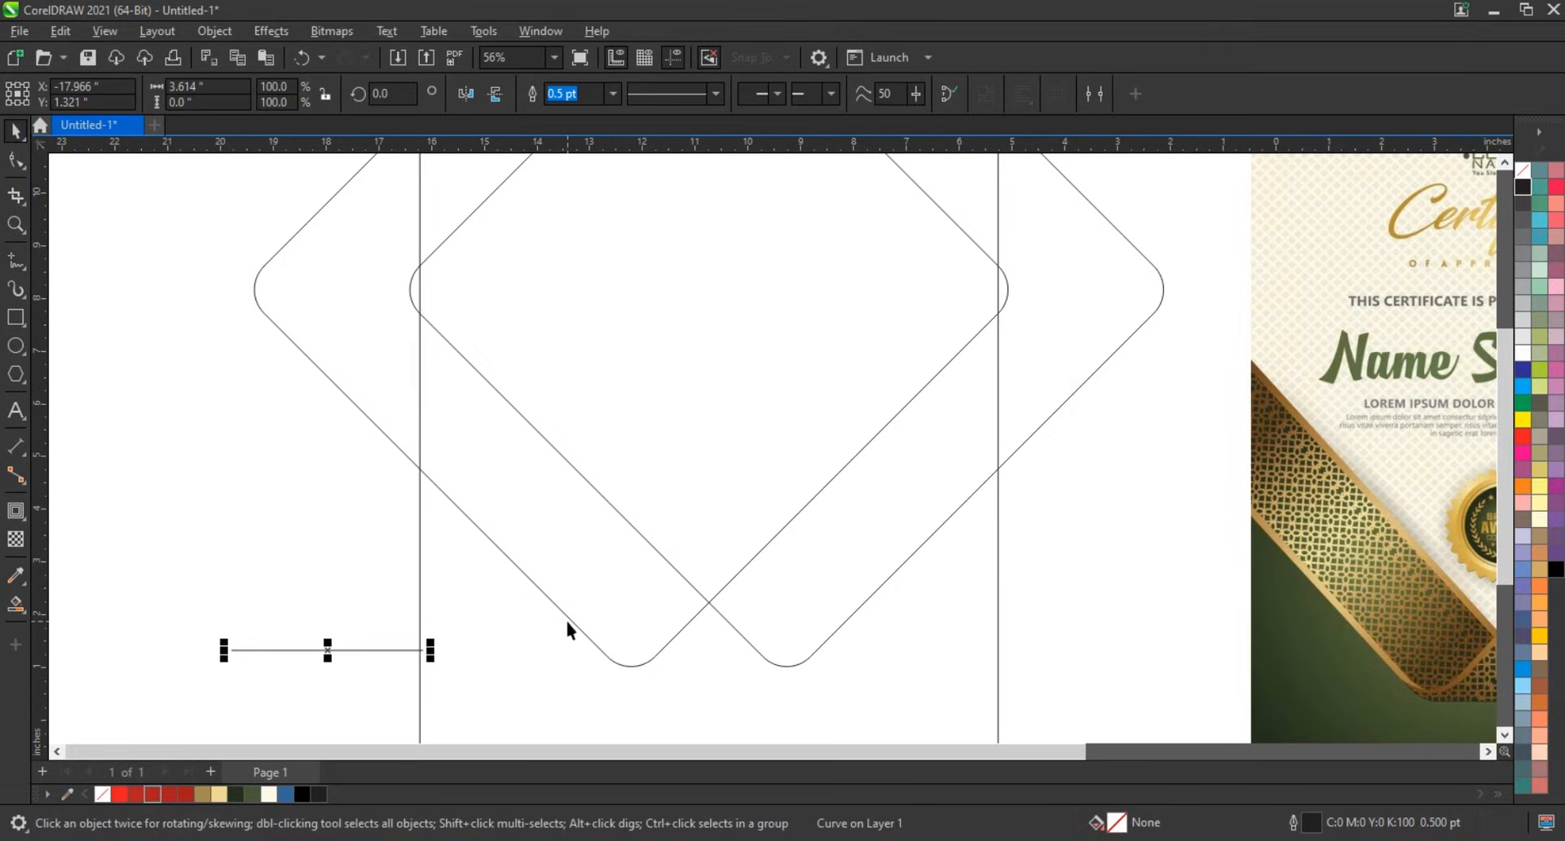
pyautogui.keyDown('shift'); pyautogui.click(567, 615); pyautogui.keyUp('shift')
pyautogui.press('c')
pyautogui.press('b')
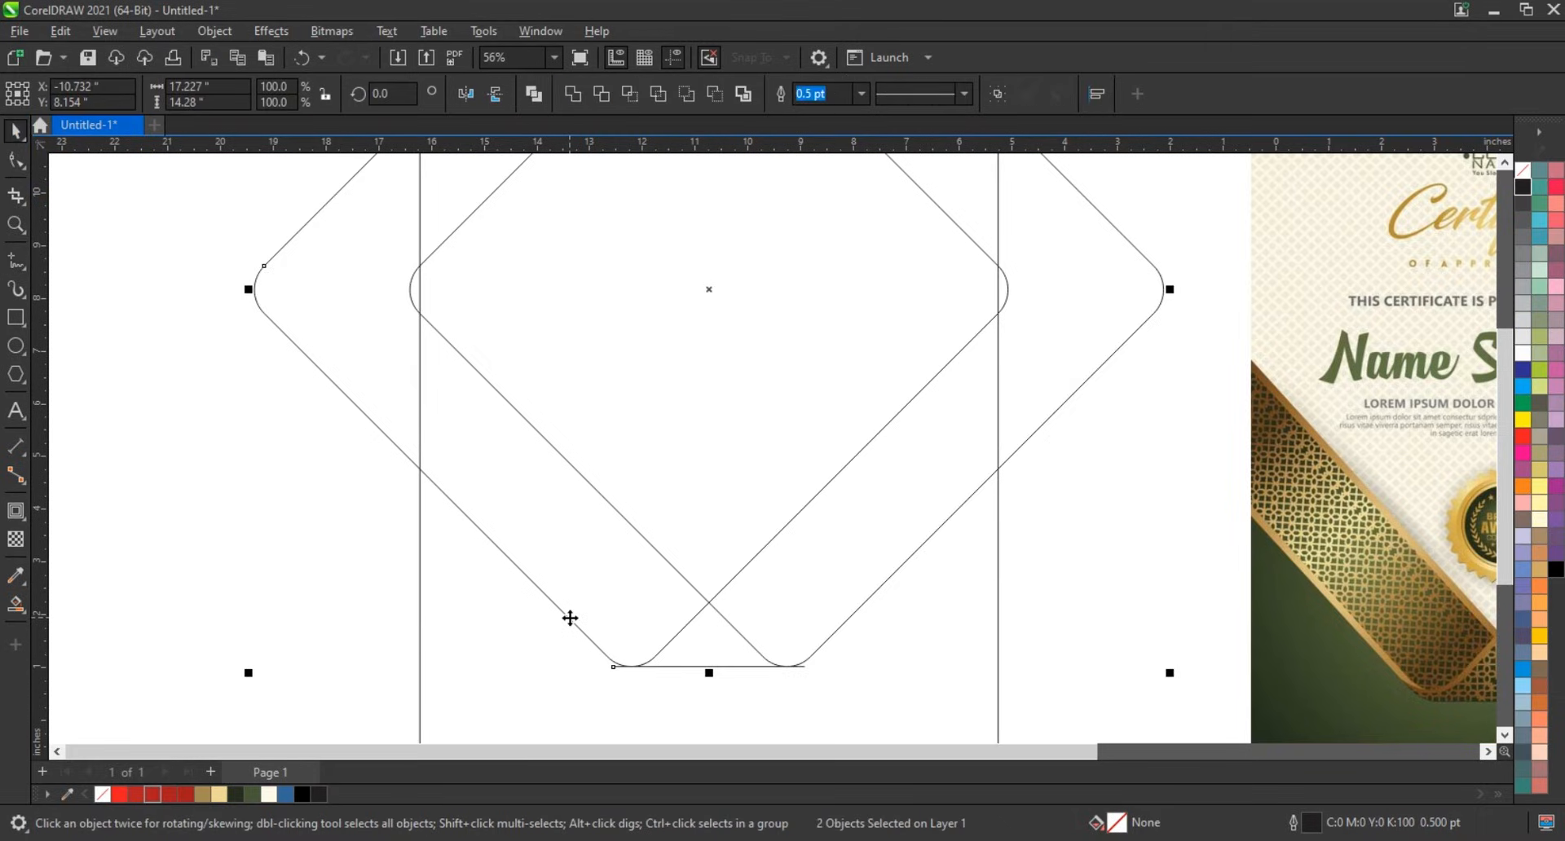
# Step: Smart Fill the right ribbon band and the small area at its lower end in blue, and weld both pieces together
pyautogui.click(15, 603)
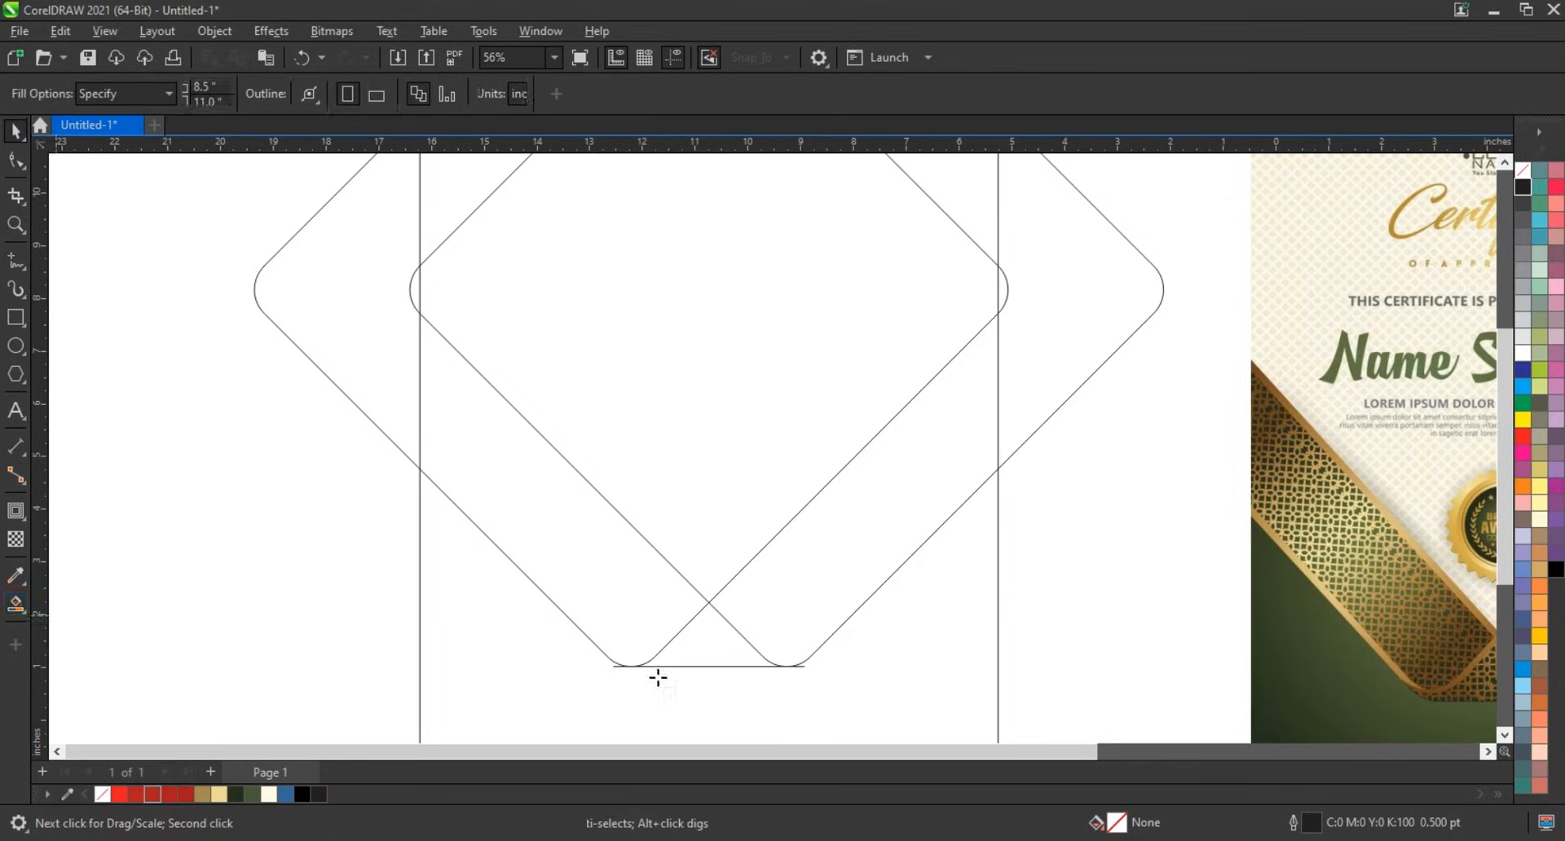
pyautogui.click(690, 633)
pyautogui.click(745, 613)
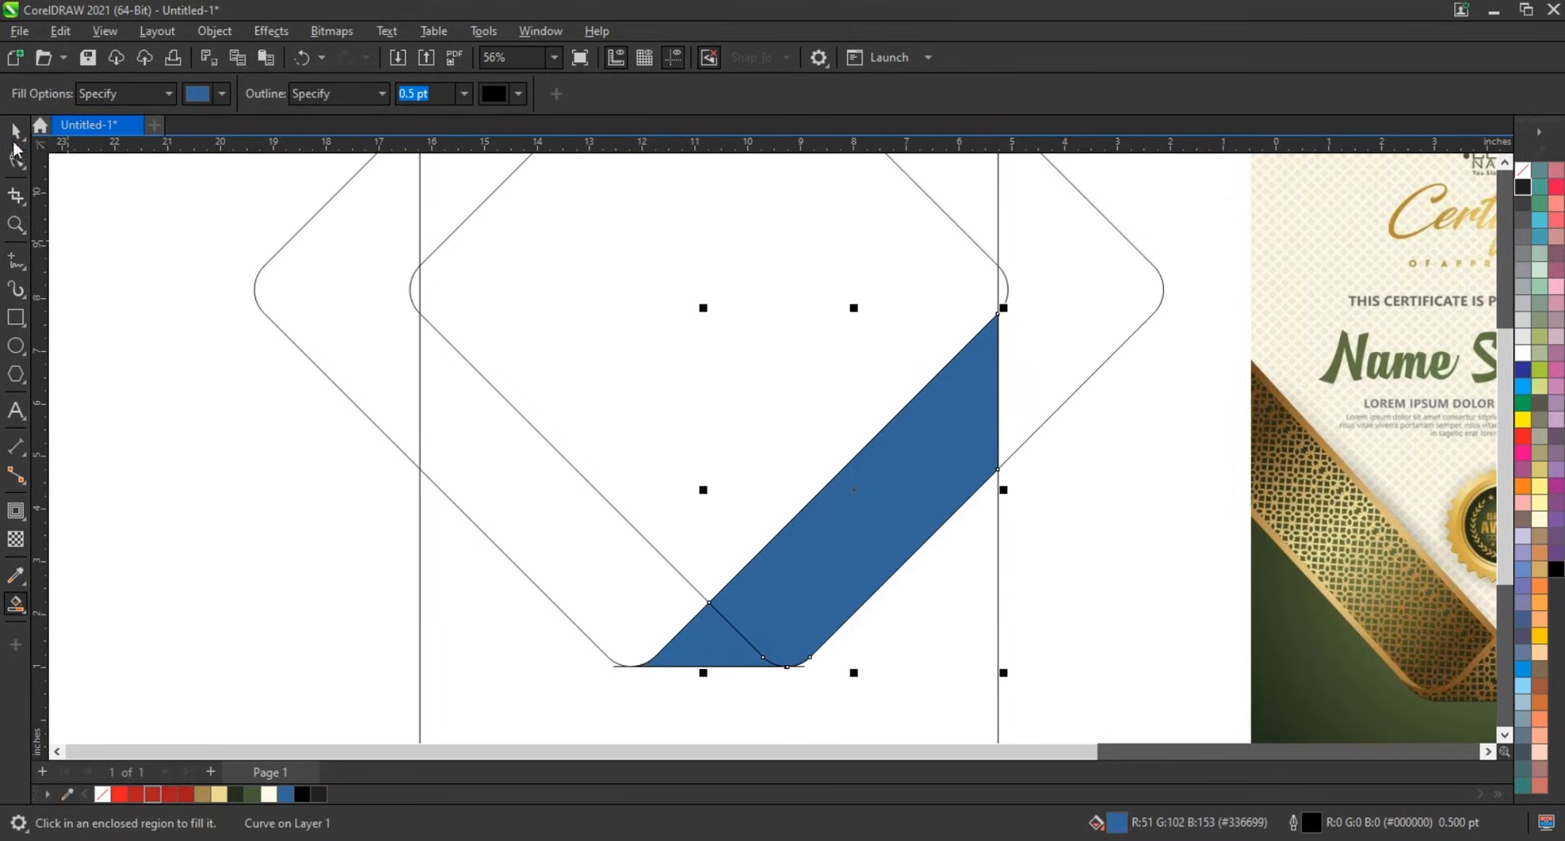
pyautogui.press('space')
pyautogui.keyDown('shift'); pyautogui.click(714, 643); pyautogui.keyUp('shift')
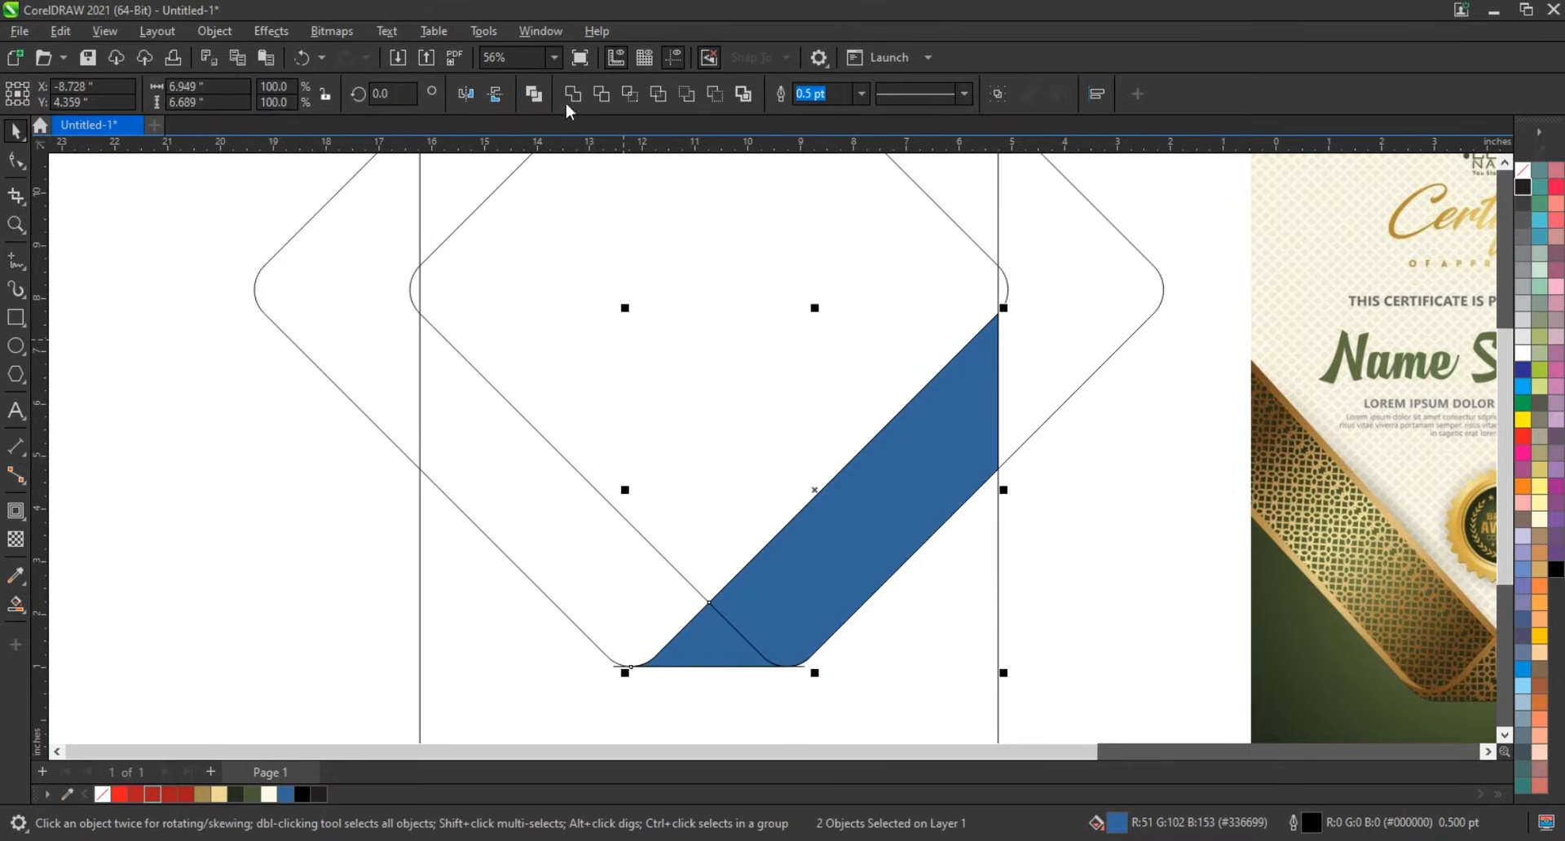
pyautogui.click(573, 94)
pyautogui.click(289, 537)
# Step: Smart Fill the left ribbon band between the two diamonds in blue
pyautogui.click(15, 603)
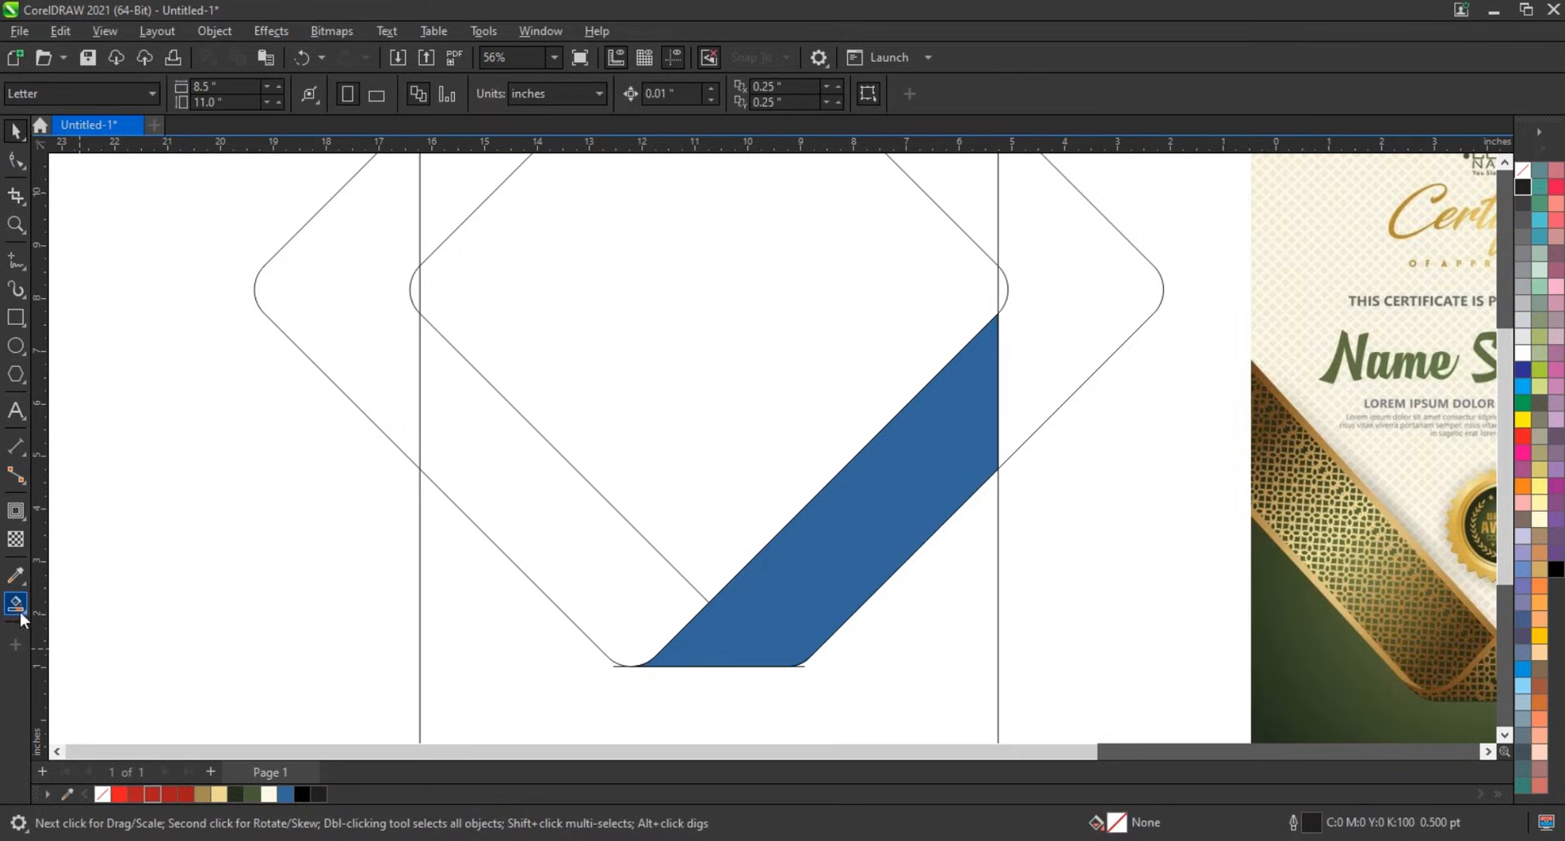
pyautogui.click(547, 552)
pyautogui.click(15, 130)
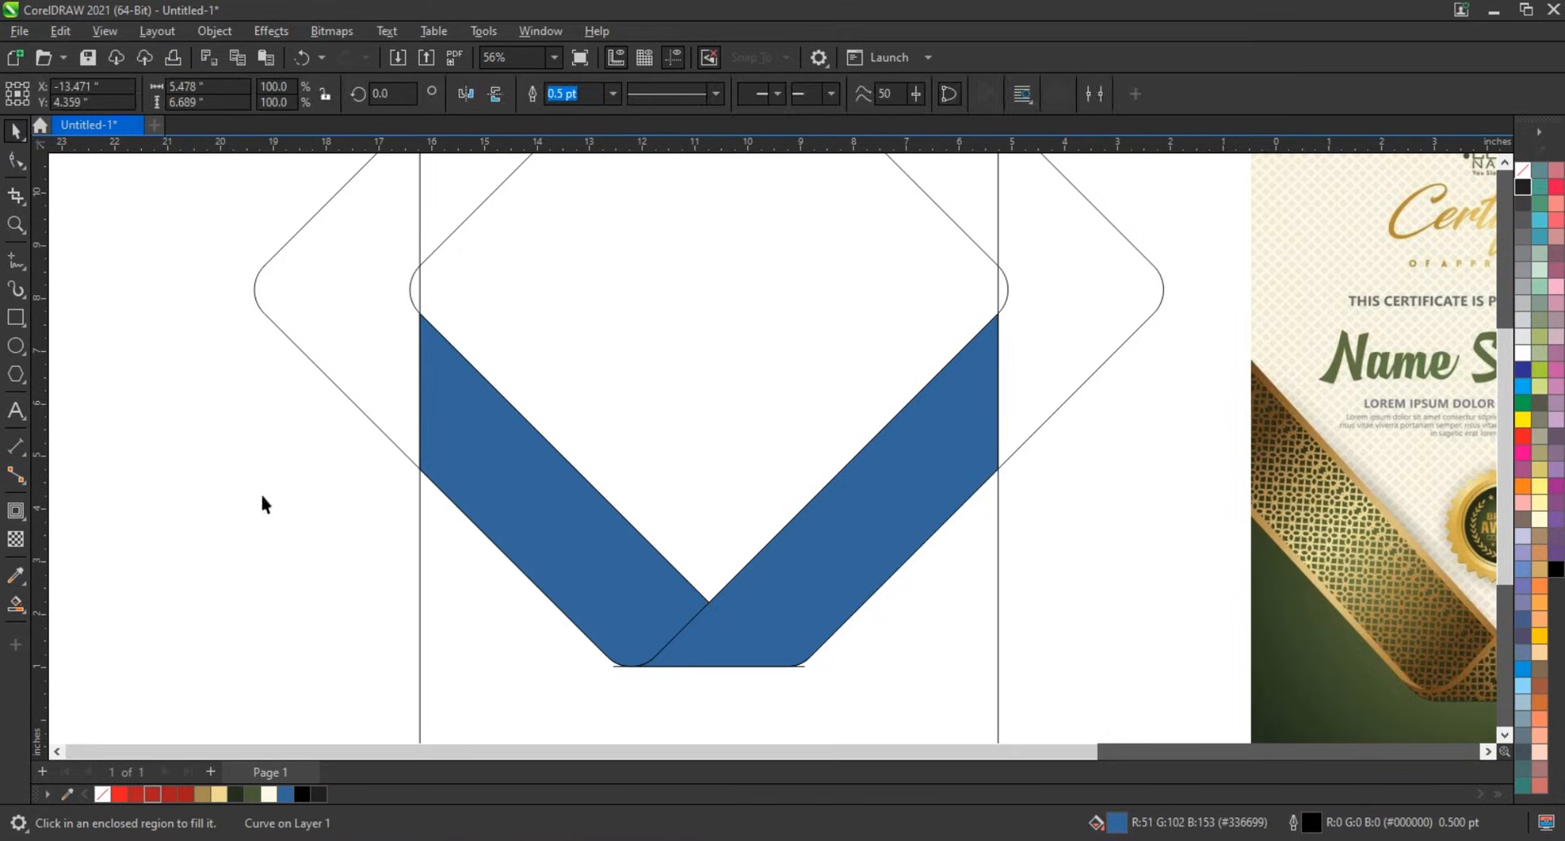
# Step: Delete the combined diamond outlines and the horizontal construction line, keeping the two blue bands
pyautogui.click(447, 240)
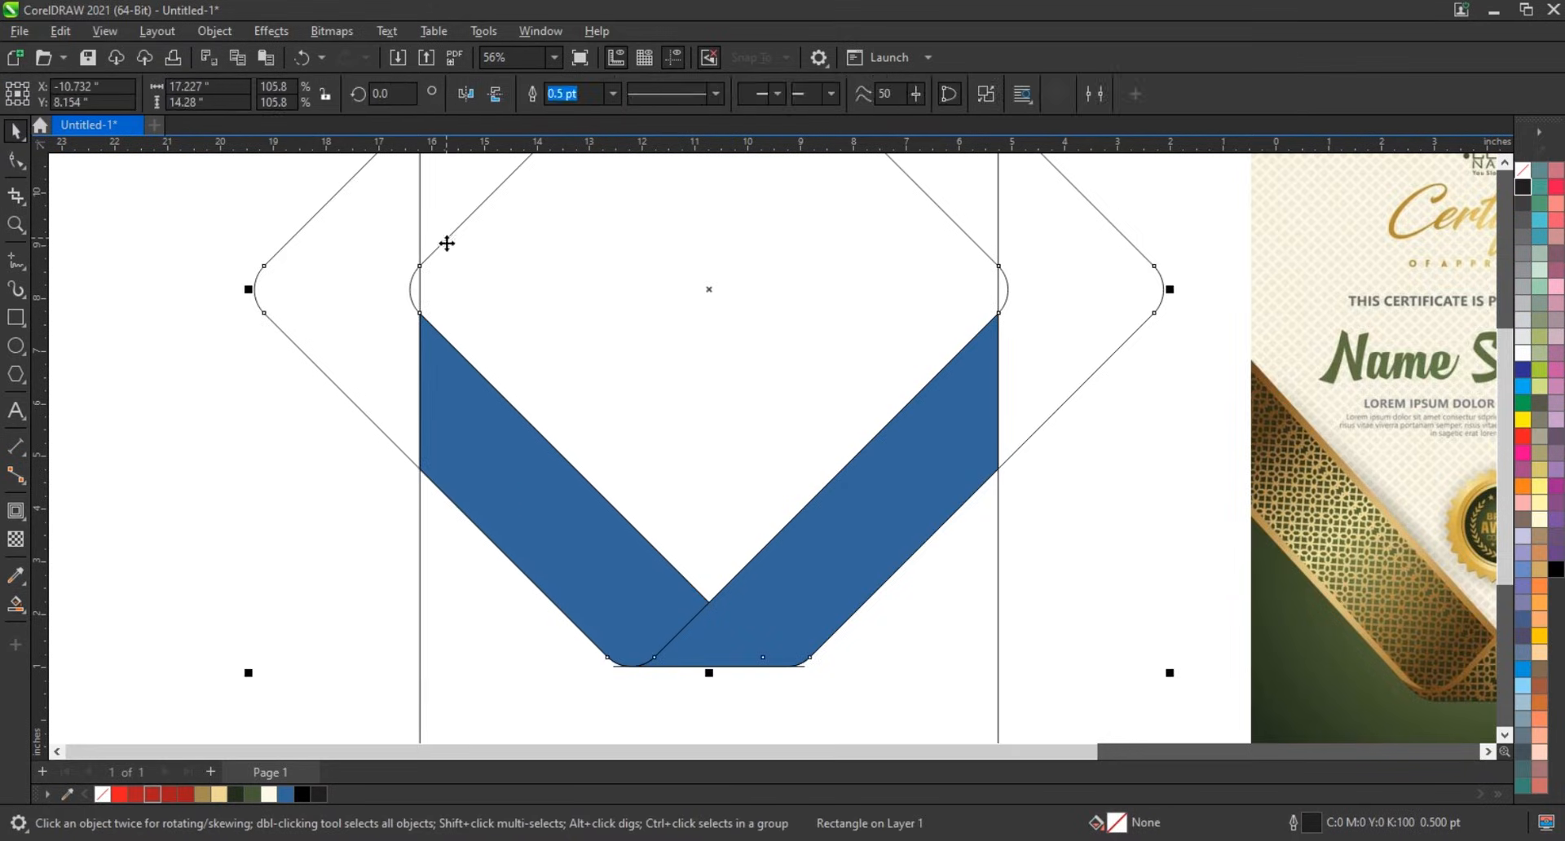
pyautogui.press('Delete')
pyautogui.moveTo(391, 650); pyautogui.dragTo(856, 699)
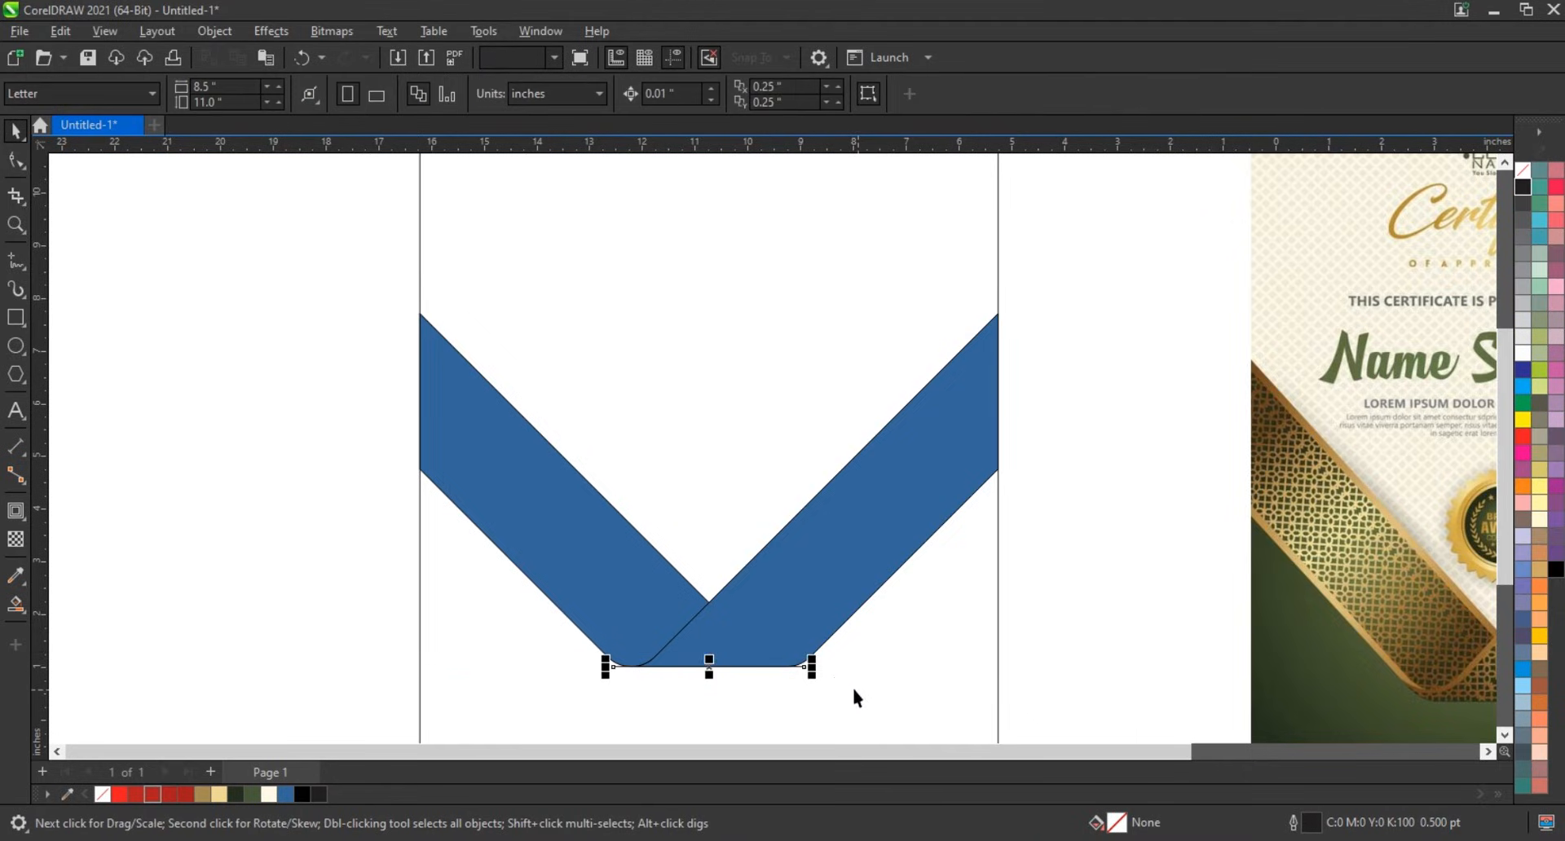
pyautogui.click(828, 663)
# Step: Give both blue bands an 8 pt outline and convert the outlines to objects
pyautogui.click(782, 587)
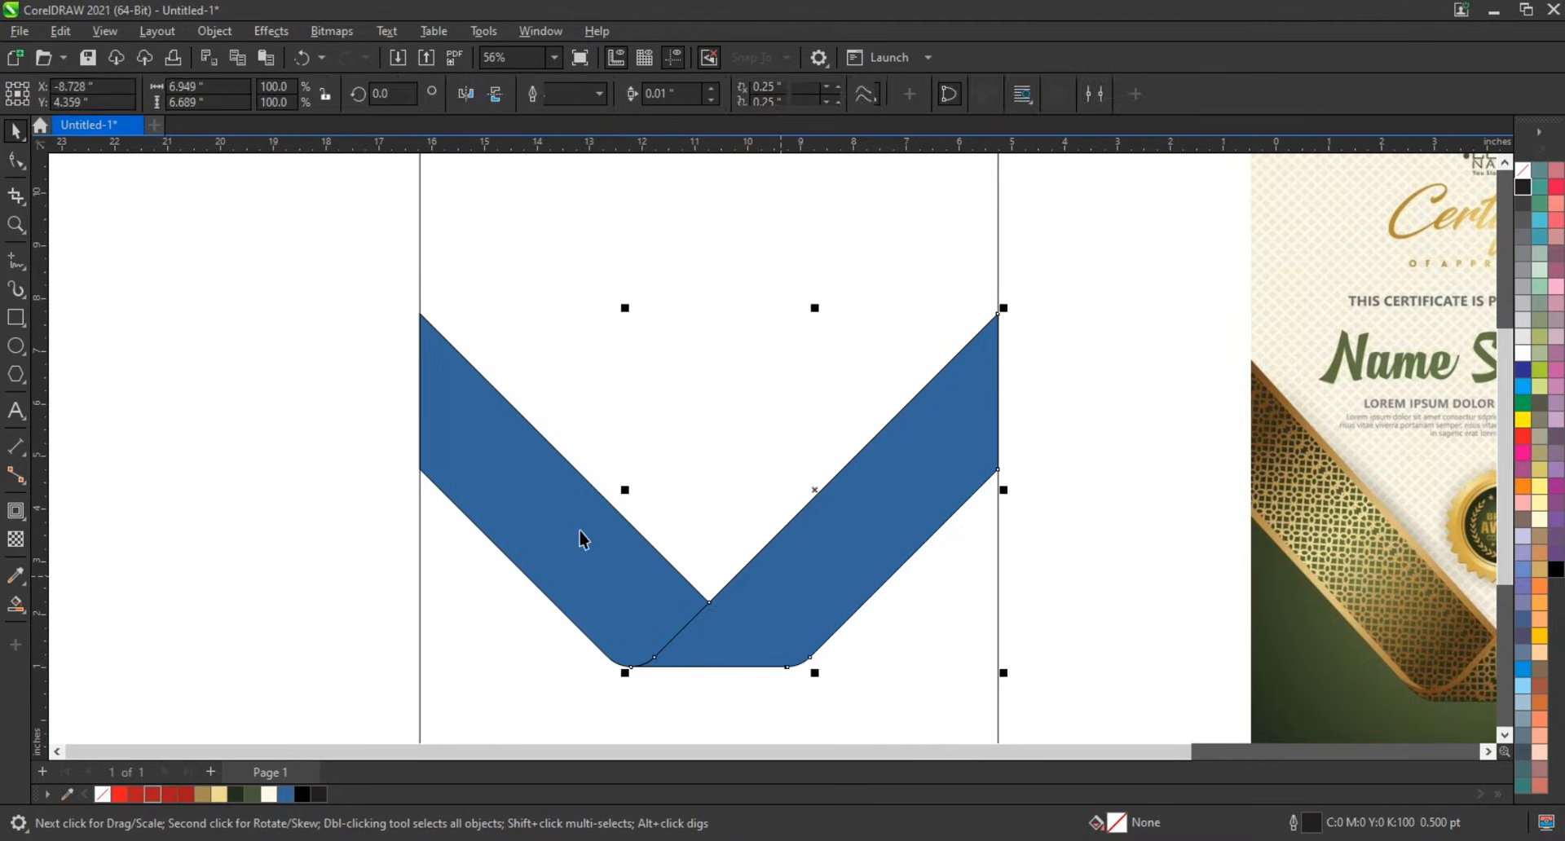
pyautogui.keyDown('shift'); pyautogui.click(580, 531); pyautogui.keyUp('shift')
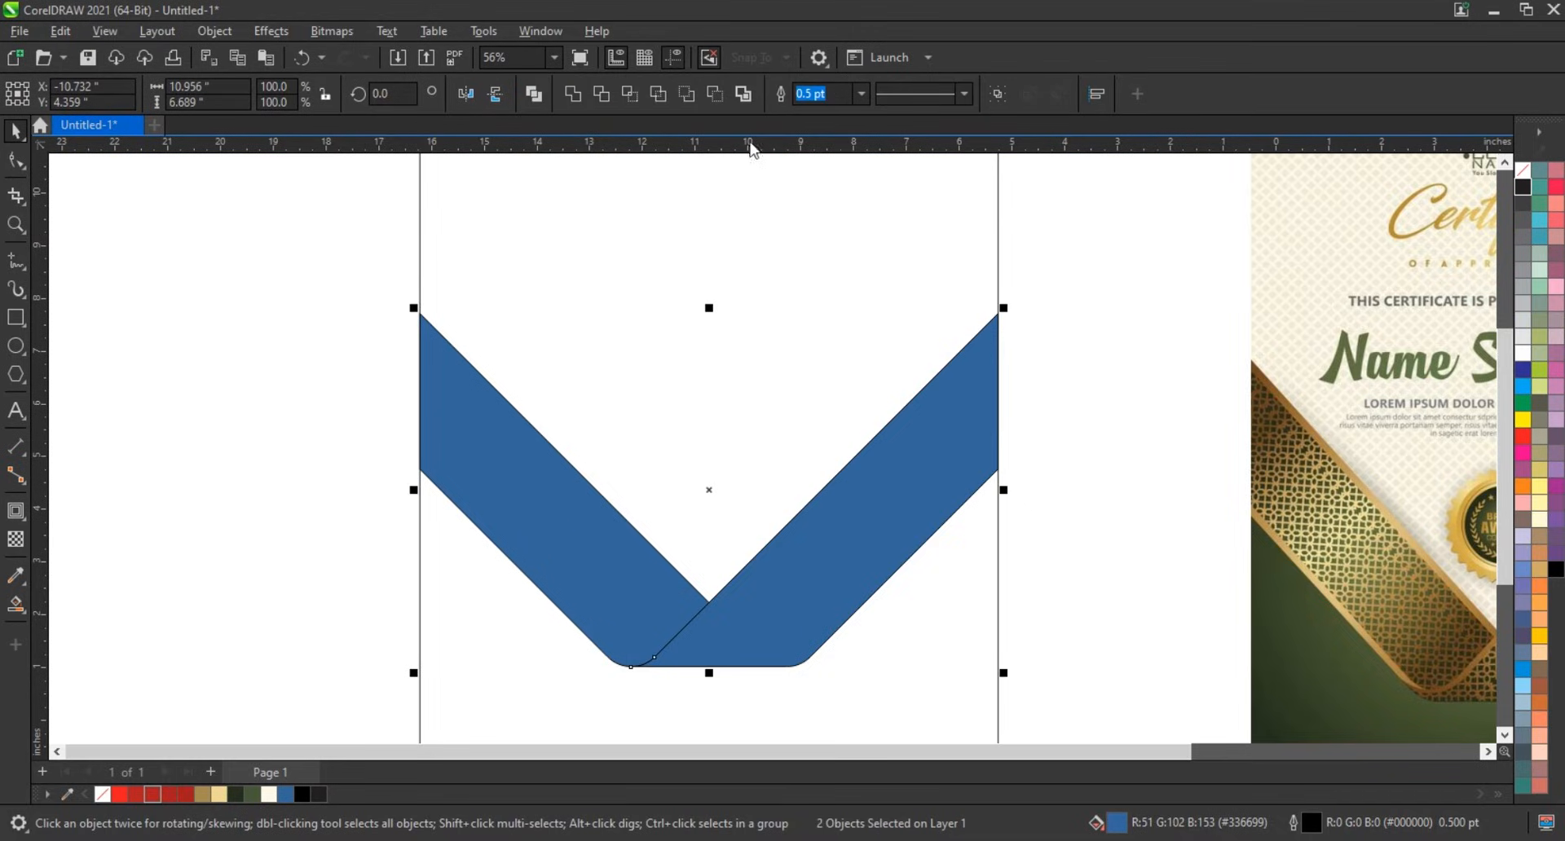
pyautogui.click(861, 93)
pyautogui.click(832, 255)
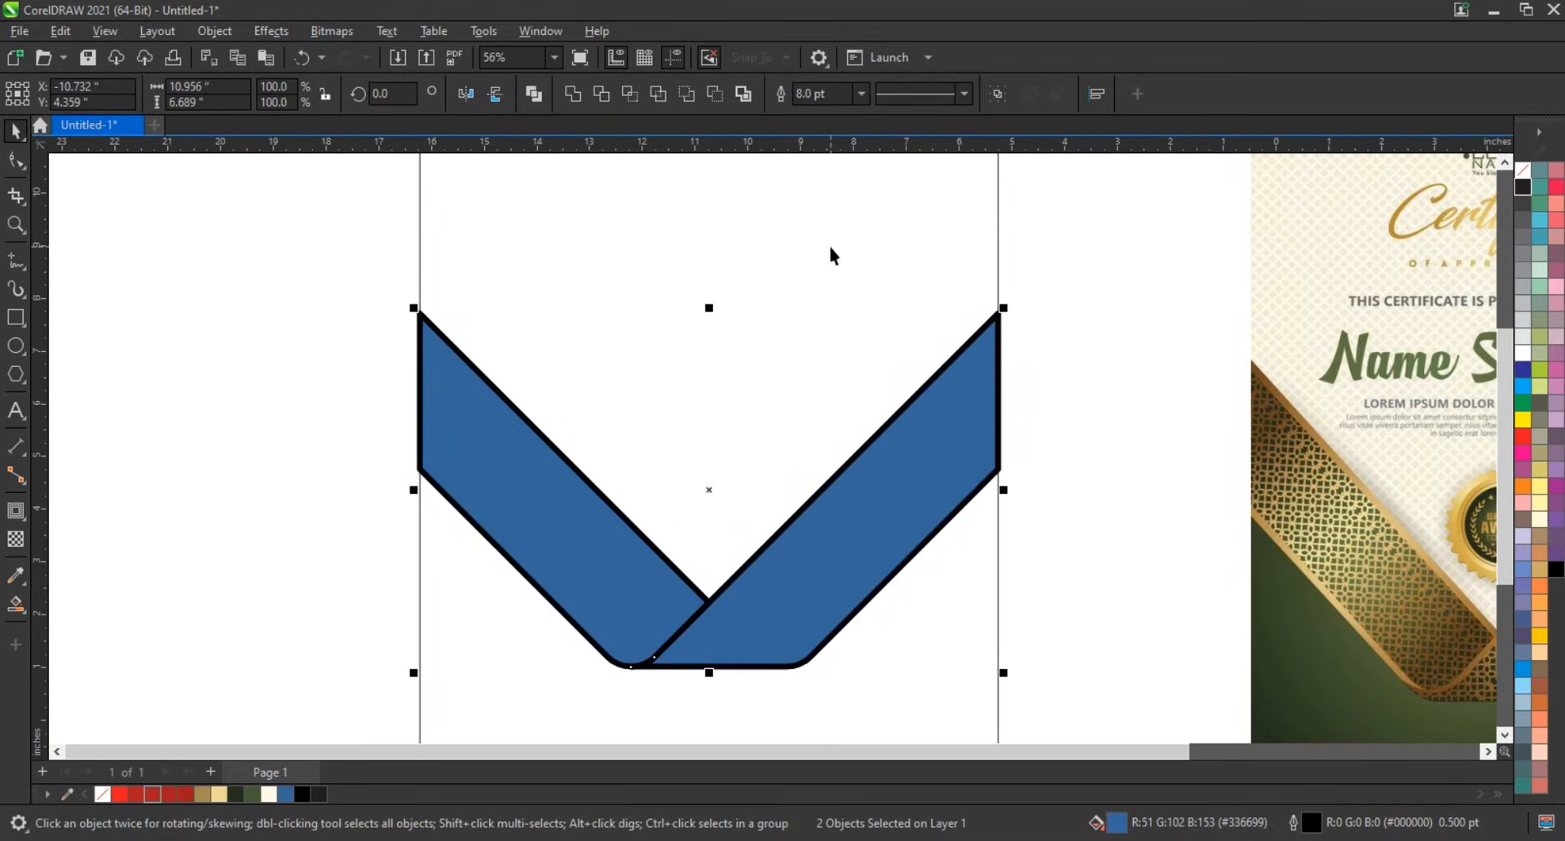
pyautogui.click(215, 31)
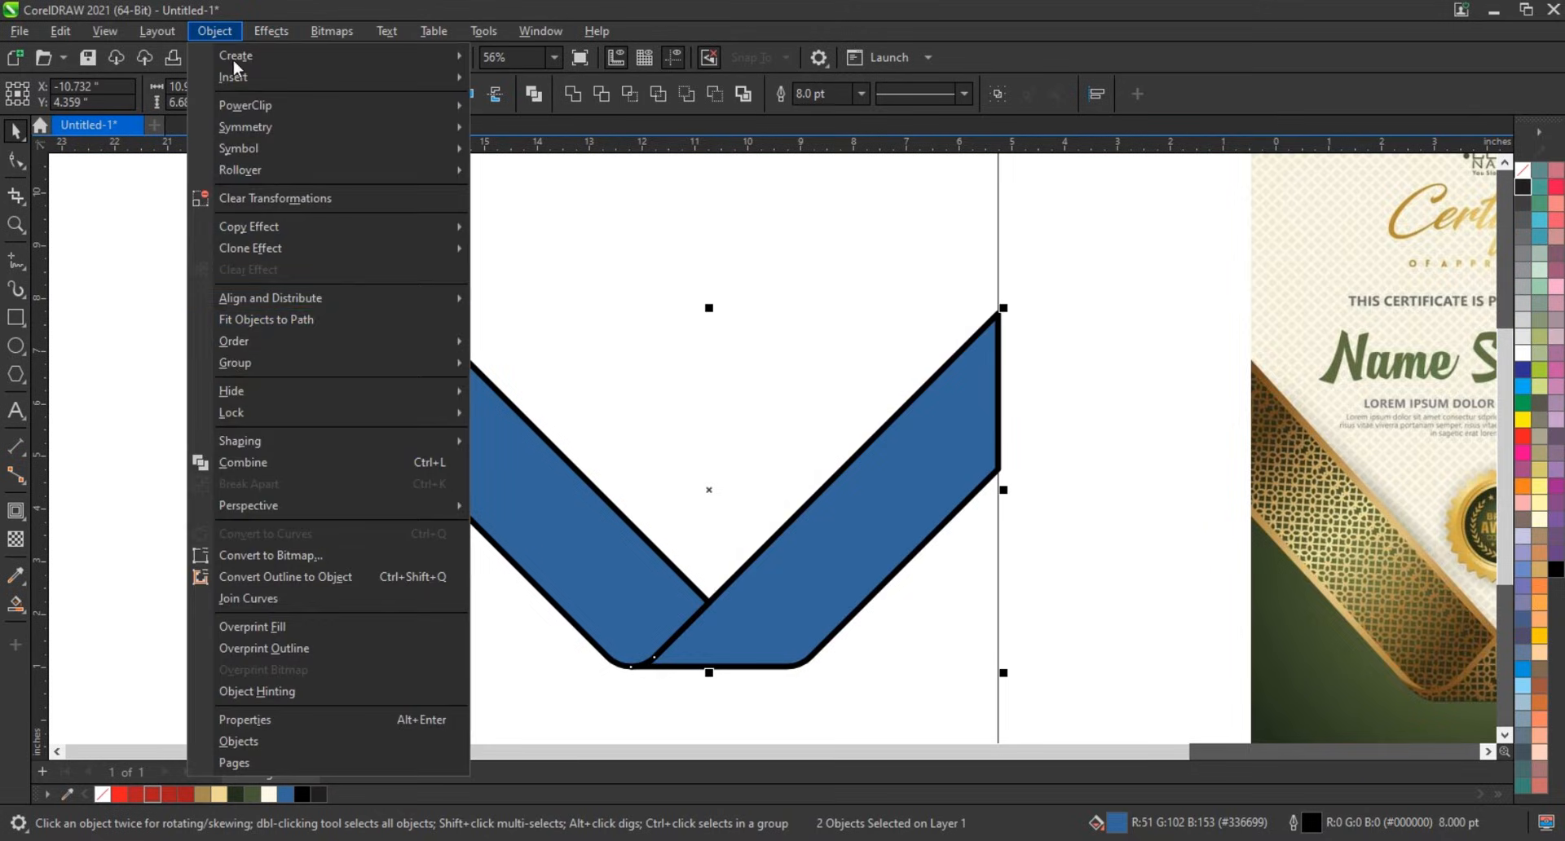
pyautogui.click(241, 577)
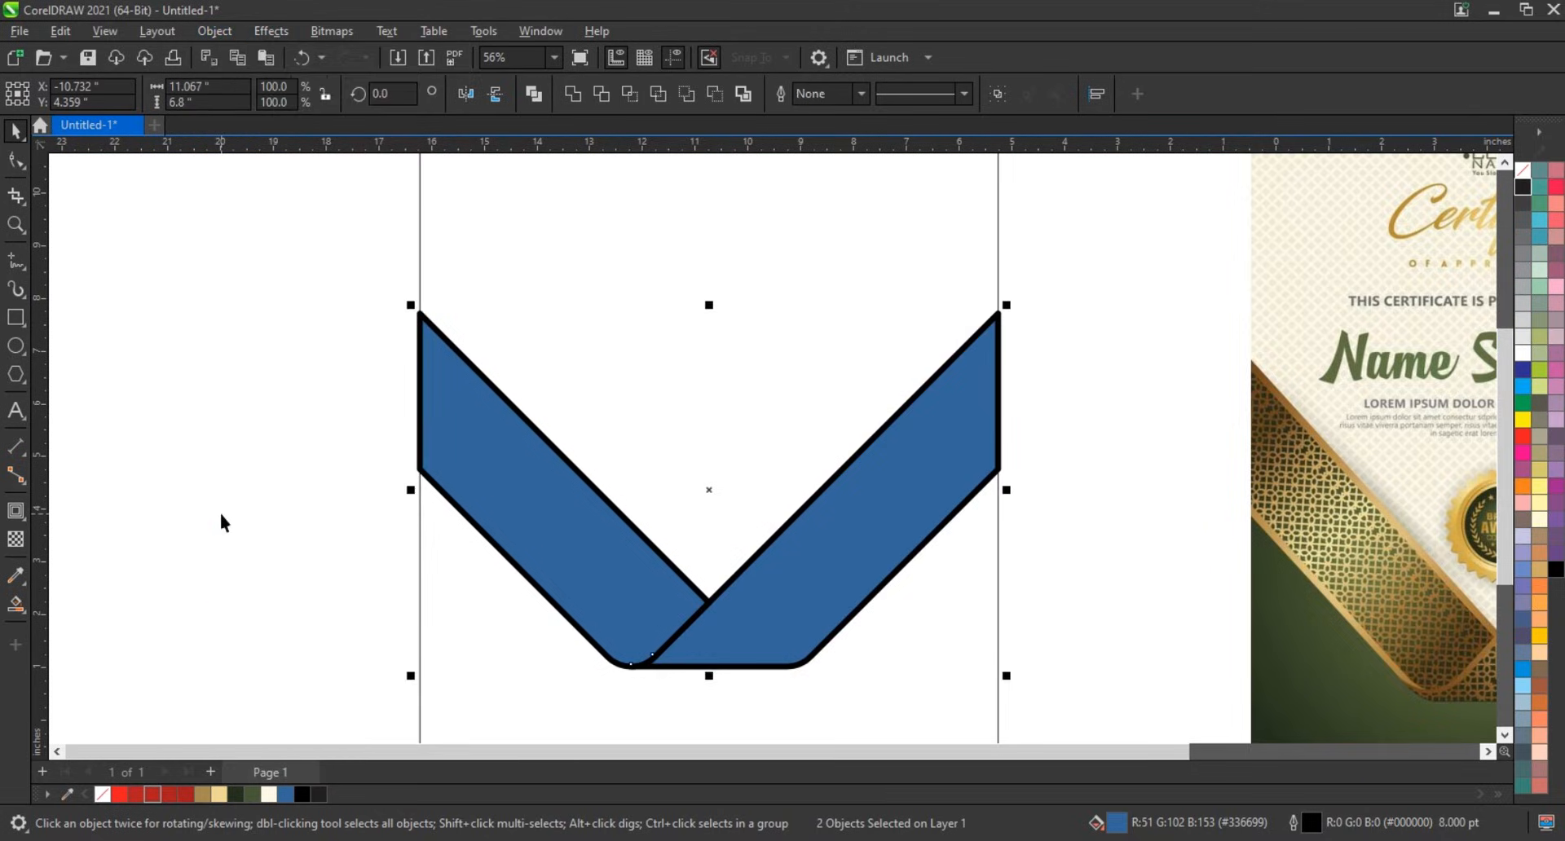
pyautogui.click(219, 510)
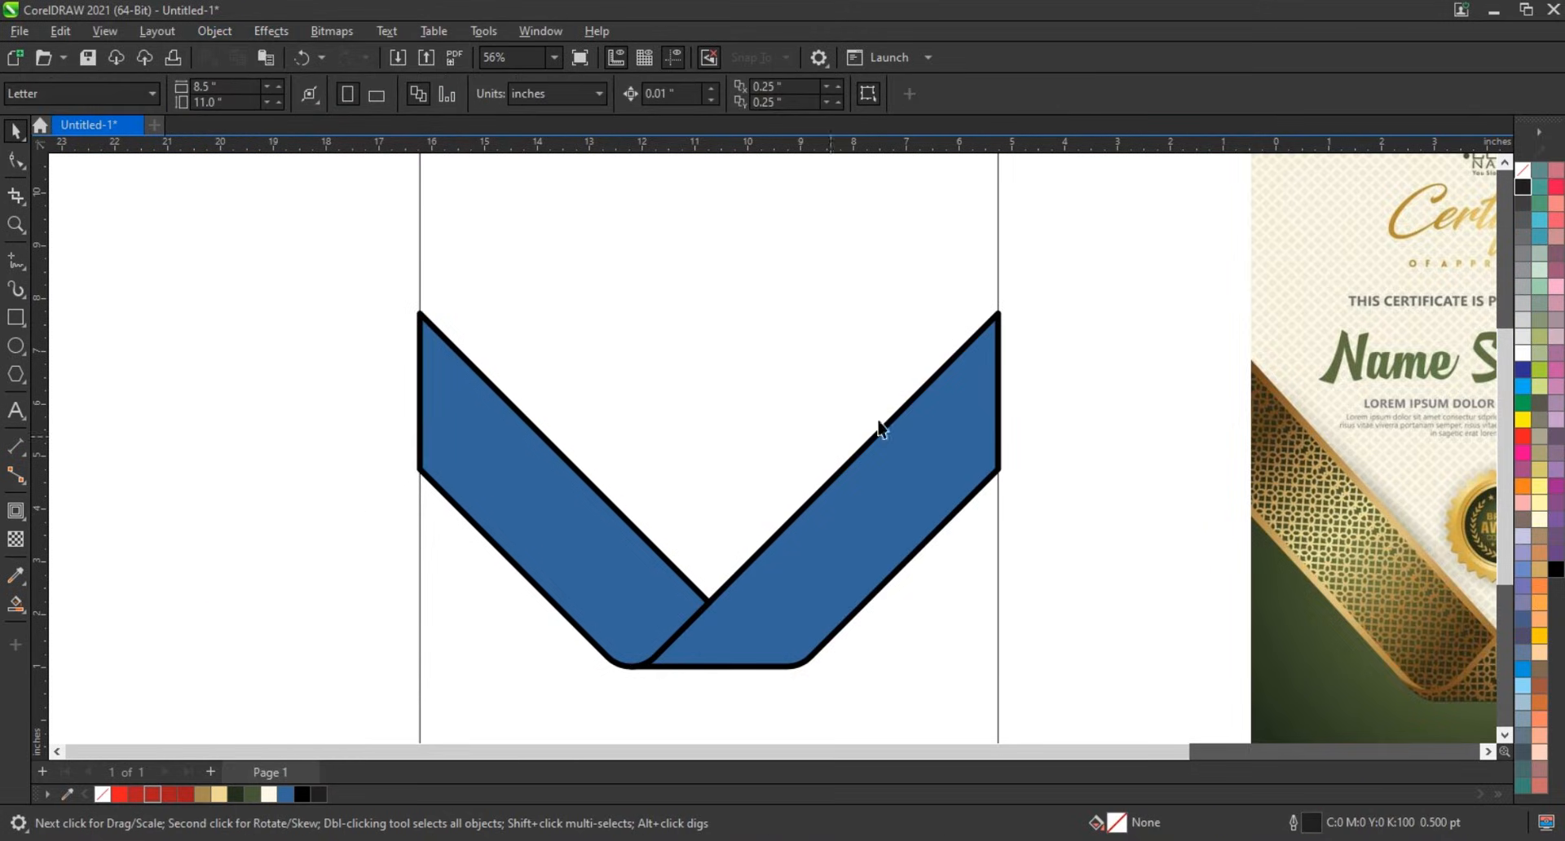
# Step: Delete the blue fill shapes of both bands, keeping only their converted borders
pyautogui.click(982, 371)
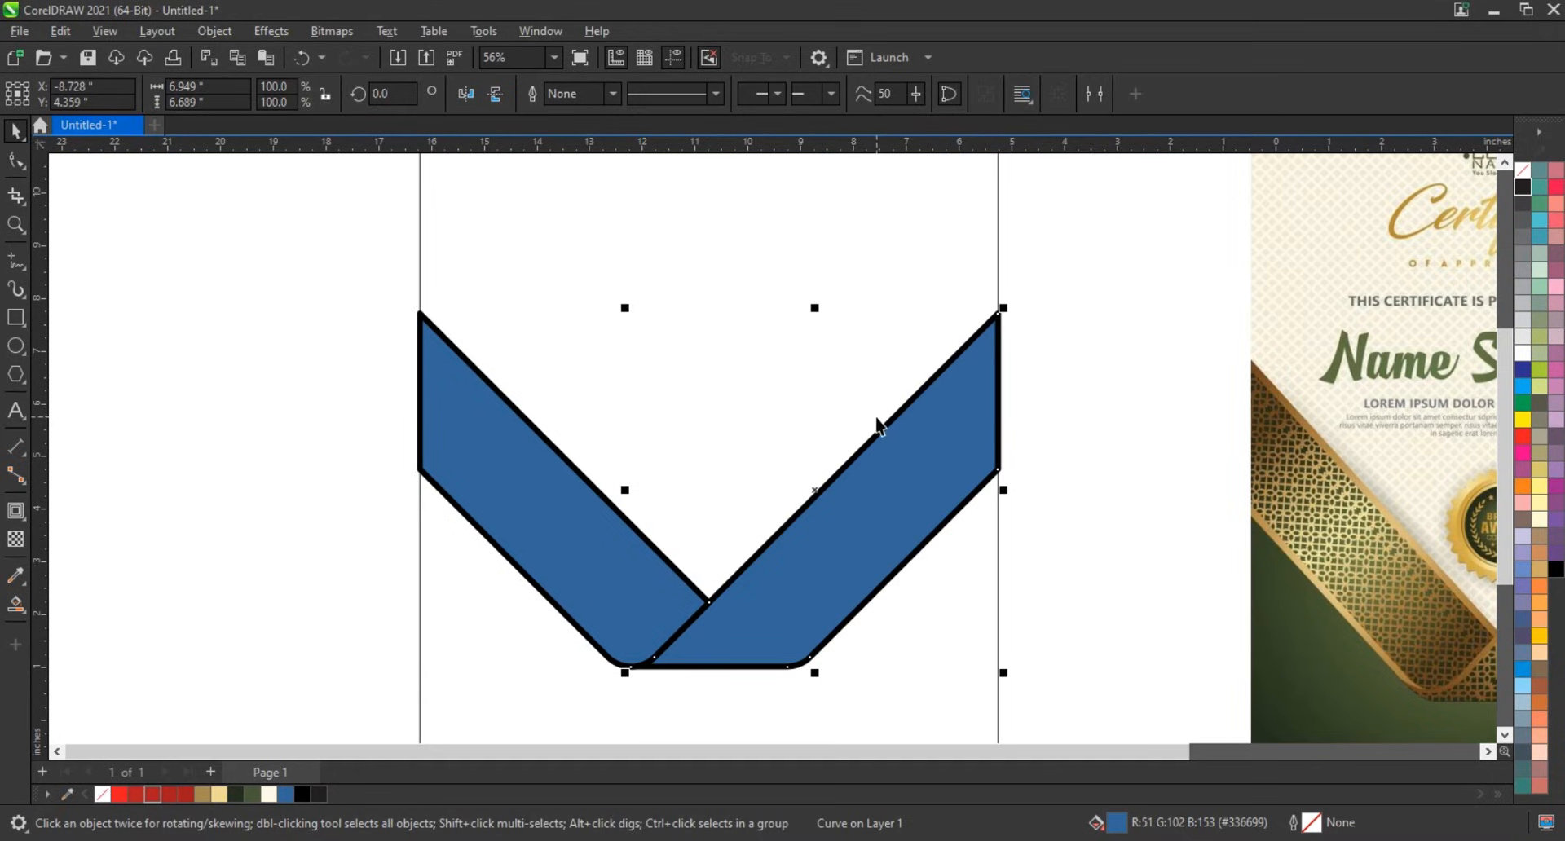
pyautogui.click(1014, 326)
pyautogui.click(980, 373)
pyautogui.press('Delete')
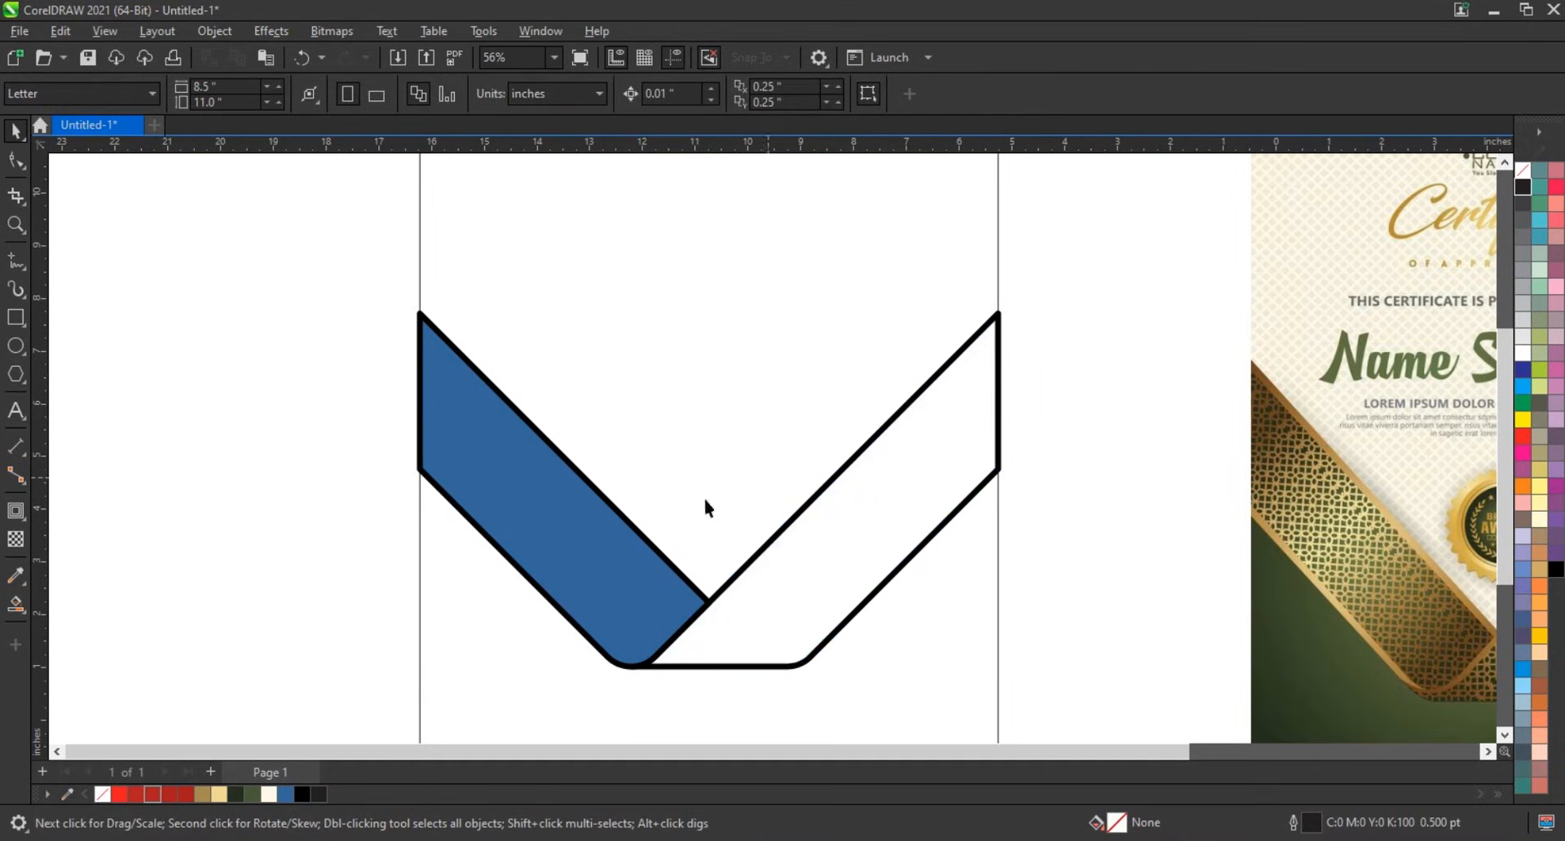
pyautogui.click(532, 495)
pyautogui.press('Delete')
# Step: Replace the black fill of both band borders with a thin black outline and scale them up slightly past the page edges
pyautogui.click(999, 326)
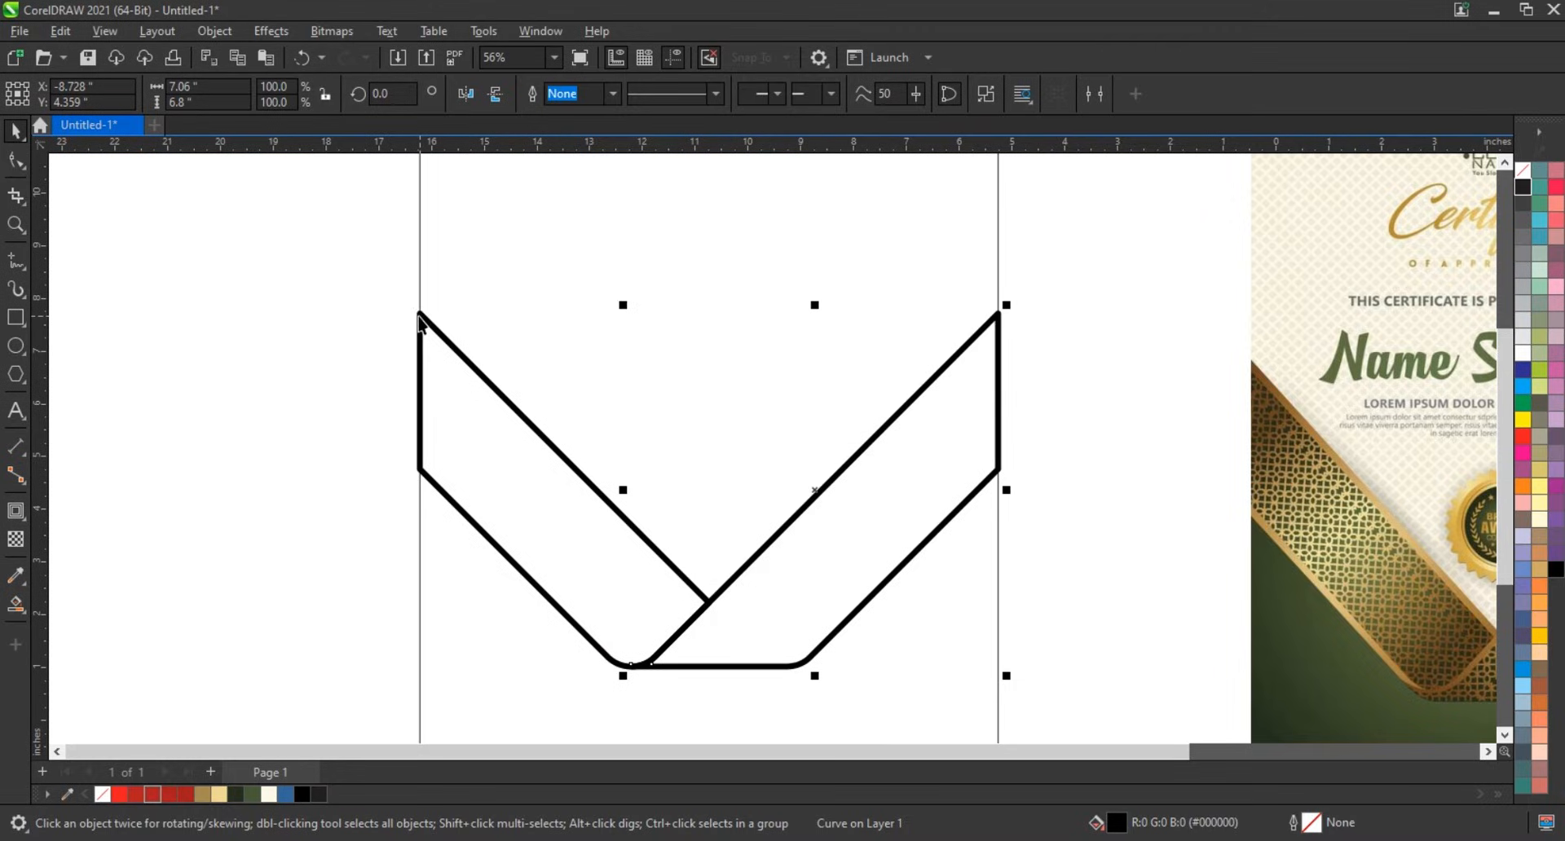
pyautogui.keyDown('shift'); pyautogui.click(420, 322); pyautogui.keyUp('shift')
pyautogui.rightClick(1522, 172)
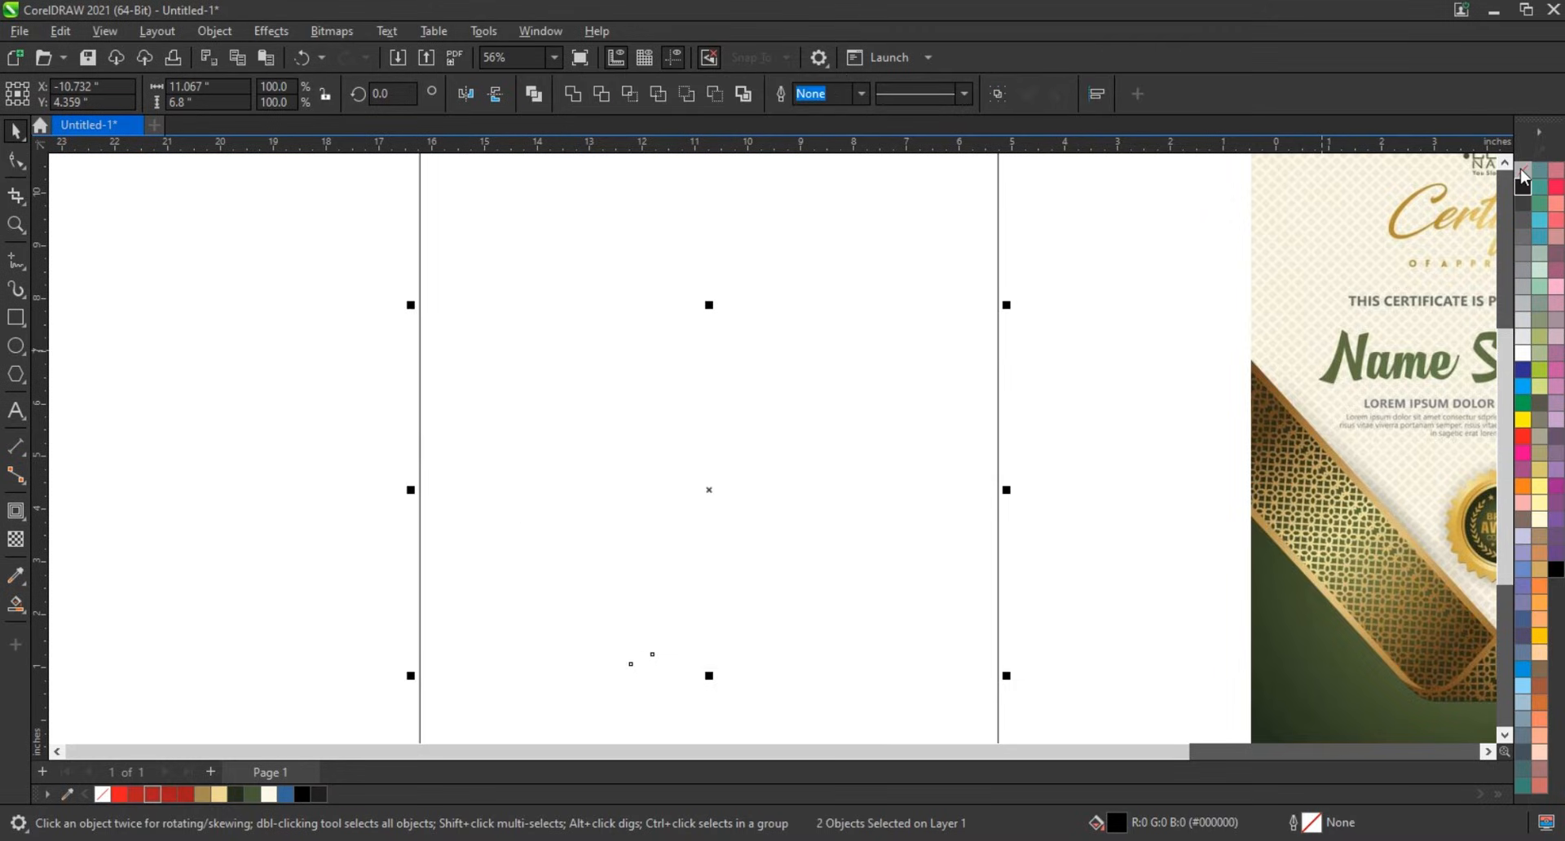
pyautogui.click(1523, 173)
pyautogui.rightClick(1524, 189)
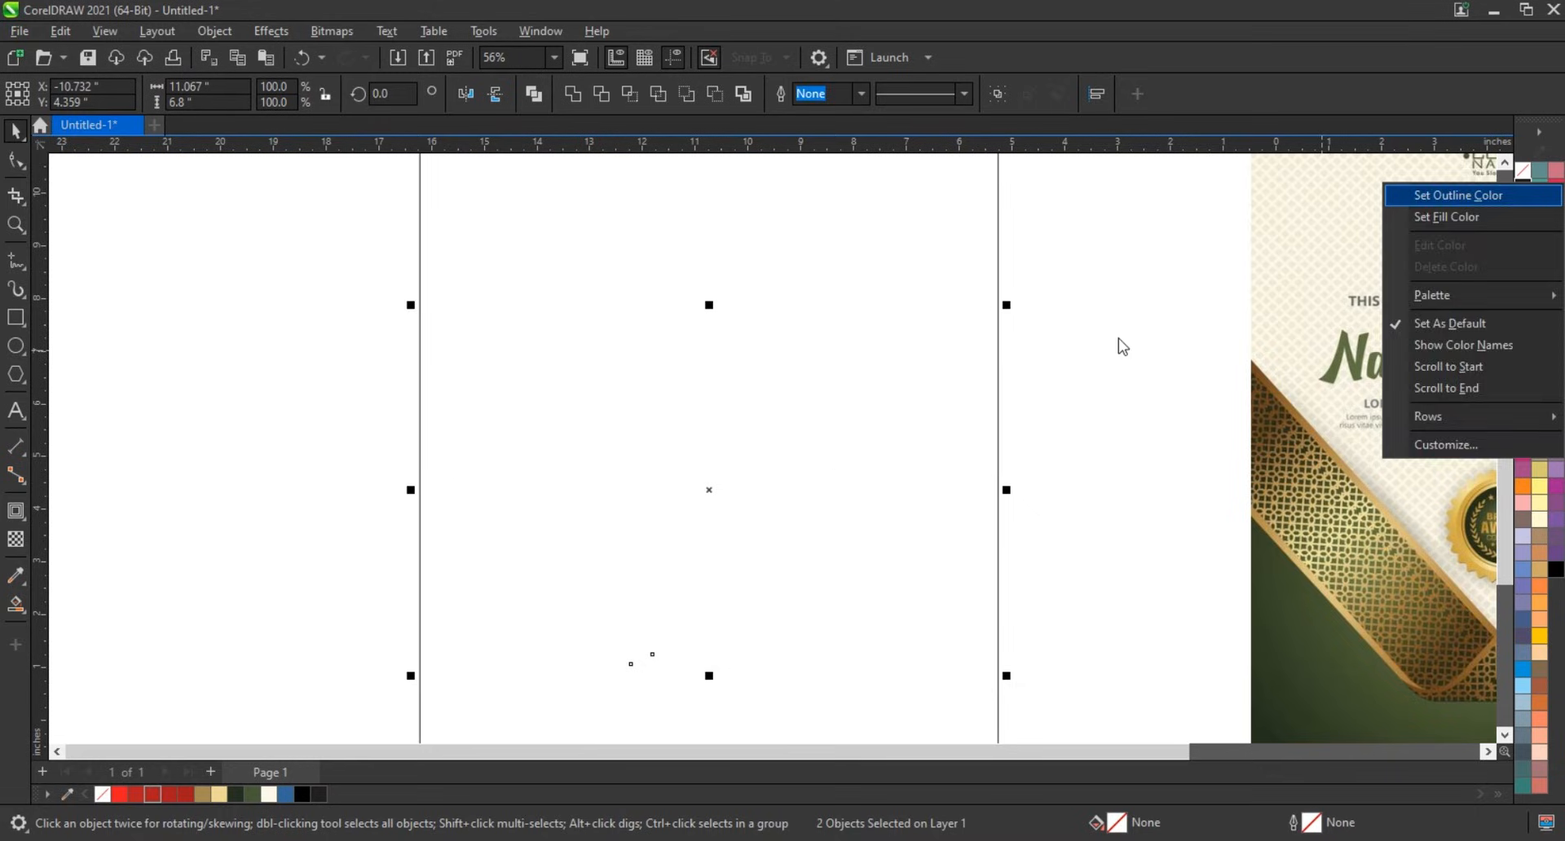
pyautogui.moveTo(1008, 307); pyautogui.dragTo(1019, 299)
pyautogui.click(1122, 367)
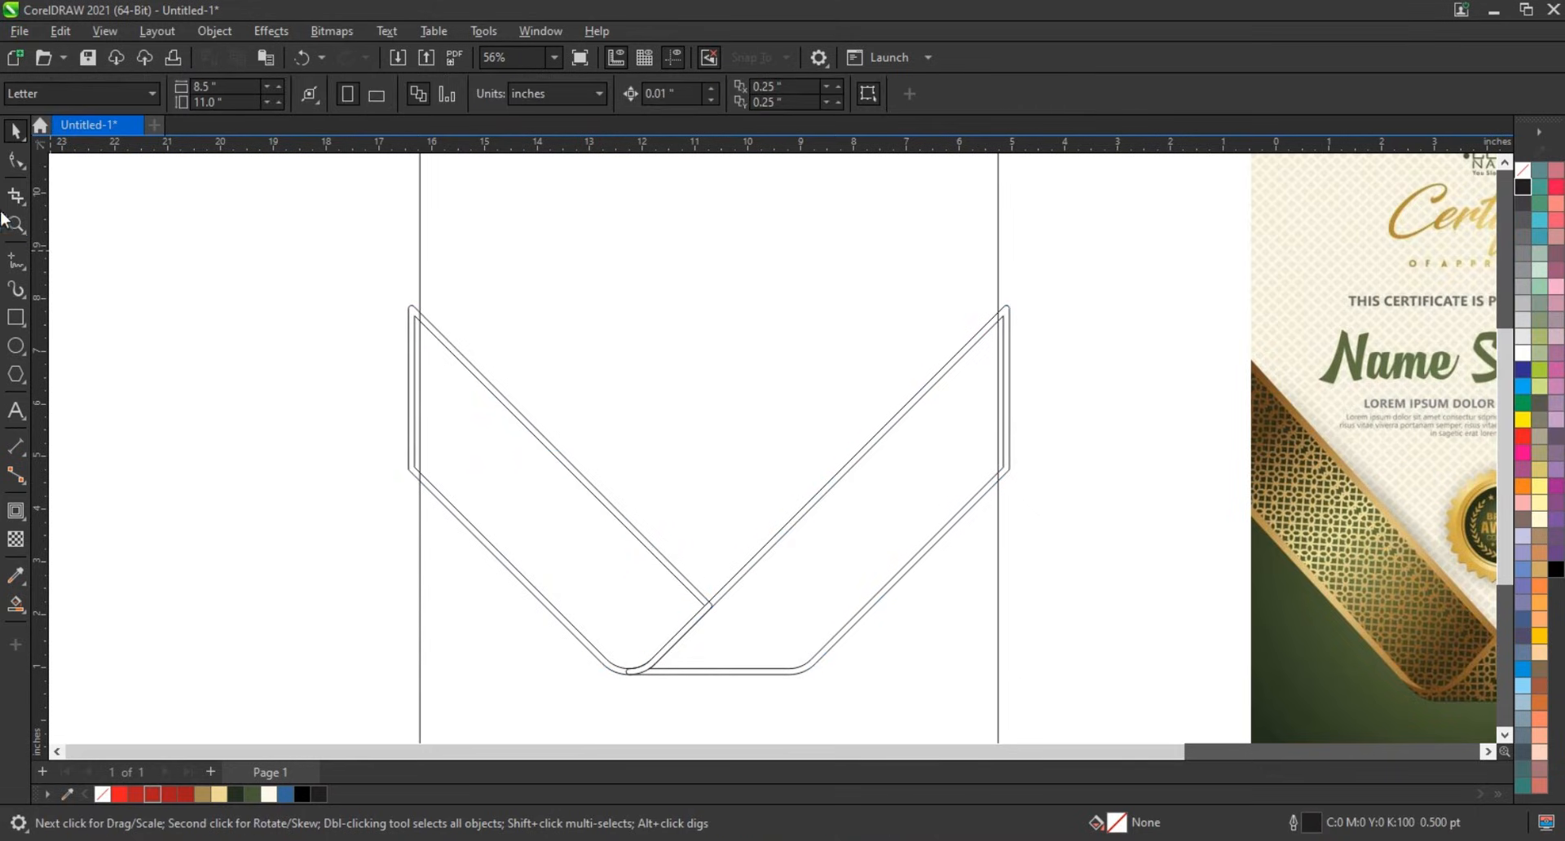
# Step: Smart-fill the left band's lower edge, rounded corner and the right band's long inner edge with blue and a 0.5 pt black outline
pyautogui.click(15, 226)
pyautogui.scroll(-2, 359, 405)
pyautogui.moveTo(341, 313); pyautogui.dragTo(1319, 662)
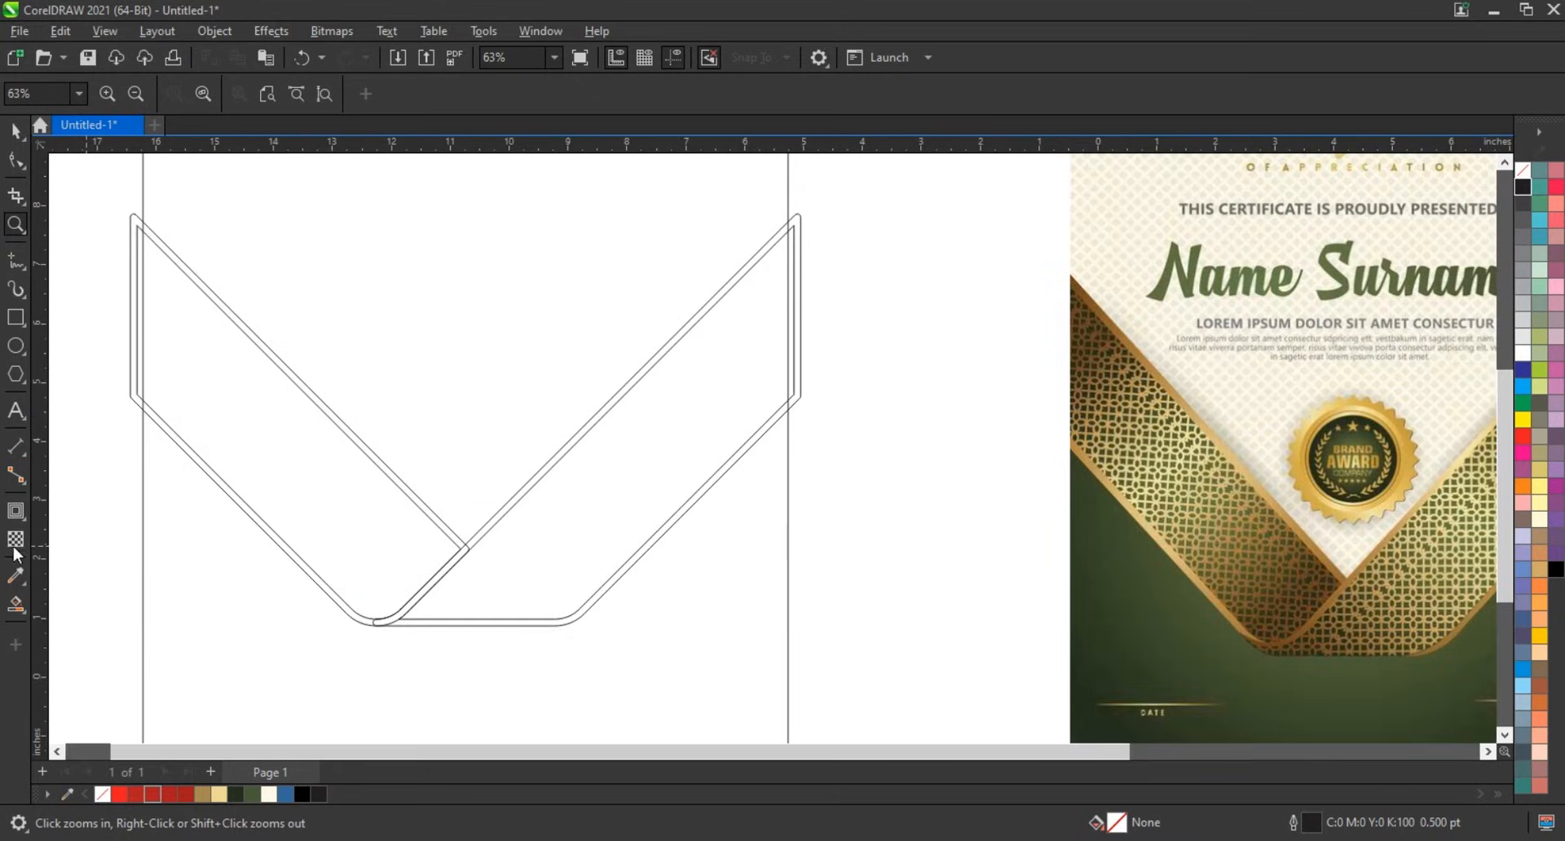
pyautogui.click(15, 604)
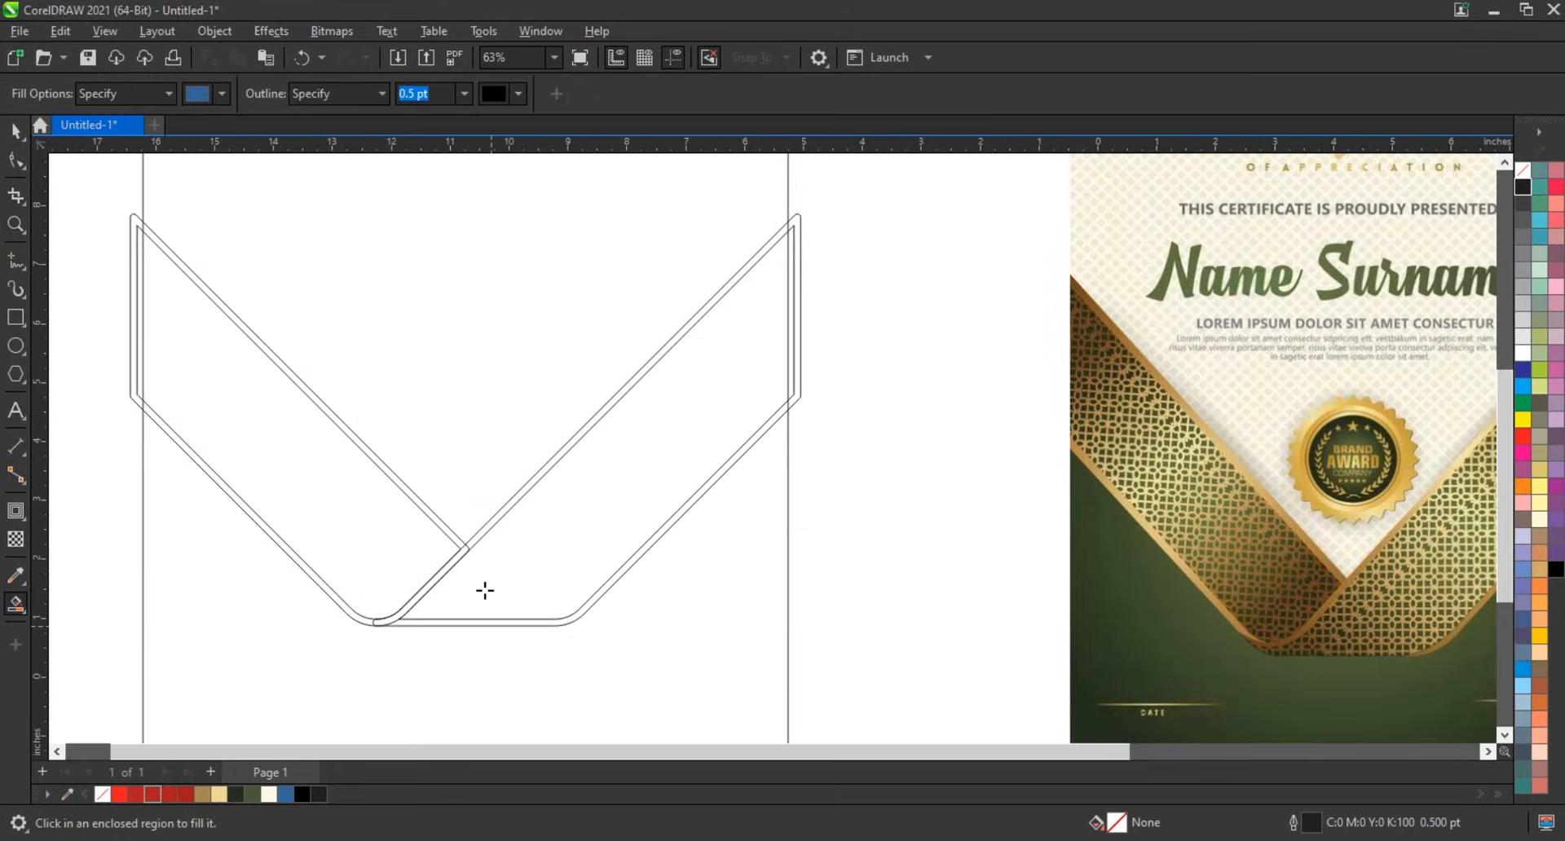
pyautogui.click(349, 612)
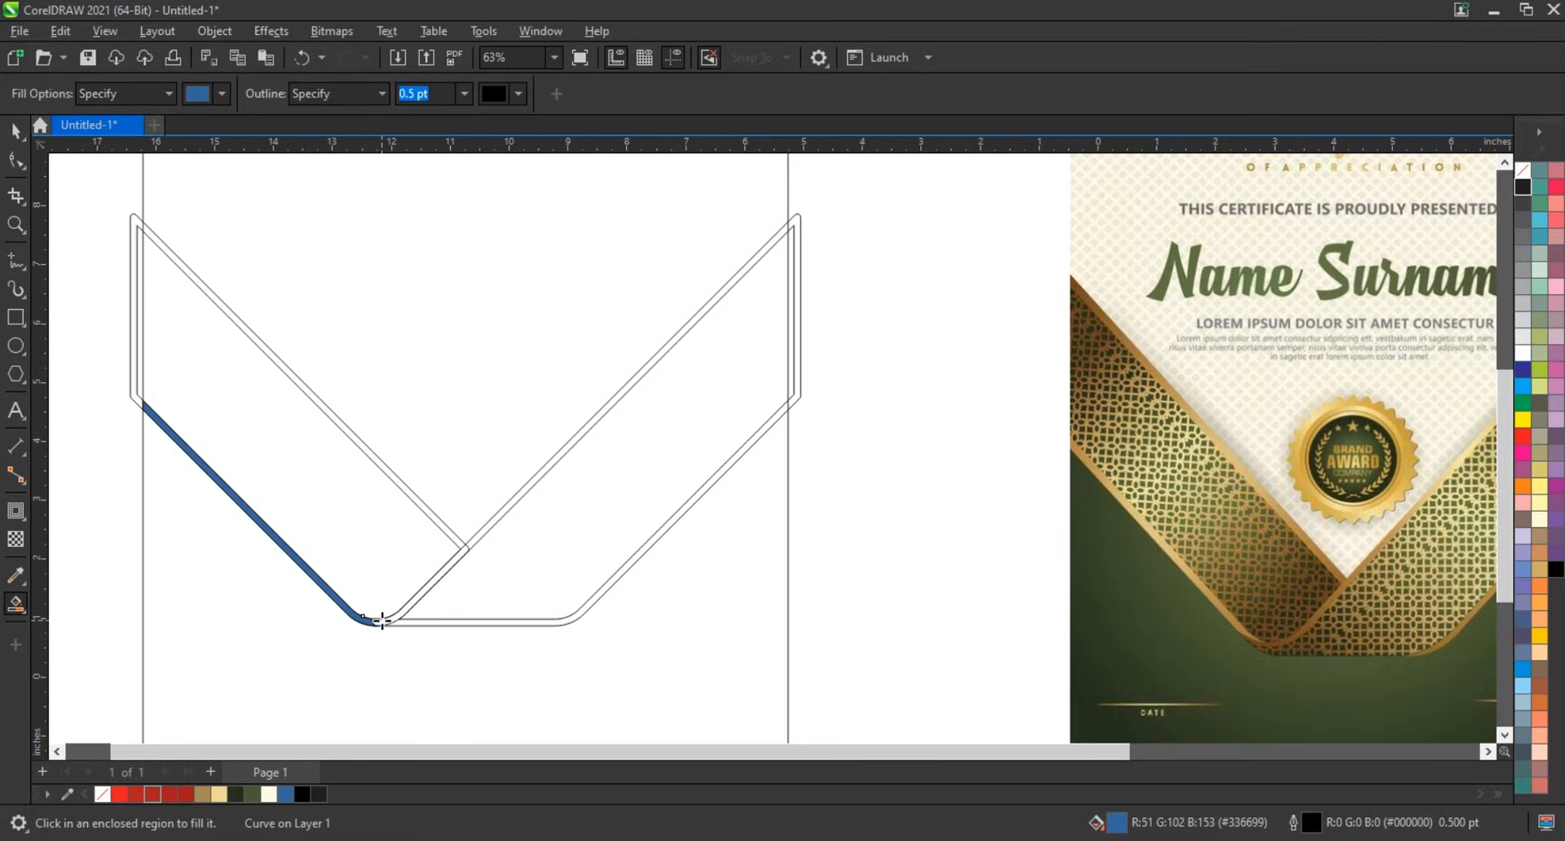
pyautogui.click(384, 622)
pyautogui.click(483, 533)
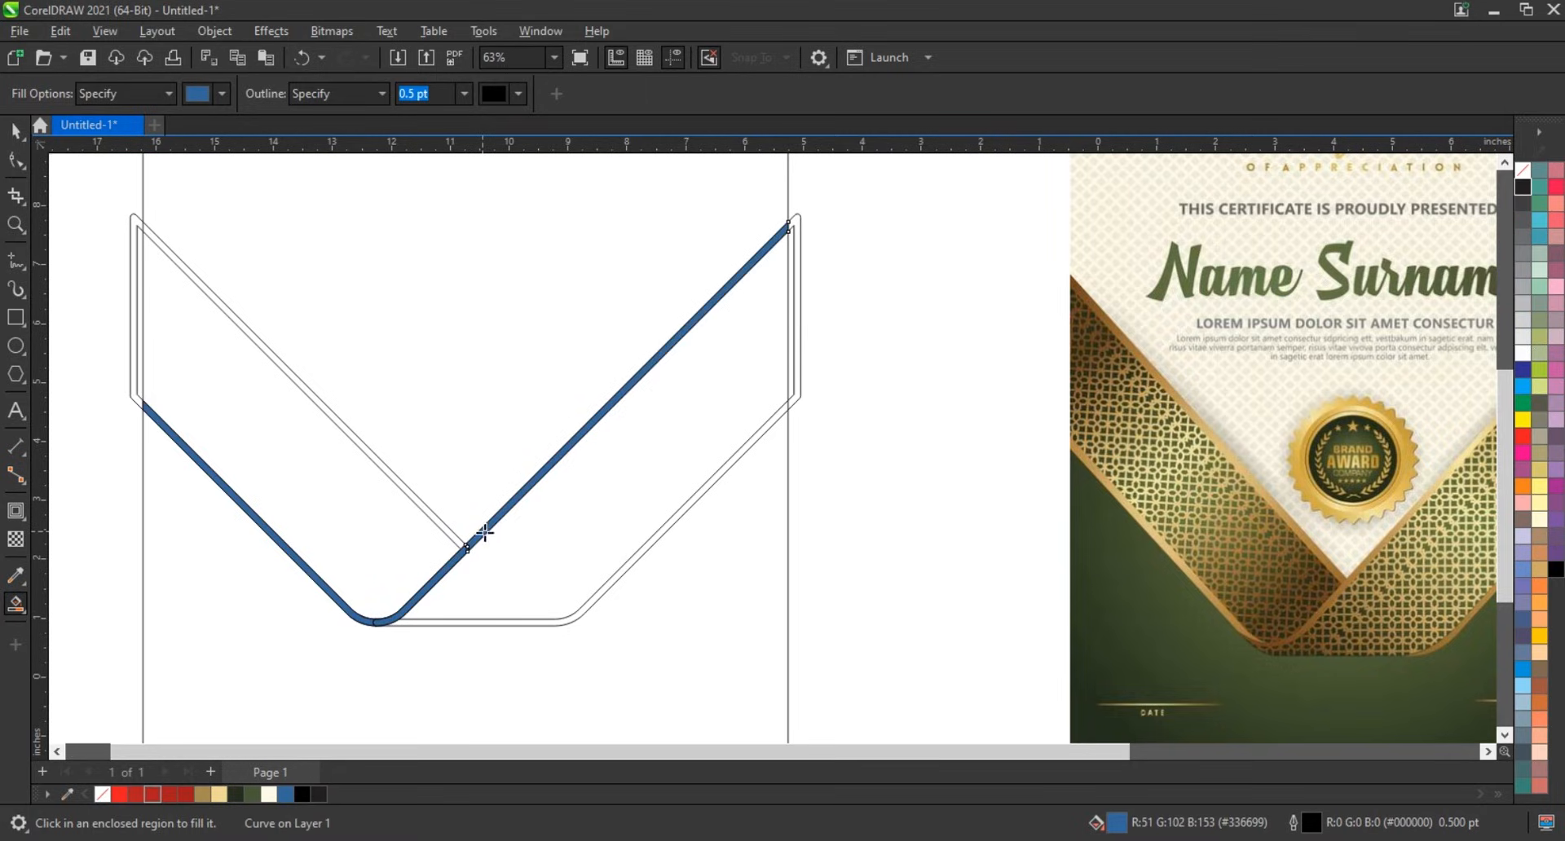
# Step: Weld the three blue pieces of the lower-left edge, corner and rising diagonal into one continuous strip
pyautogui.click(15, 132)
pyautogui.keyDown('shift'); pyautogui.click(423, 595); pyautogui.keyUp('shift')
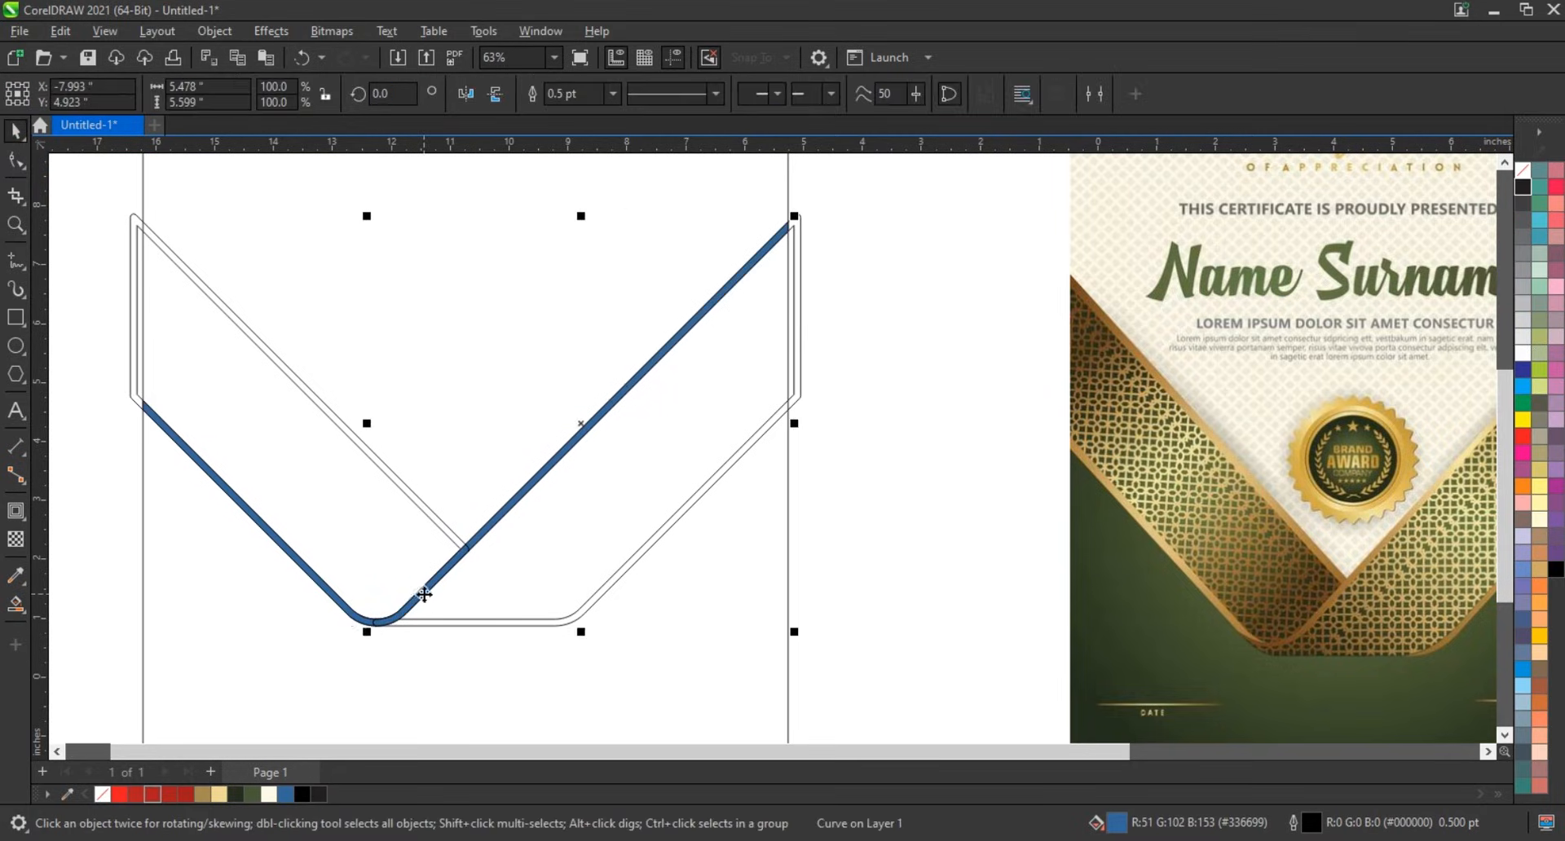
pyautogui.keyDown('shift'); pyautogui.click(344, 616); pyautogui.keyUp('shift')
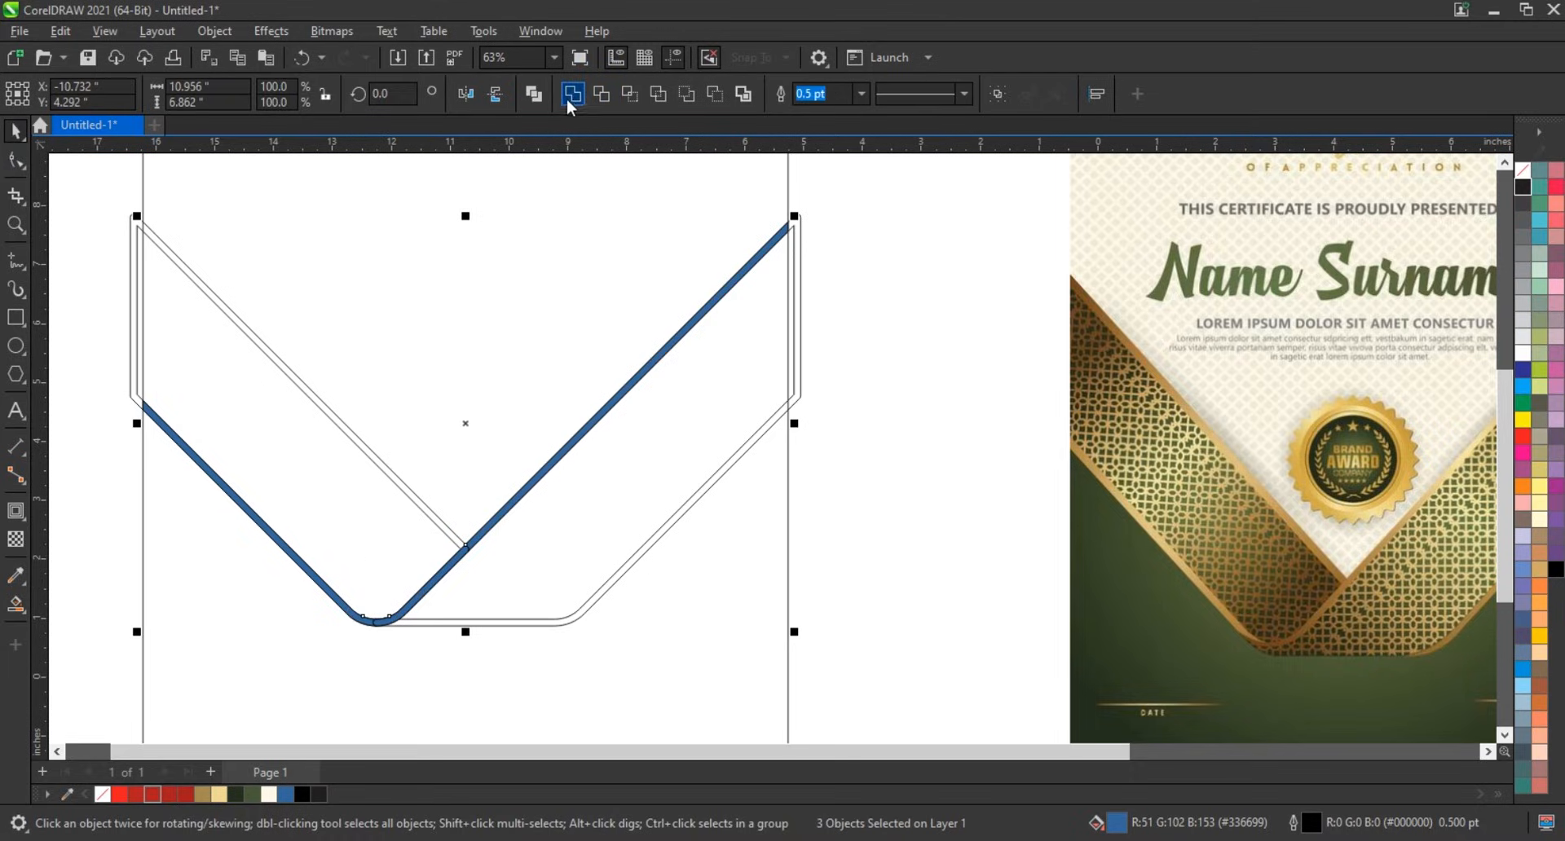
pyautogui.click(929, 515)
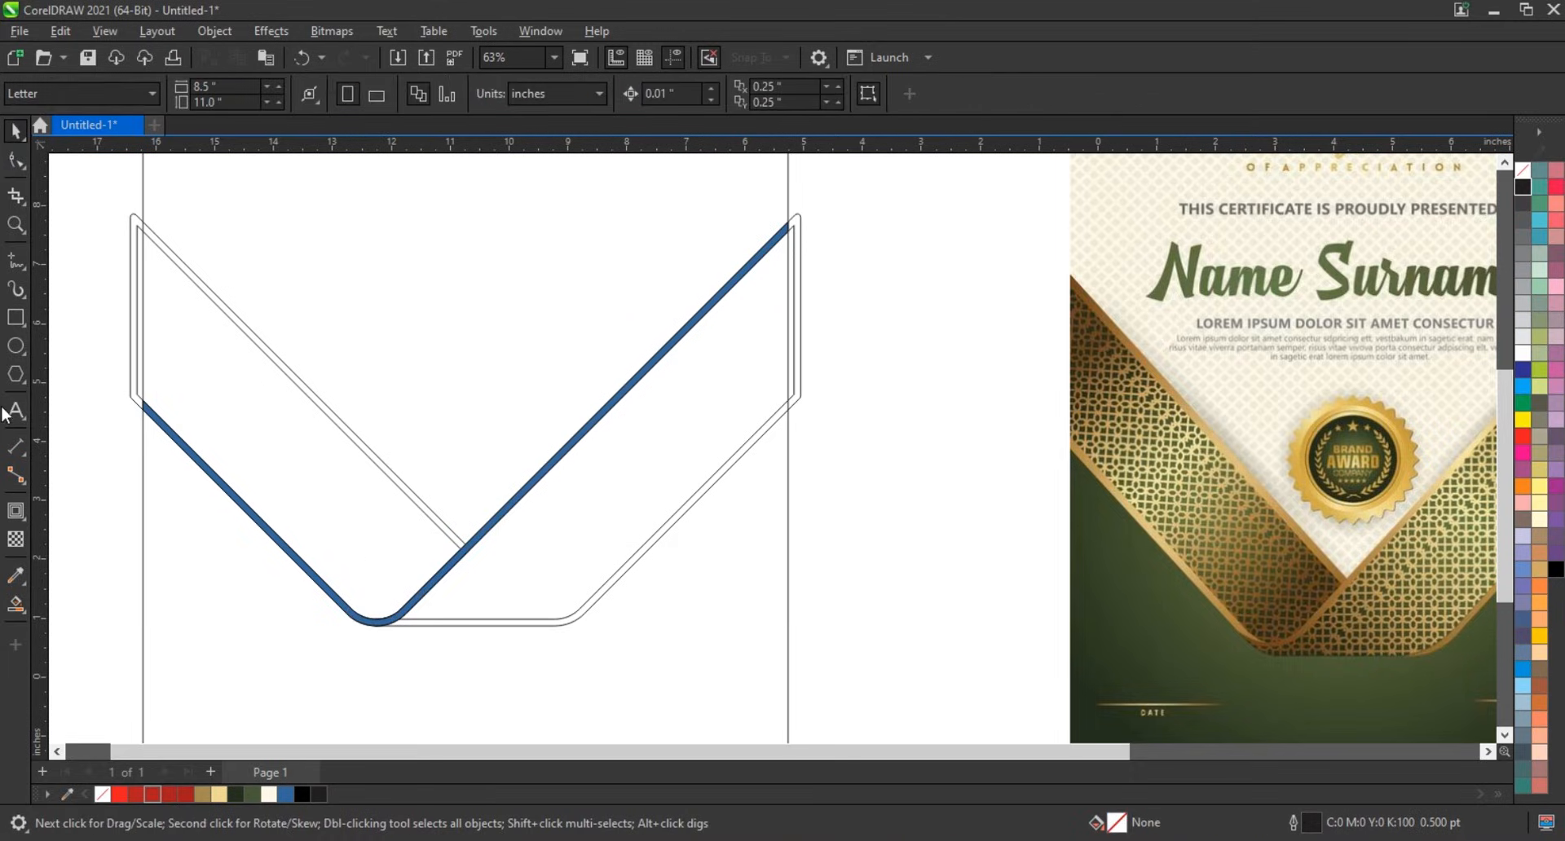
# Step: Smart-fill the remaining border strips in blue: the left band's upper edge and the right band's lower edge
pyautogui.click(16, 604)
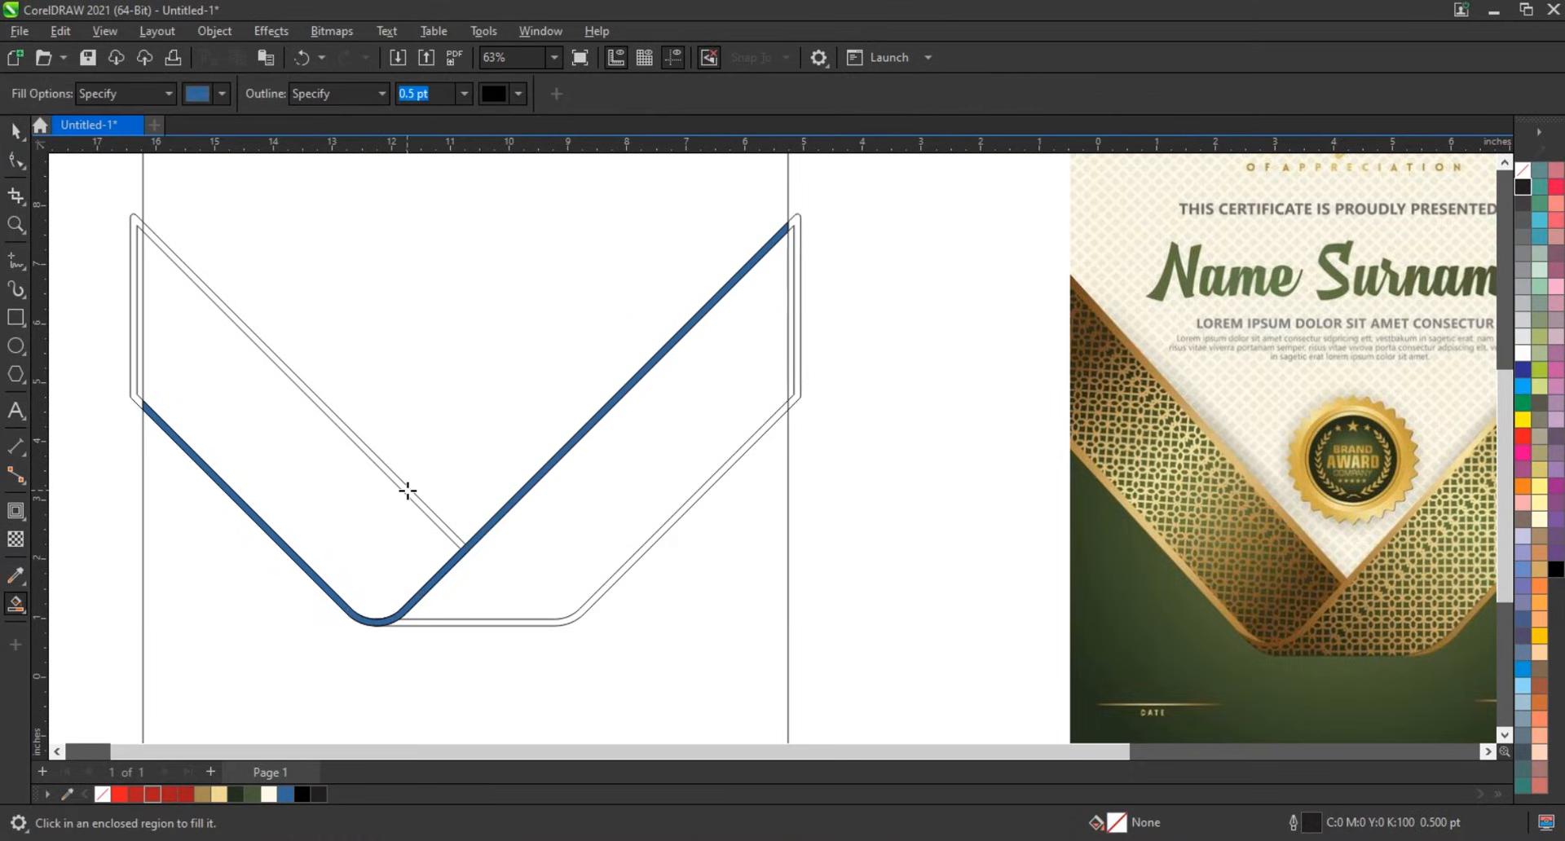
pyautogui.click(407, 491)
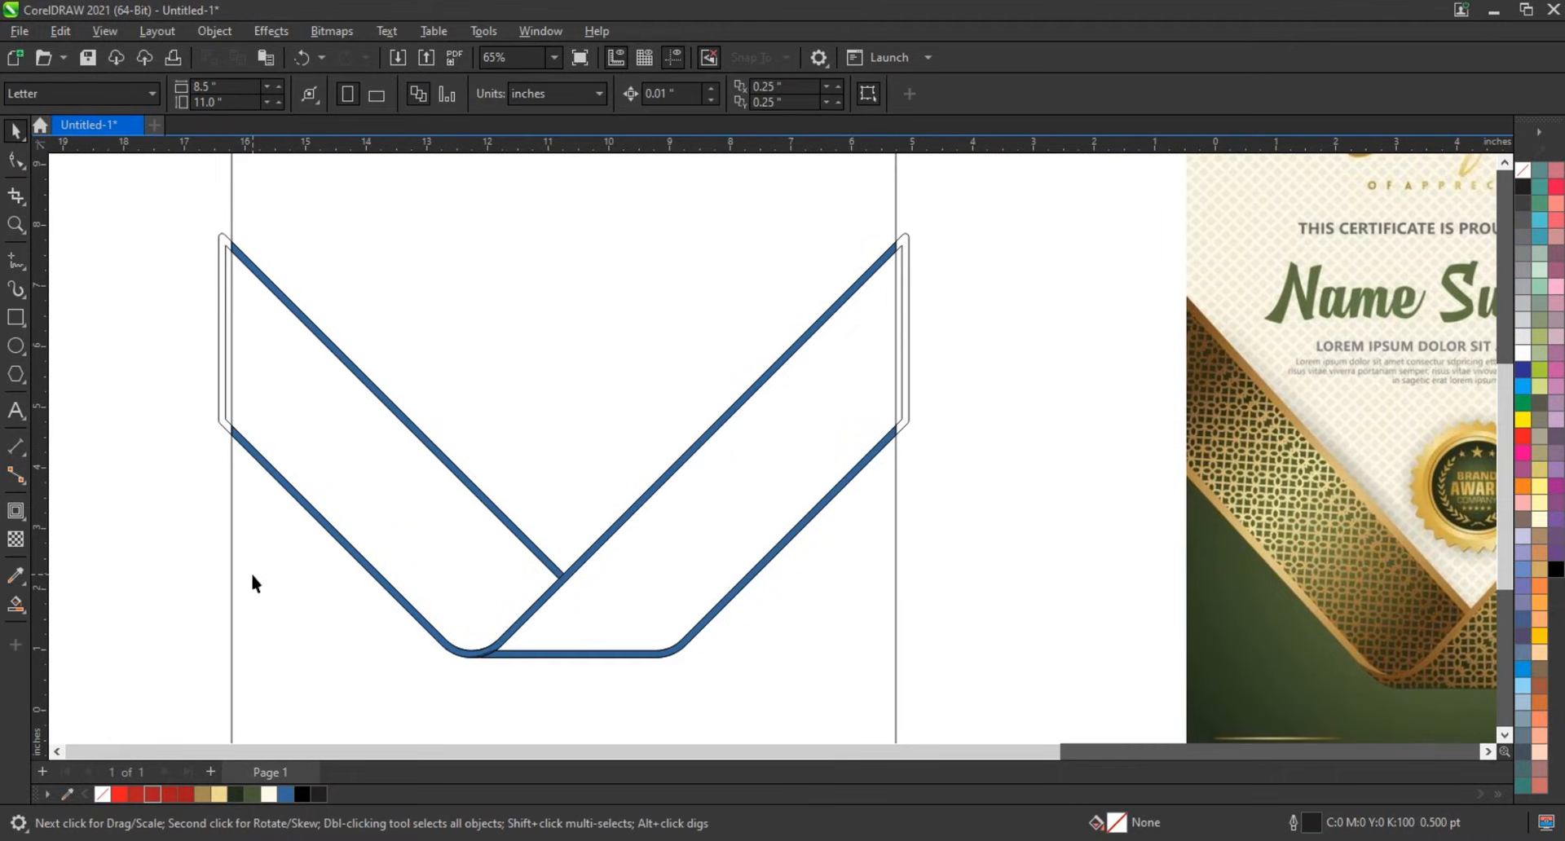
pyautogui.scroll(-1, 251, 576)
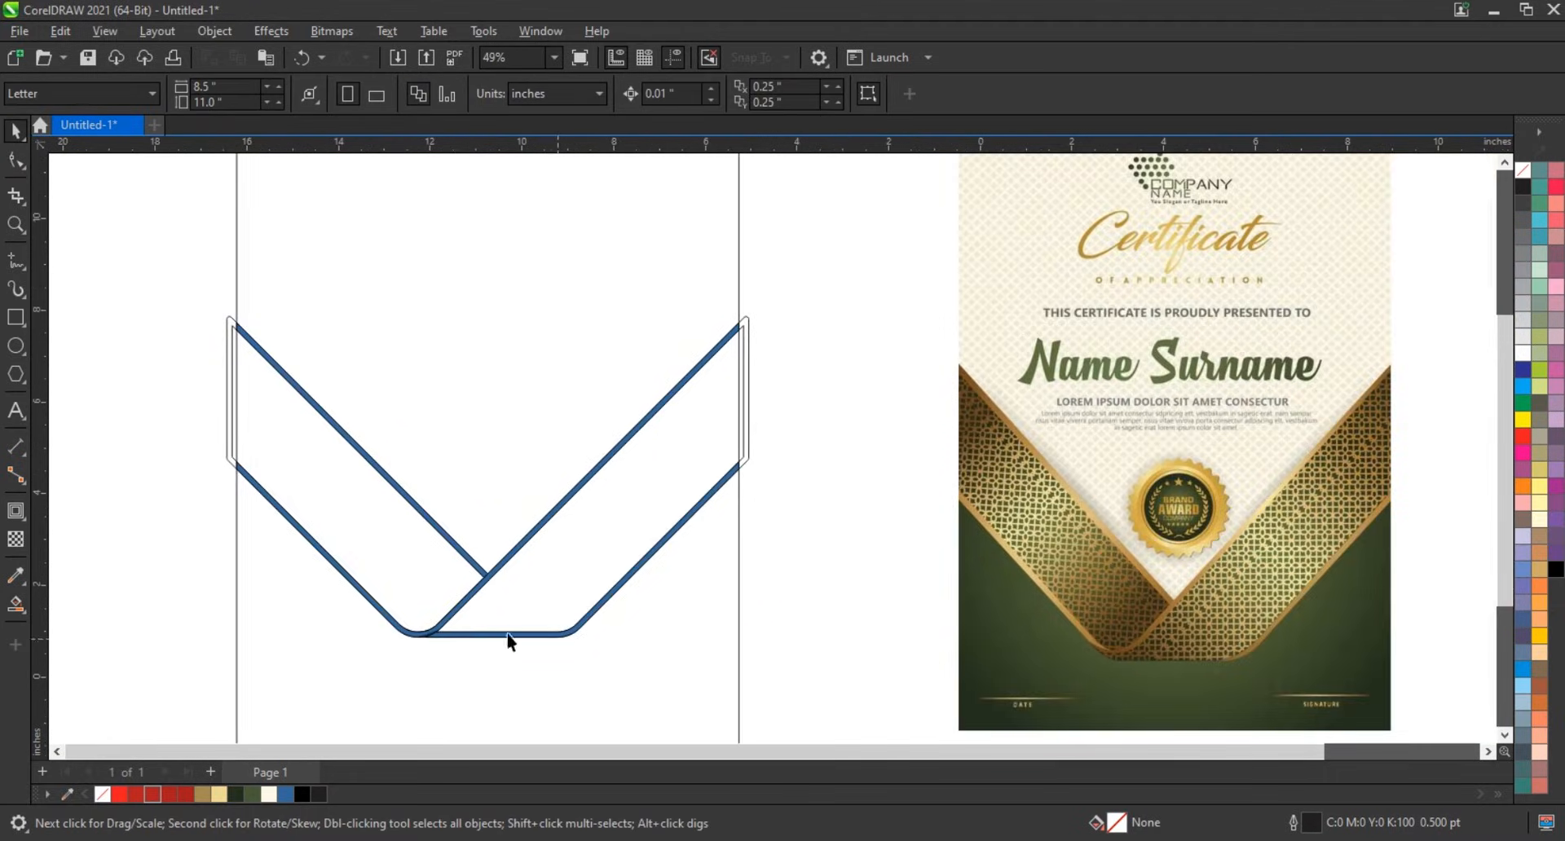
pyautogui.scroll(-1, 413, 564)
# Step: Smart-fill the page area below the bands as a new shape and colour it dark green
pyautogui.click(363, 353)
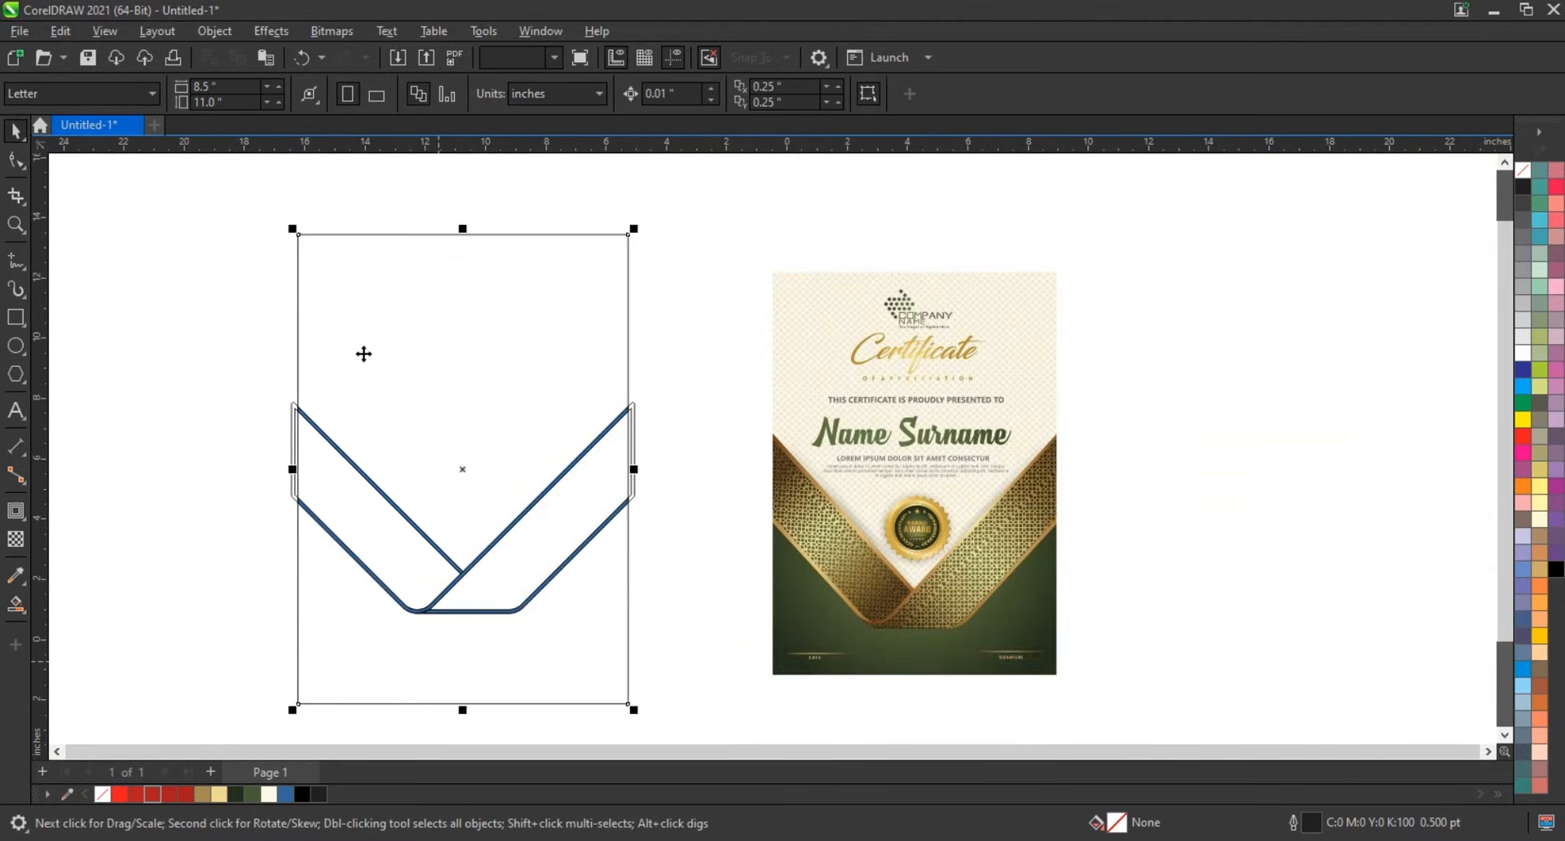
pyautogui.hotkey('shift', 'F2')
pyautogui.click(268, 375)
pyautogui.click(16, 224)
pyautogui.scroll(-1, 292, 443)
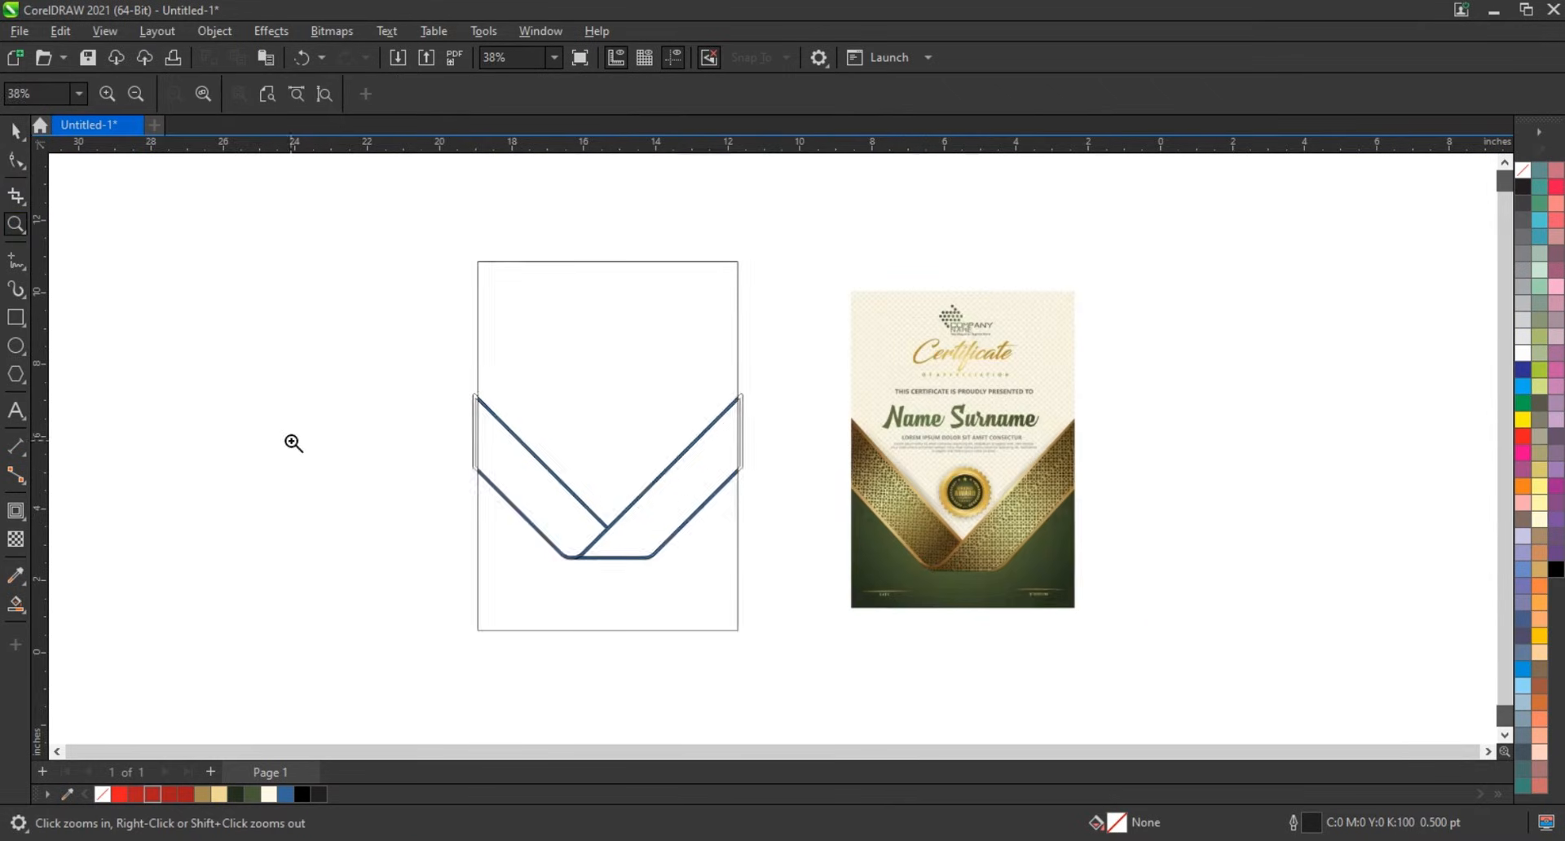
pyautogui.moveTo(413, 374); pyautogui.dragTo(1118, 650)
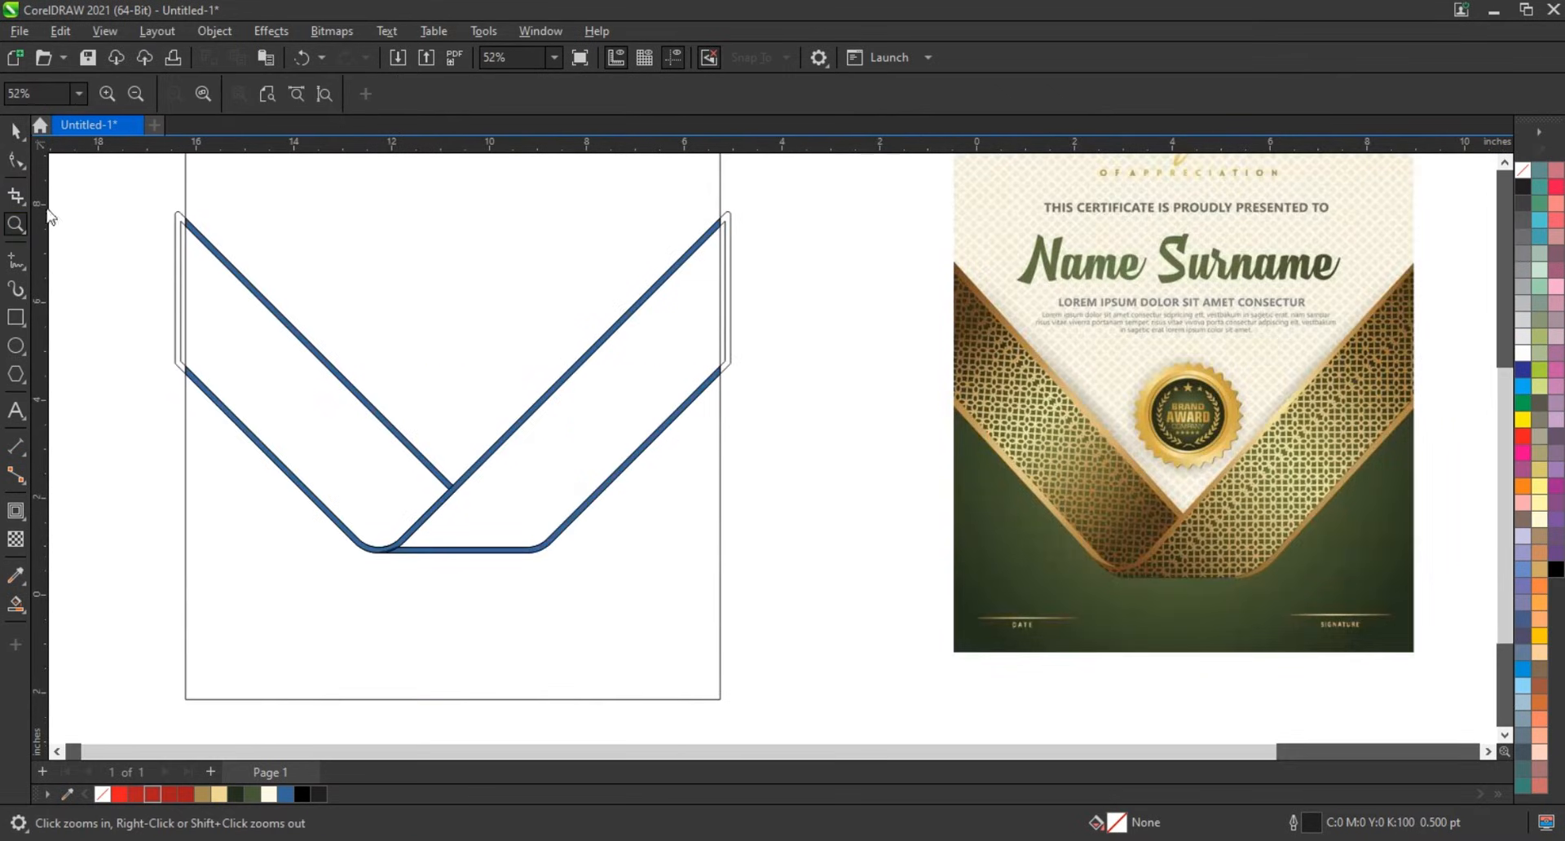
pyautogui.click(15, 603)
pyautogui.click(315, 621)
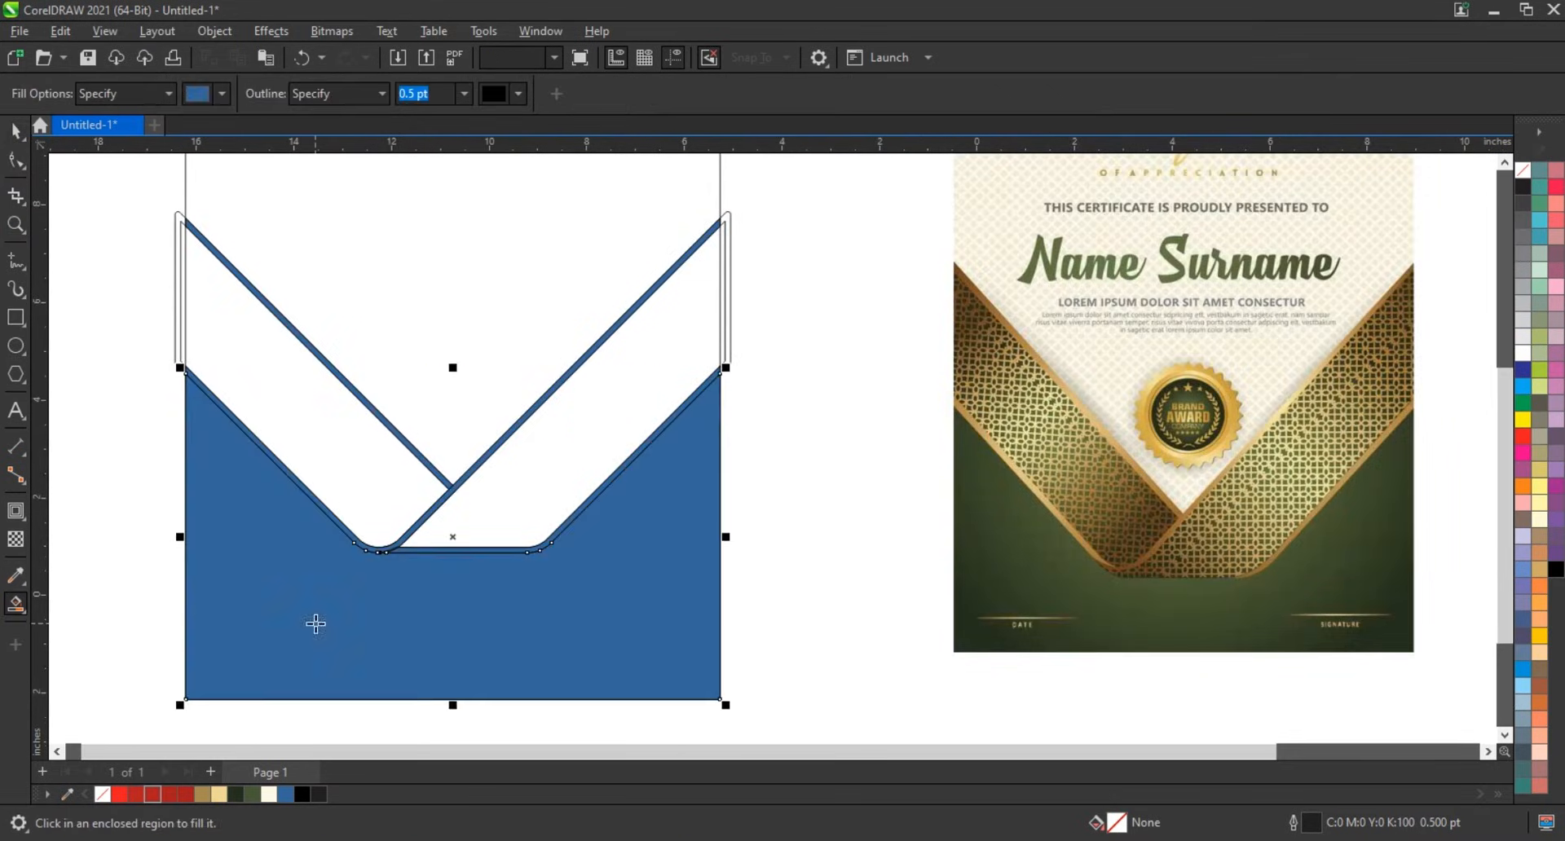
pyautogui.click(16, 132)
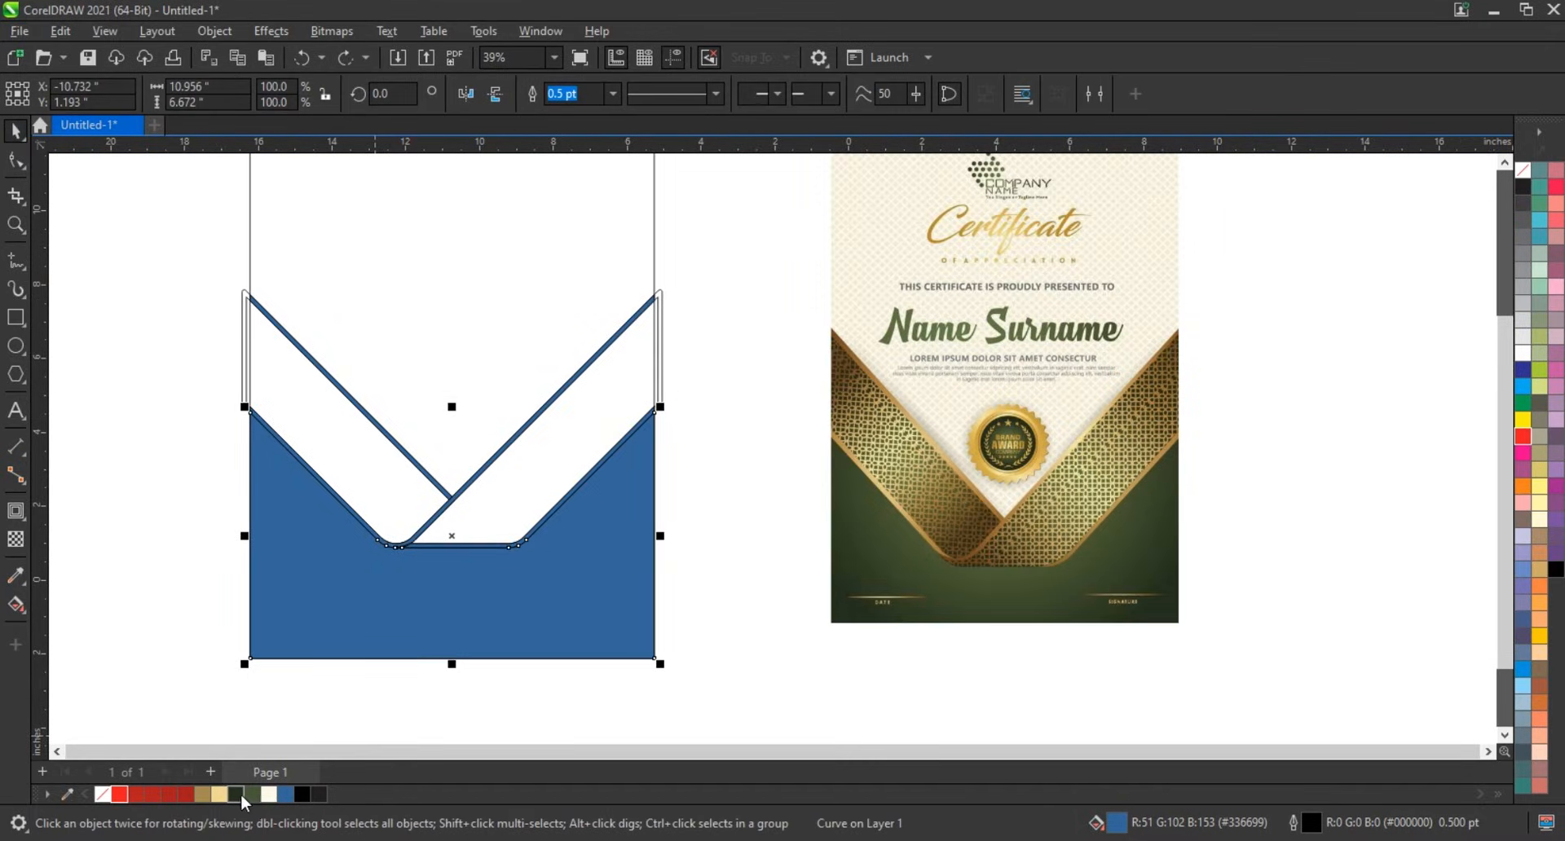
pyautogui.click(240, 794)
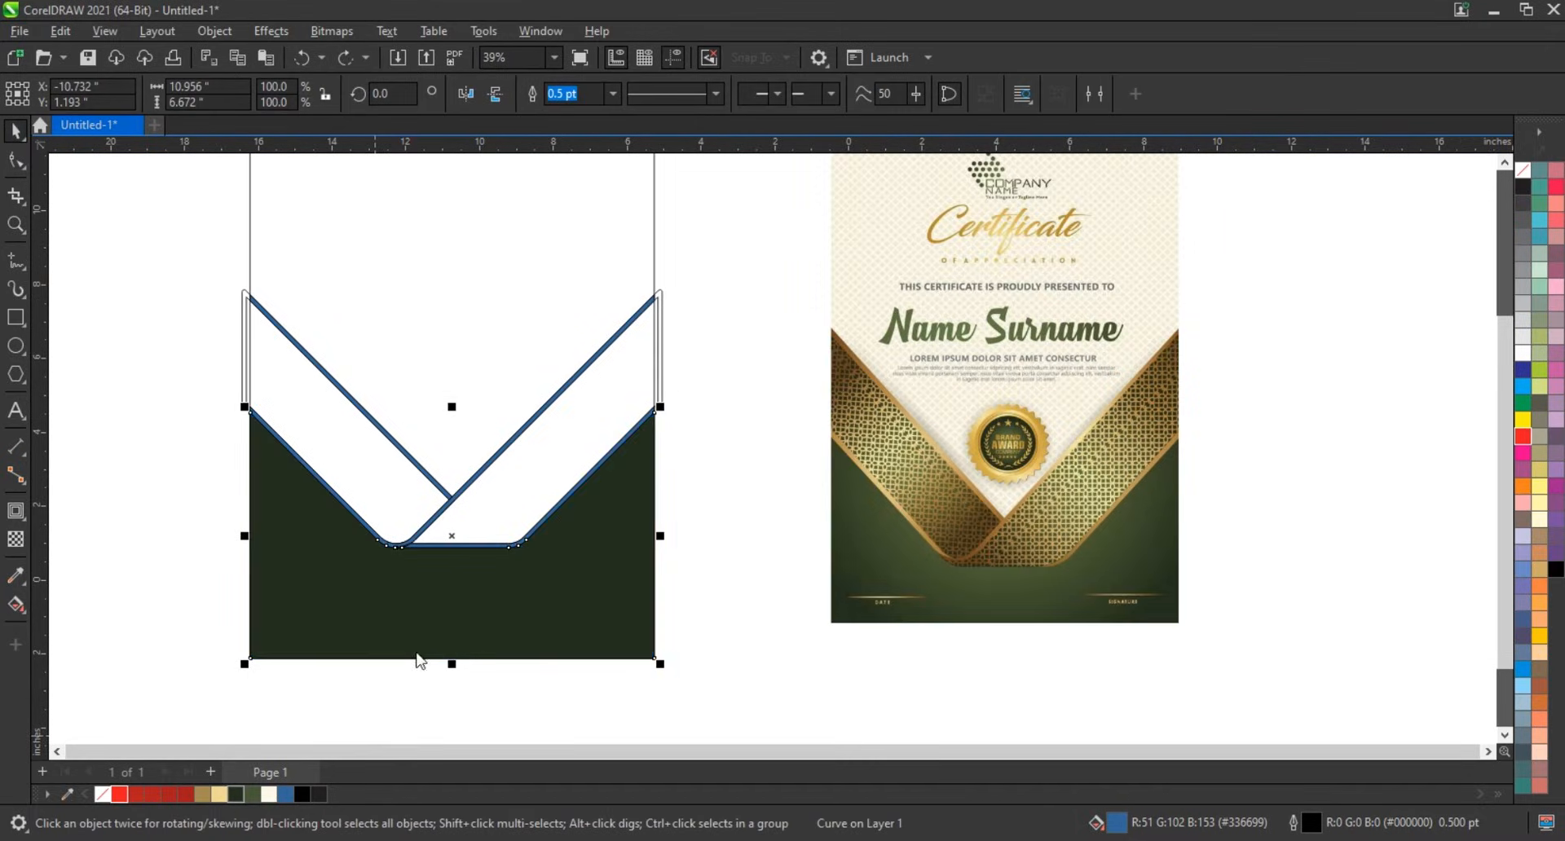
# Step: Give the lower area a fountain fill between dark green and the lighter olive green, and make it elliptical
pyautogui.press('g')
pyautogui.moveTo(454, 650); pyautogui.dragTo(453, 534)
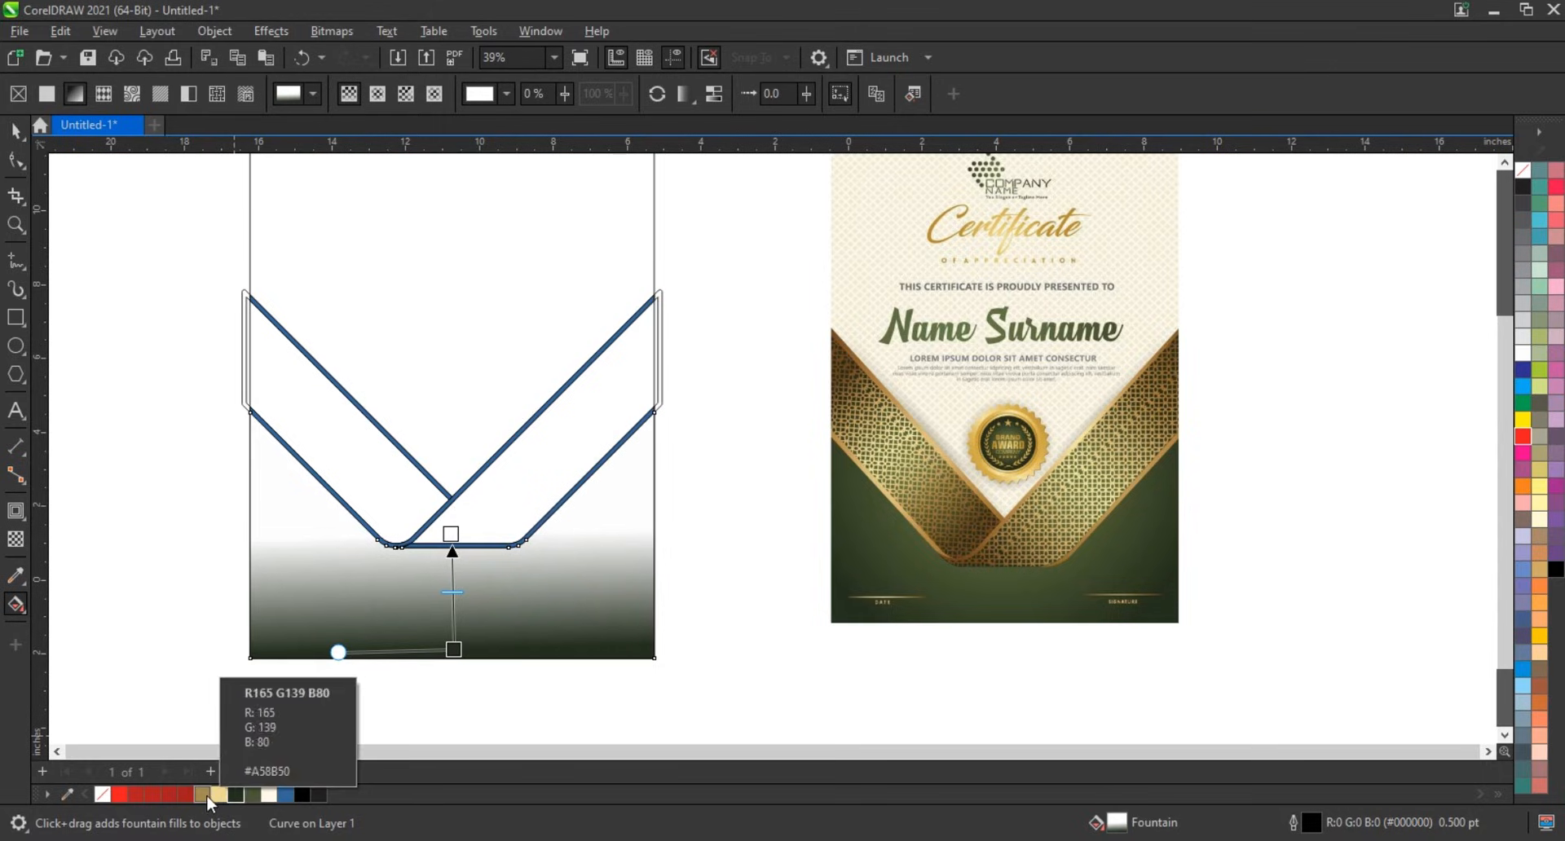
pyautogui.moveTo(207, 795); pyautogui.dragTo(452, 535)
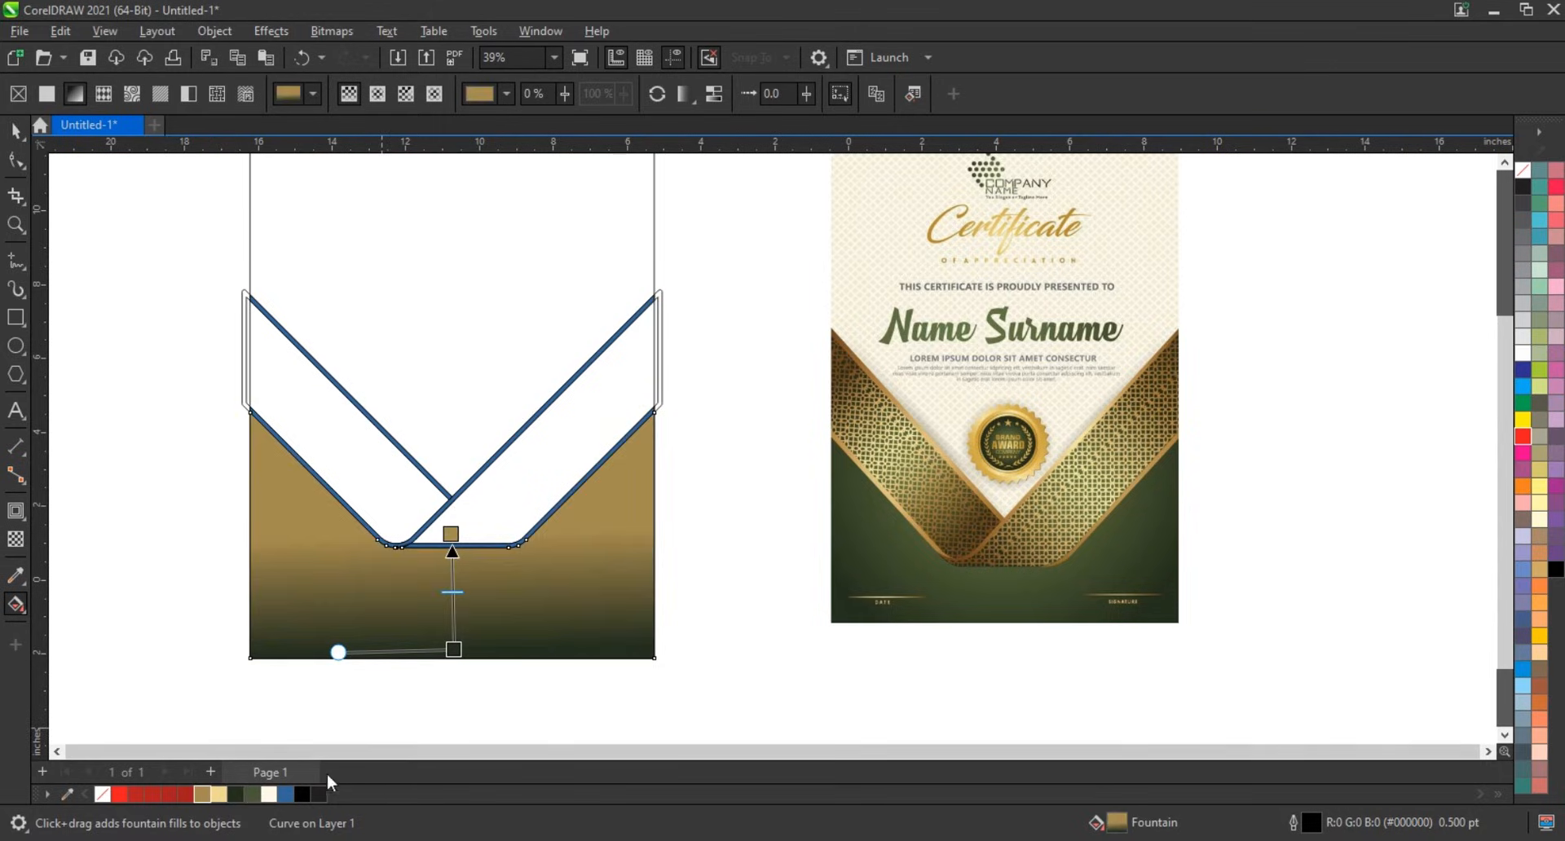
pyautogui.moveTo(248, 790); pyautogui.dragTo(451, 539)
pyautogui.moveTo(453, 652); pyautogui.dragTo(451, 675)
pyautogui.click(377, 94)
# Step: Centre the elliptical green fill on the bands' flat bottom edge and extend its dark end beyond the page's lower edge
pyautogui.moveTo(476, 566); pyautogui.dragTo(524, 646)
pyautogui.moveTo(476, 565); pyautogui.dragTo(454, 536)
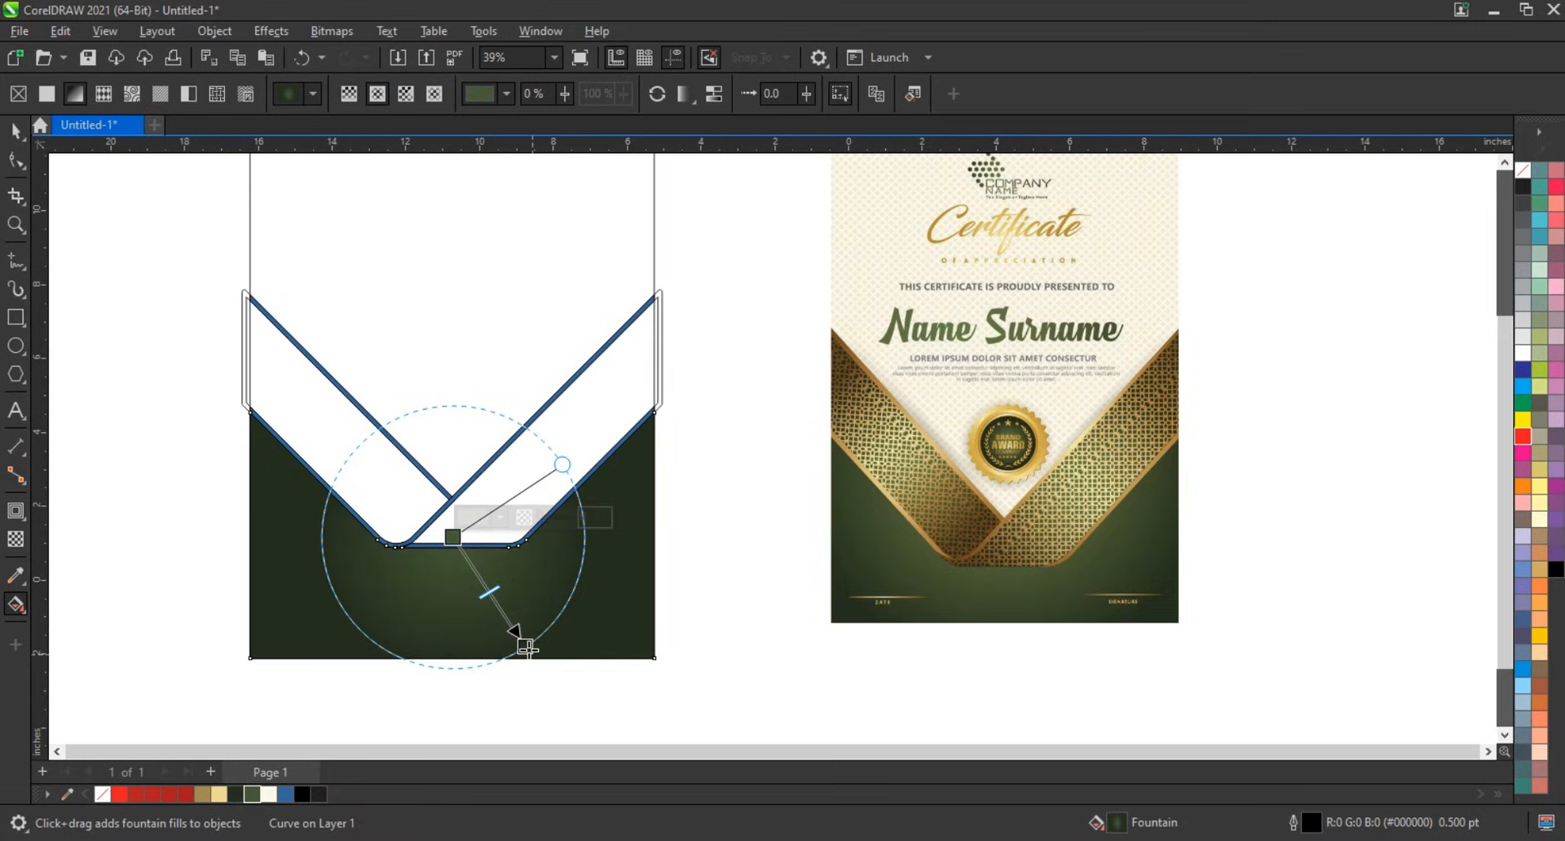
pyautogui.moveTo(525, 646); pyautogui.dragTo(559, 690)
pyautogui.moveTo(507, 614); pyautogui.dragTo(515, 624)
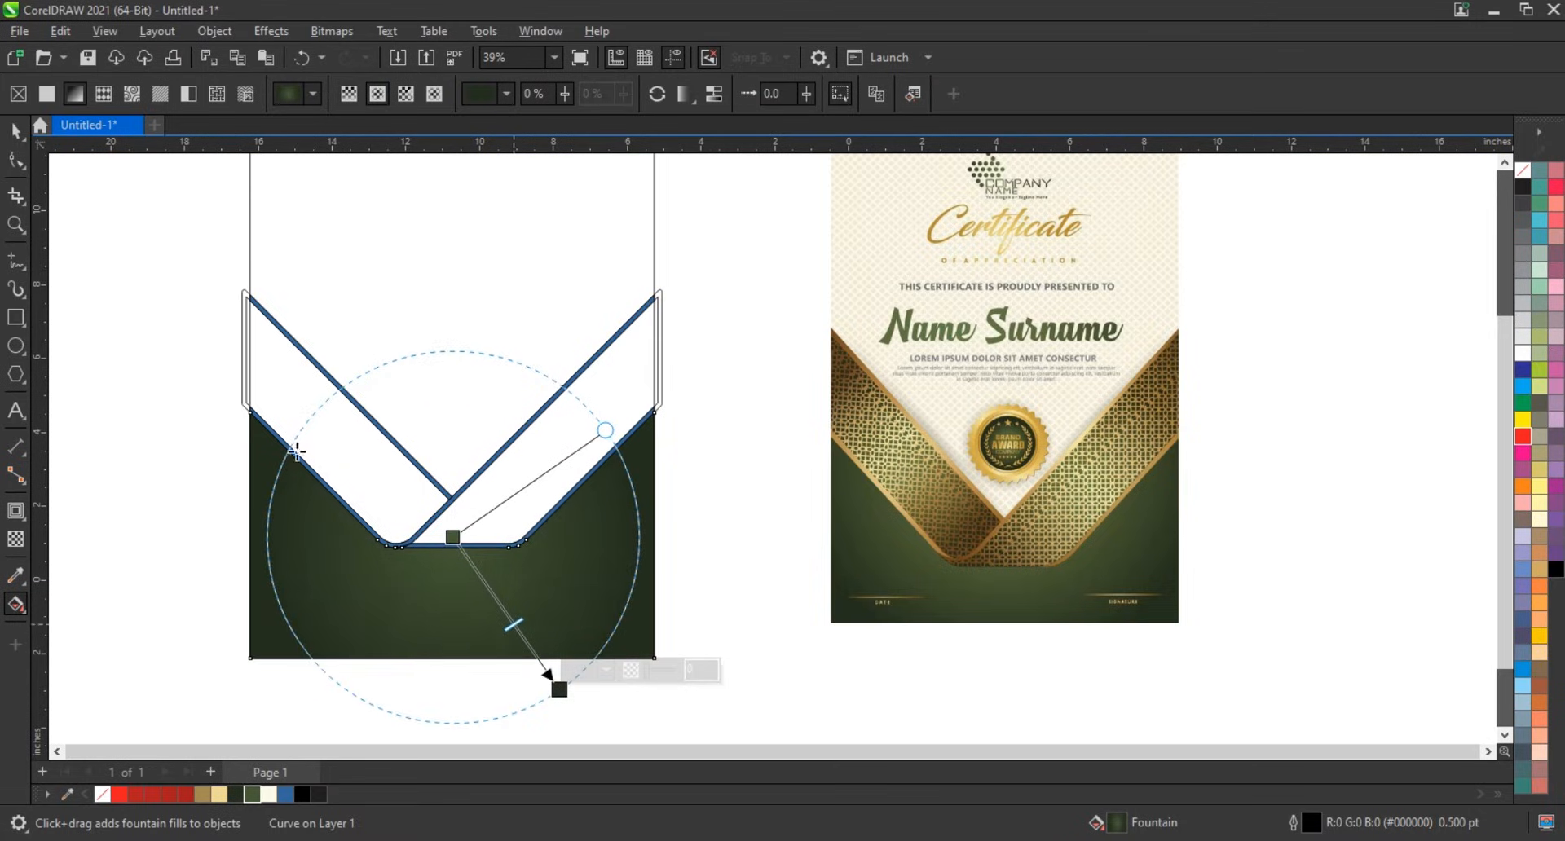
pyautogui.click(15, 130)
pyautogui.click(195, 336)
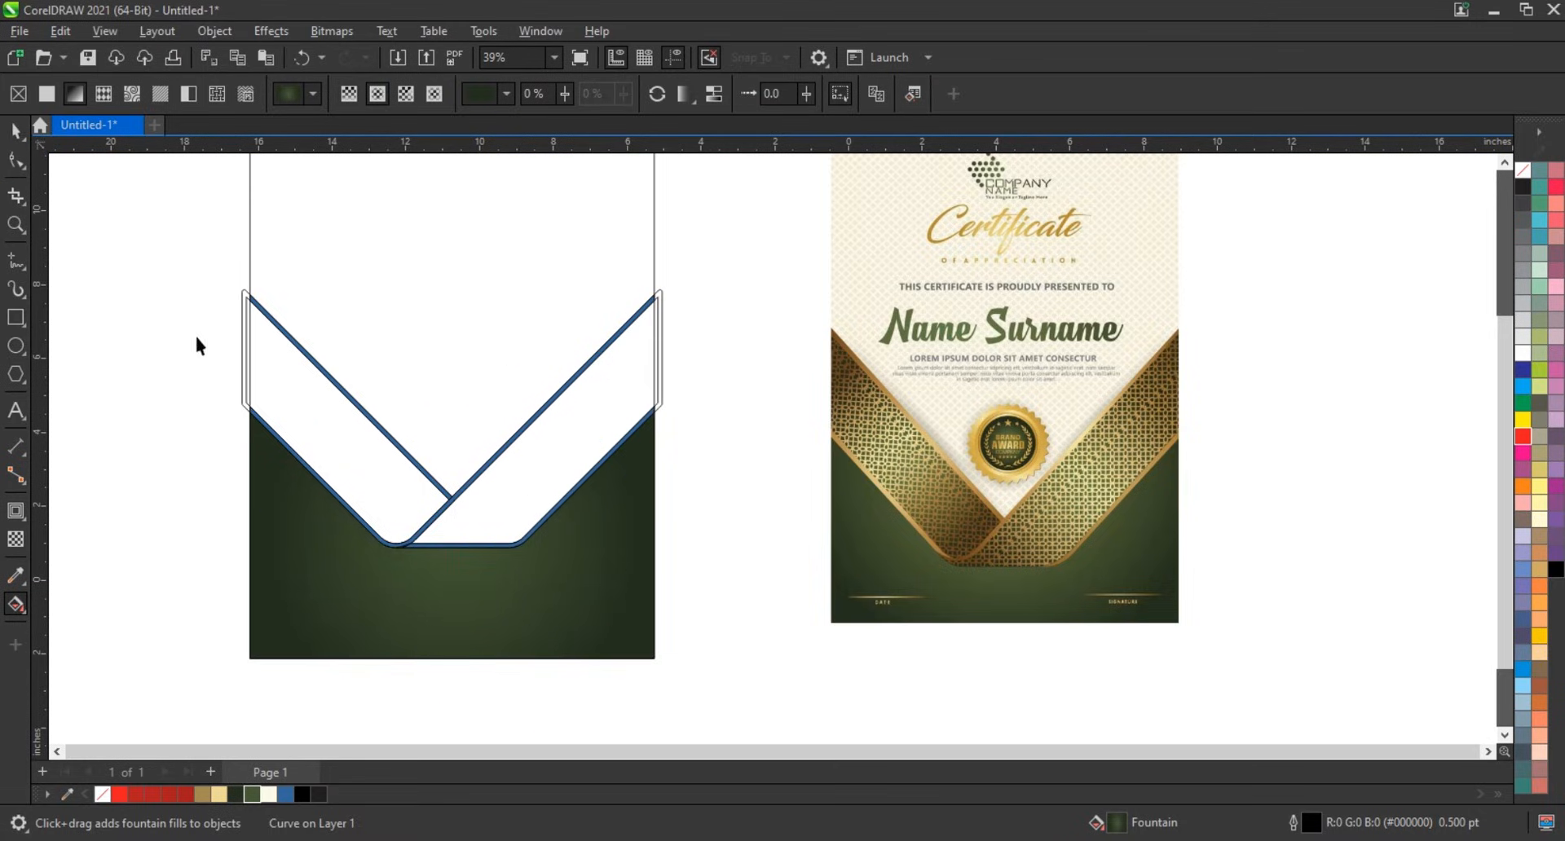
# Step: Delete the two leftover outlined band borders that stick out past the page sides
pyautogui.click(663, 353)
pyautogui.press('Delete')
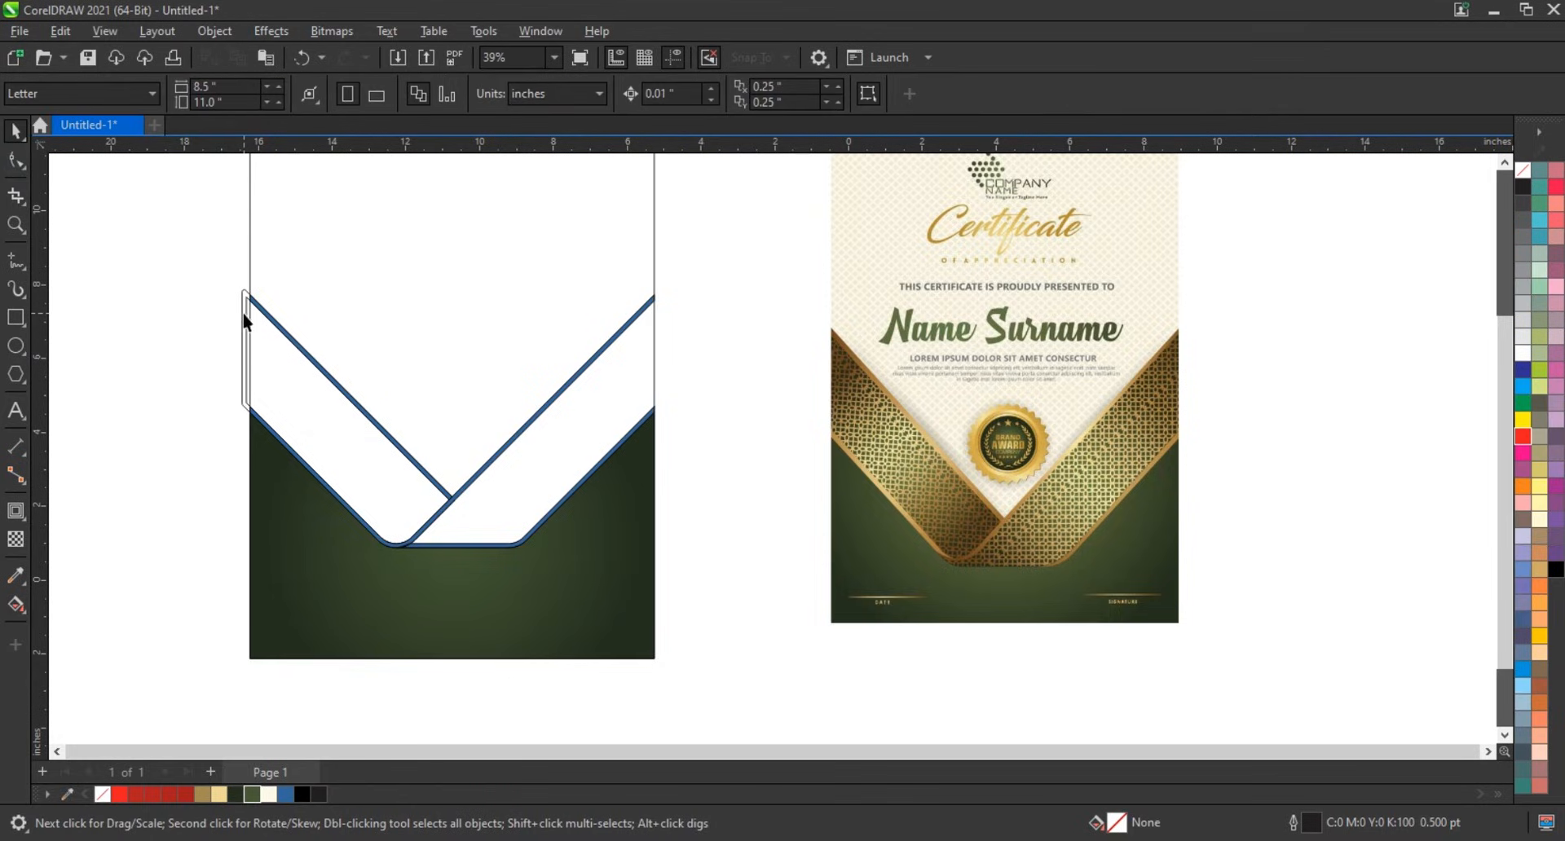
pyautogui.click(245, 321)
pyautogui.press('Delete')
# Step: Fill the welded strip with a linear gradient of gold (#A58B50) stops, adding a light gold stop along it
pyautogui.click(583, 370)
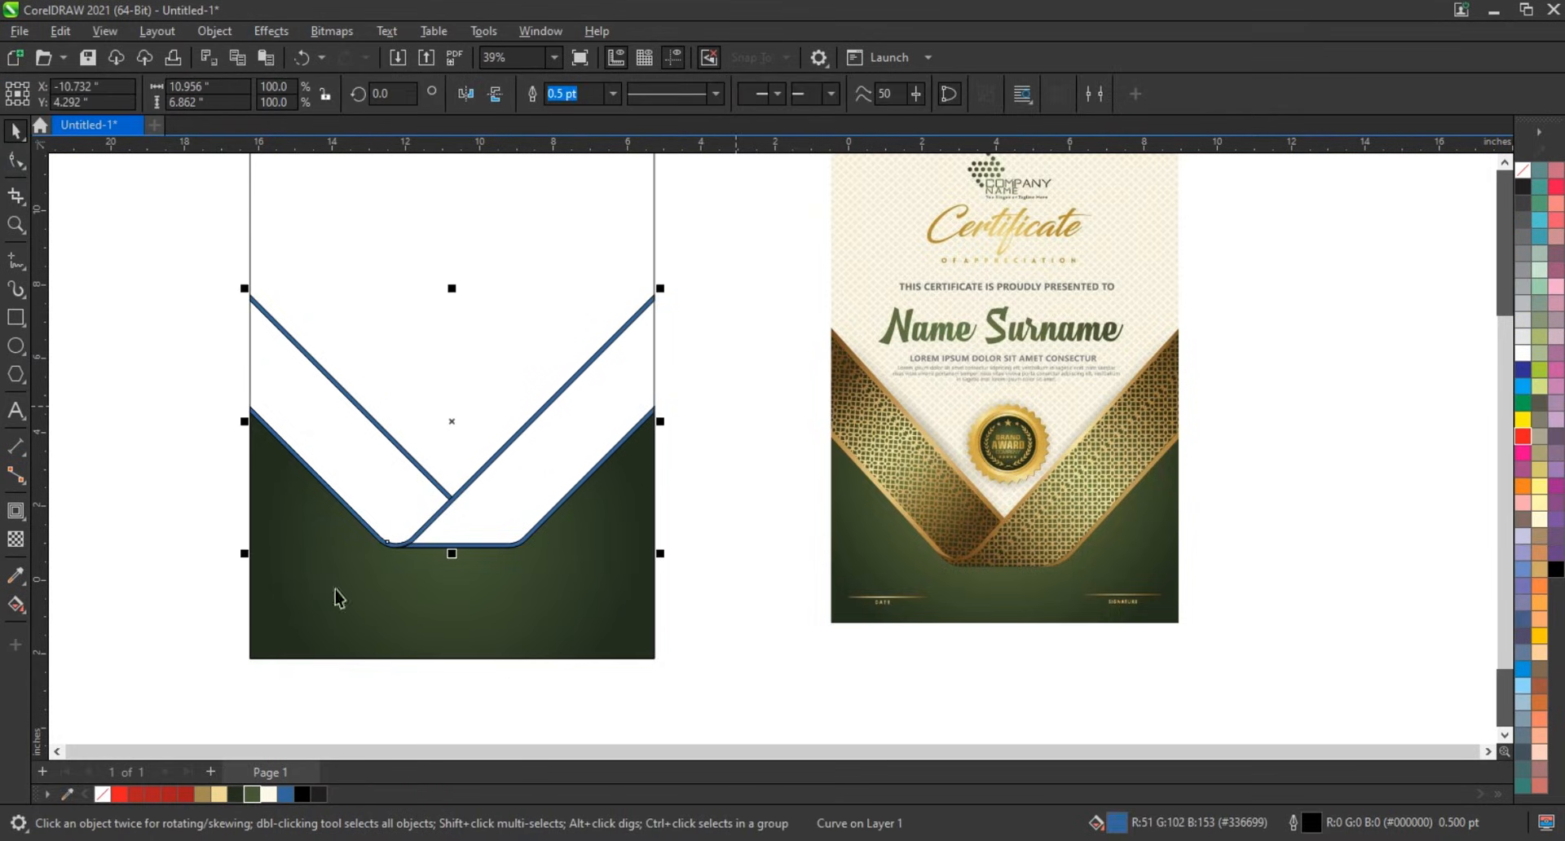
pyautogui.rightClick(201, 793)
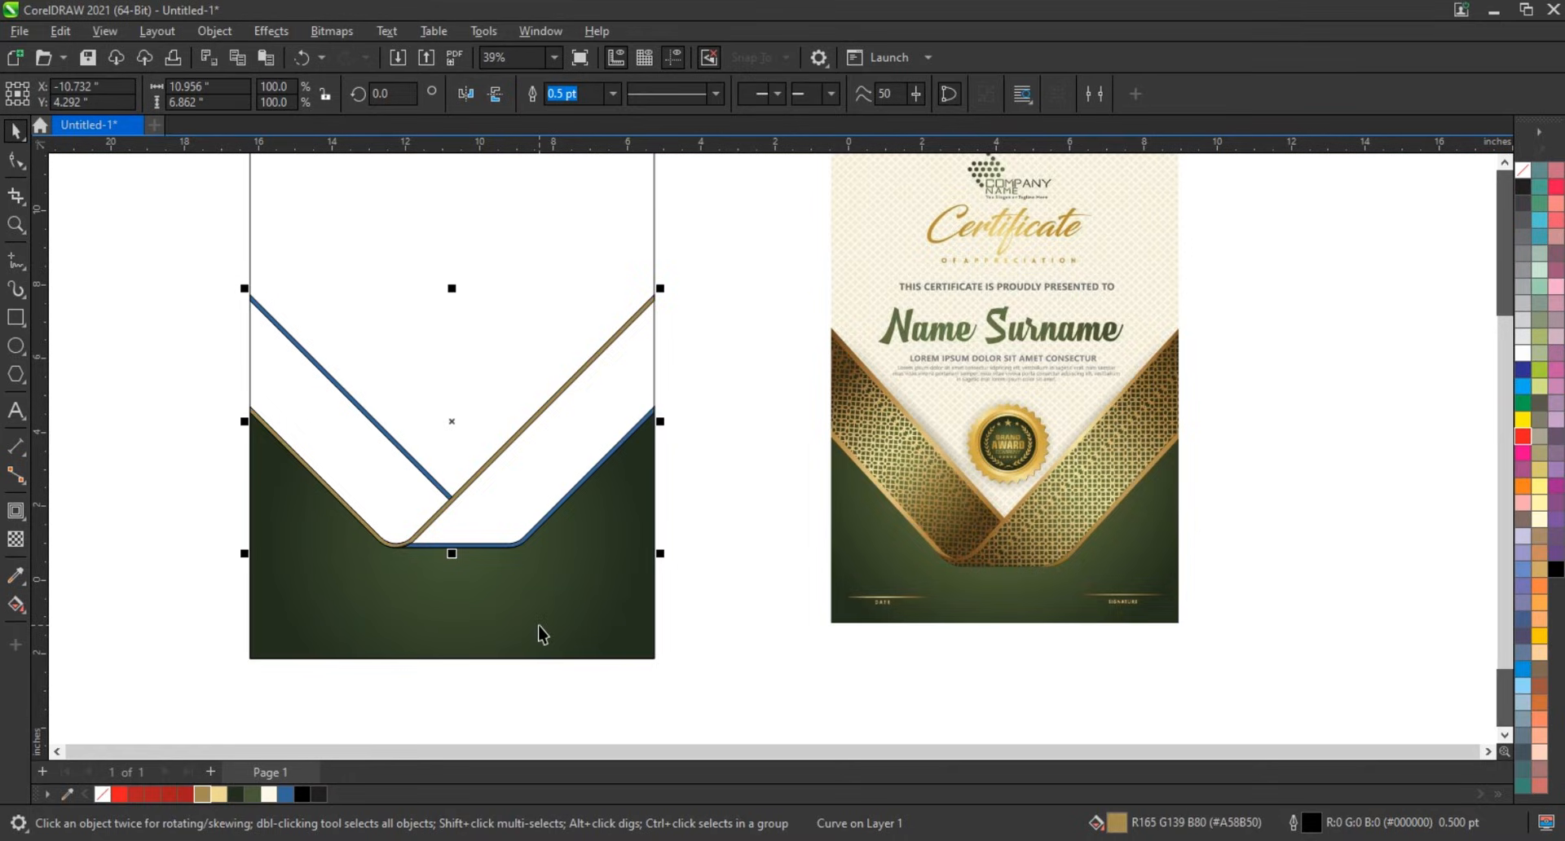
pyautogui.press('g')
pyautogui.moveTo(586, 377); pyautogui.dragTo(361, 561)
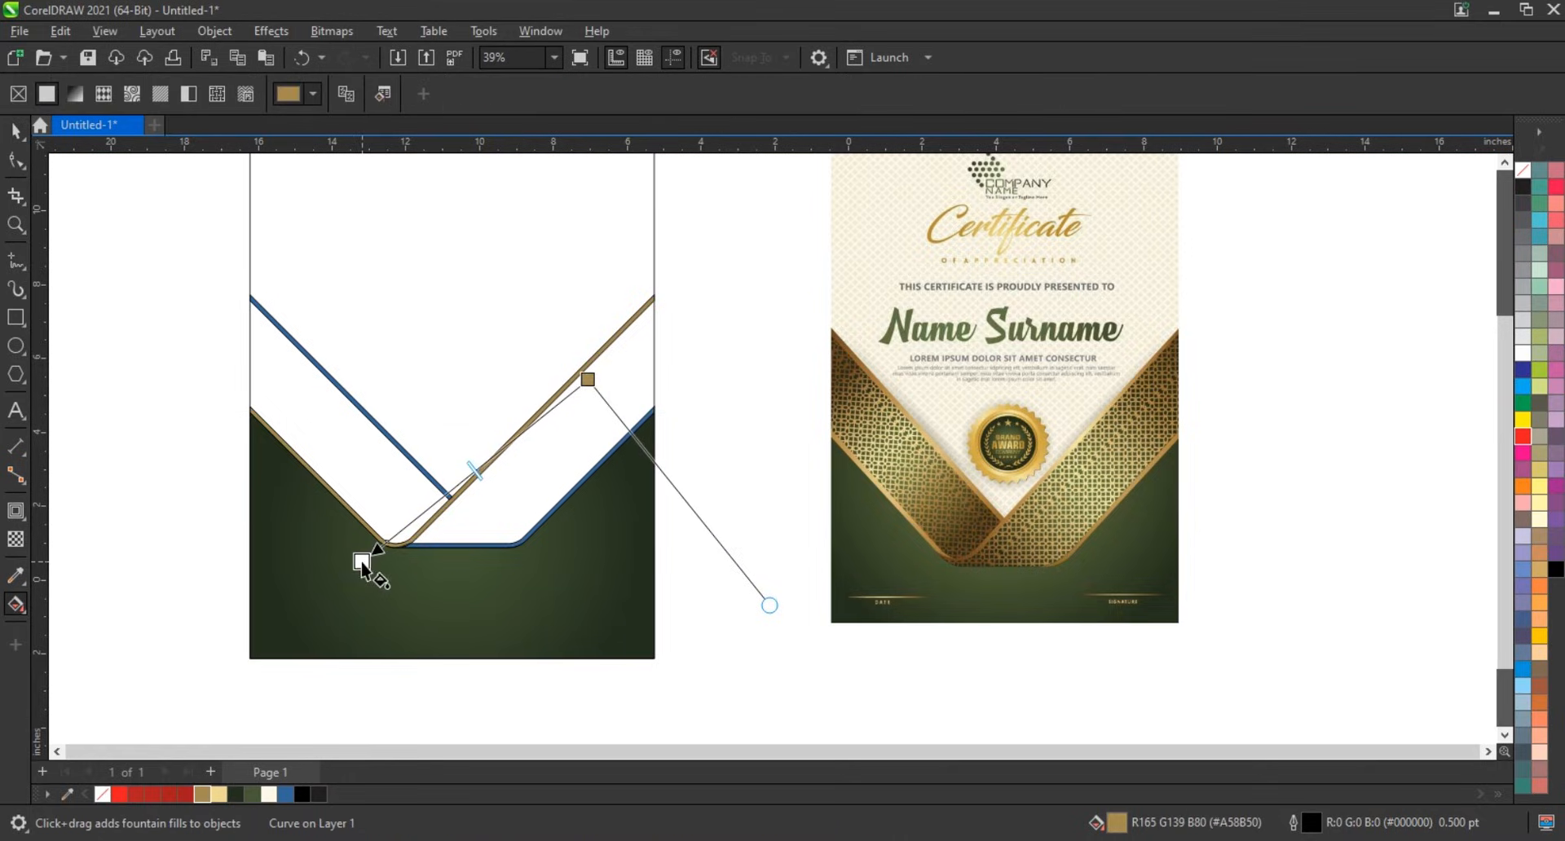
pyautogui.moveTo(202, 794); pyautogui.dragTo(434, 503)
pyautogui.moveTo(221, 796); pyautogui.dragTo(523, 433)
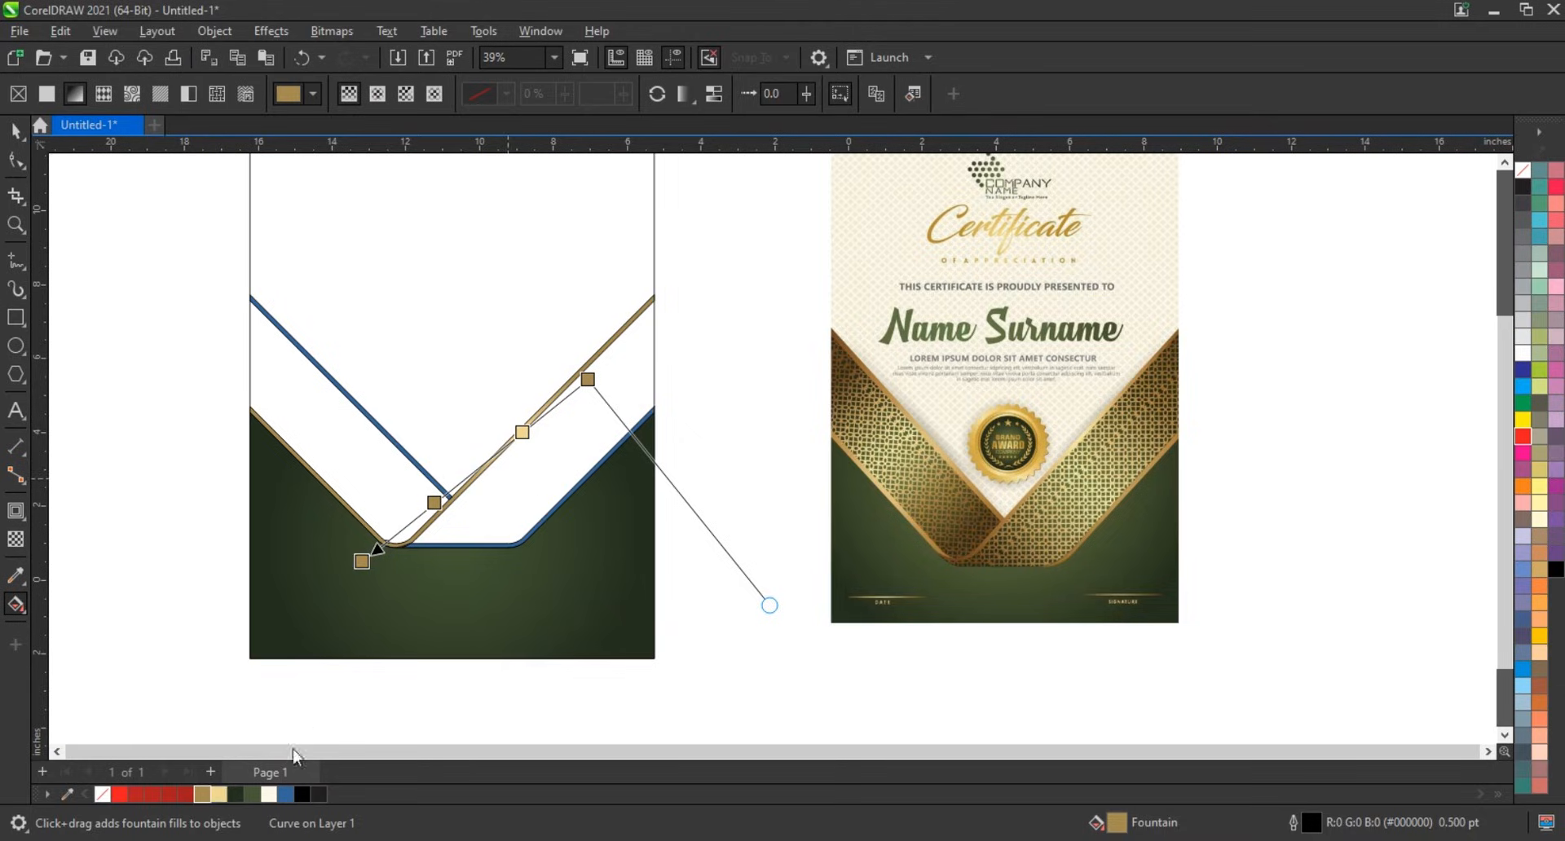
# Step: Rearrange the strip's gradient into alternating gold and light gold stops and stretch both ends outward along the diagonal
pyautogui.moveTo(426, 534); pyautogui.dragTo(481, 463)
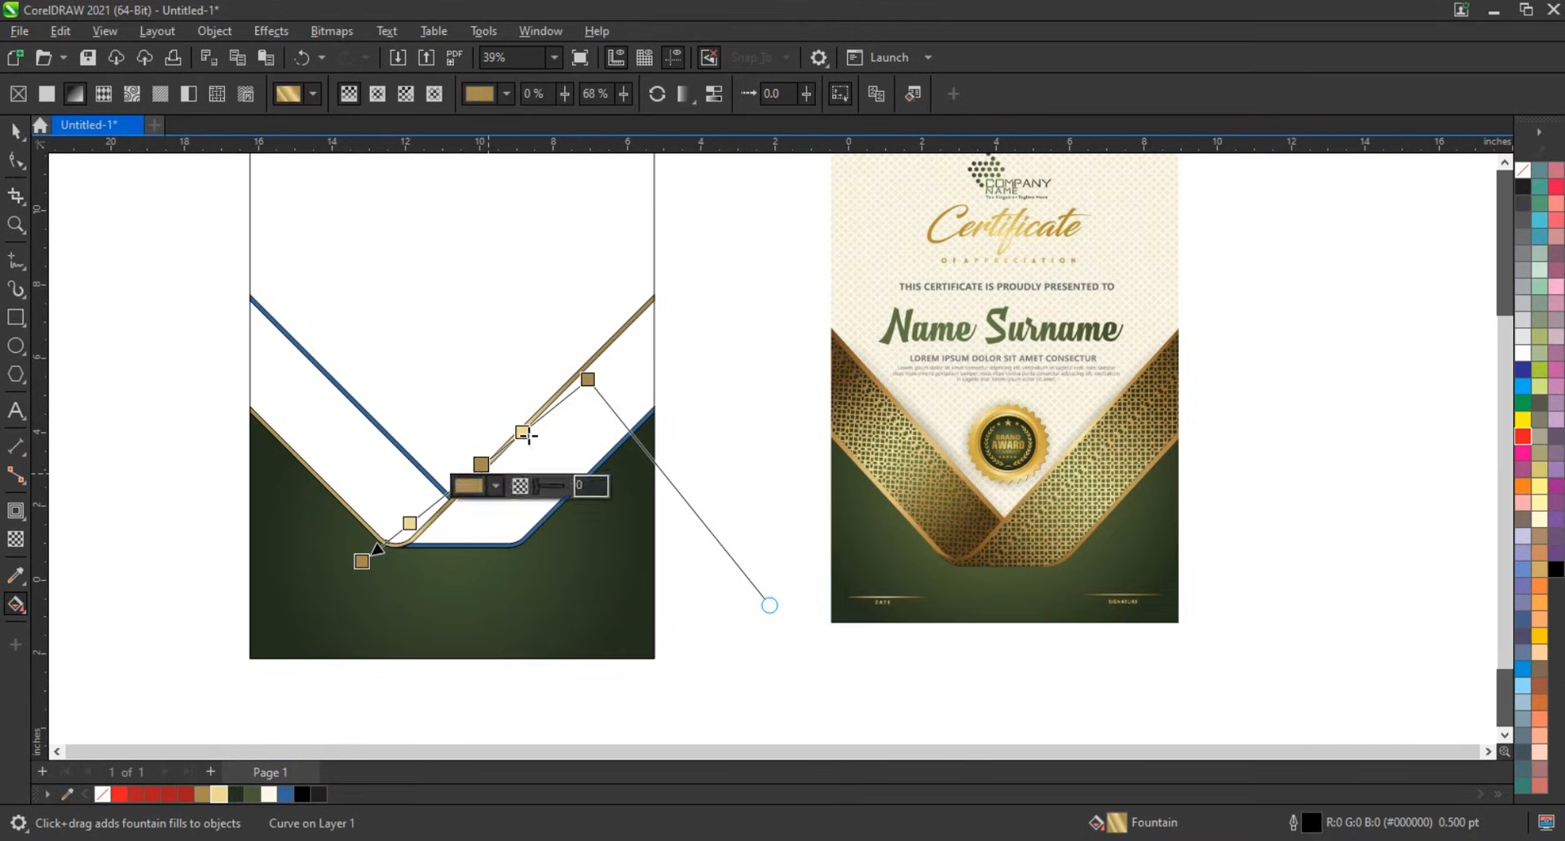
pyautogui.moveTo(588, 379); pyautogui.dragTo(657, 324)
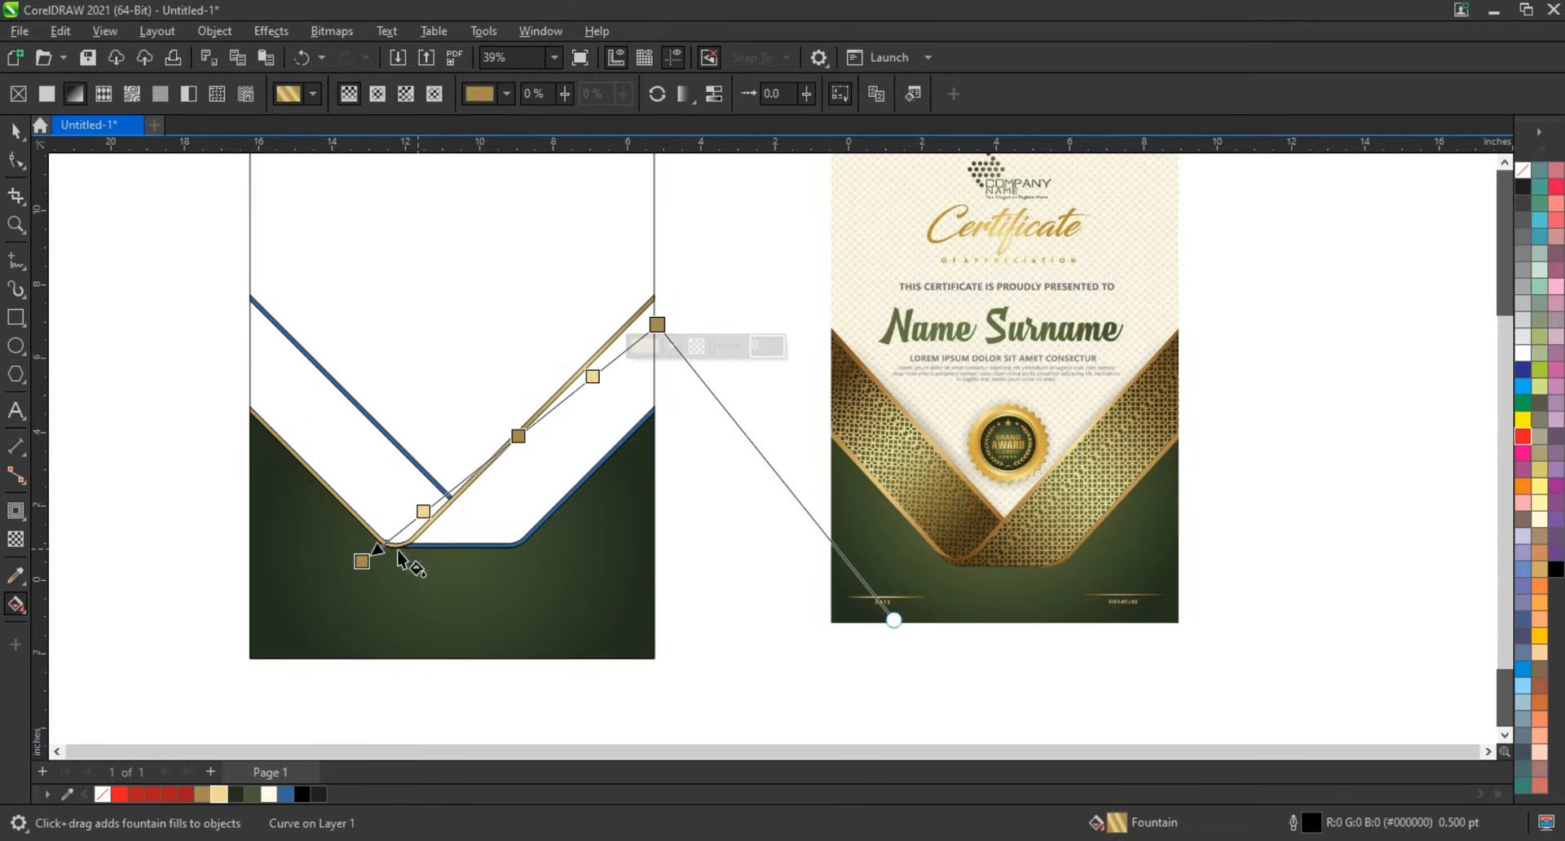
pyautogui.moveTo(361, 563); pyautogui.dragTo(312, 579)
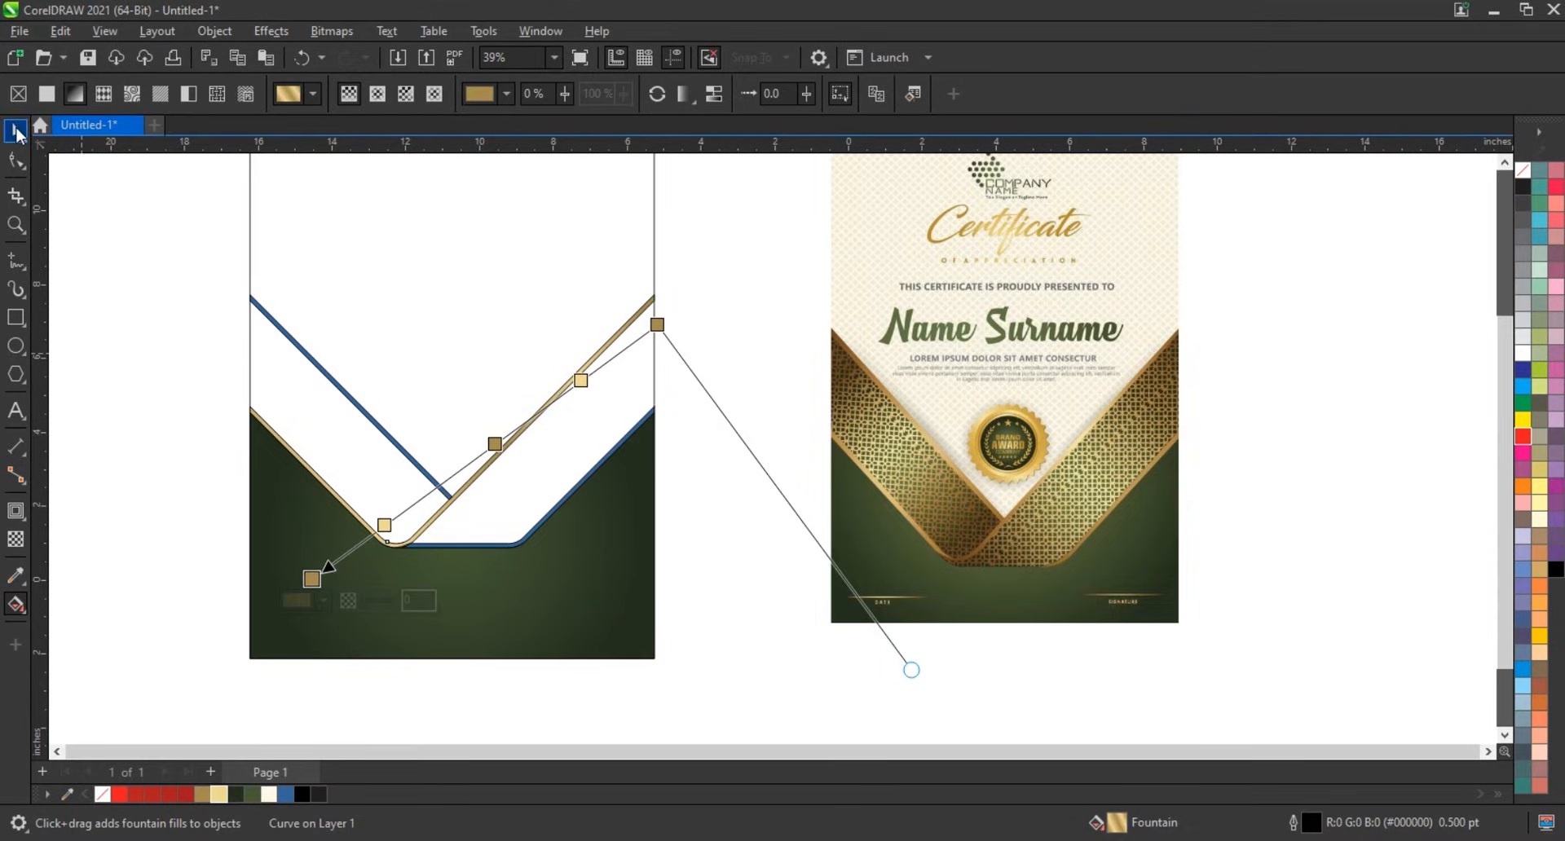
pyautogui.click(18, 135)
pyautogui.click(732, 330)
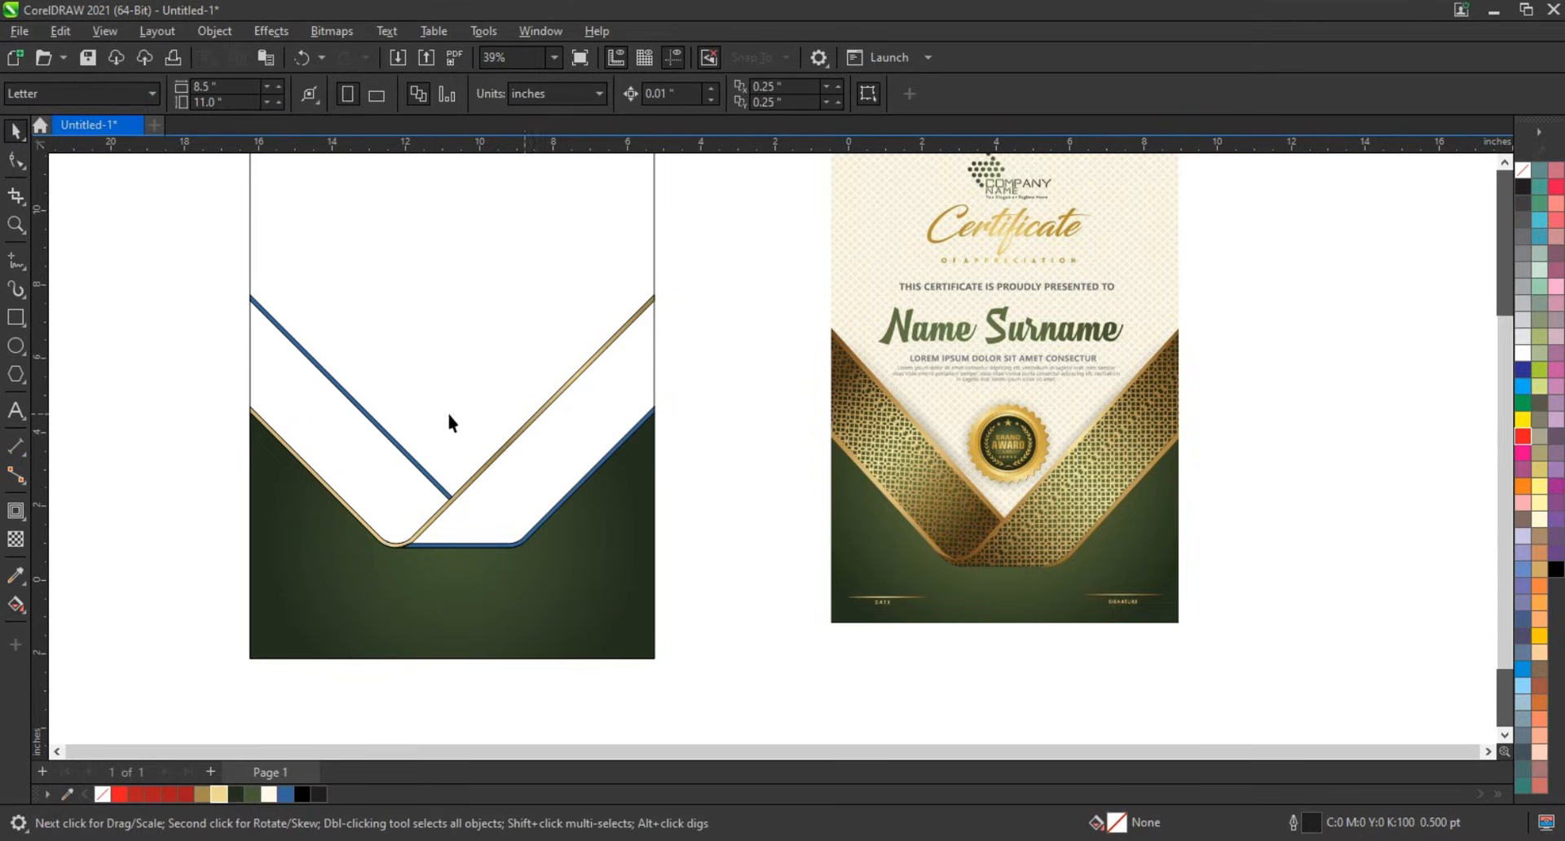
# Step: Try to copy the gold strip's gradient fill onto the left band's blue upper strip and the green lower area
pyautogui.click(368, 412)
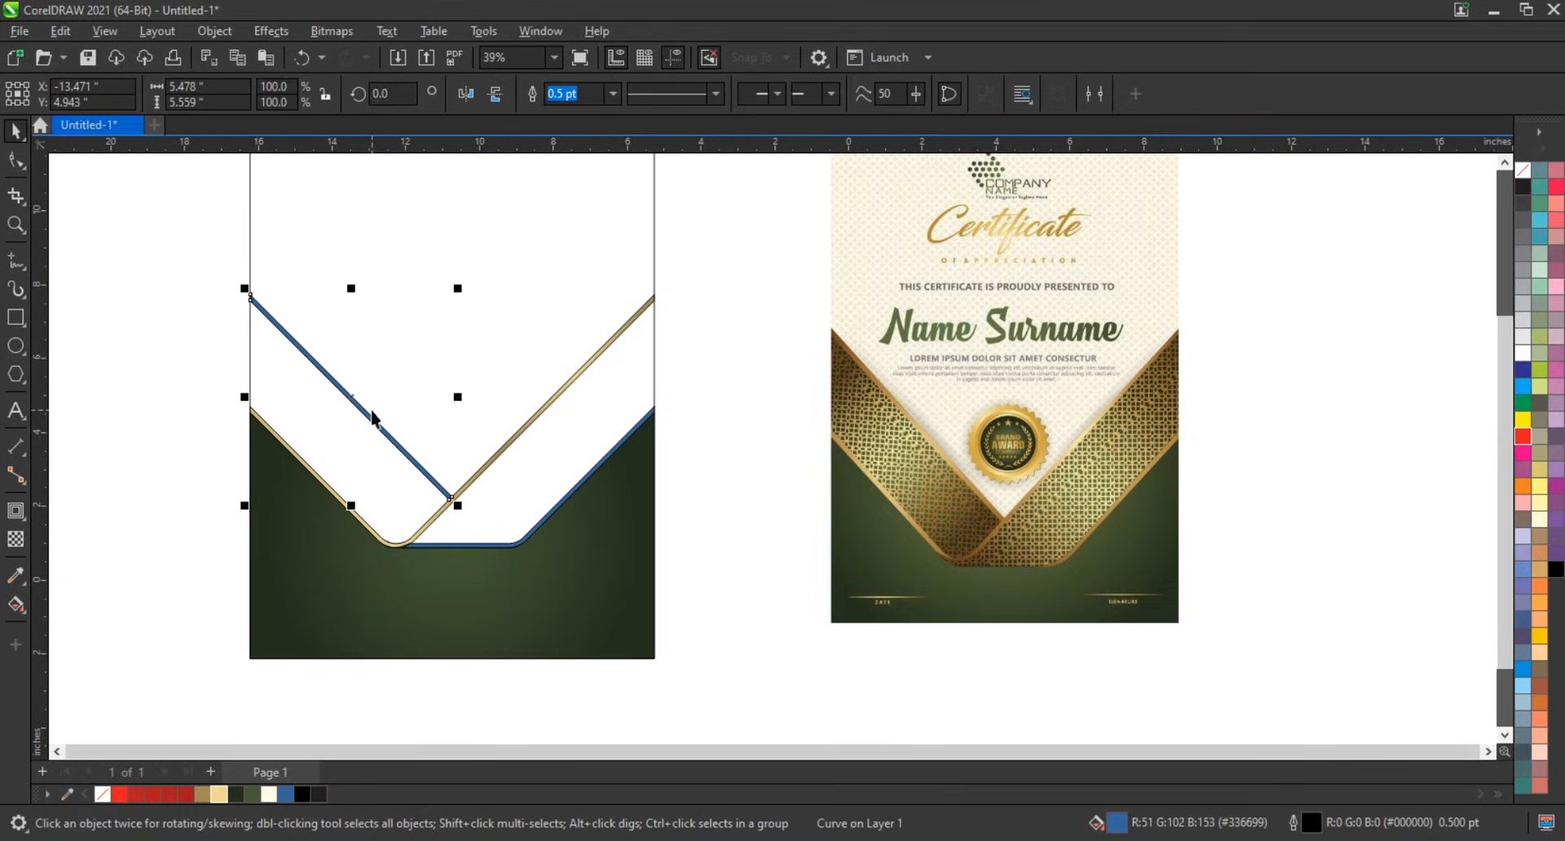
pyautogui.keyDown('shift'); pyautogui.click(650, 425); pyautogui.keyUp('shift')
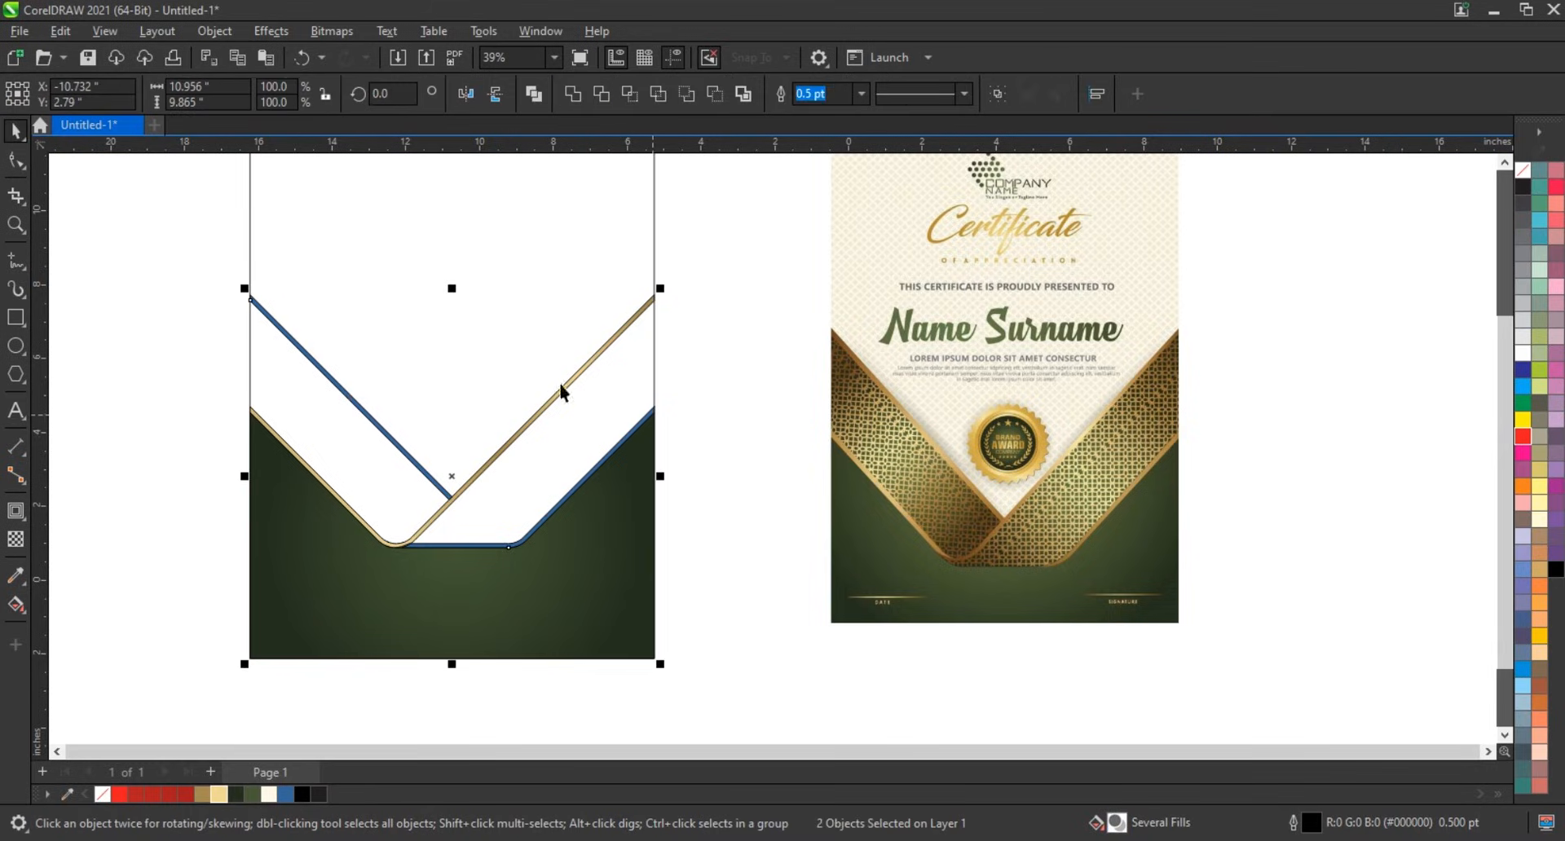
pyautogui.click(61, 32)
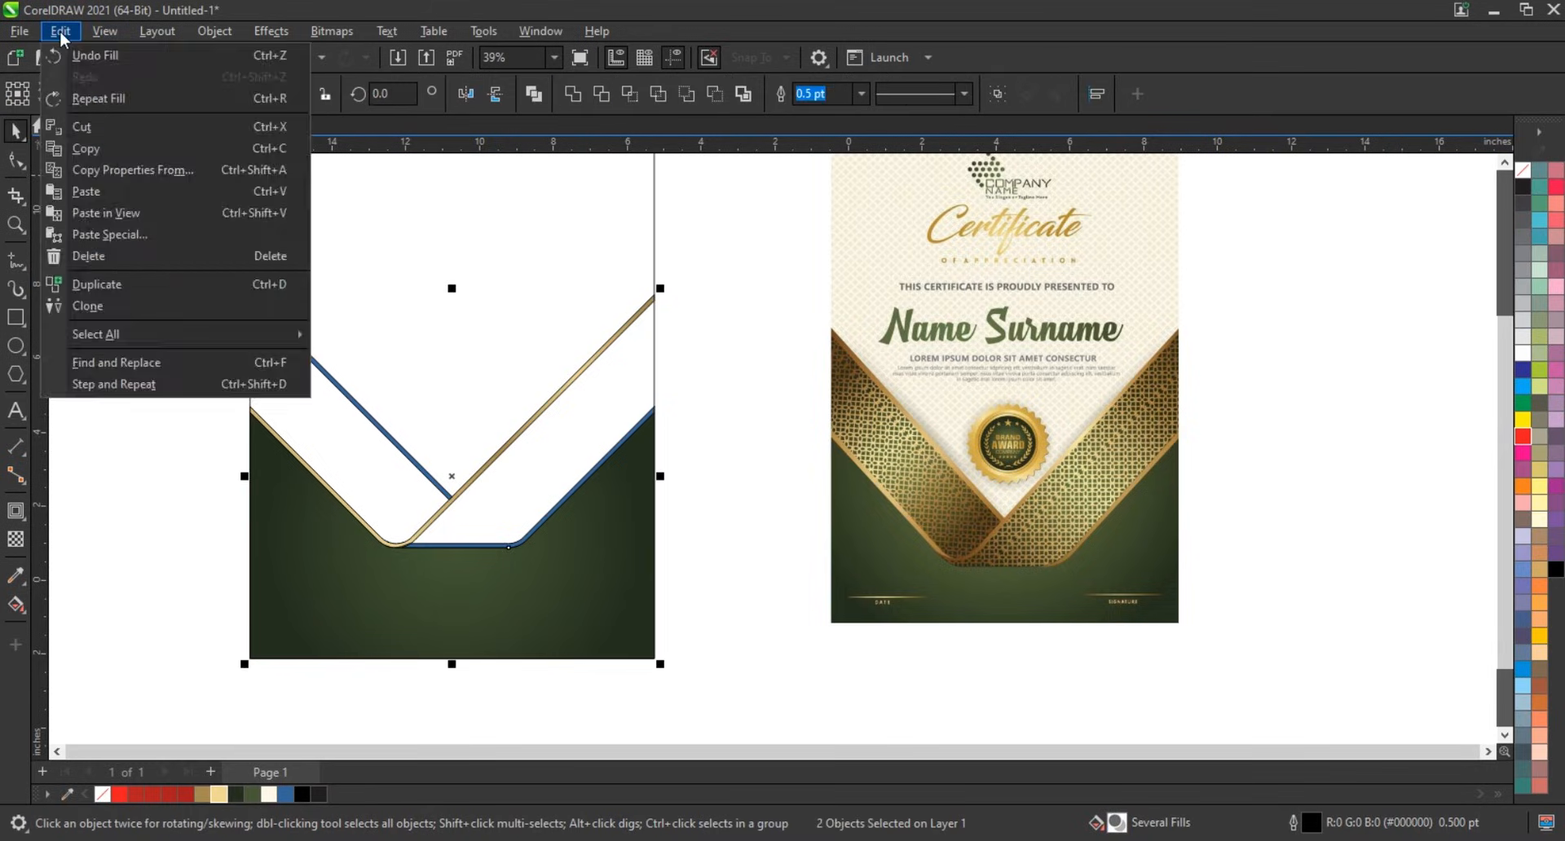
pyautogui.click(111, 169)
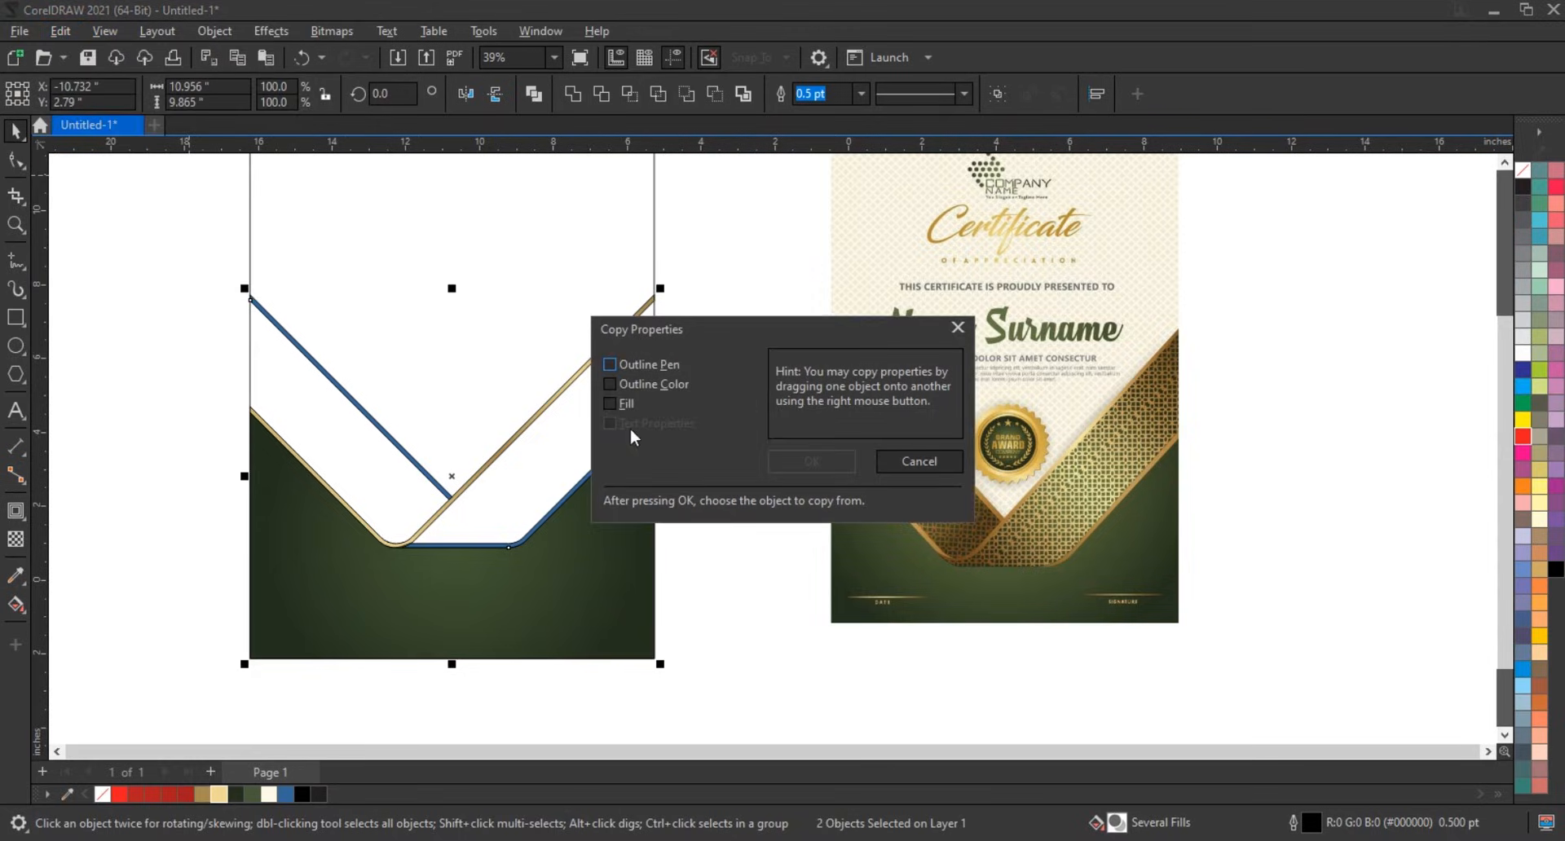
pyautogui.click(620, 405)
pyautogui.click(818, 468)
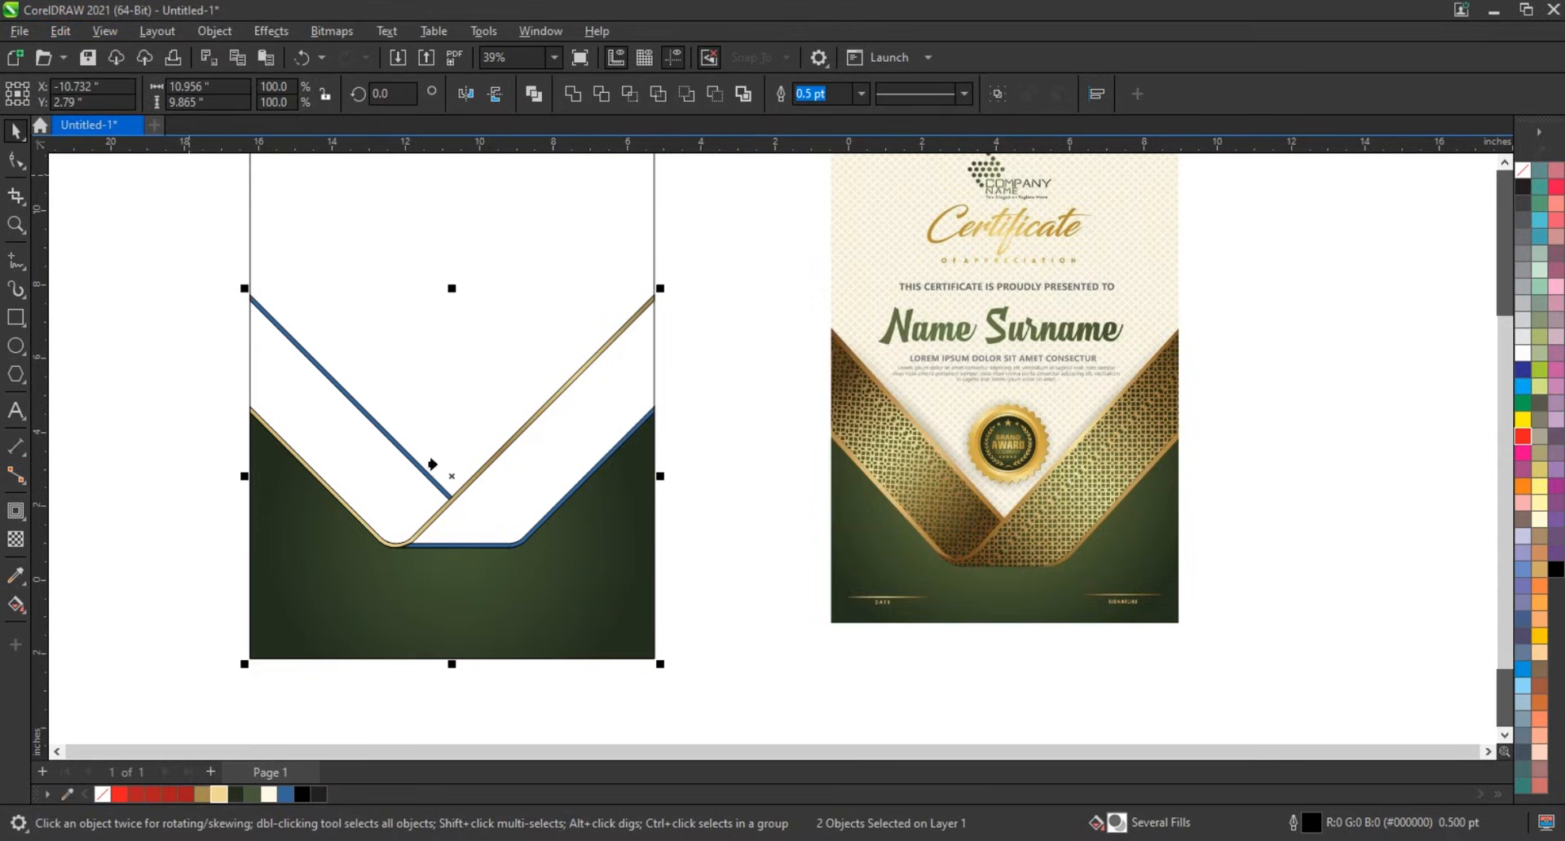
pyautogui.click(480, 469)
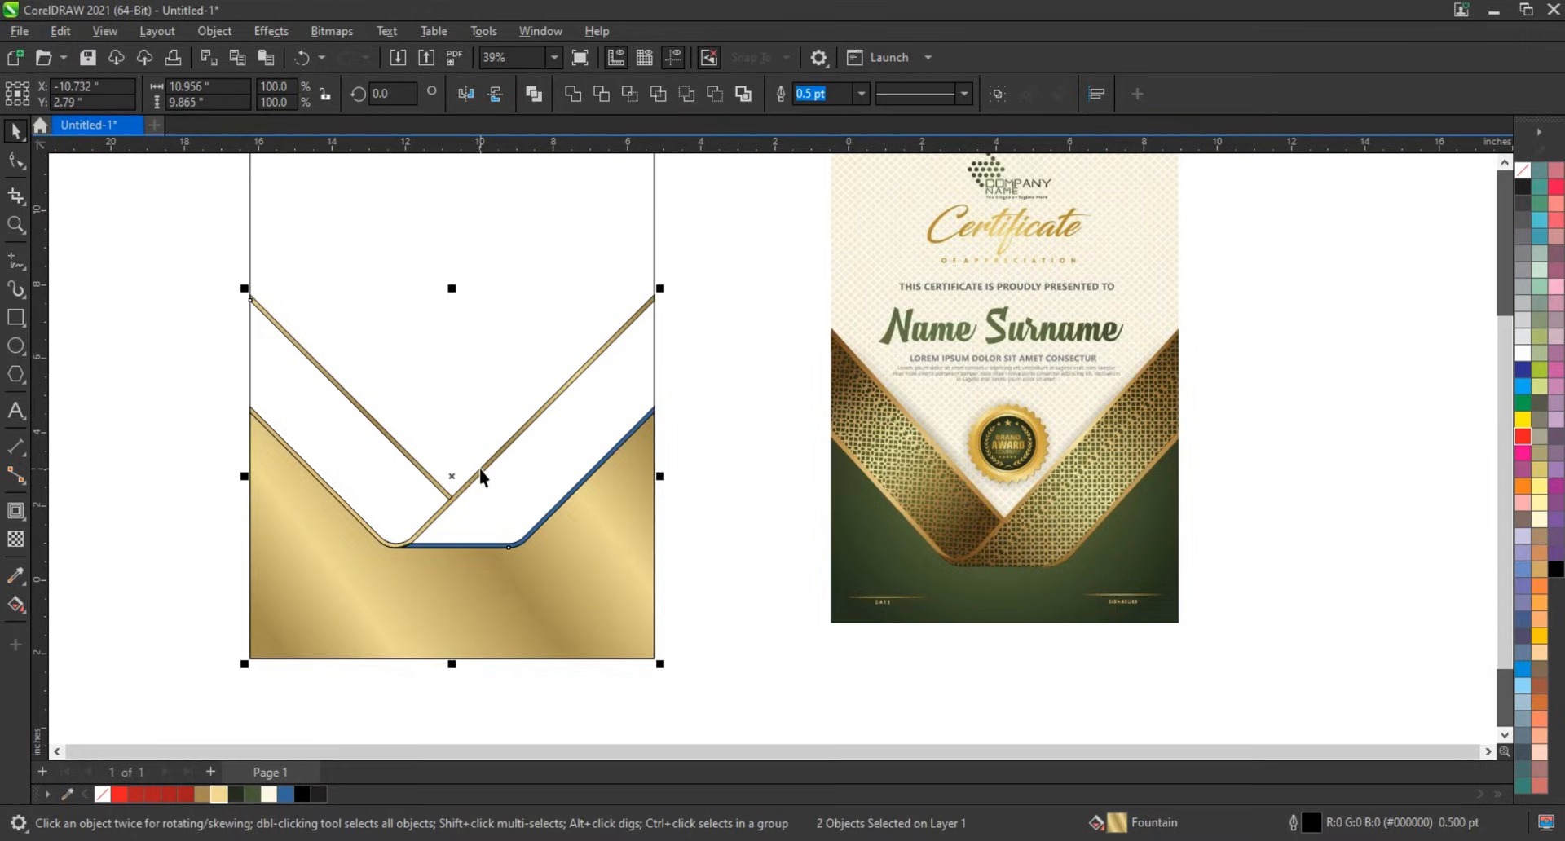
pyautogui.hotkey('ctrl', 'z')
pyautogui.click(711, 481)
pyautogui.click(661, 432)
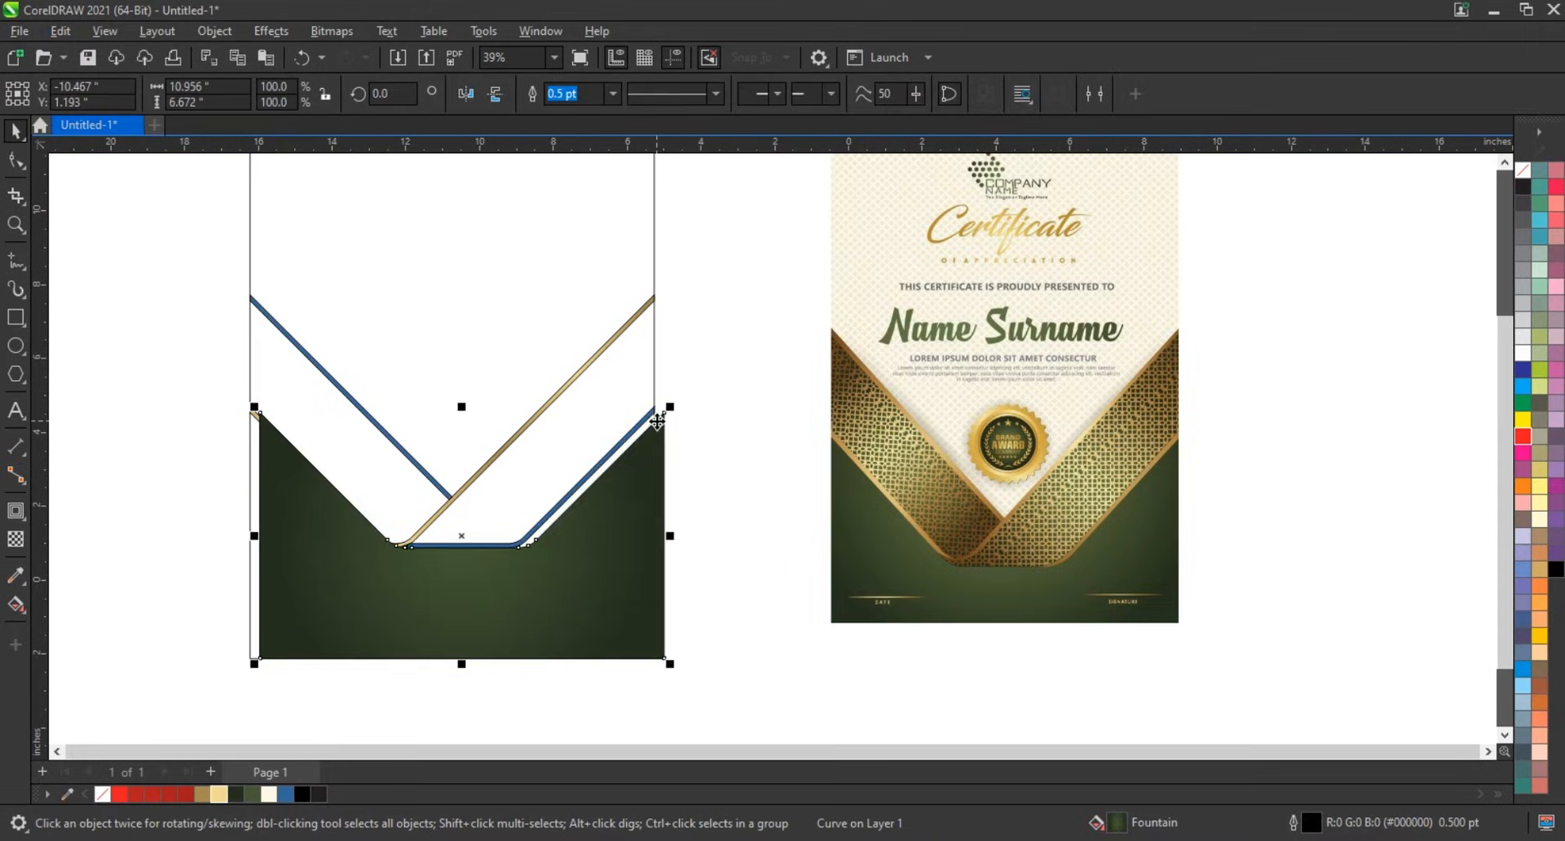
pyautogui.click(666, 413)
# Step: Copy only the fill property of the gold diagonal strip onto the remaining blue border strips of both bands
pyautogui.moveTo(673, 397); pyautogui.dragTo(396, 574)
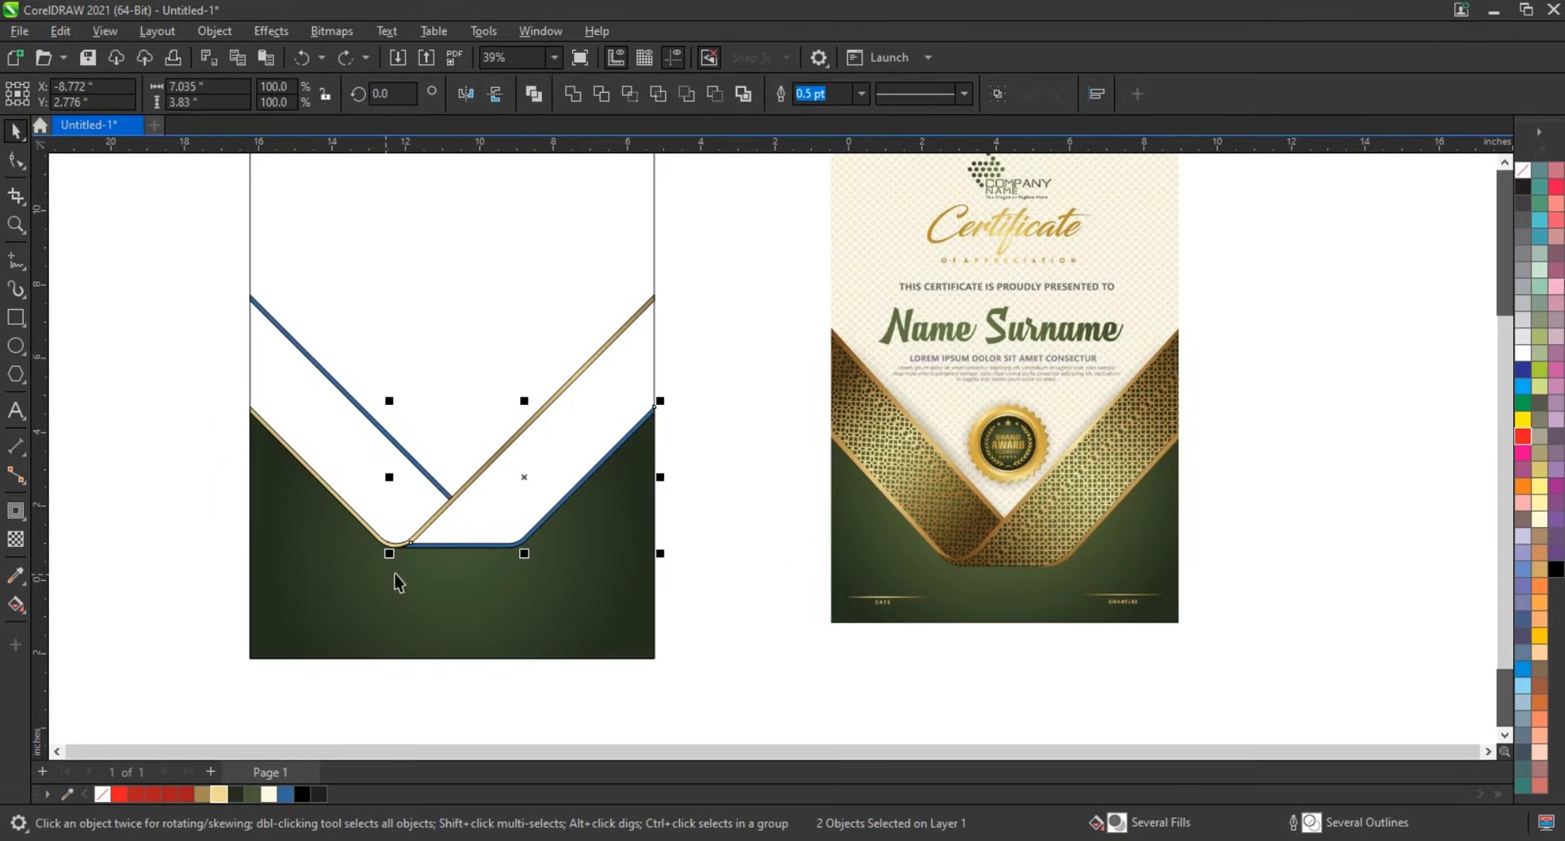
pyautogui.keyDown('shift'); pyautogui.click(342, 397); pyautogui.keyUp('shift')
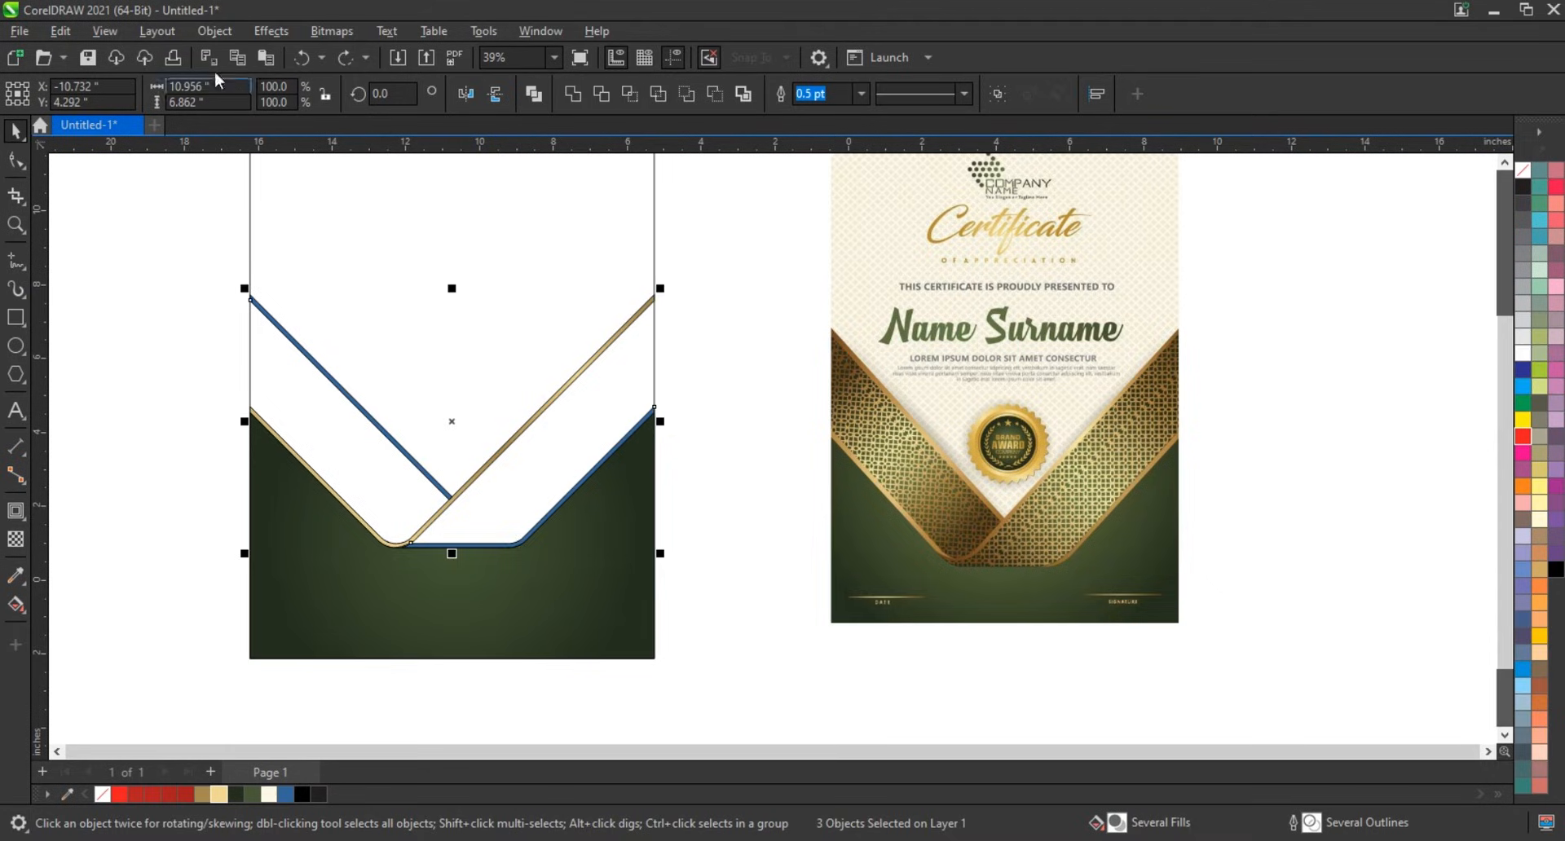
pyautogui.click(61, 33)
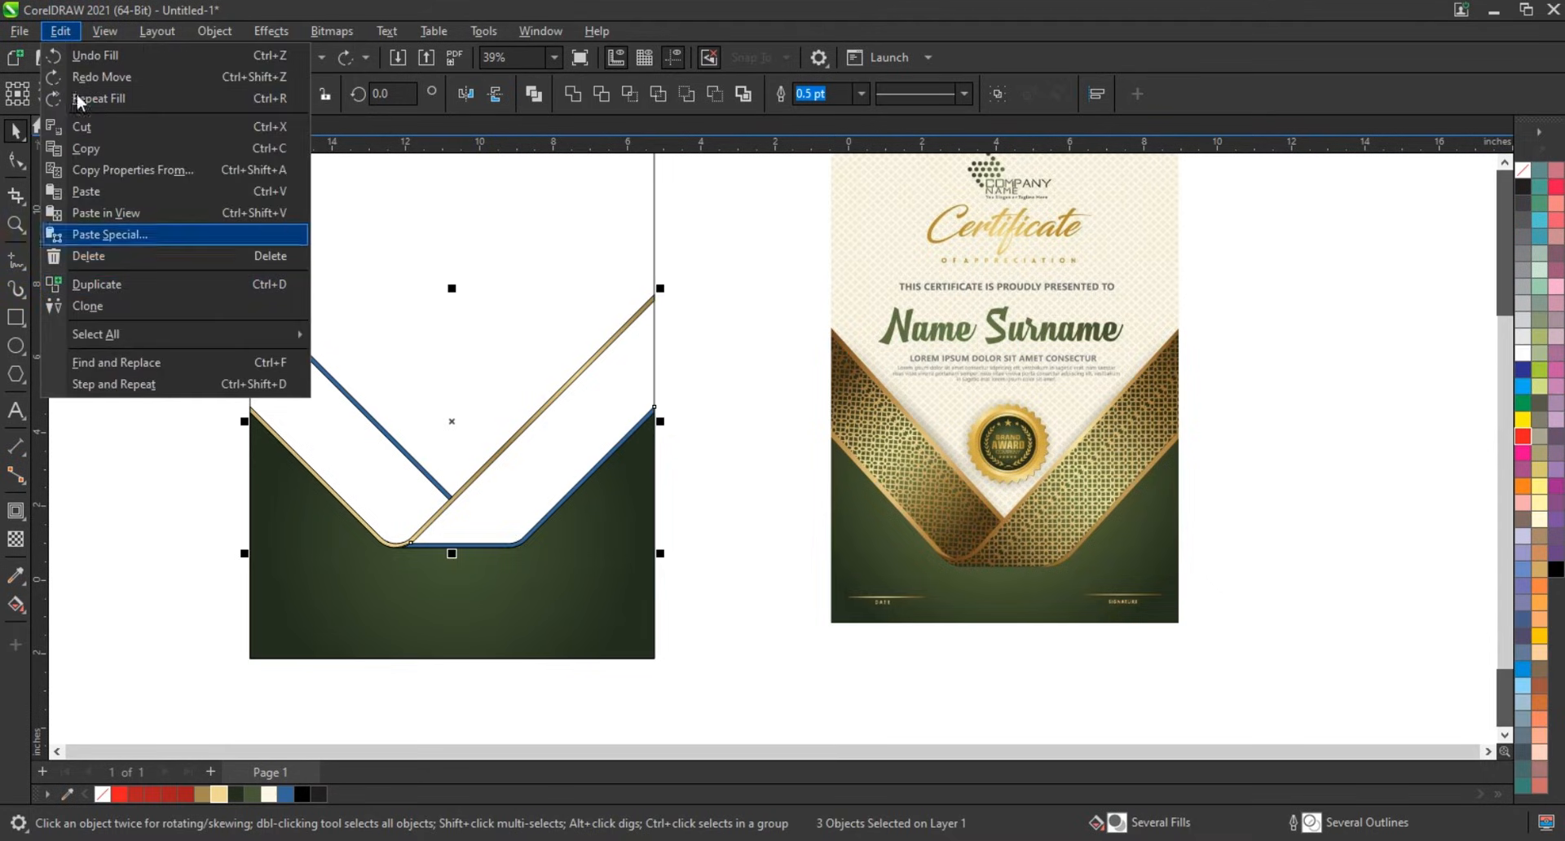
pyautogui.click(126, 170)
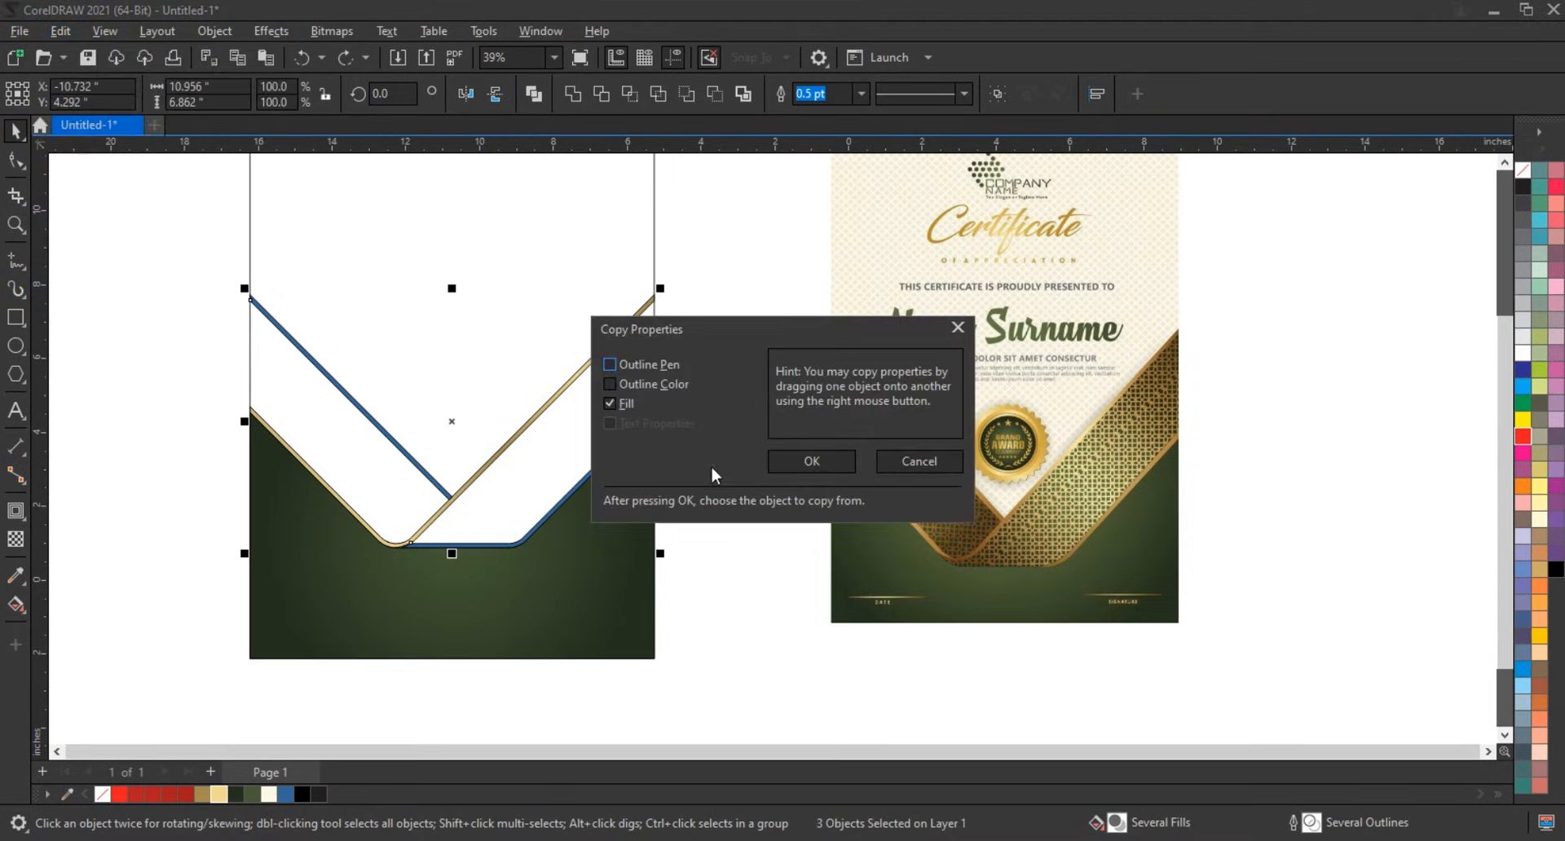
pyautogui.click(814, 463)
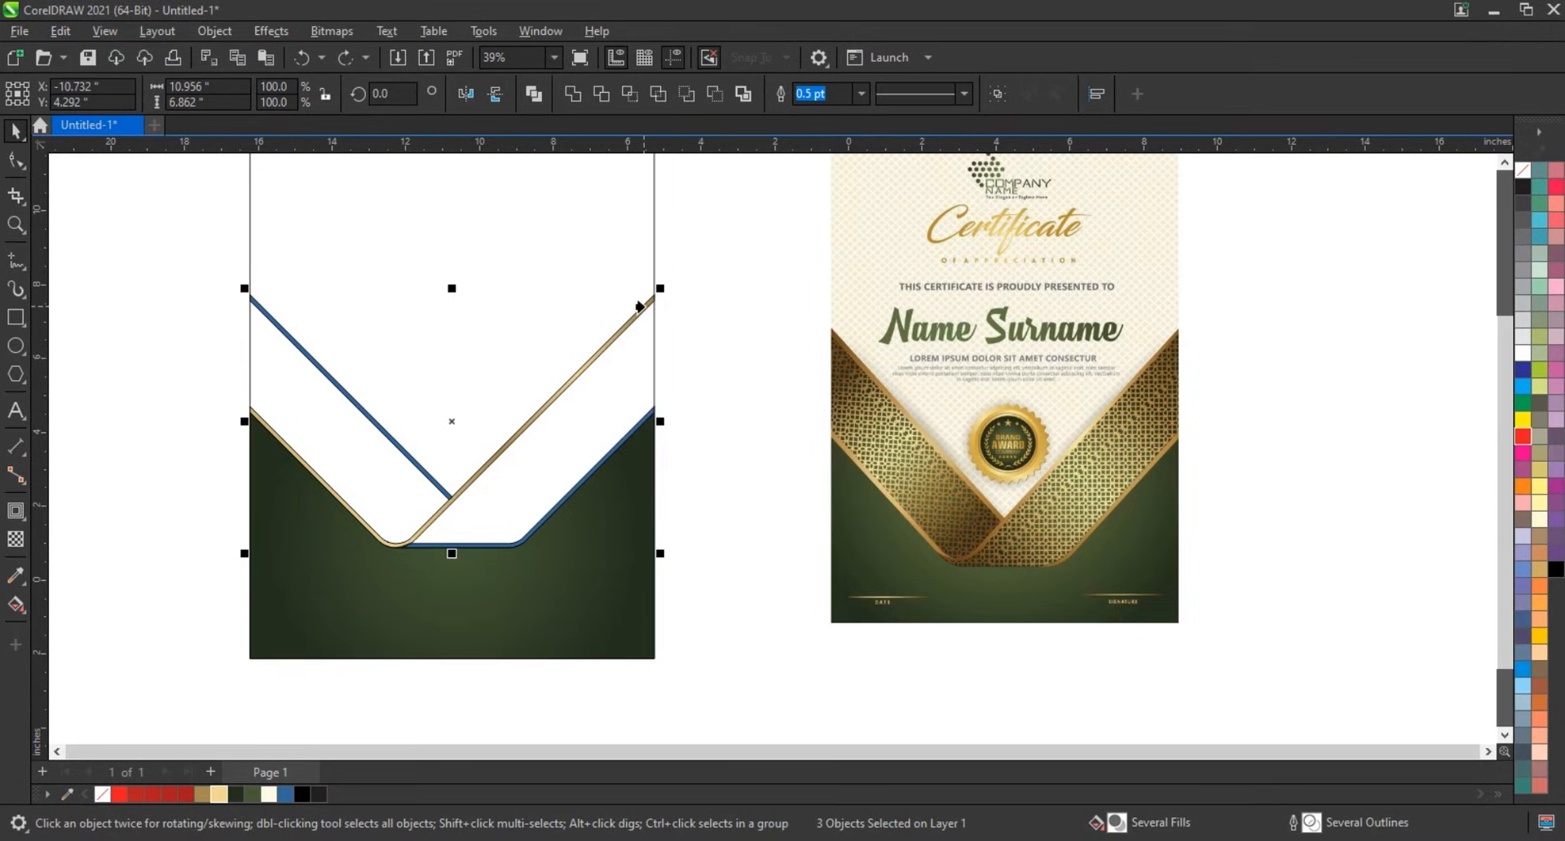
pyautogui.click(639, 307)
# Step: Select all four gold border strips of the V-shaped bands and remove their outlines
pyautogui.moveTo(717, 238); pyautogui.dragTo(195, 570)
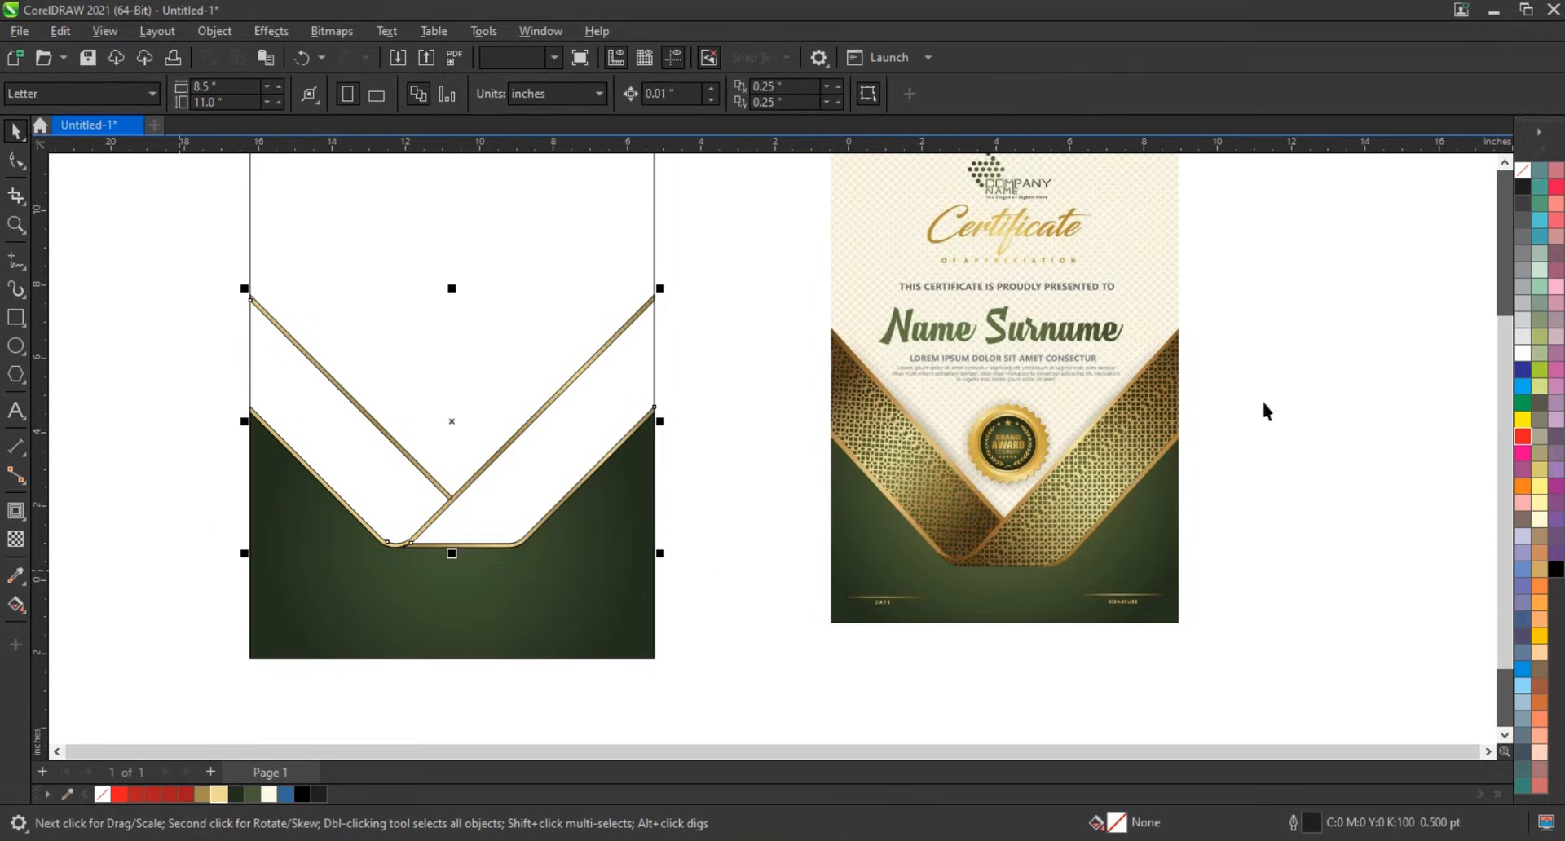
pyautogui.rightClick(1523, 173)
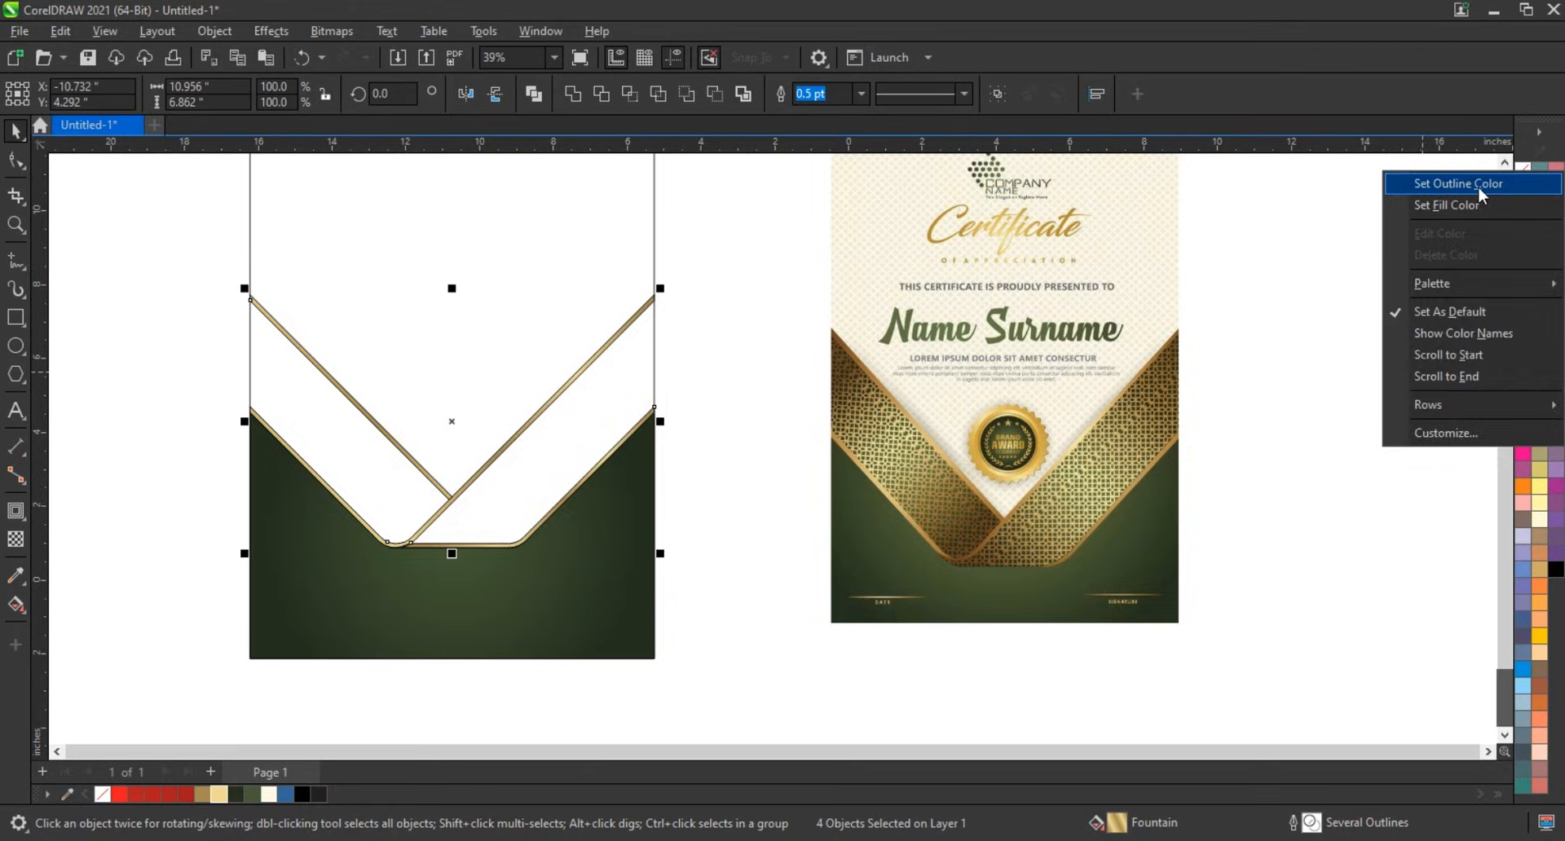
pyautogui.click(1481, 189)
pyautogui.click(757, 471)
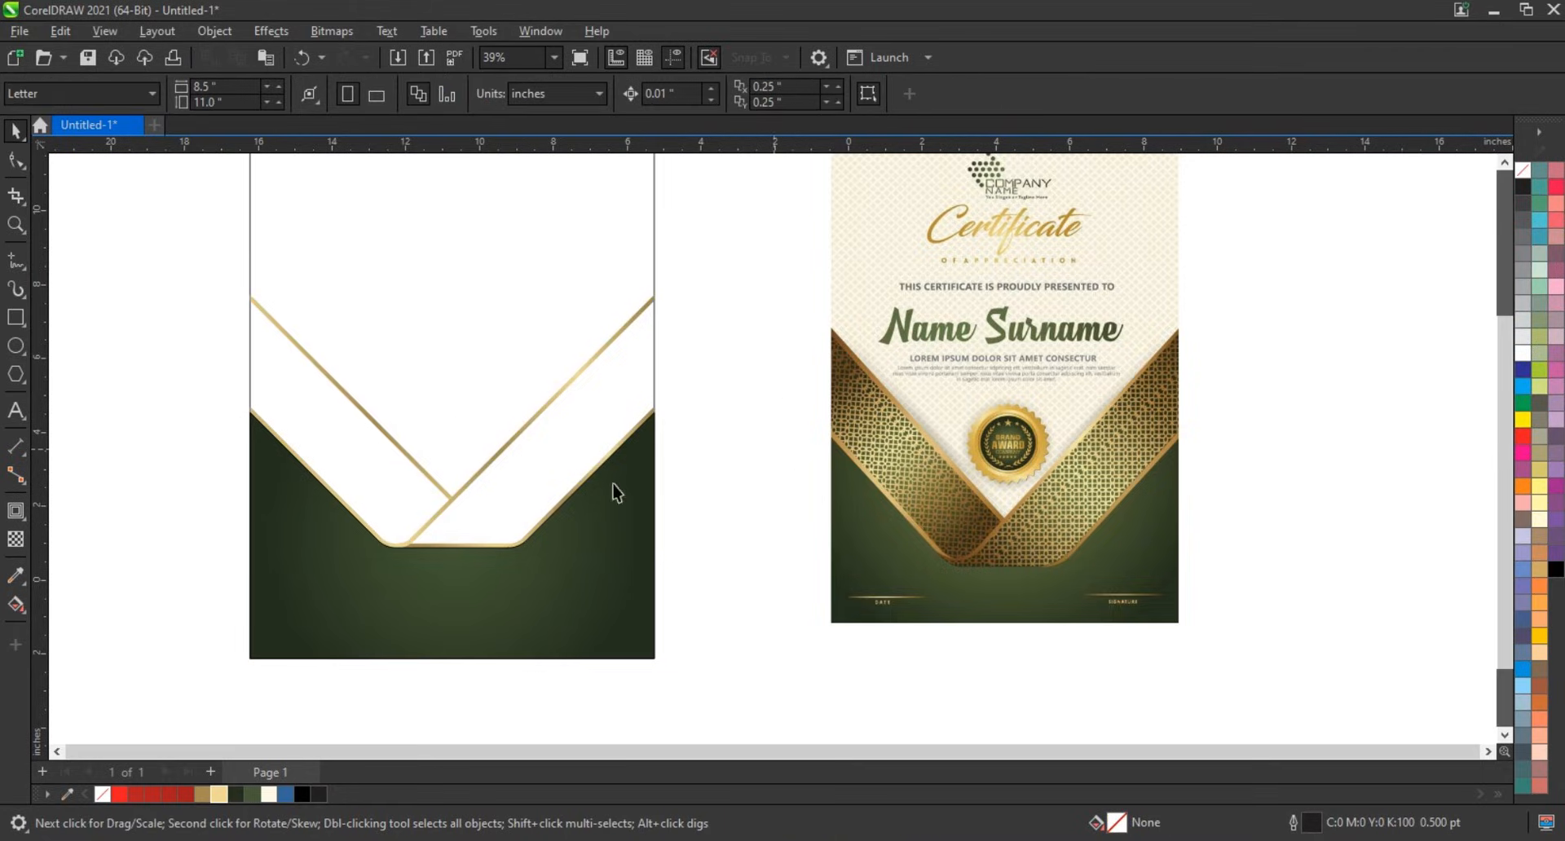
# Step: Create filled shapes inside the two empty V-shaped bands with Smart Fill
pyautogui.click(17, 605)
pyautogui.click(37, 625)
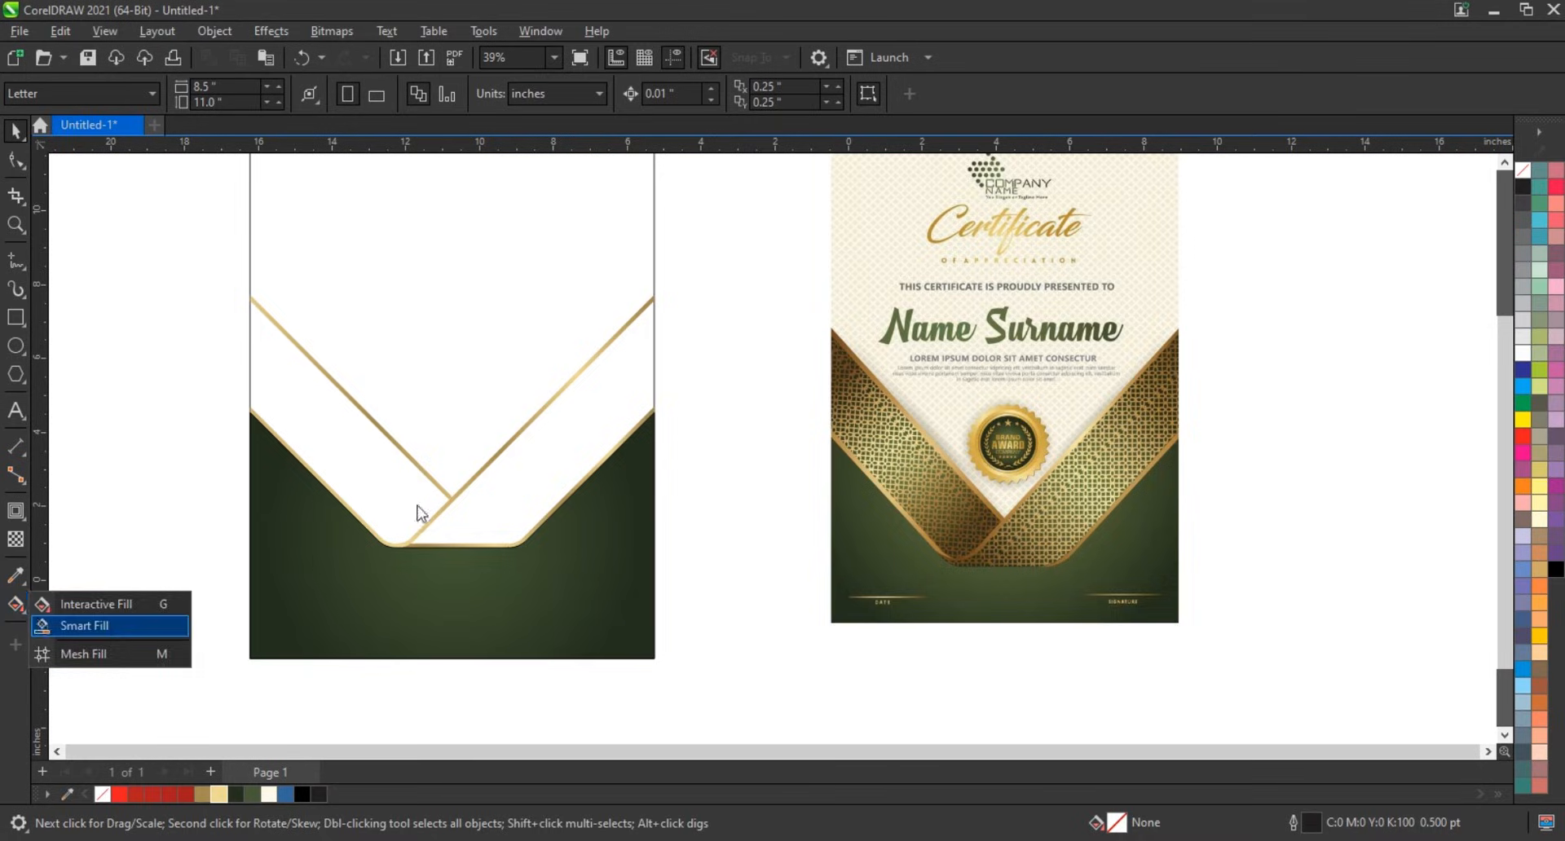
pyautogui.click(489, 489)
pyautogui.click(387, 473)
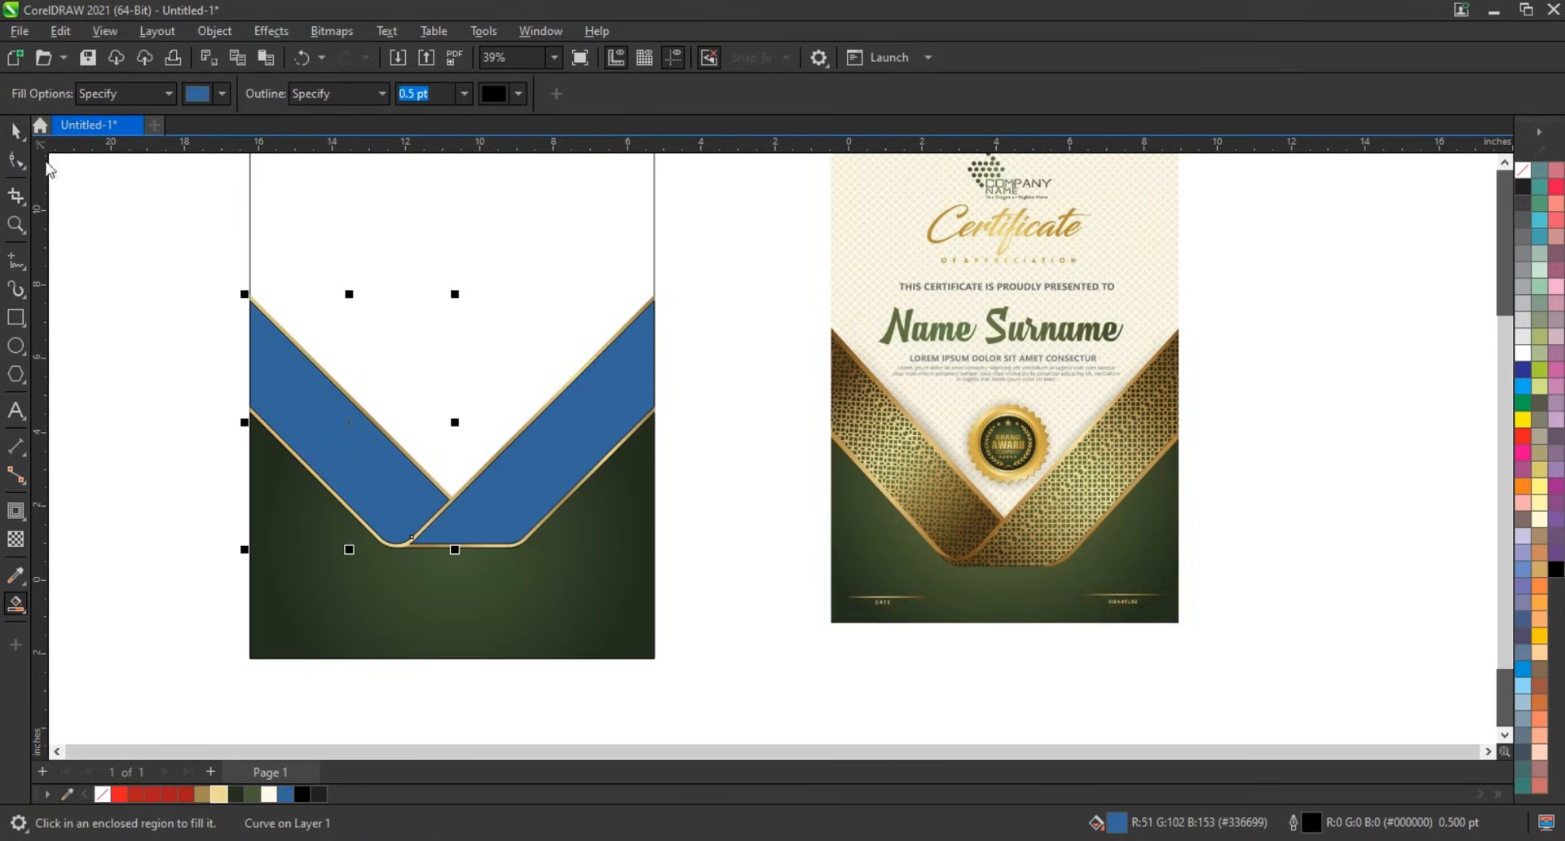
# Step: Recolour both newly filled band shapes with the dark green from the document's colours
pyautogui.click(16, 131)
pyautogui.click(557, 464)
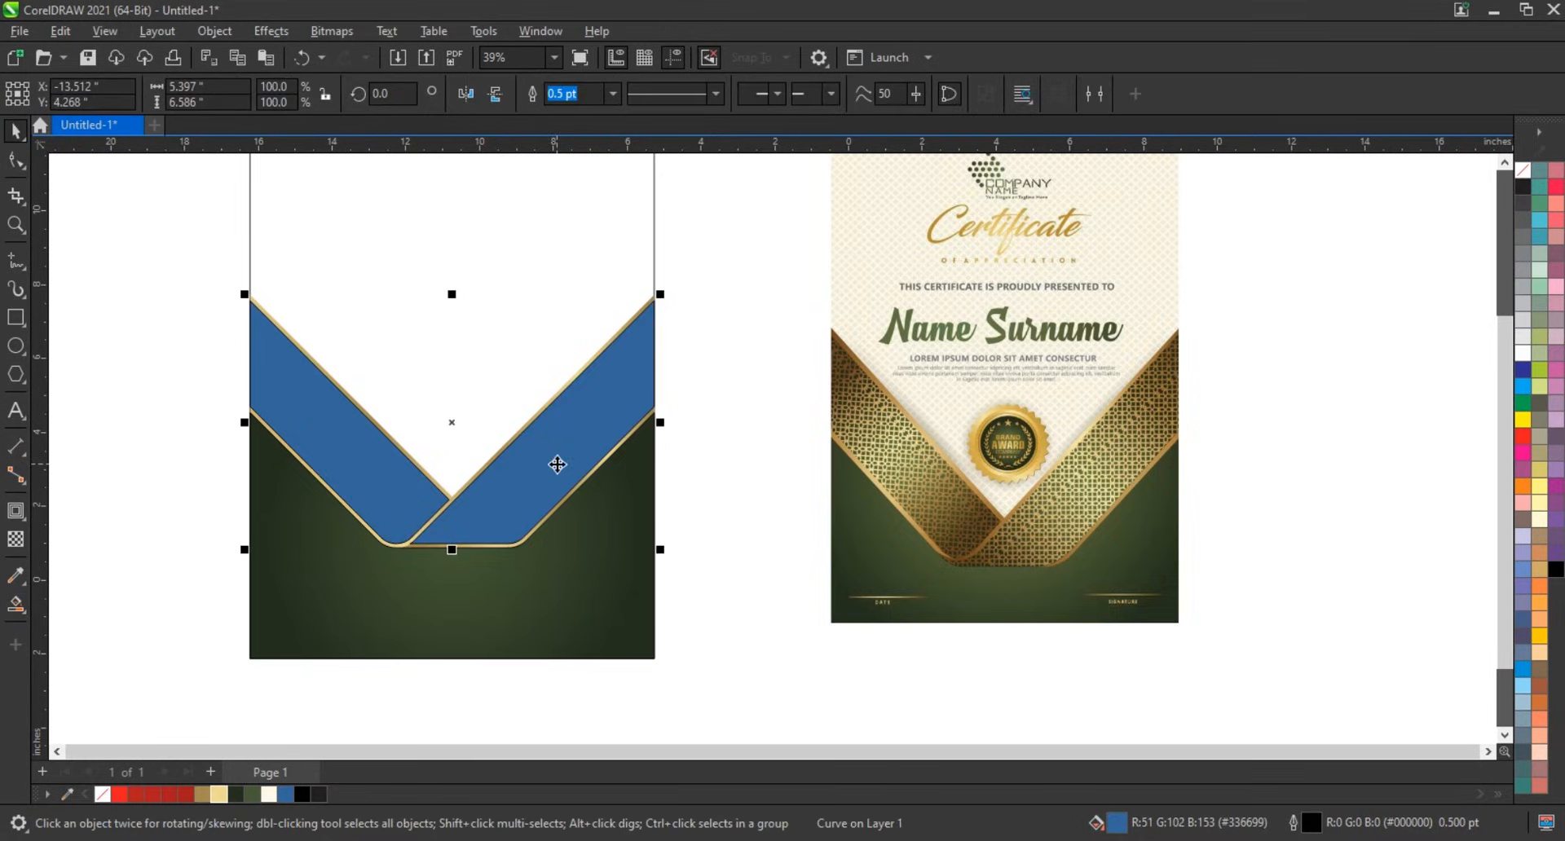
pyautogui.keyDown('shift'); pyautogui.click(412, 539); pyautogui.keyUp('shift')
pyautogui.click(236, 794)
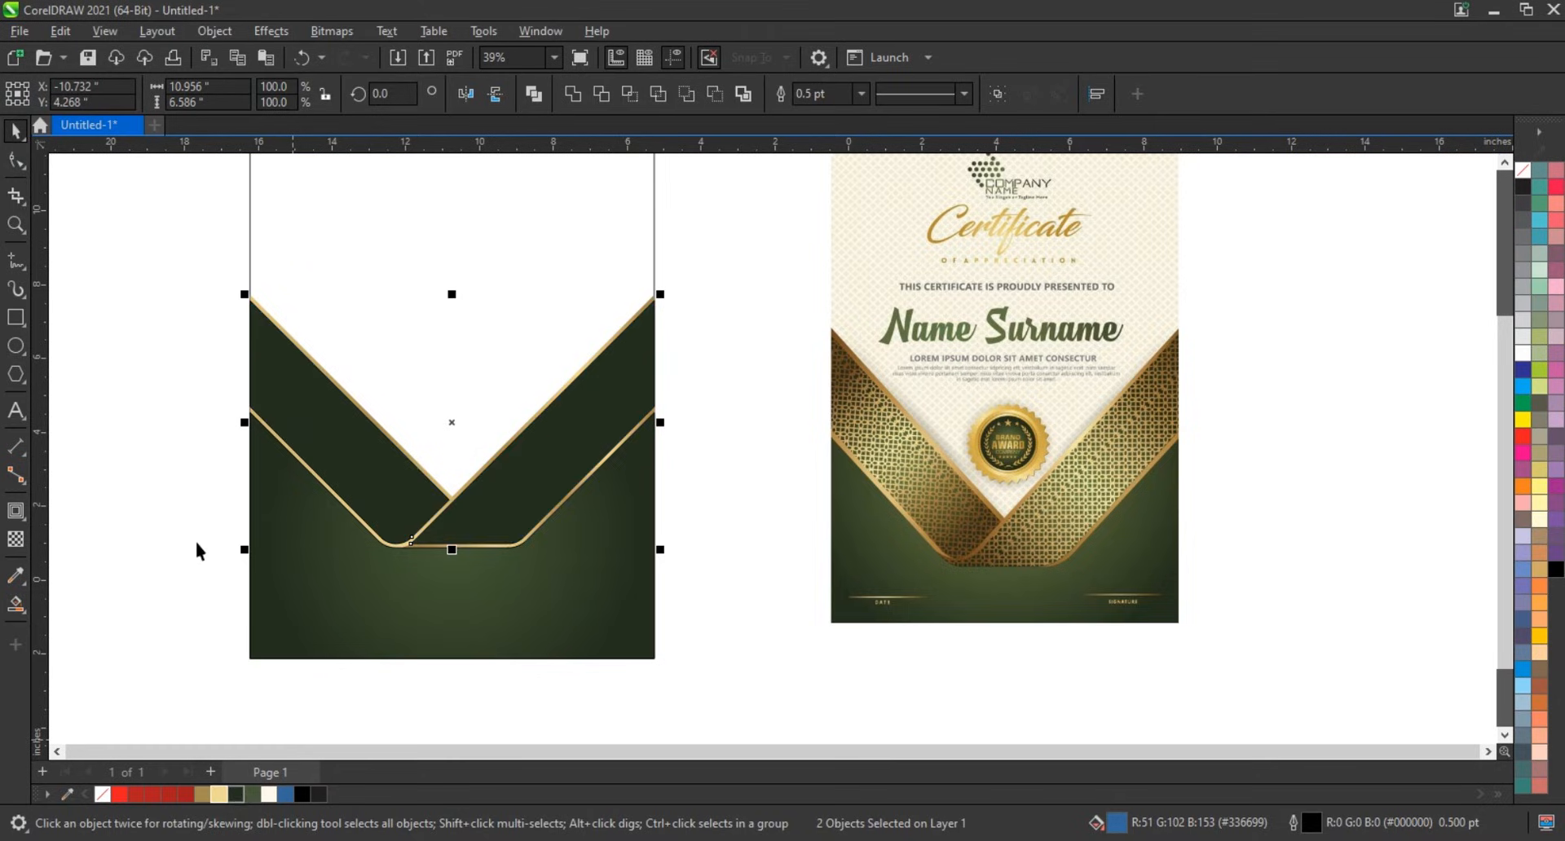
pyautogui.click(663, 631)
# Step: Fill the page's background rectangle with the lighter green from the document's colours
pyautogui.scroll(-1, 662, 631)
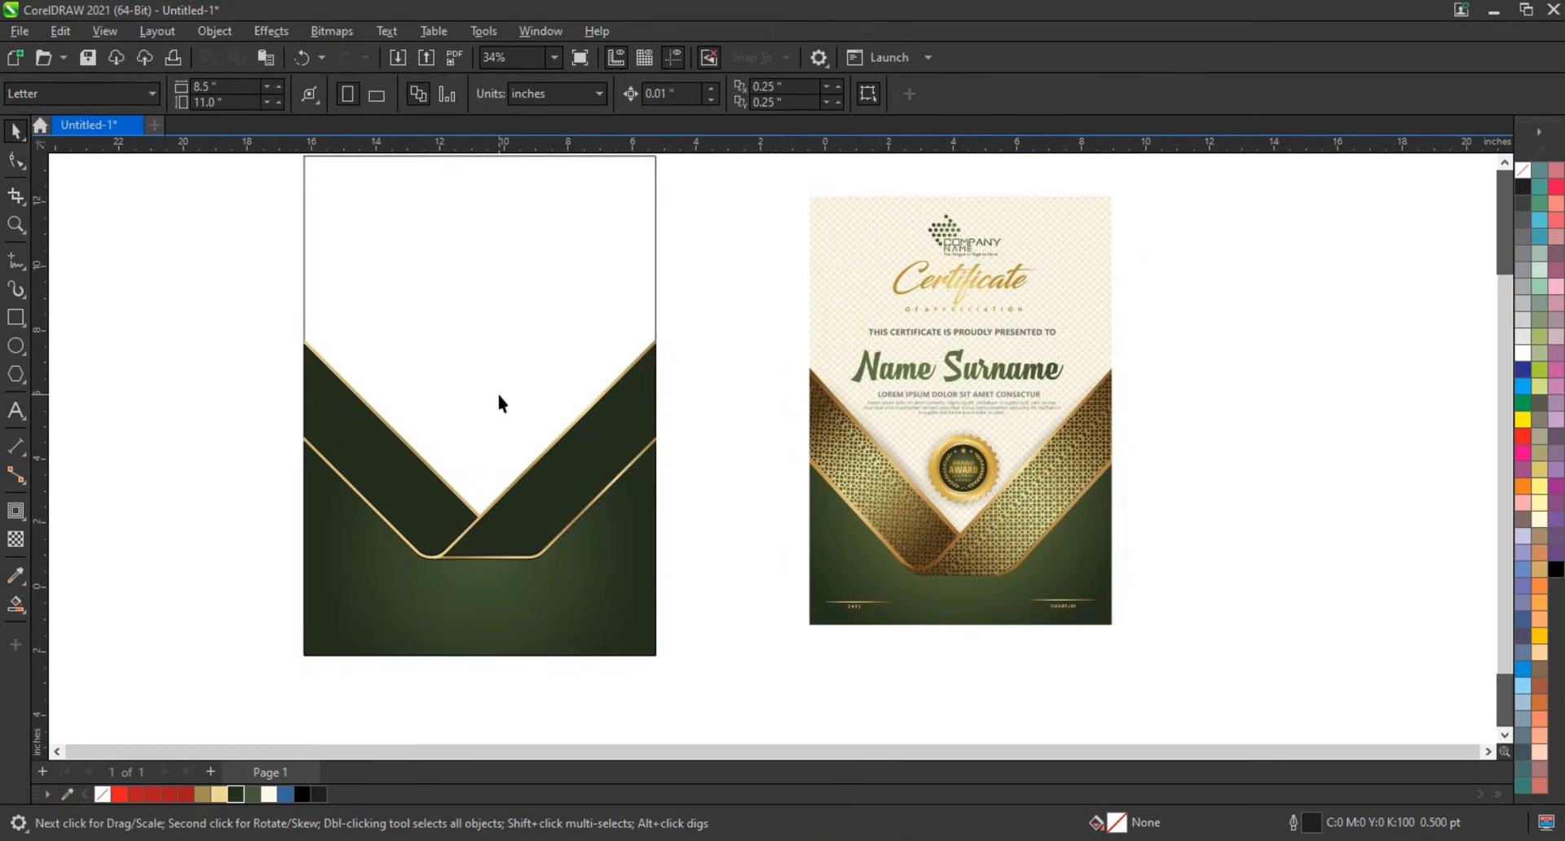
pyautogui.click(502, 404)
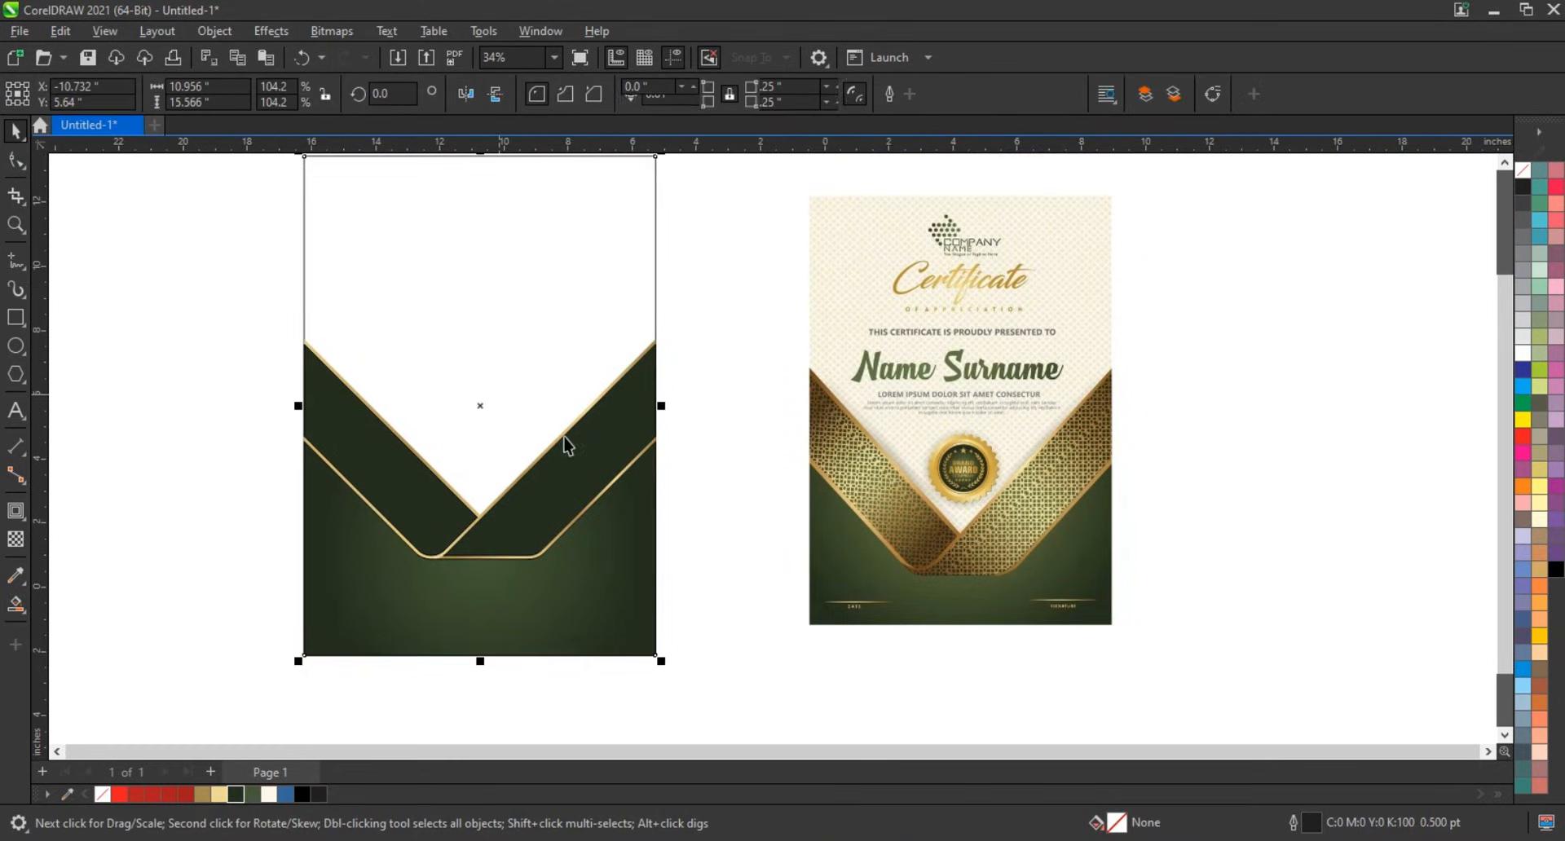
pyautogui.click(224, 799)
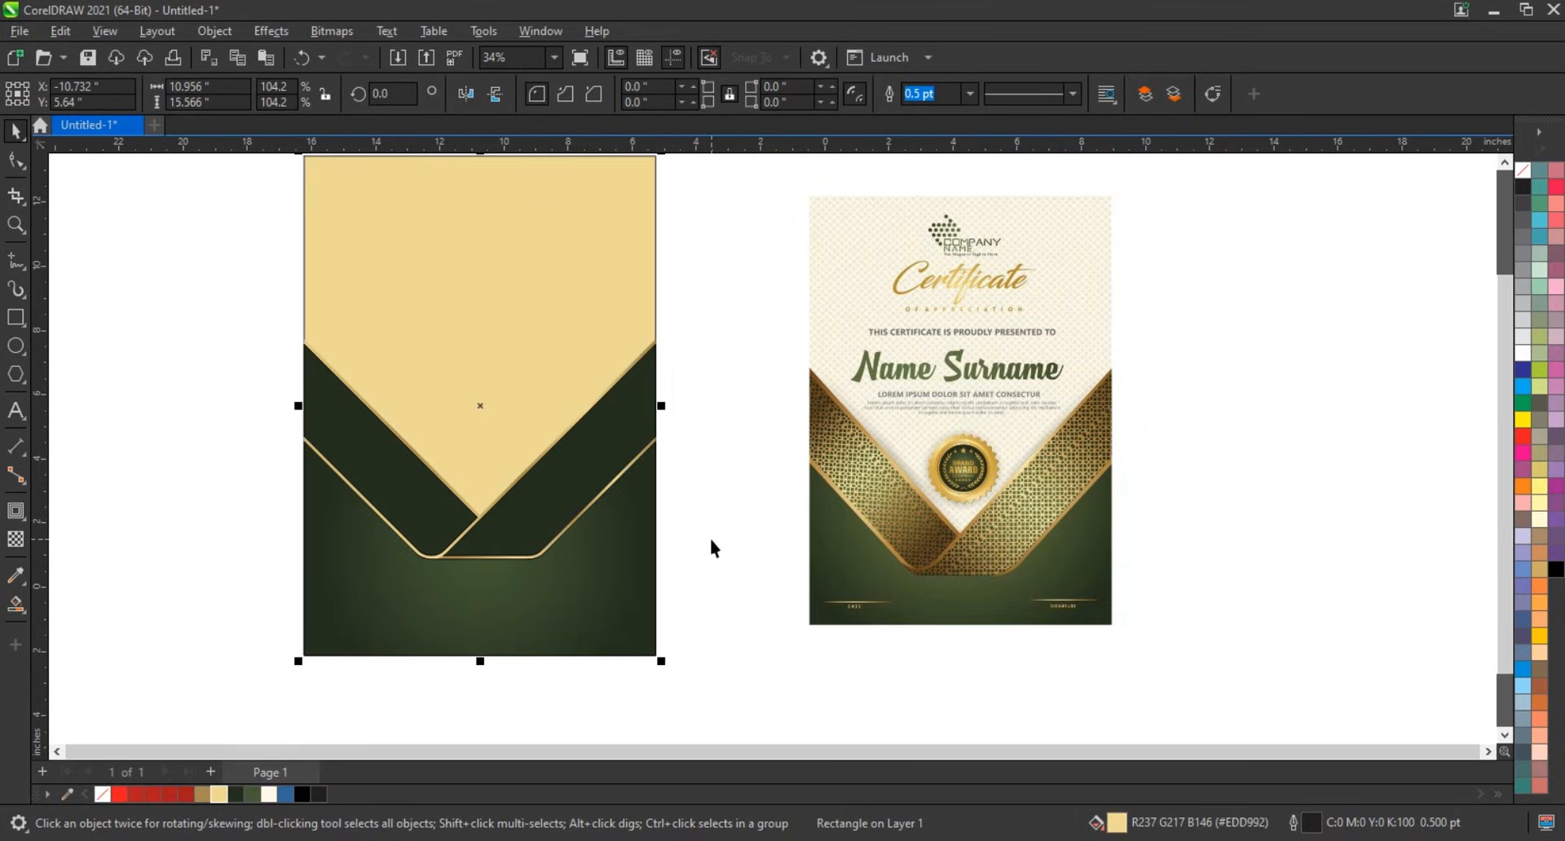
pyautogui.click(252, 795)
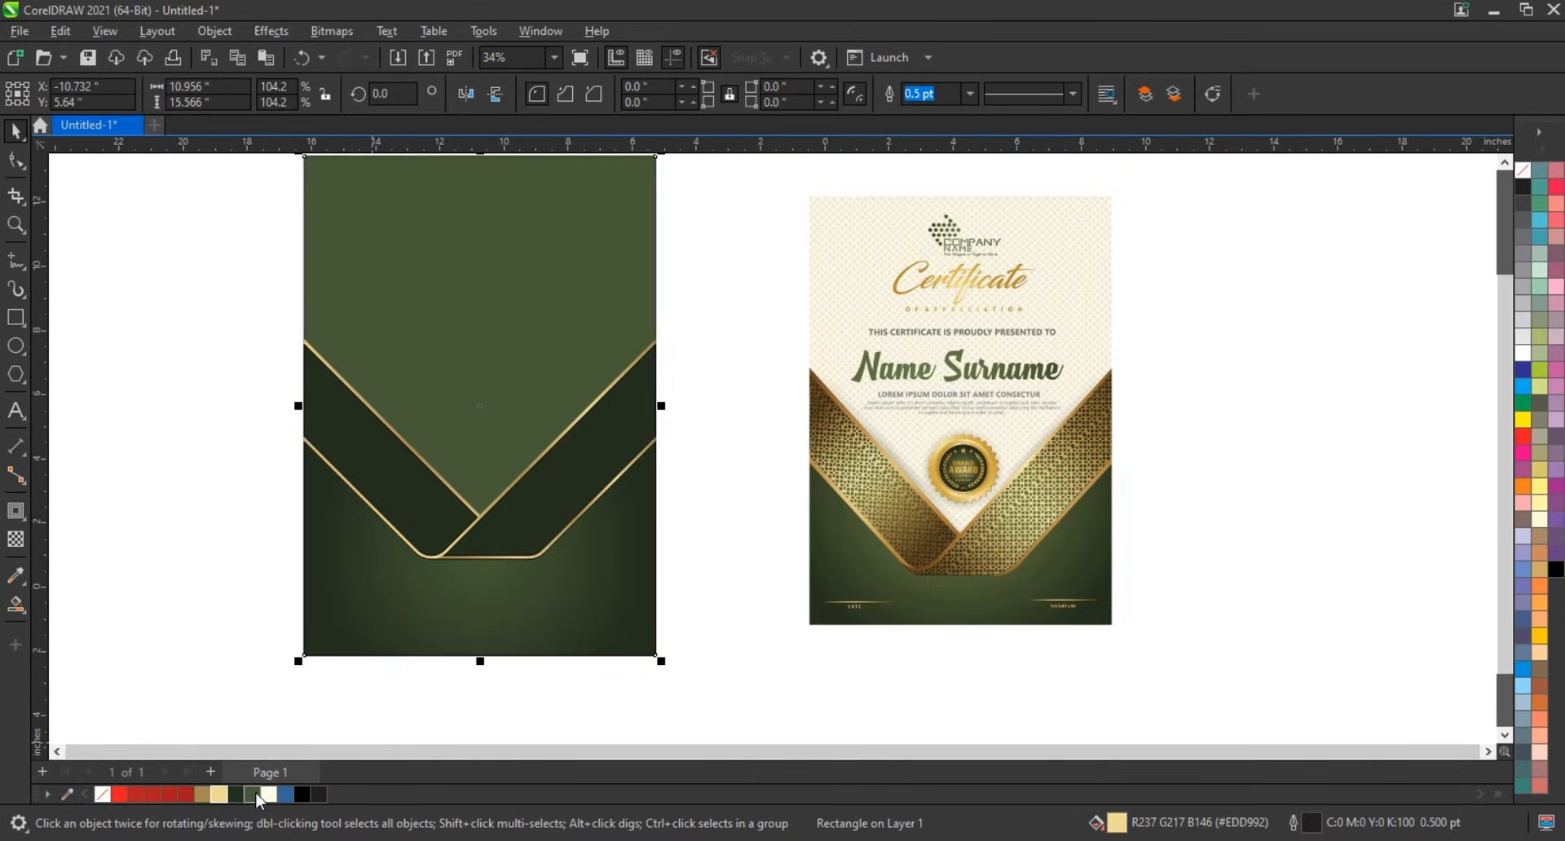
pyautogui.click(745, 527)
# Step: Draw a vertical straight line about 10.26 in long in the empty area beside the certificate and set its outline width to 3 pt
pyautogui.scroll(-1, 744, 528)
pyautogui.moveTo(340, 195); pyautogui.dragTo(1121, 638)
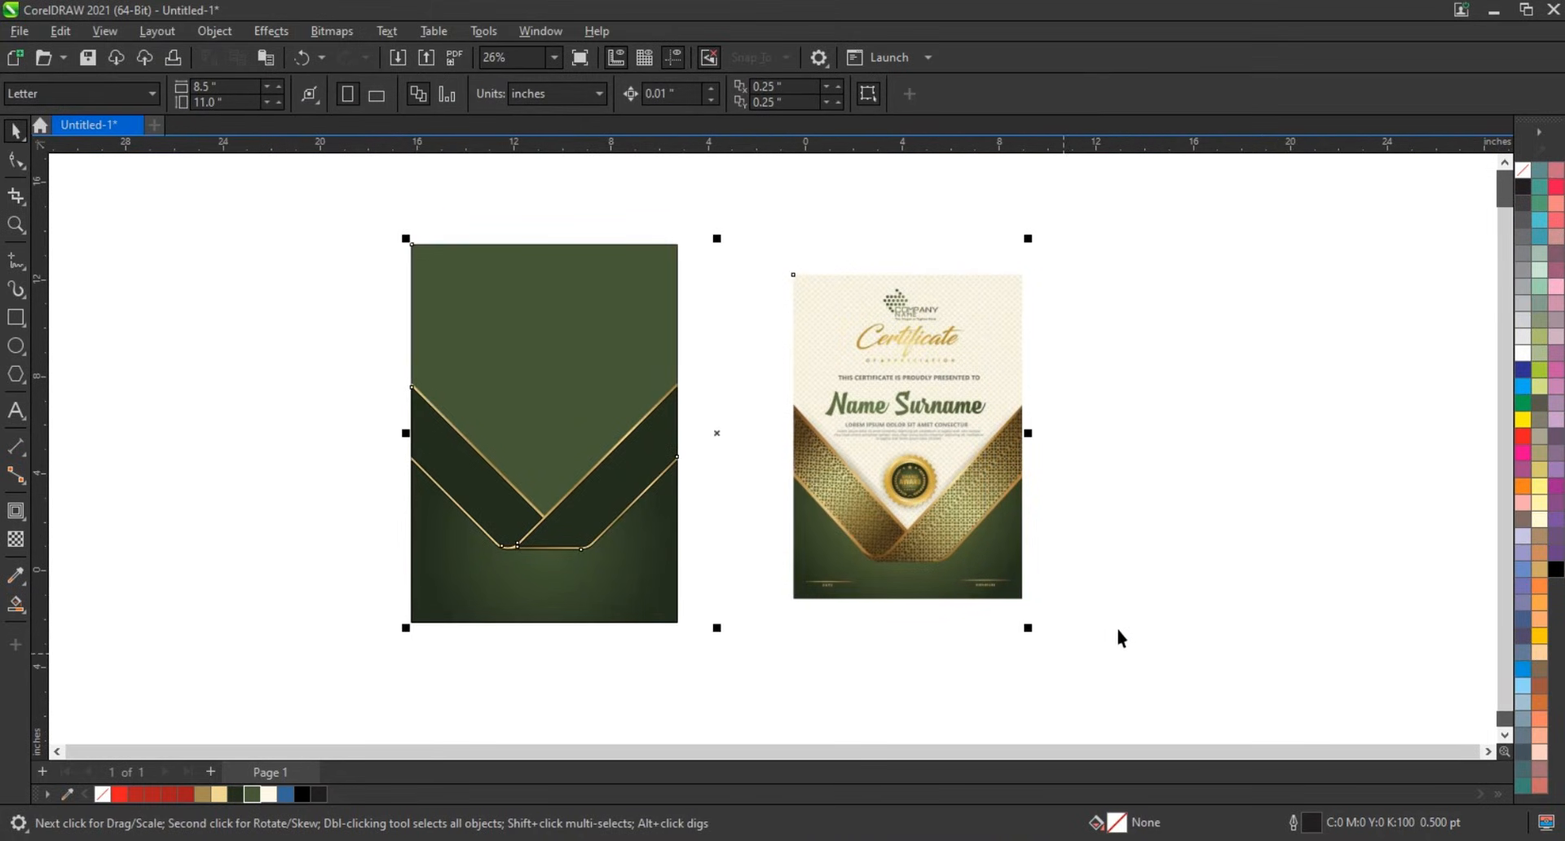
pyautogui.hotkey('shift', 'F2')
pyautogui.click(852, 312)
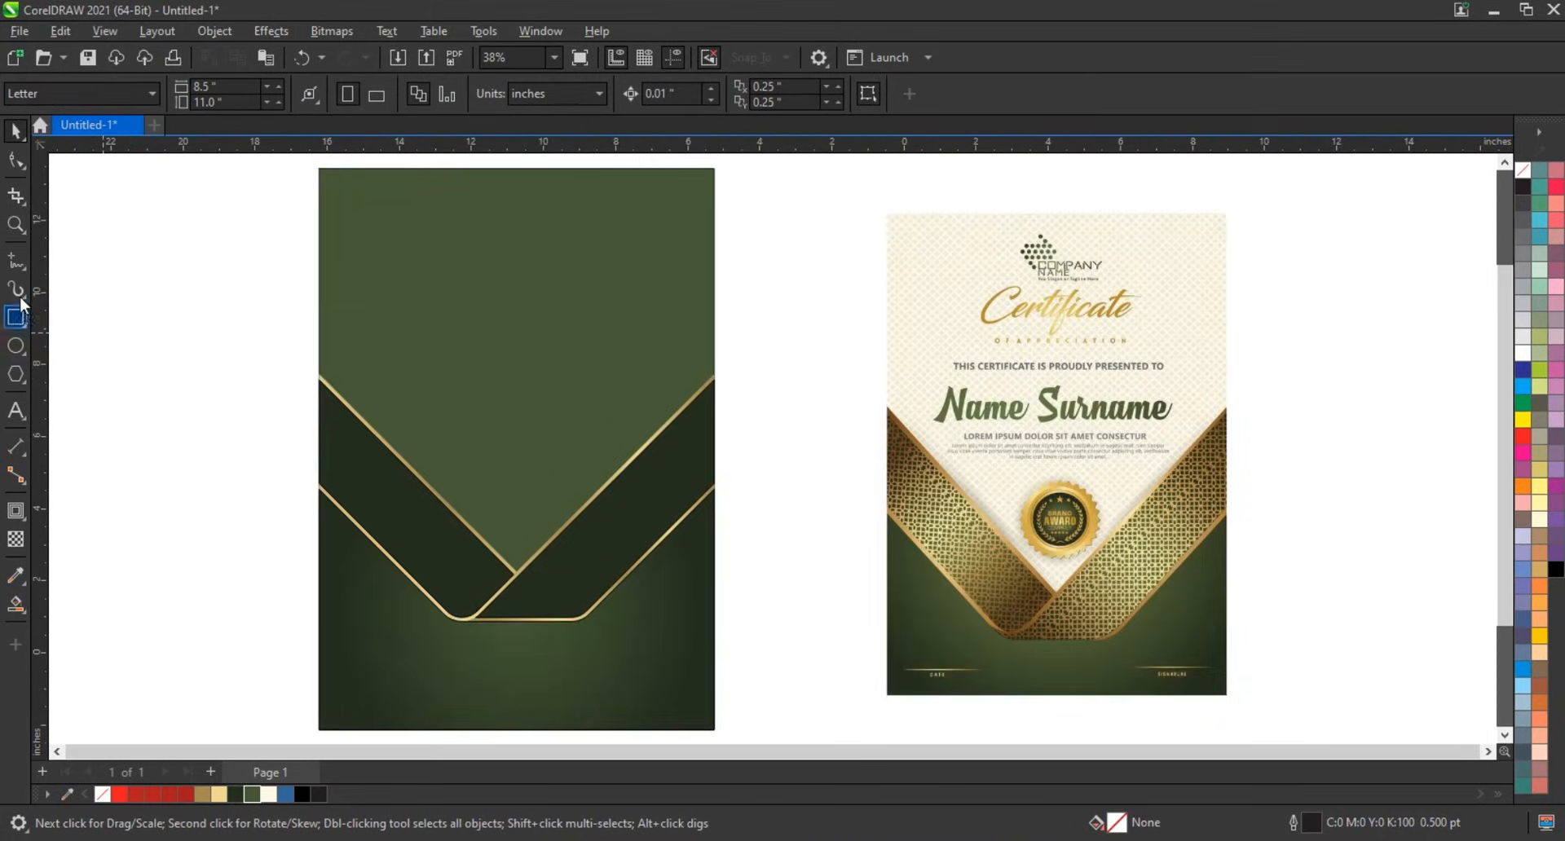
pyautogui.press('F5')
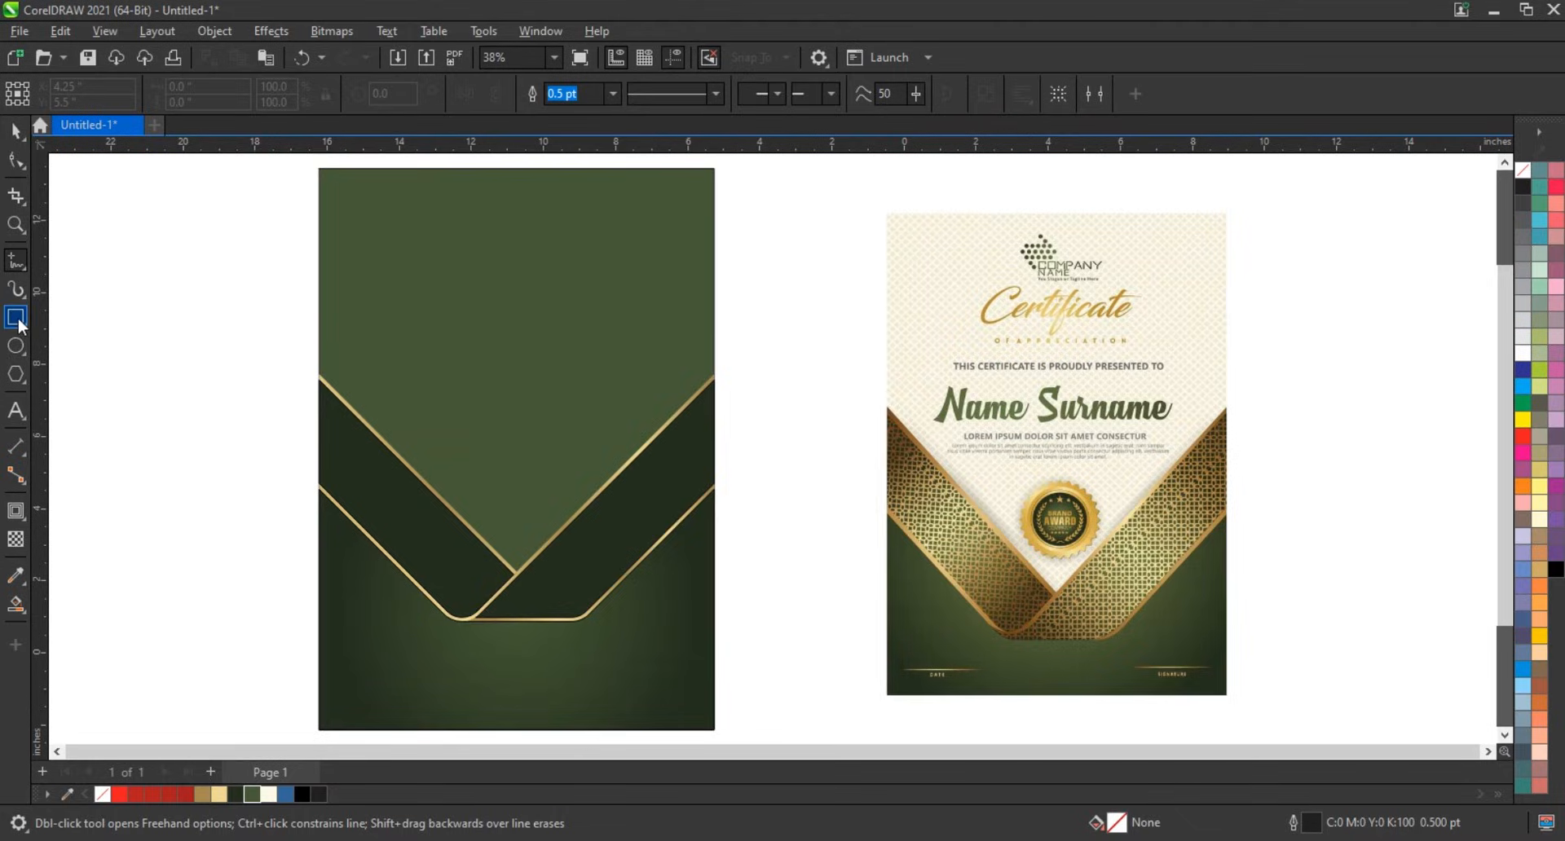
pyautogui.click(121, 222)
pyautogui.click(121, 440)
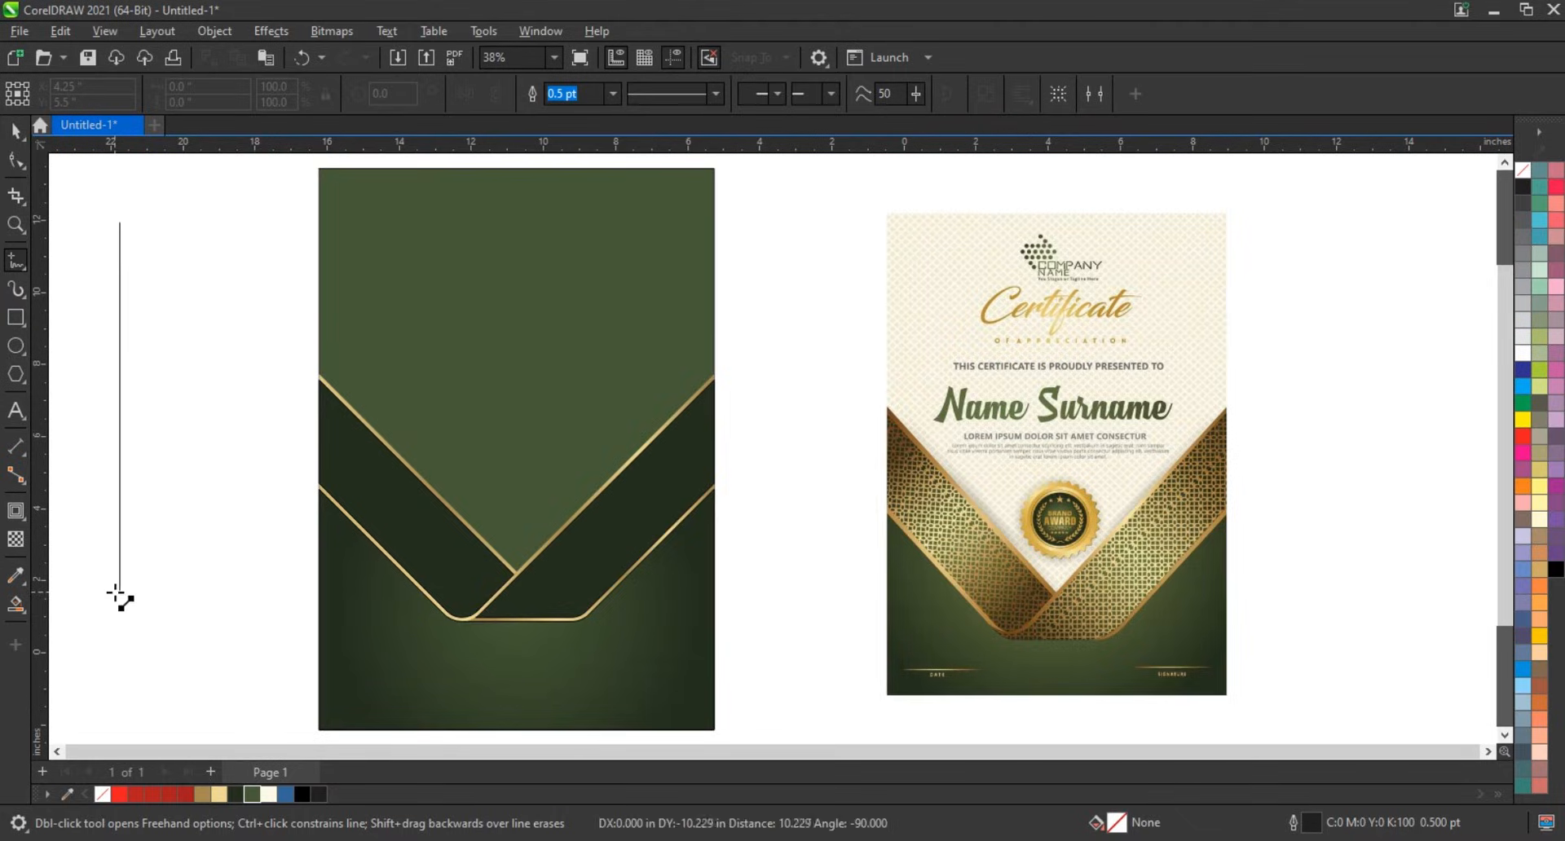
pyautogui.click(120, 599)
pyautogui.hotkey('shift', 'F2')
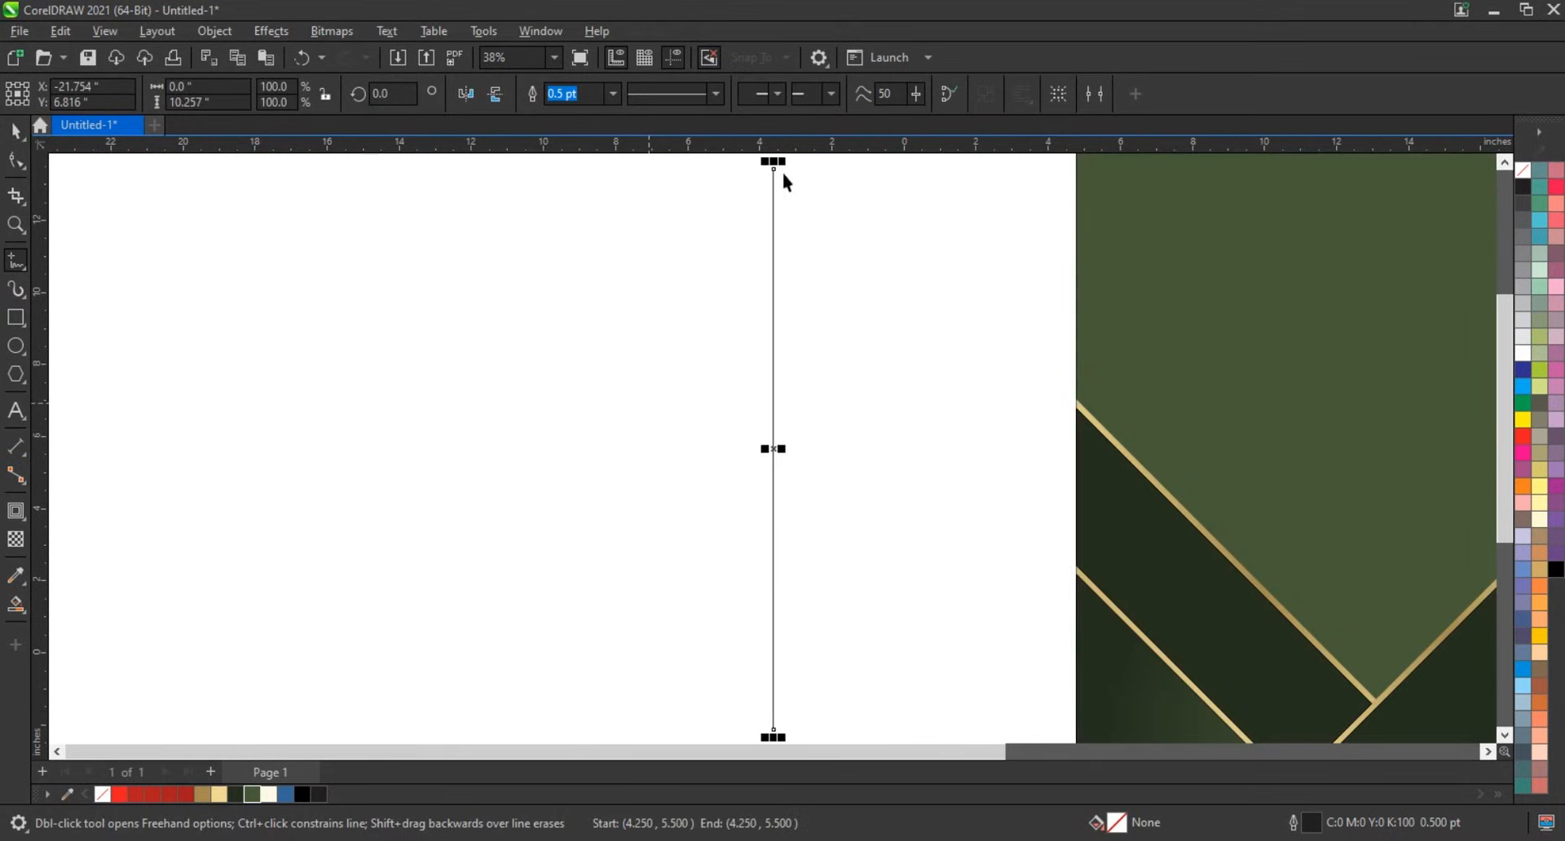
pyautogui.press('space')
pyautogui.click(613, 93)
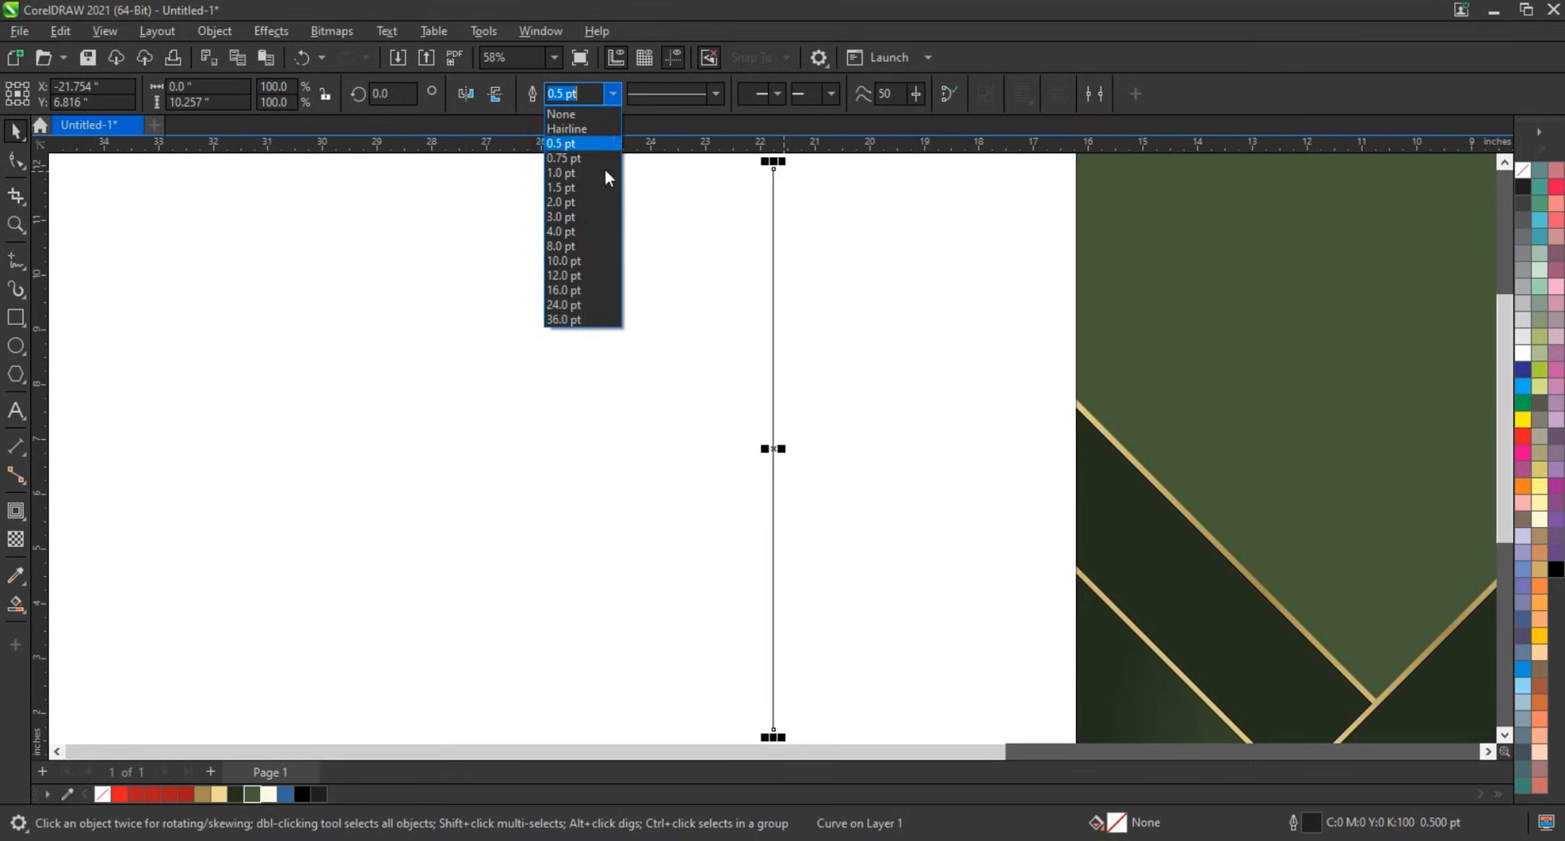
pyautogui.click(584, 217)
# Step: Copy the vertical line about 0.18 in to its left and repeat the duplication to build an evenly spaced row of 64 lines
pyautogui.moveTo(773, 371); pyautogui.dragTo(764, 377)
pyautogui.hotkey('ctrl', 'r')
pyautogui.hotkey('ctrl', 'r')
pyautogui.hotkey('ctrl', 'r')
pyautogui.hotkey('ctrl', 'r')
pyautogui.hotkey('ctrl', 'r')
pyautogui.hotkey('ctrl', 'r')
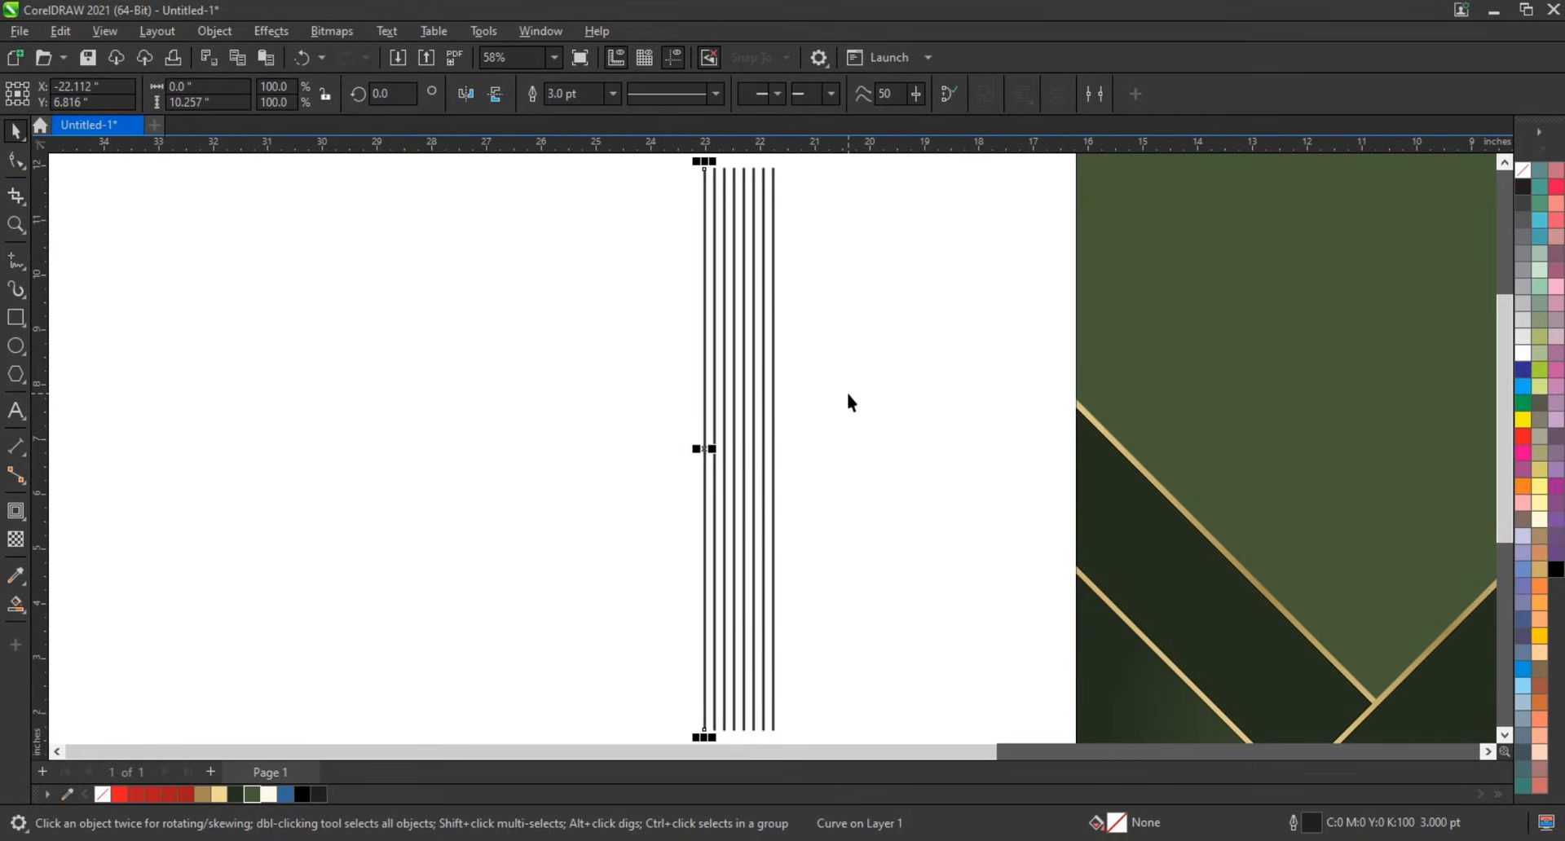
pyautogui.hotkey('ctrl', 'r')
pyautogui.hotkey('ctrl', 'r')
pyautogui.hotkey('ctrl', 'r')
pyautogui.hotkey('ctrl', 'r')
pyautogui.hotkey('ctrl', 'r')
pyautogui.hotkey('ctrl', 'r')
pyautogui.hotkey('ctrl', 'r')
pyautogui.hotkey('ctrl', 'r')
pyautogui.hotkey('ctrl', 'r')
pyautogui.hotkey('ctrl', 'r')
pyautogui.hotkey('ctrl', 'r')
pyautogui.hotkey('ctrl', 'r')
pyautogui.hotkey('ctrl', 'r')
pyautogui.hotkey('ctrl', 'r')
pyautogui.hotkey('ctrl', 'r')
pyautogui.hotkey('ctrl', 'r')
pyautogui.hotkey('ctrl', 'r')
pyautogui.hotkey('ctrl', 'r')
pyautogui.hotkey('ctrl', 'r')
pyautogui.hotkey('ctrl', 'r')
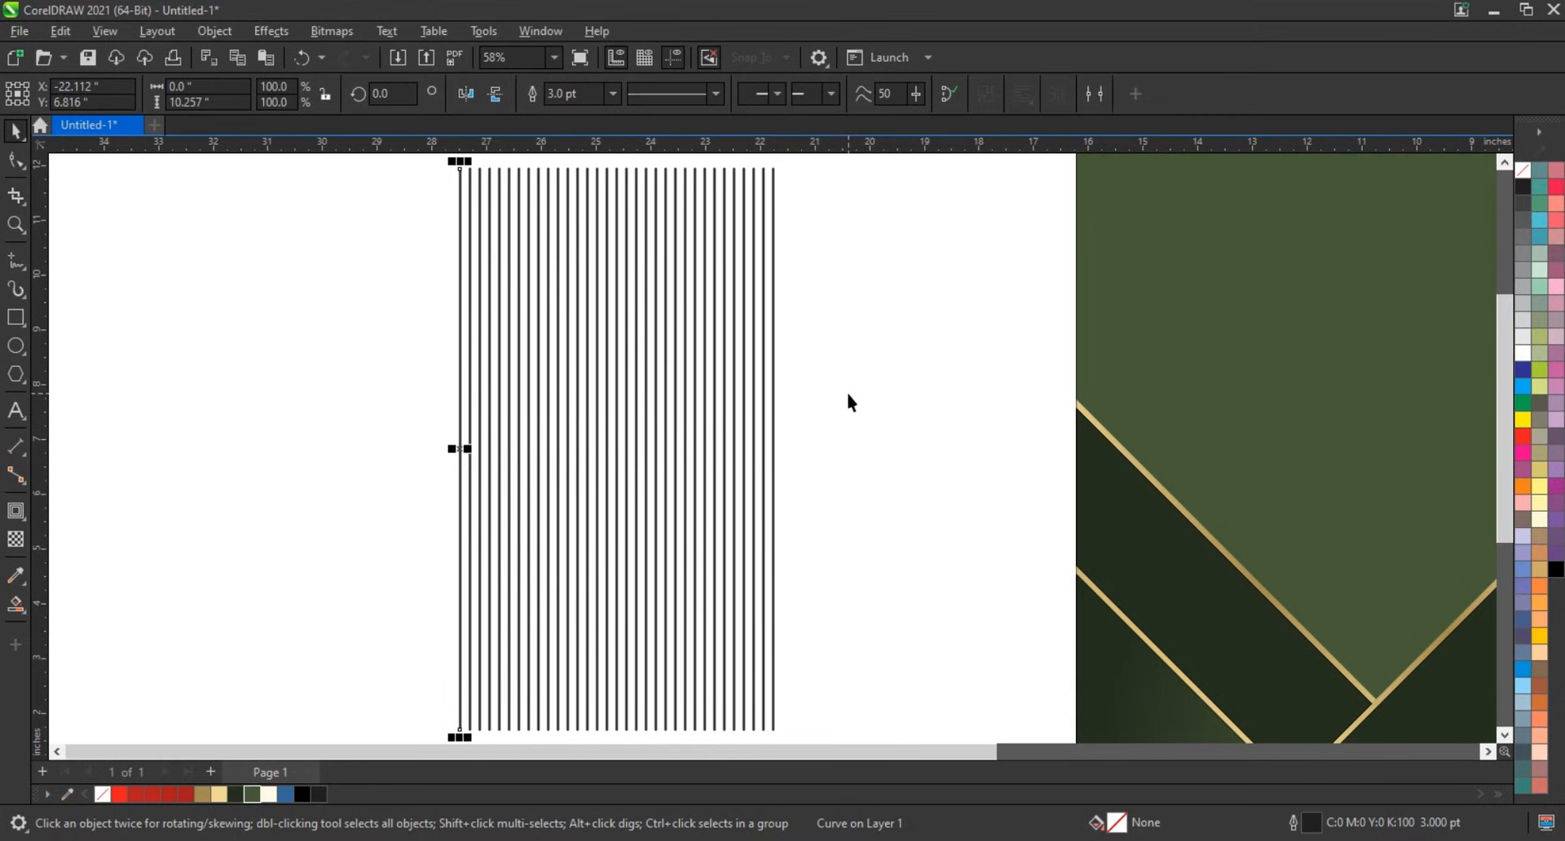
pyautogui.hotkey('ctrl', 'r')
pyautogui.hotkey('ctrl', 'r')
pyautogui.hotkey('ctrl', 'r')
pyautogui.hotkey('ctrl', 'r')
pyautogui.hotkey('ctrl', 'r')
pyautogui.hotkey('ctrl', 'r')
pyautogui.hotkey('ctrl', 'r')
pyautogui.hotkey('ctrl', 'r')
pyautogui.hotkey('ctrl', 'r')
pyautogui.hotkey('ctrl', 'r')
pyautogui.hotkey('ctrl', 'r')
pyautogui.hotkey('ctrl', 'r')
pyautogui.hotkey('ctrl', 'r')
pyautogui.hotkey('ctrl', 'r')
pyautogui.hotkey('ctrl', 'r')
pyautogui.hotkey('ctrl', 'r')
pyautogui.hotkey('ctrl', 'r')
pyautogui.hotkey('ctrl', 'r')
pyautogui.hotkey('ctrl', 'r')
pyautogui.hotkey('ctrl', 'r')
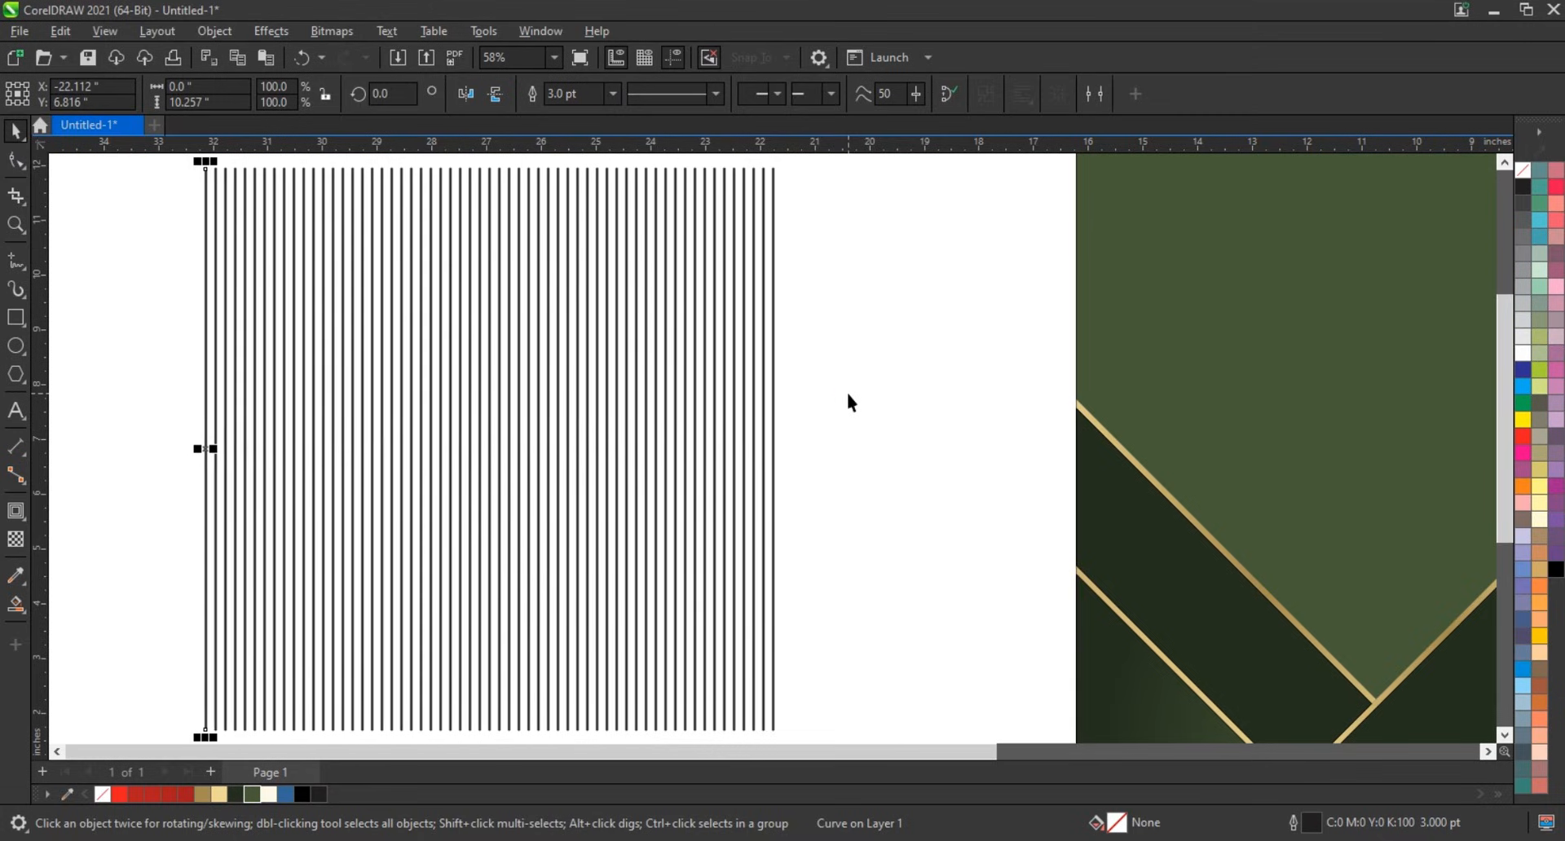
pyautogui.hotkey('ctrl', 'r')
pyautogui.hotkey('ctrl', 'r')
pyautogui.hotkey('ctrl', 'r')
pyautogui.hotkey('ctrl', 'r')
pyautogui.hotkey('ctrl', 'r')
# Step: Add a copy of all the lines rotated to 270° to form a grid, and stretch the horizontal lines to about 12.08 in
pyautogui.scroll(-1, 849, 379)
pyautogui.hotkey('ctrl', 'a')
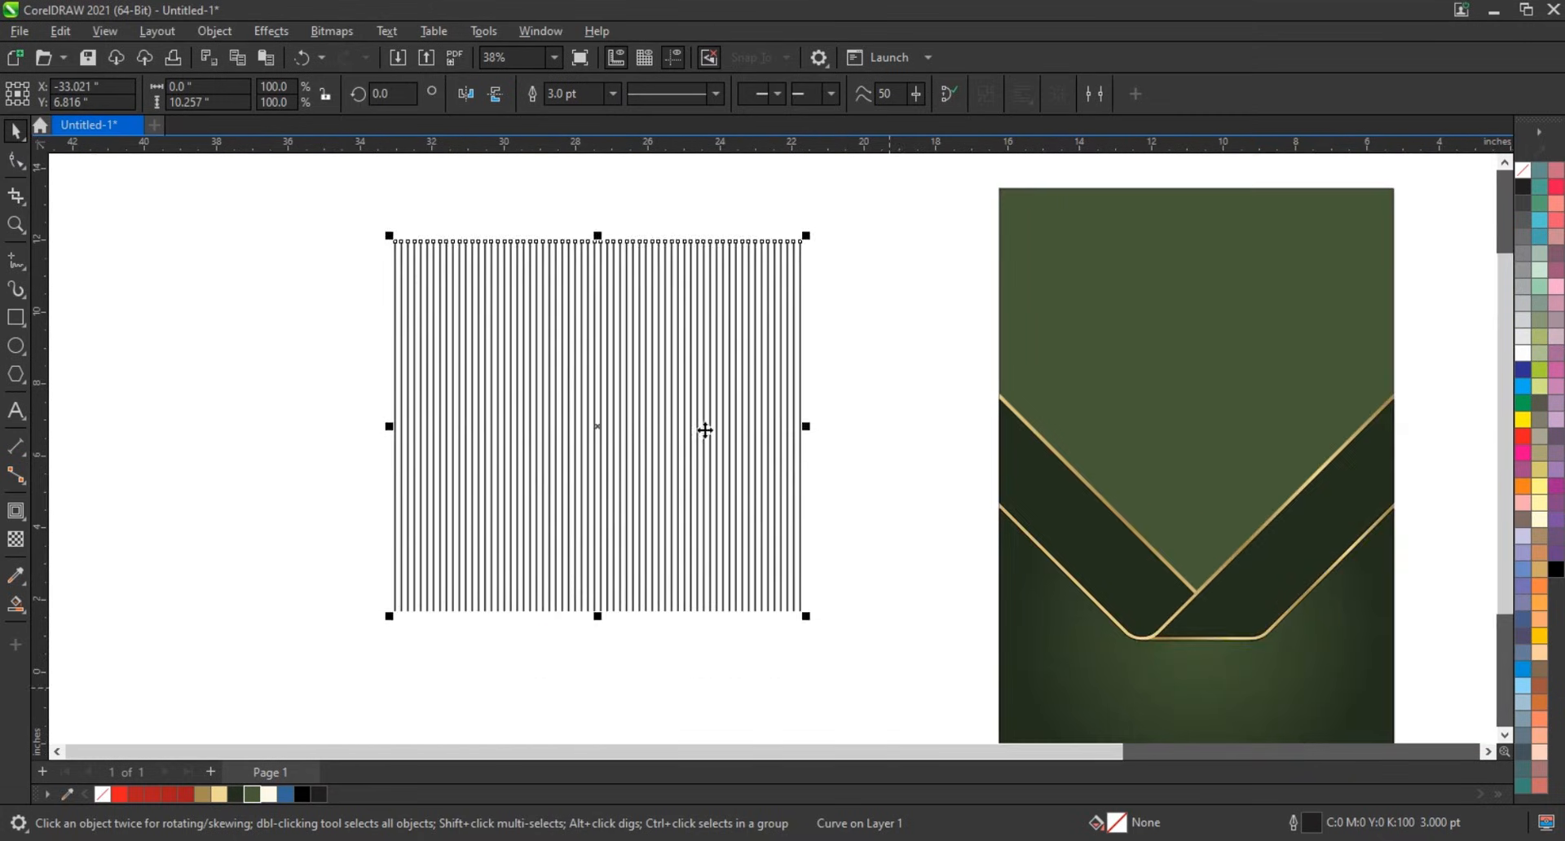
pyautogui.click(705, 430)
pyautogui.moveTo(806, 236); pyautogui.dragTo(736, 584)
pyautogui.click(757, 249)
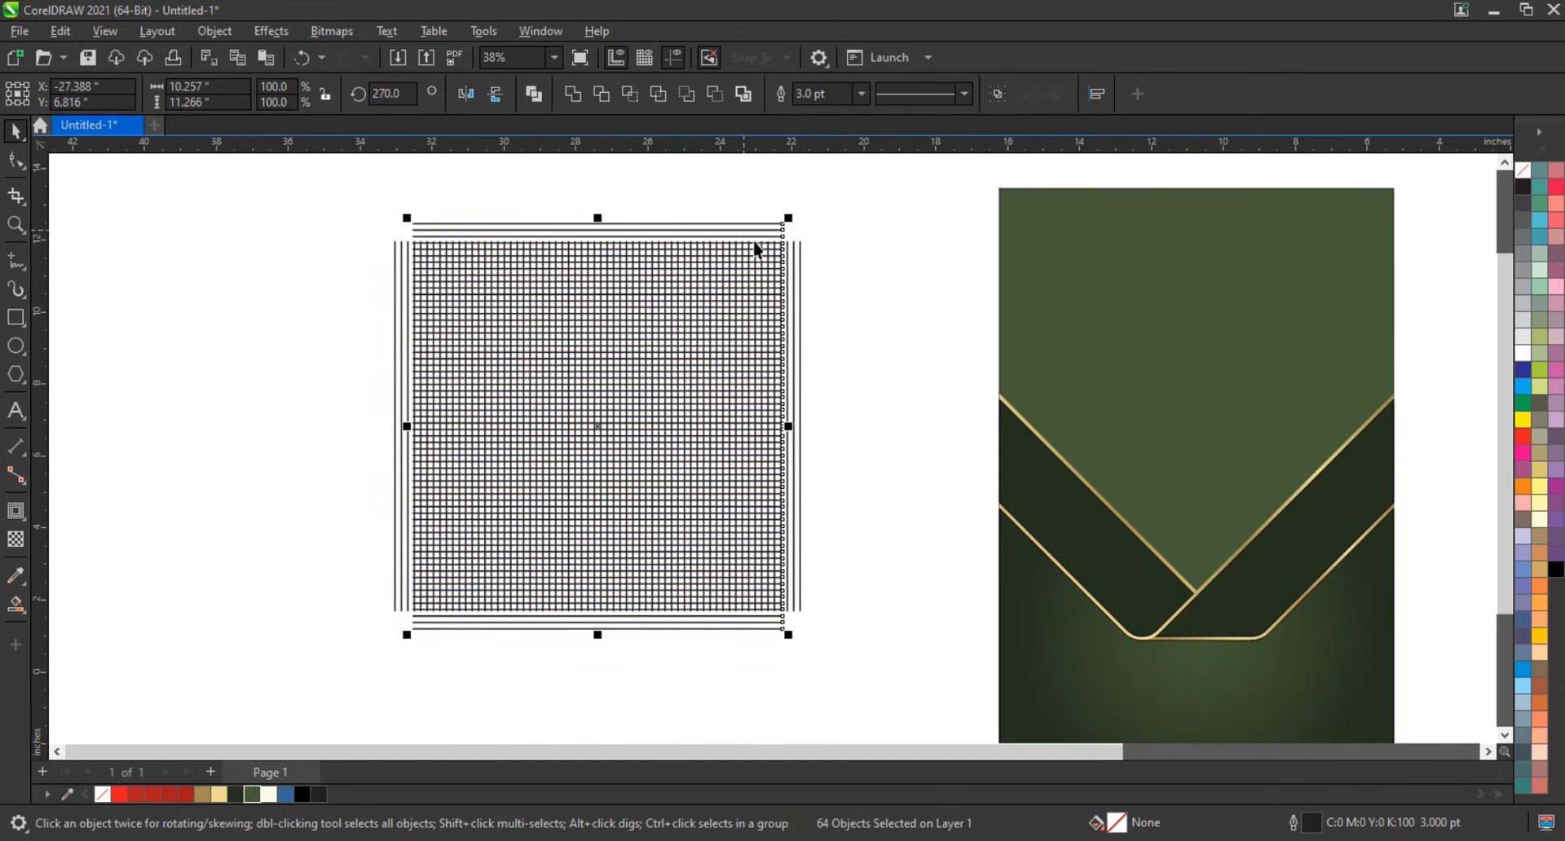
pyautogui.moveTo(789, 427); pyautogui.dragTo(822, 432)
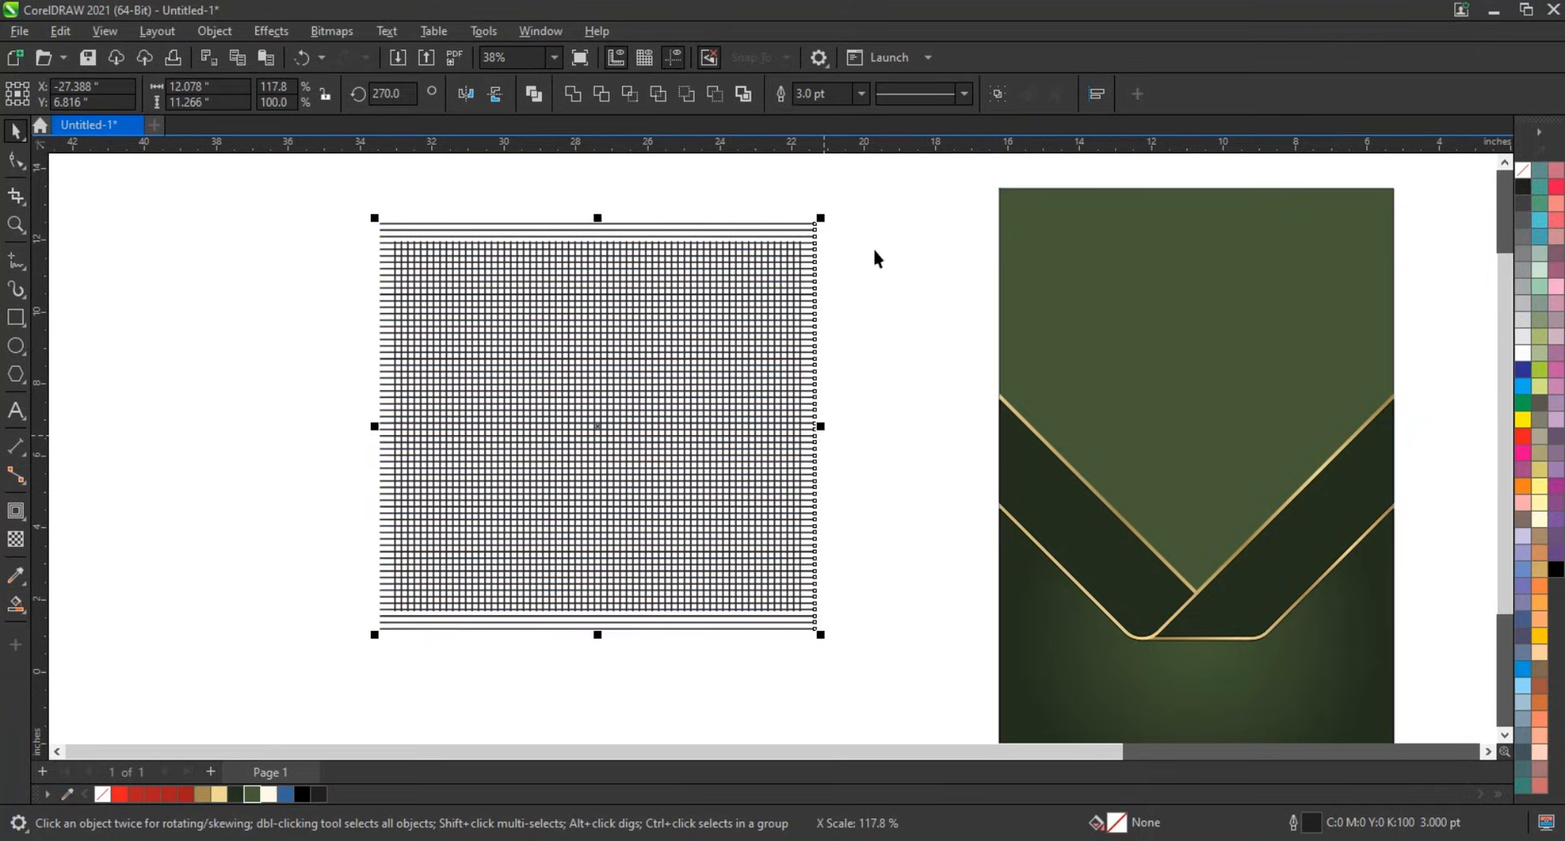
# Step: Combine all the grid lines into one curve and enlarge it proportionally to about 15.27 × 14.25 in
pyautogui.moveTo(868, 202); pyautogui.dragTo(340, 668)
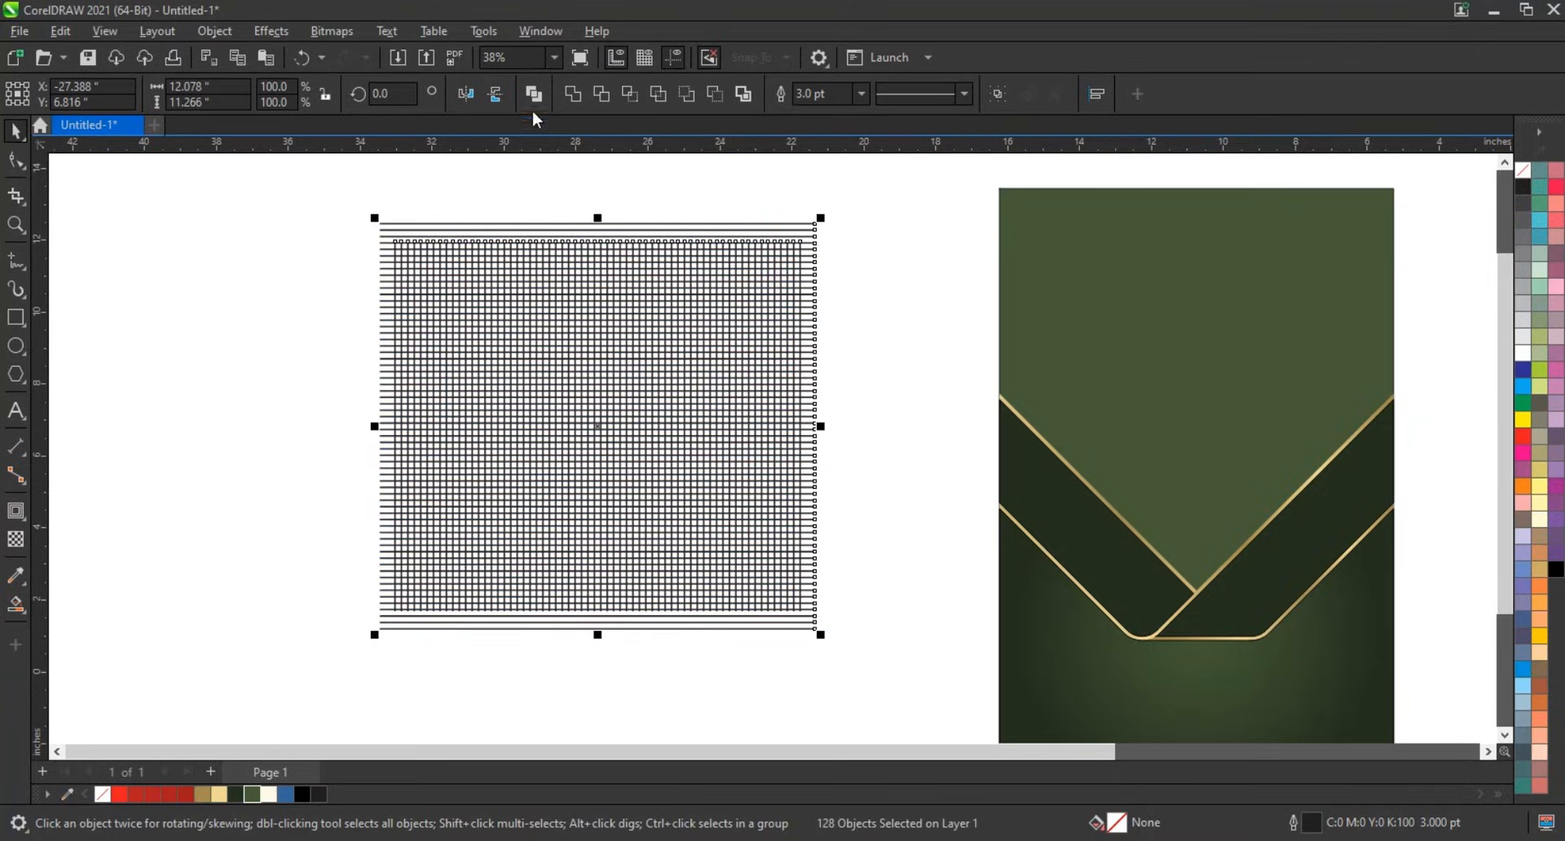
pyautogui.scroll(-2, 364, 438)
pyautogui.hotkey('ctrl', 'l')
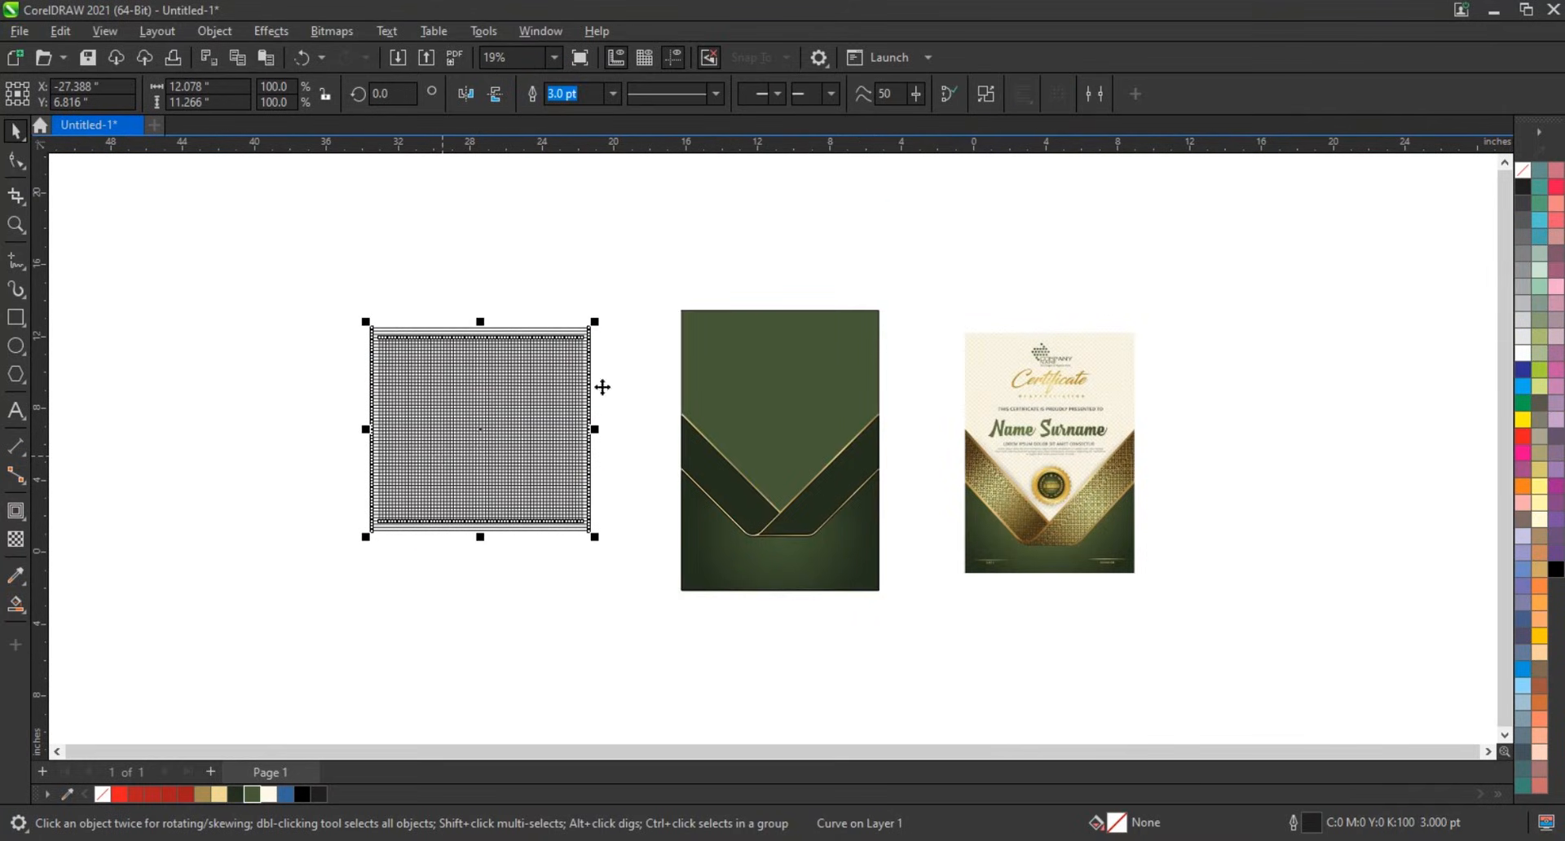
pyautogui.moveTo(597, 326); pyautogui.dragTo(639, 310)
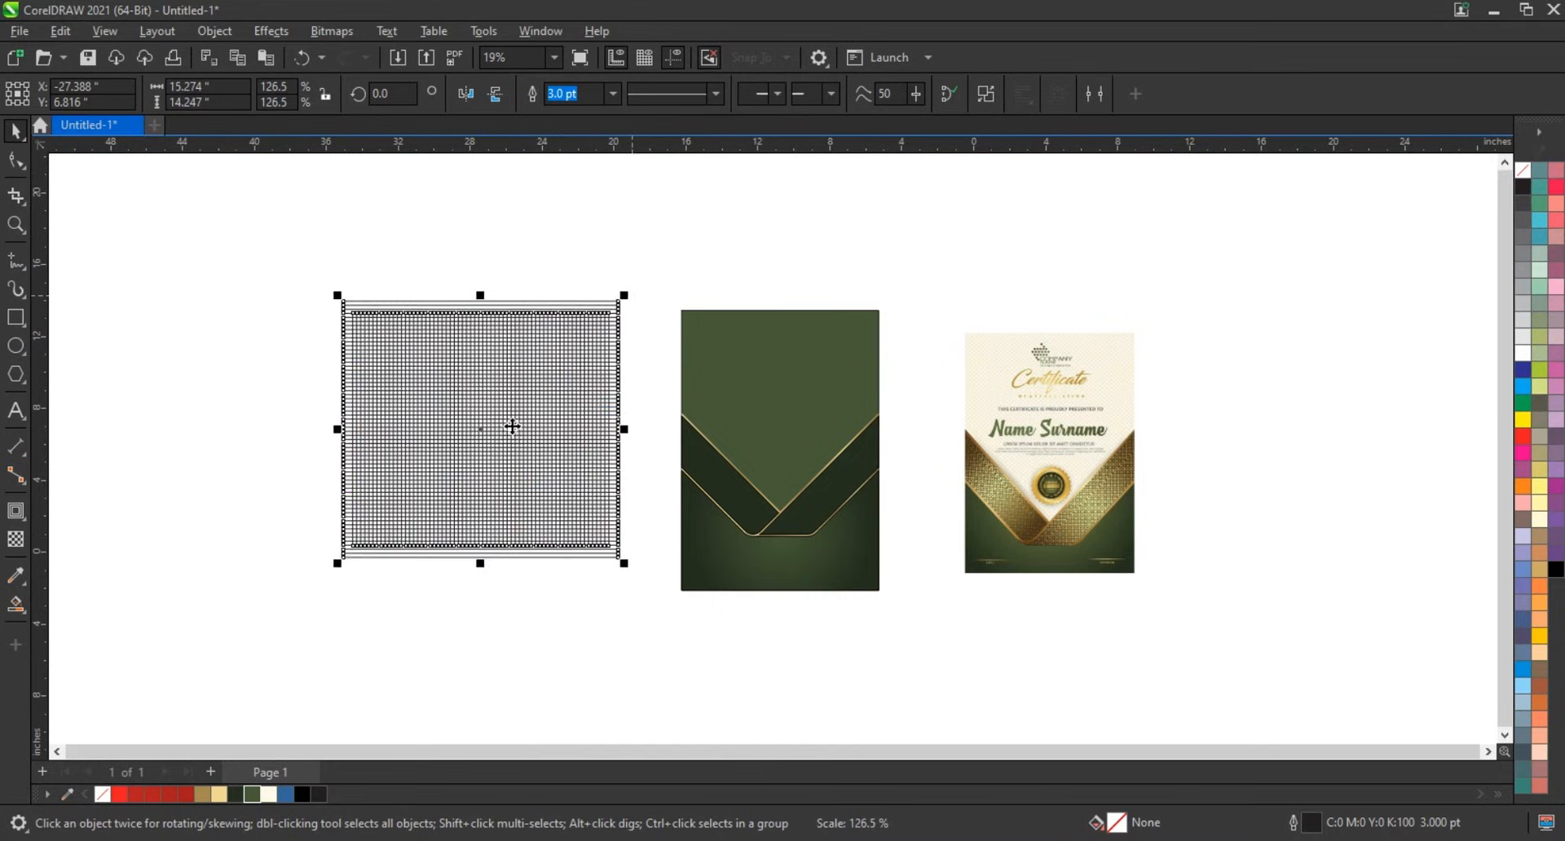
# Step: Position the grid over the upper part of the certificate and rotate it to 45°
pyautogui.moveTo(513, 426); pyautogui.dragTo(789, 404)
pyautogui.scroll(2, 810, 459)
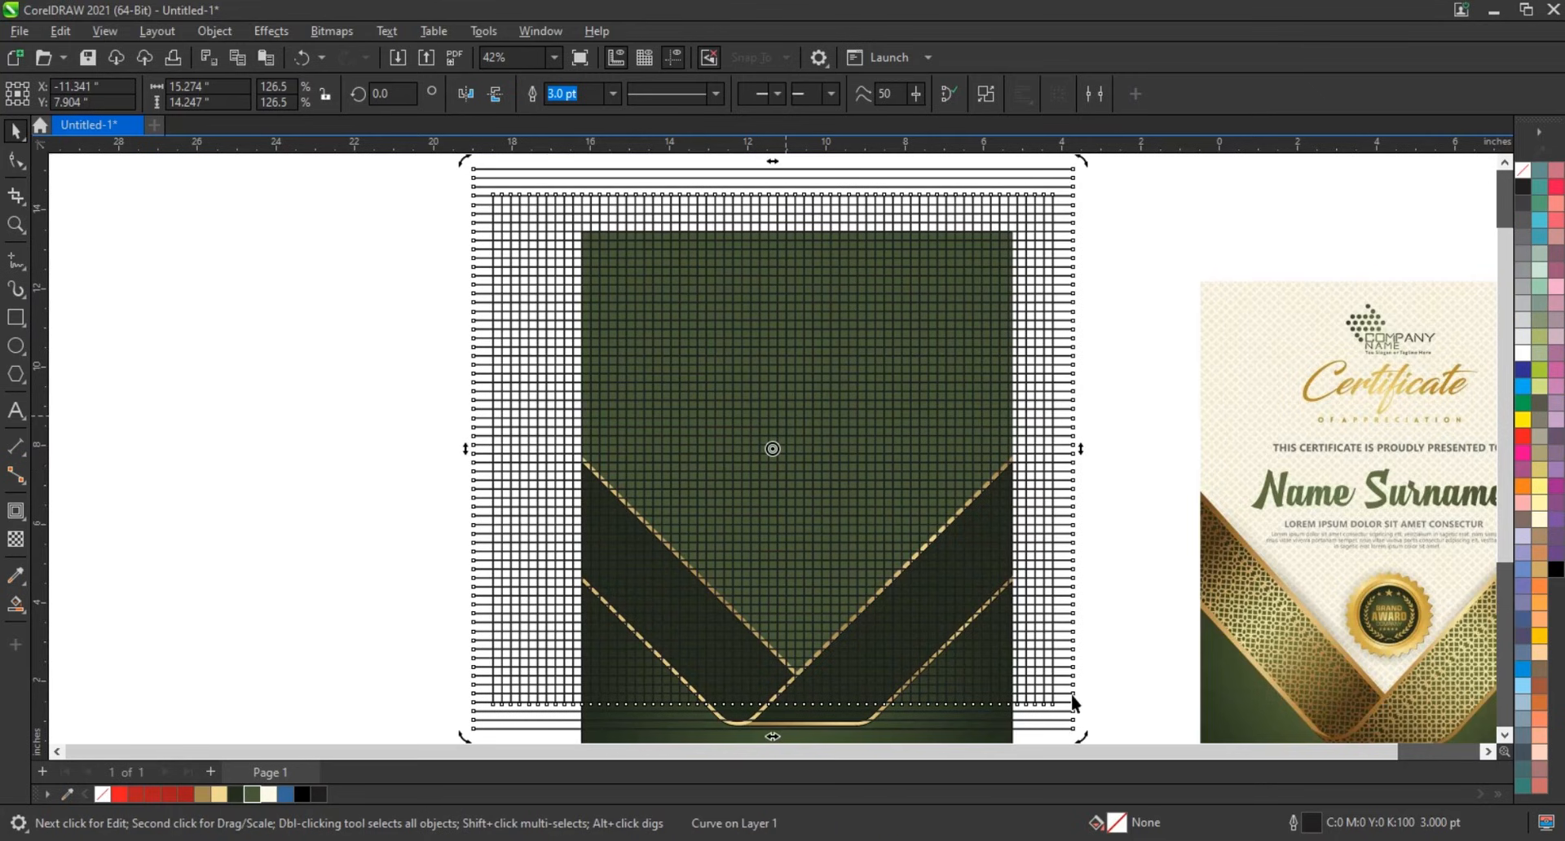
pyautogui.click(1078, 731)
pyautogui.moveTo(1081, 736); pyautogui.dragTo(1112, 412)
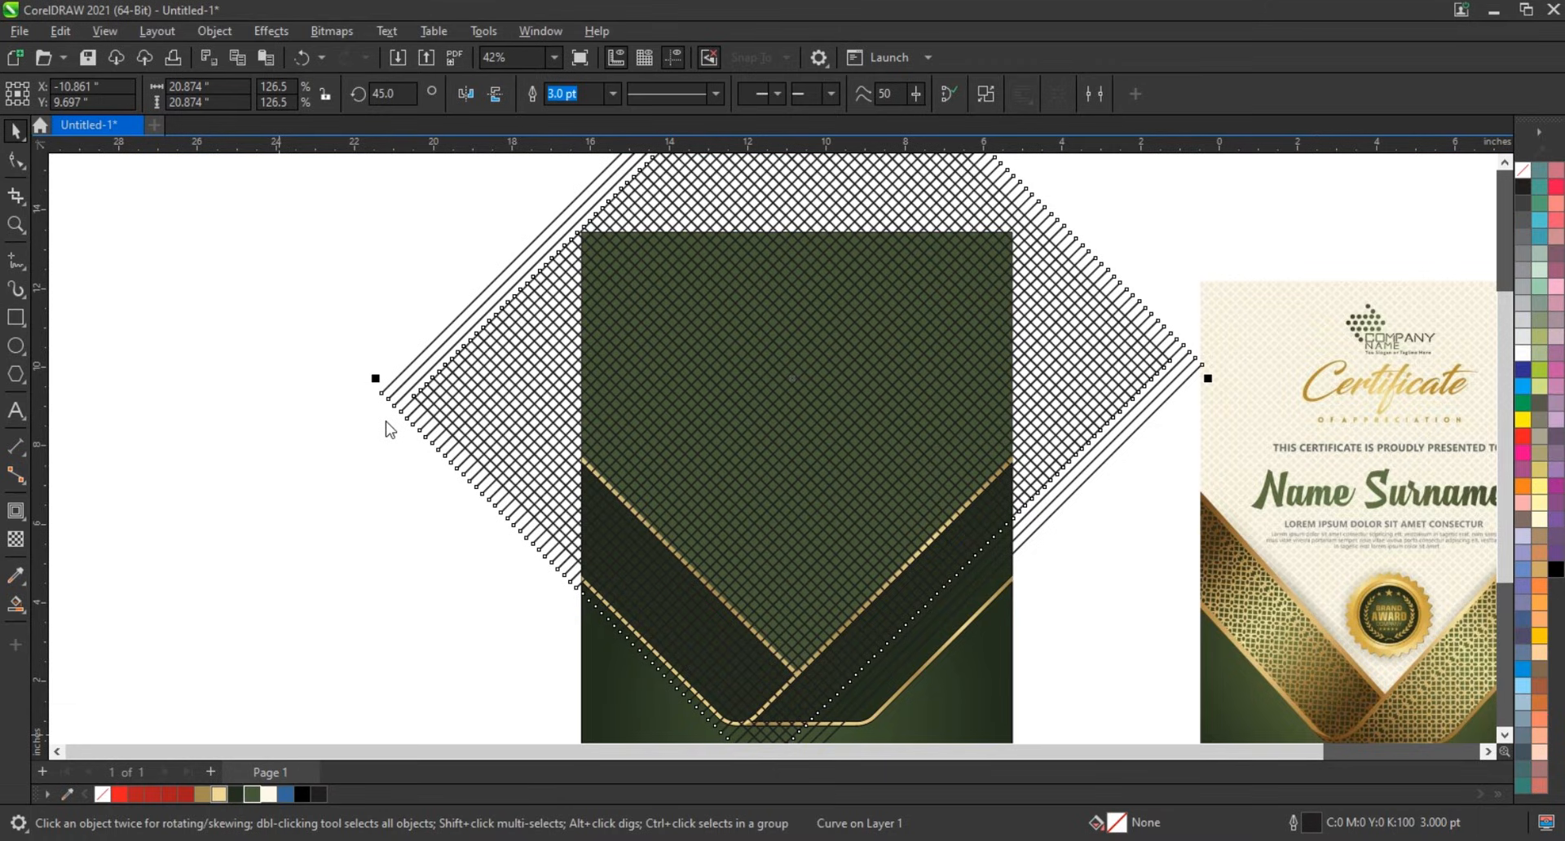
# Step: Set the grid's outline colour to the light gold (#EDD992) from the document's colours
pyautogui.rightClick(208, 794)
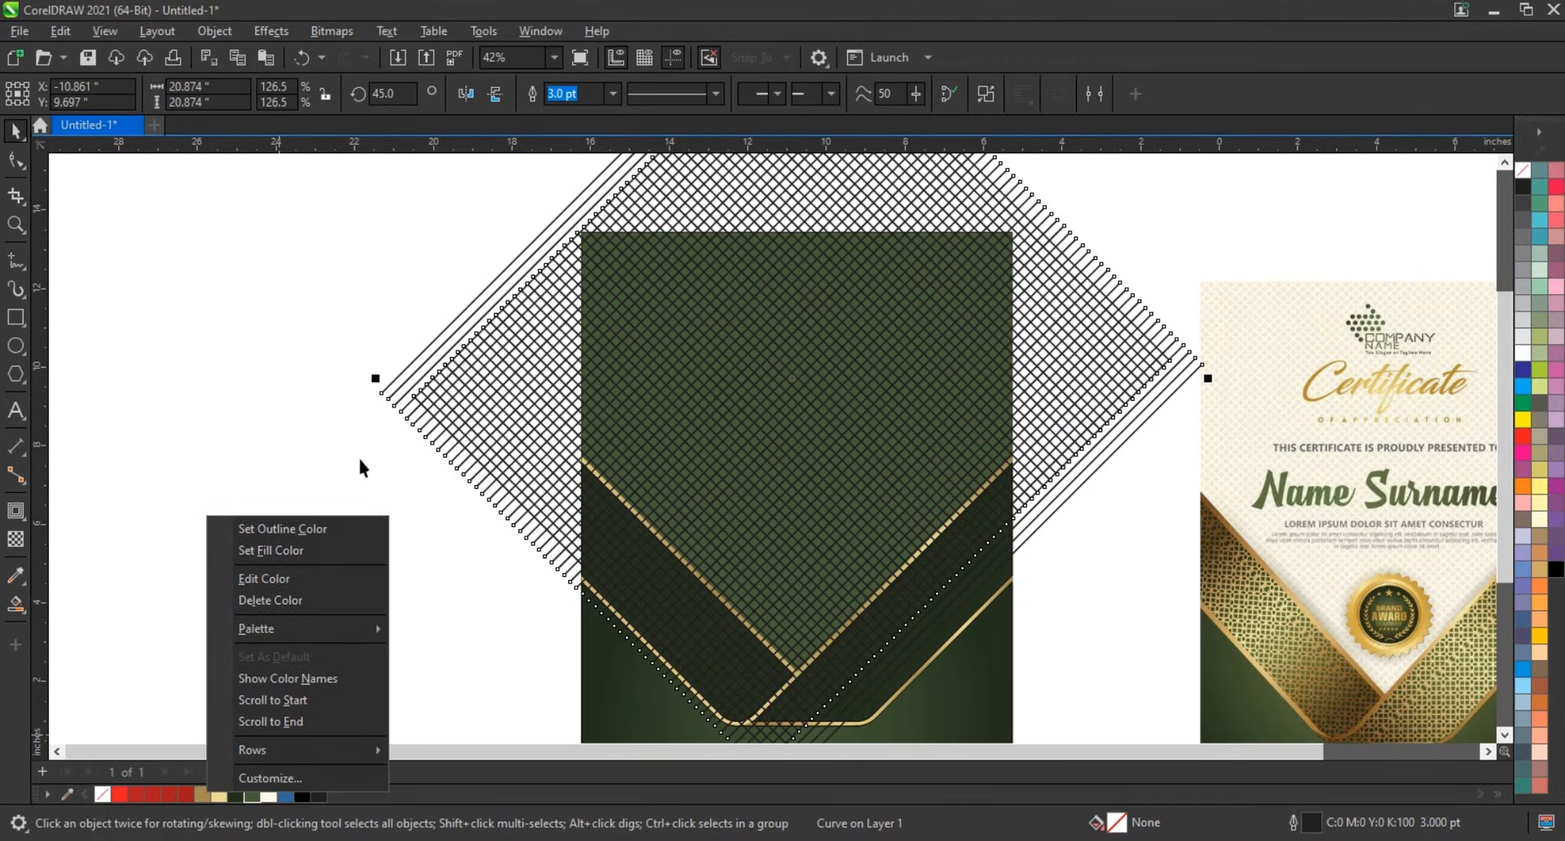
pyautogui.click(362, 467)
pyautogui.click(457, 438)
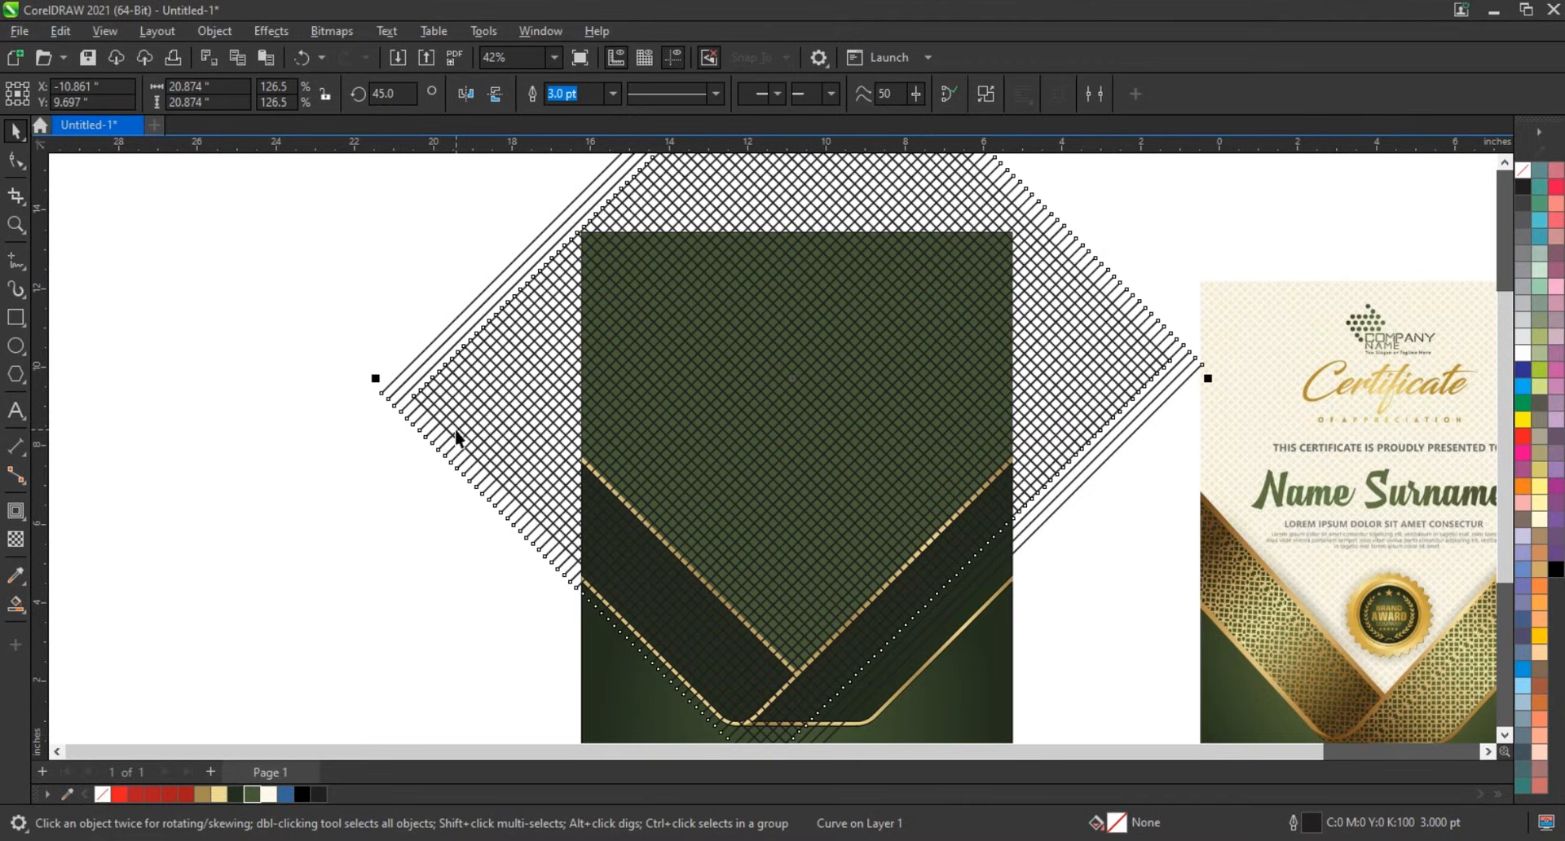
pyautogui.rightClick(225, 798)
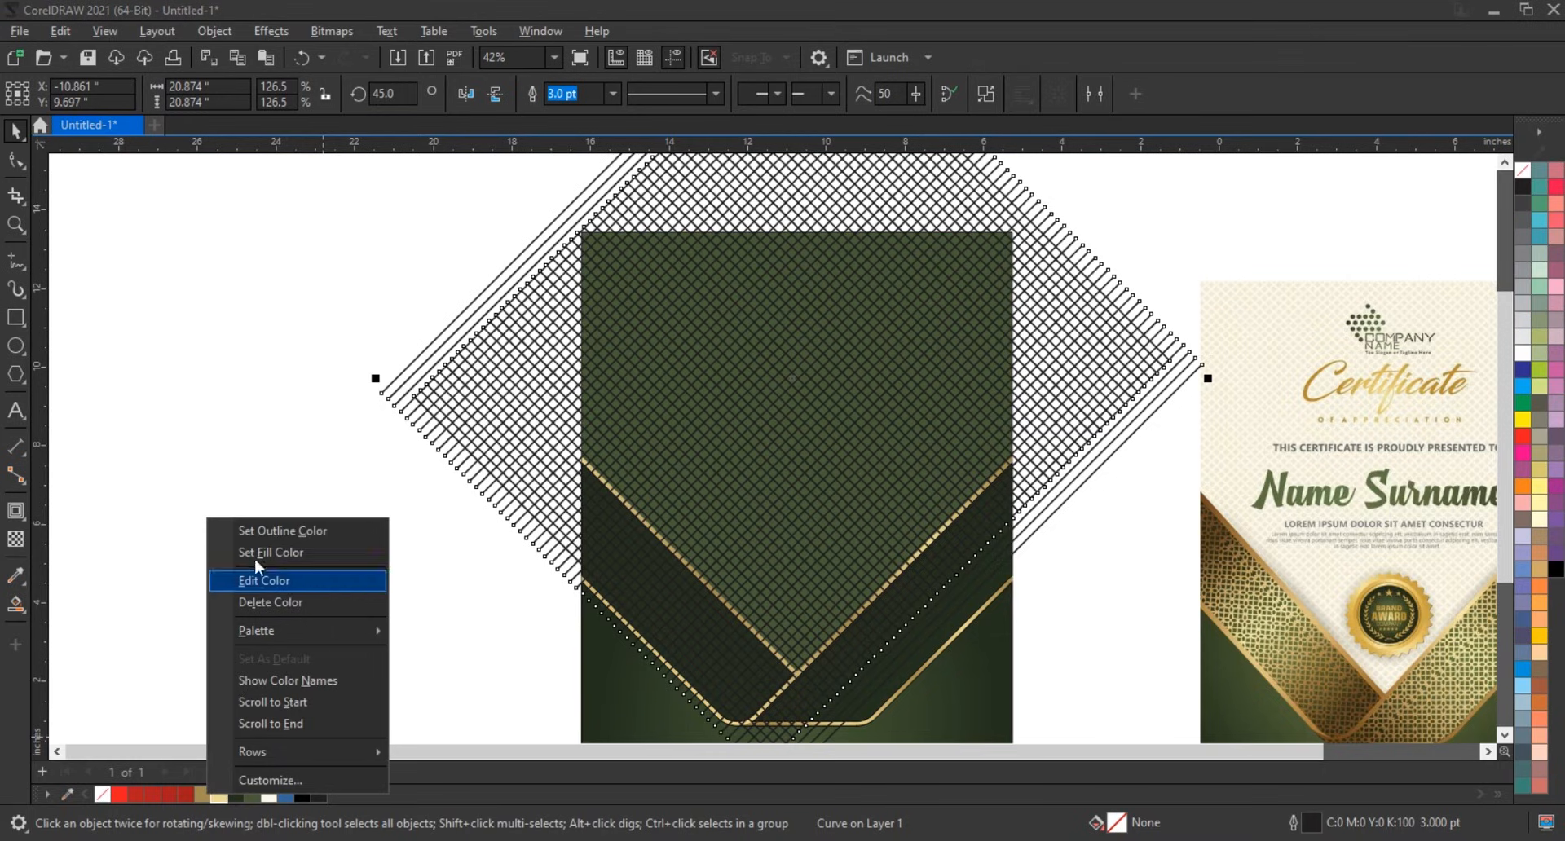
pyautogui.click(261, 529)
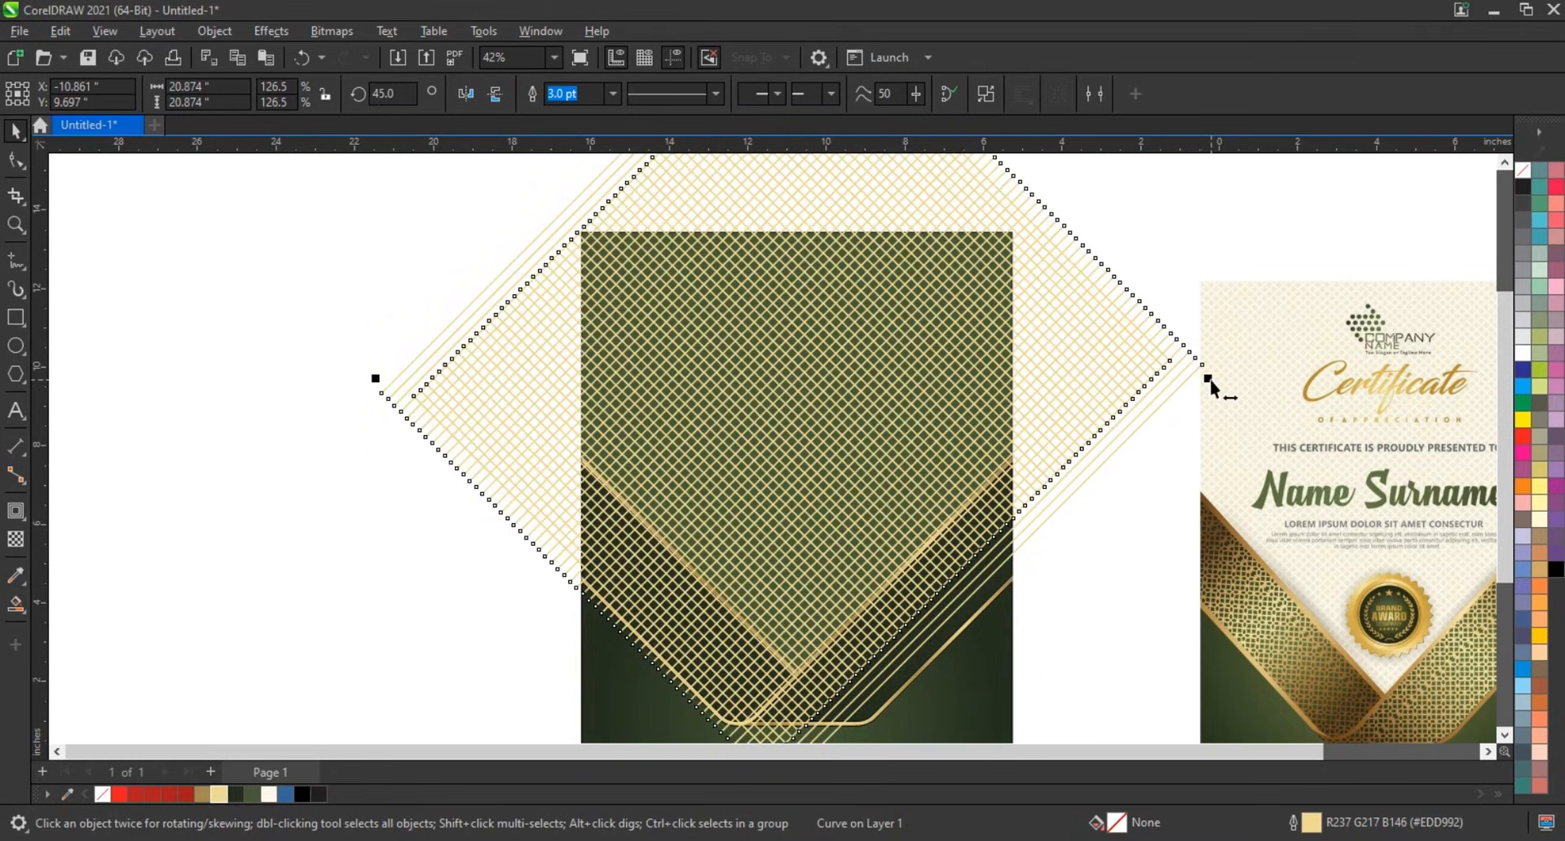
# Step: PowerClip the grid, narrowed to about 19.69 in and sent to the back, inside the certificate's background rectangle
pyautogui.moveTo(1208, 379); pyautogui.dragTo(1187, 405)
pyautogui.hotkey('shift', 'pagedown')
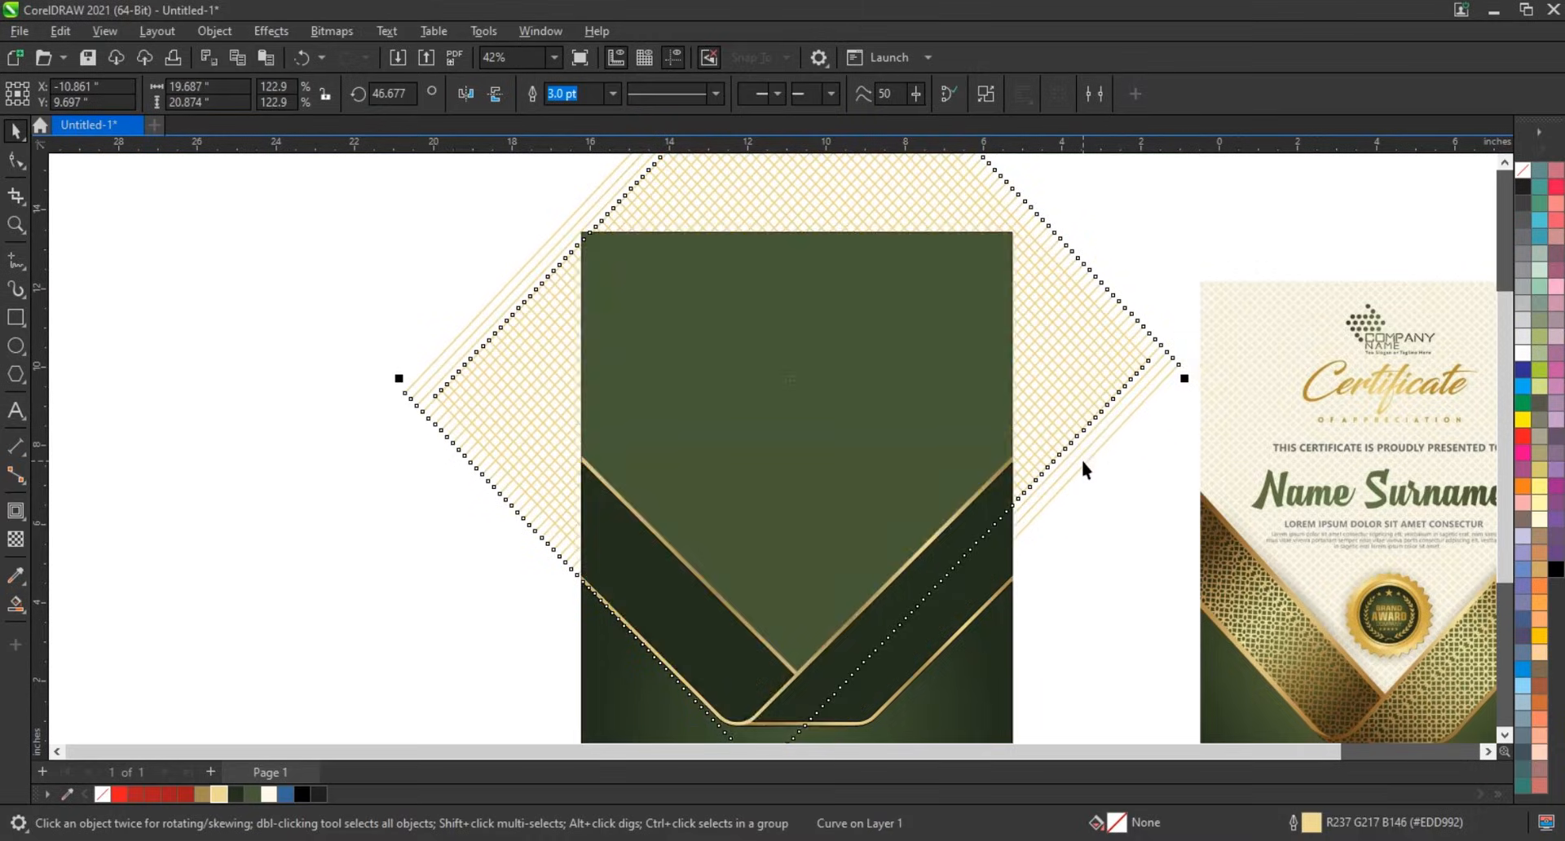
pyautogui.click(928, 342)
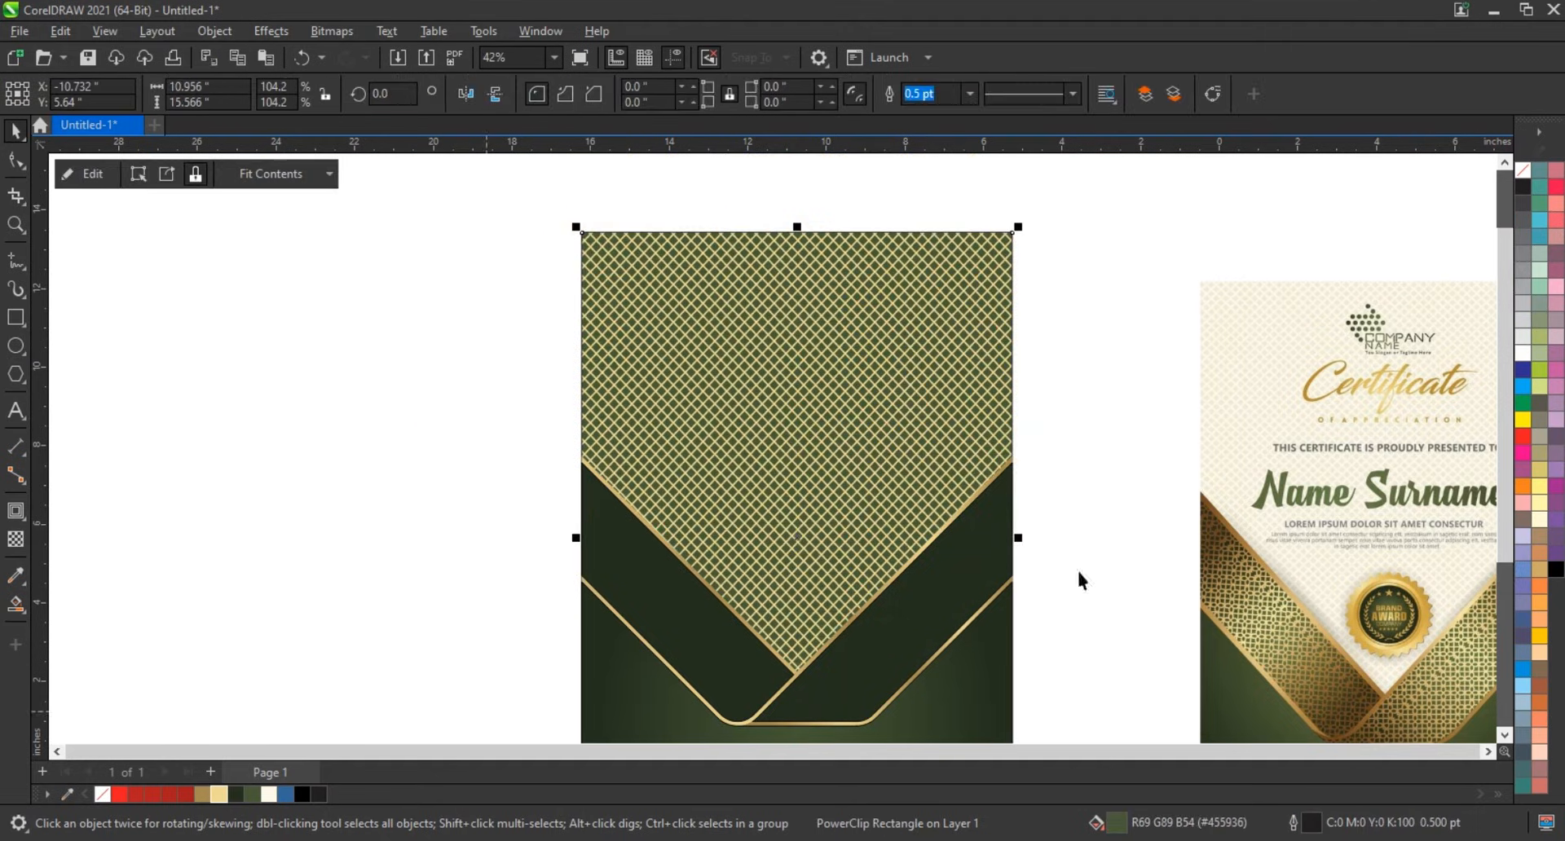
# Step: Fill the background rectangle behind the gold grid with white
pyautogui.click(1522, 352)
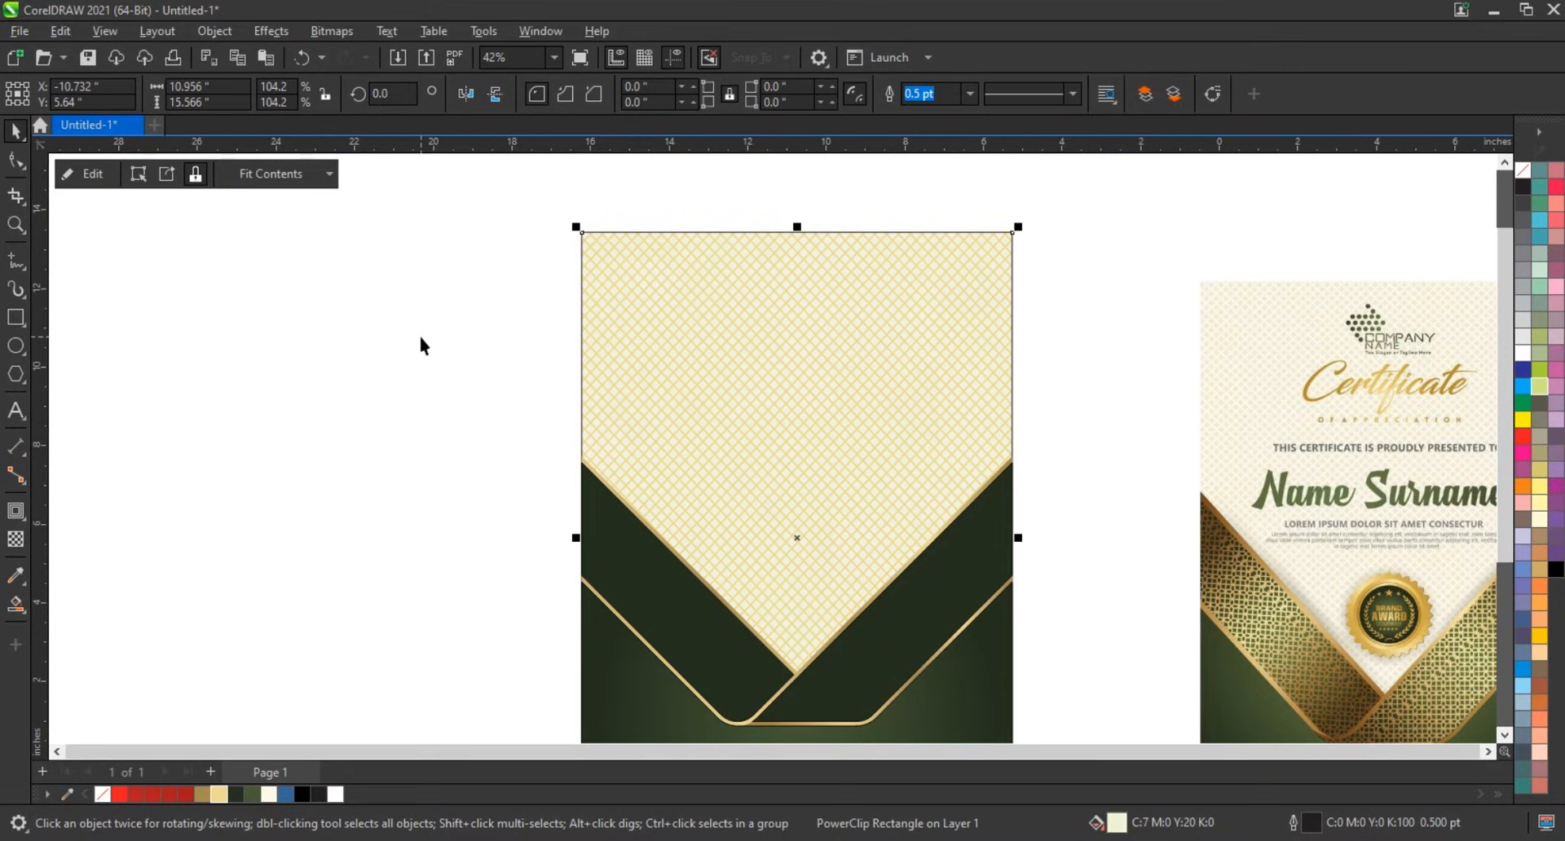
pyautogui.click(386, 349)
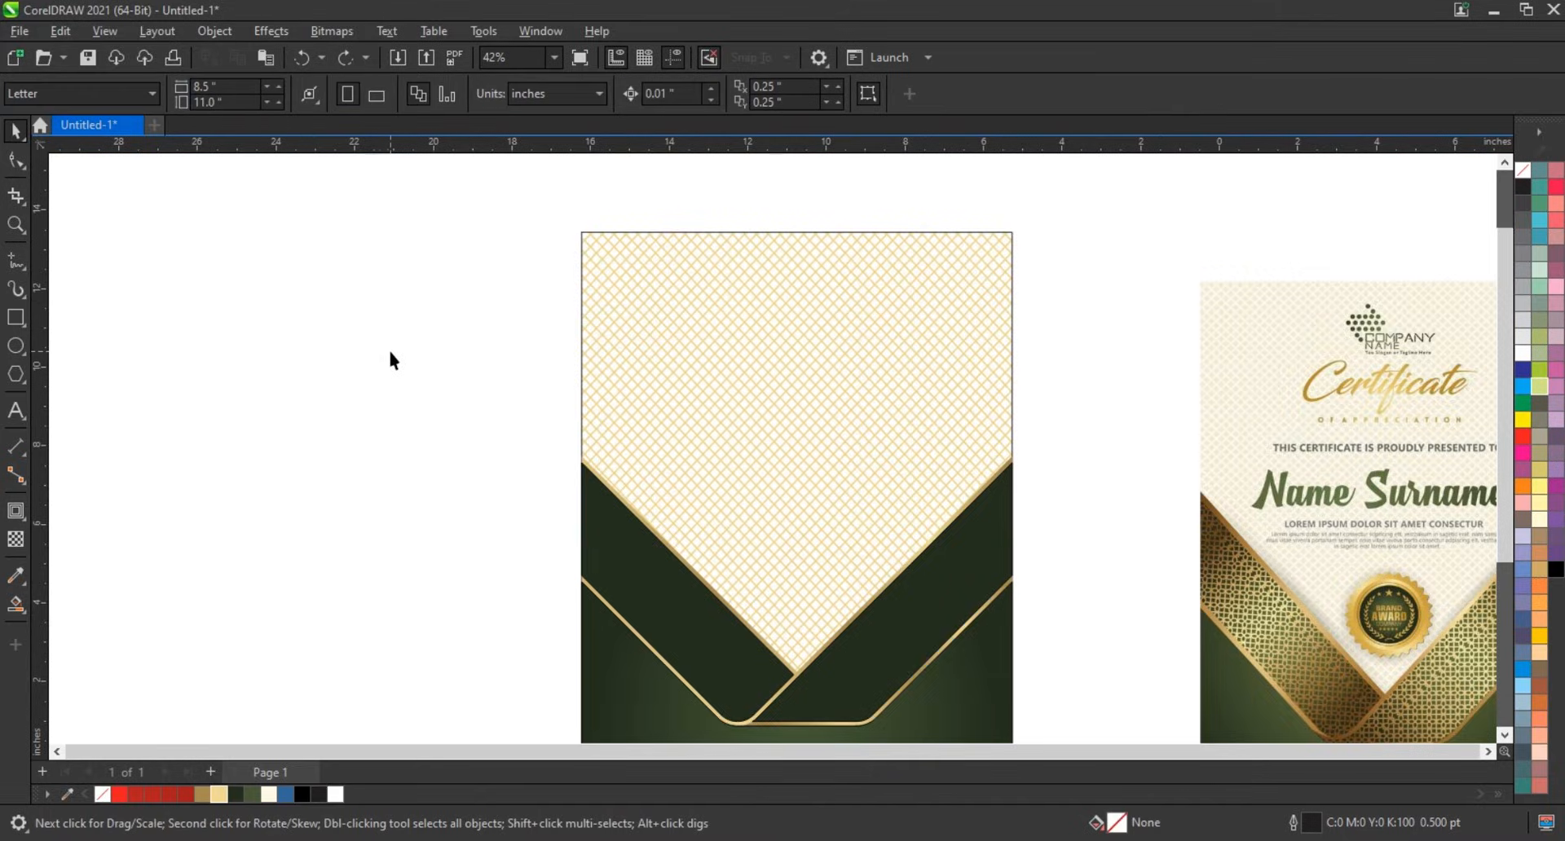
pyautogui.scroll(-2, 394, 359)
pyautogui.moveTo(1057, 640); pyautogui.dragTo(1102, 657)
pyautogui.hotkey('shift', 'F2')
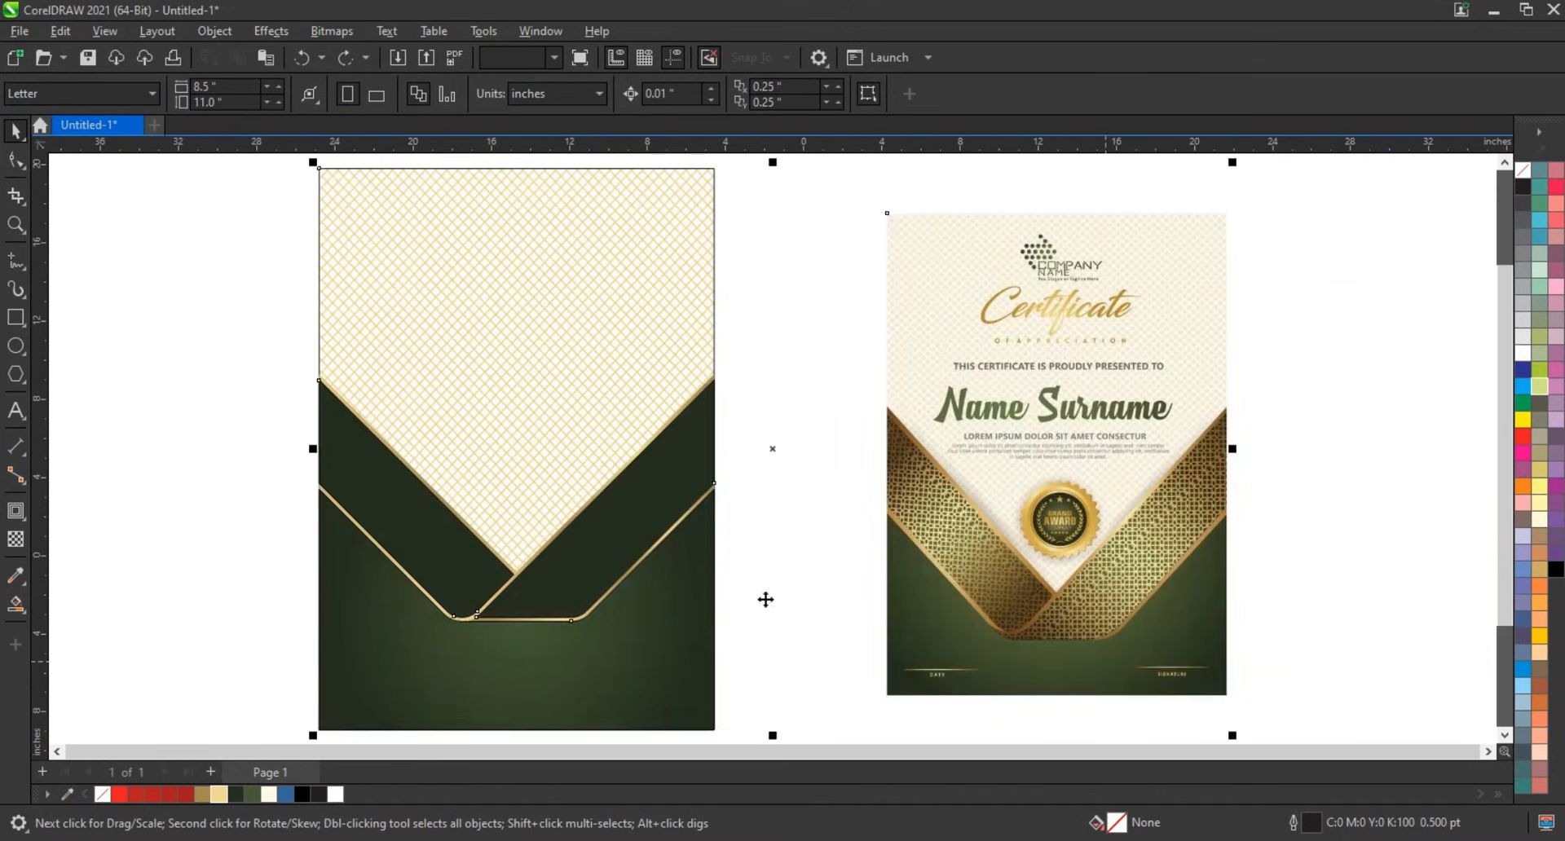
pyautogui.press('Escape')
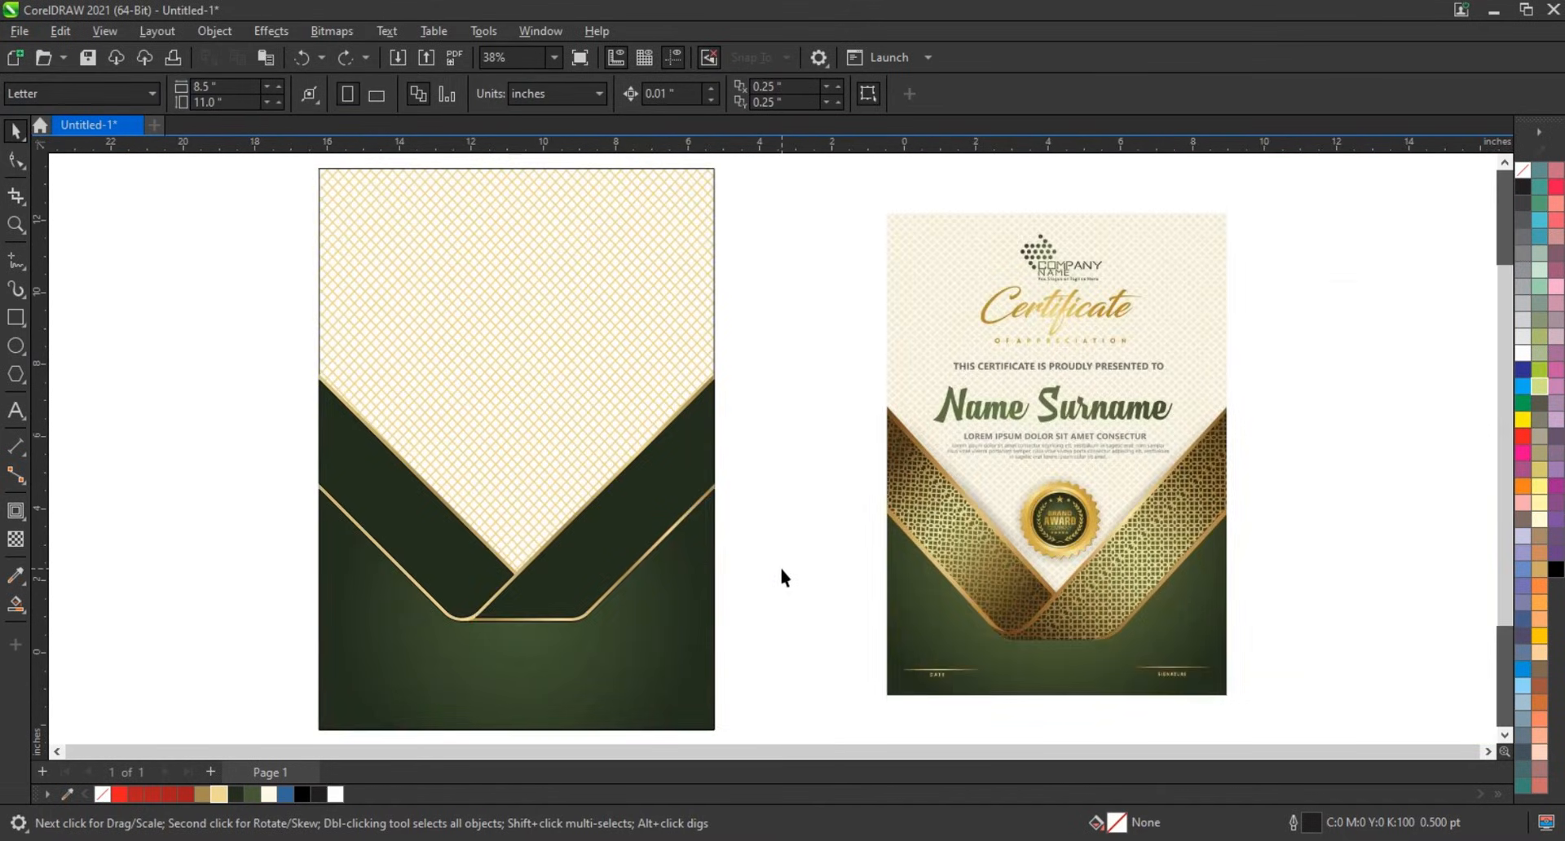
# Step: Draw a regular six-sided polygon about 1.12 in tall in the empty area beside the certificate
pyautogui.press('F4')
pyautogui.press('z')
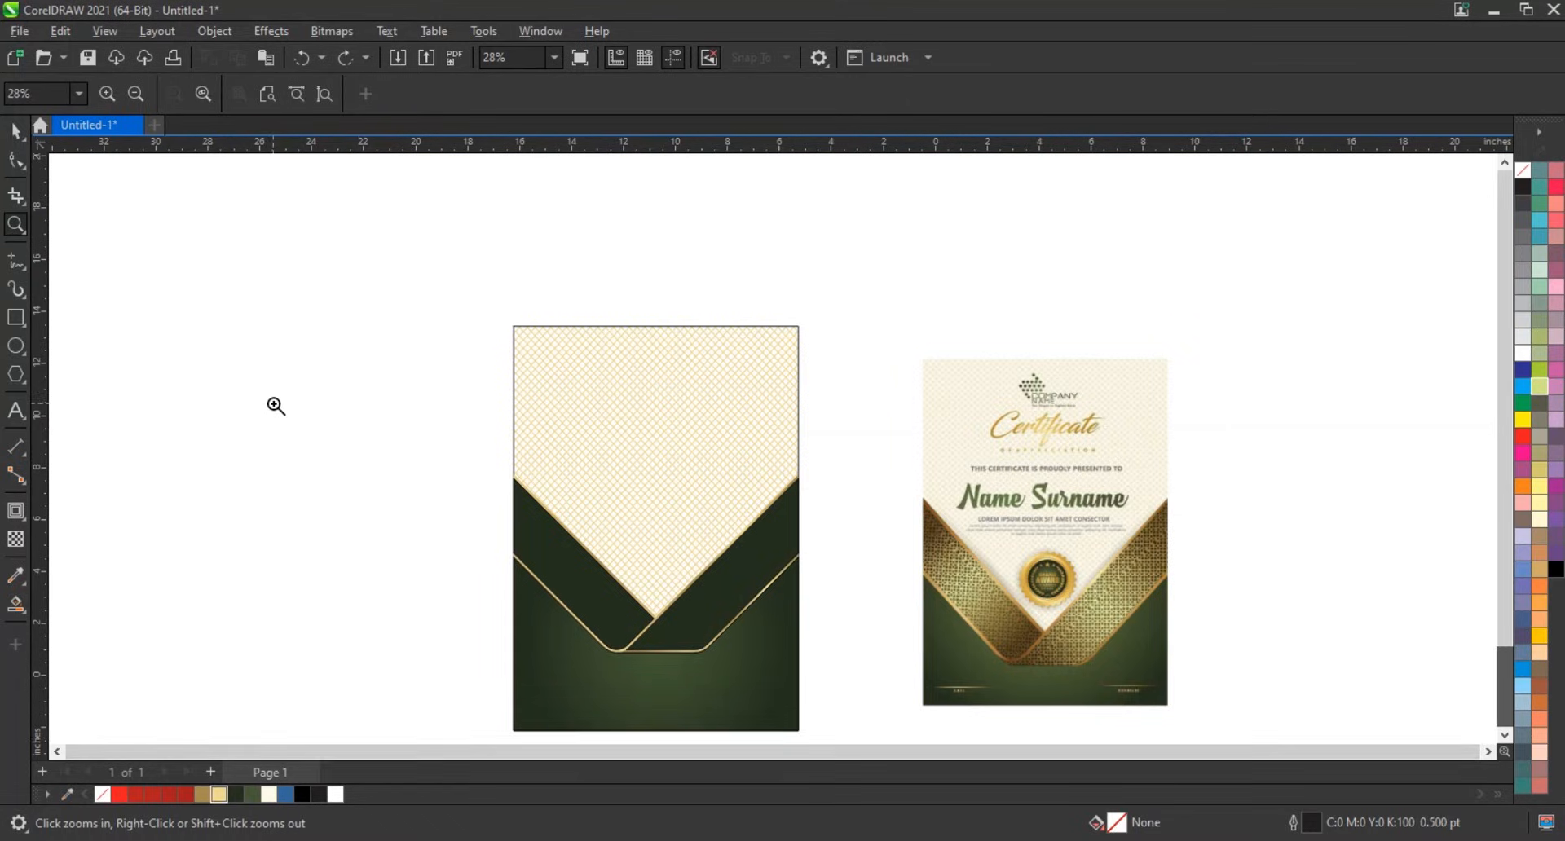
pyautogui.moveTo(261, 397); pyautogui.dragTo(441, 545)
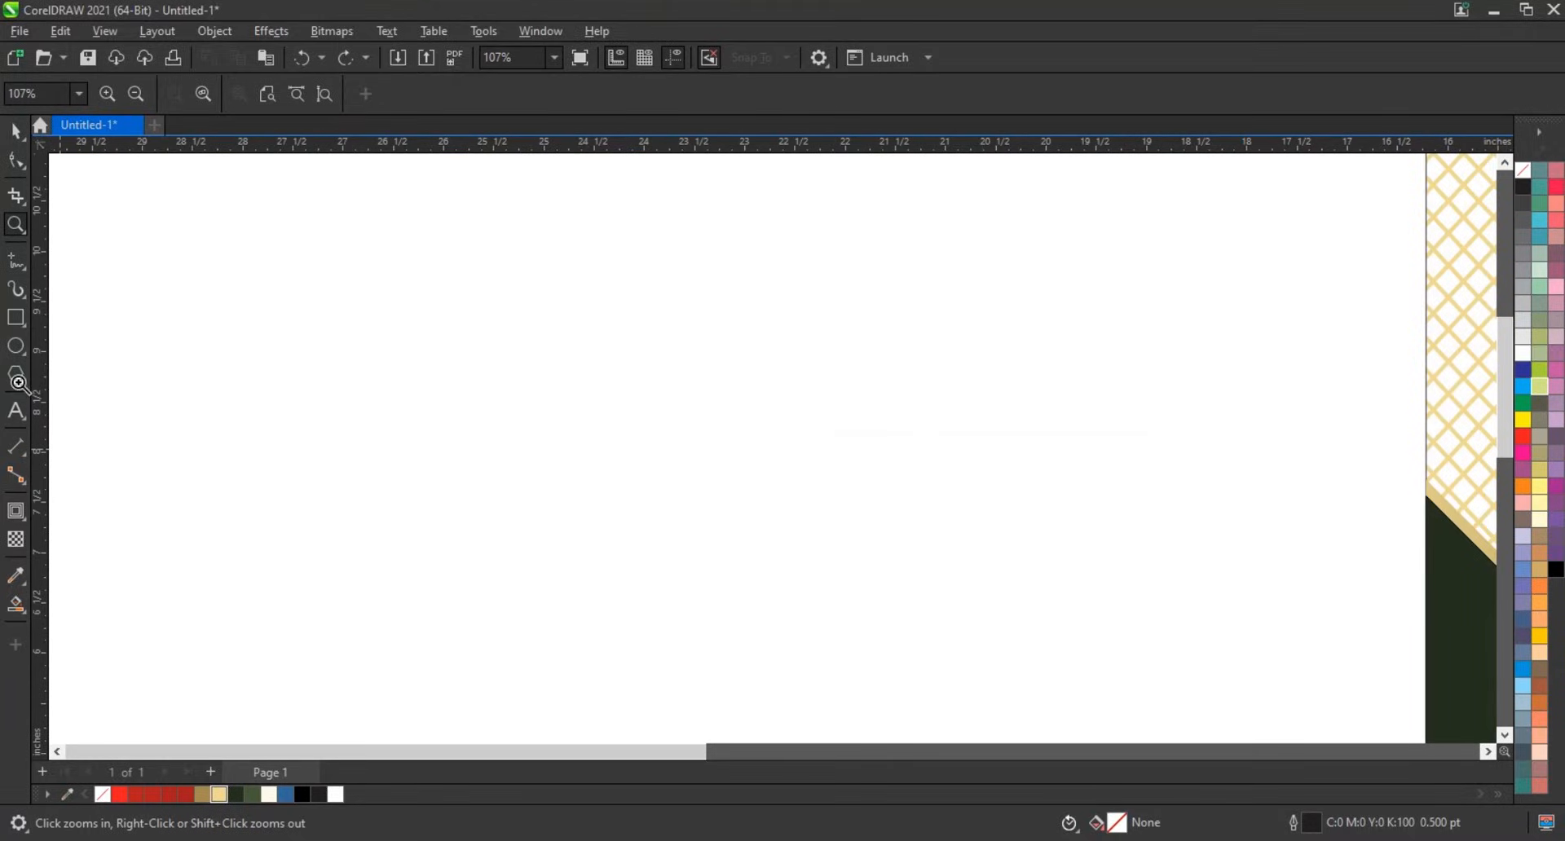
pyautogui.click(18, 377)
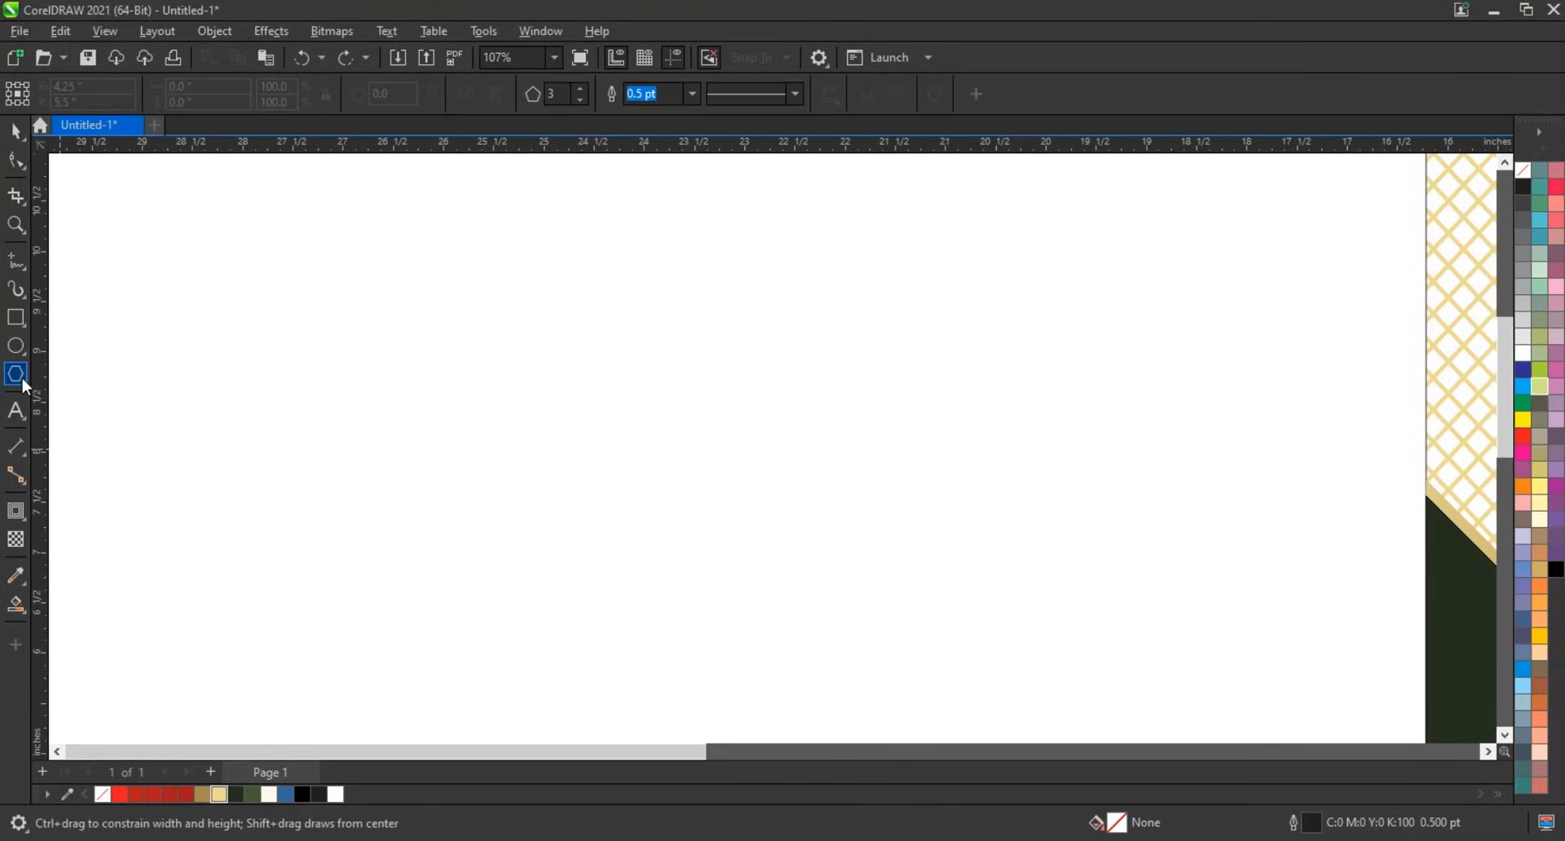
pyautogui.click(580, 89)
pyautogui.click(581, 89)
pyautogui.click(583, 92)
pyautogui.moveTo(554, 317); pyautogui.dragTo(626, 380)
# Step: Stretch the hexagon sideways by its nodes to about 2.66 in wide and set its outline width to 3 pt
pyautogui.click(16, 161)
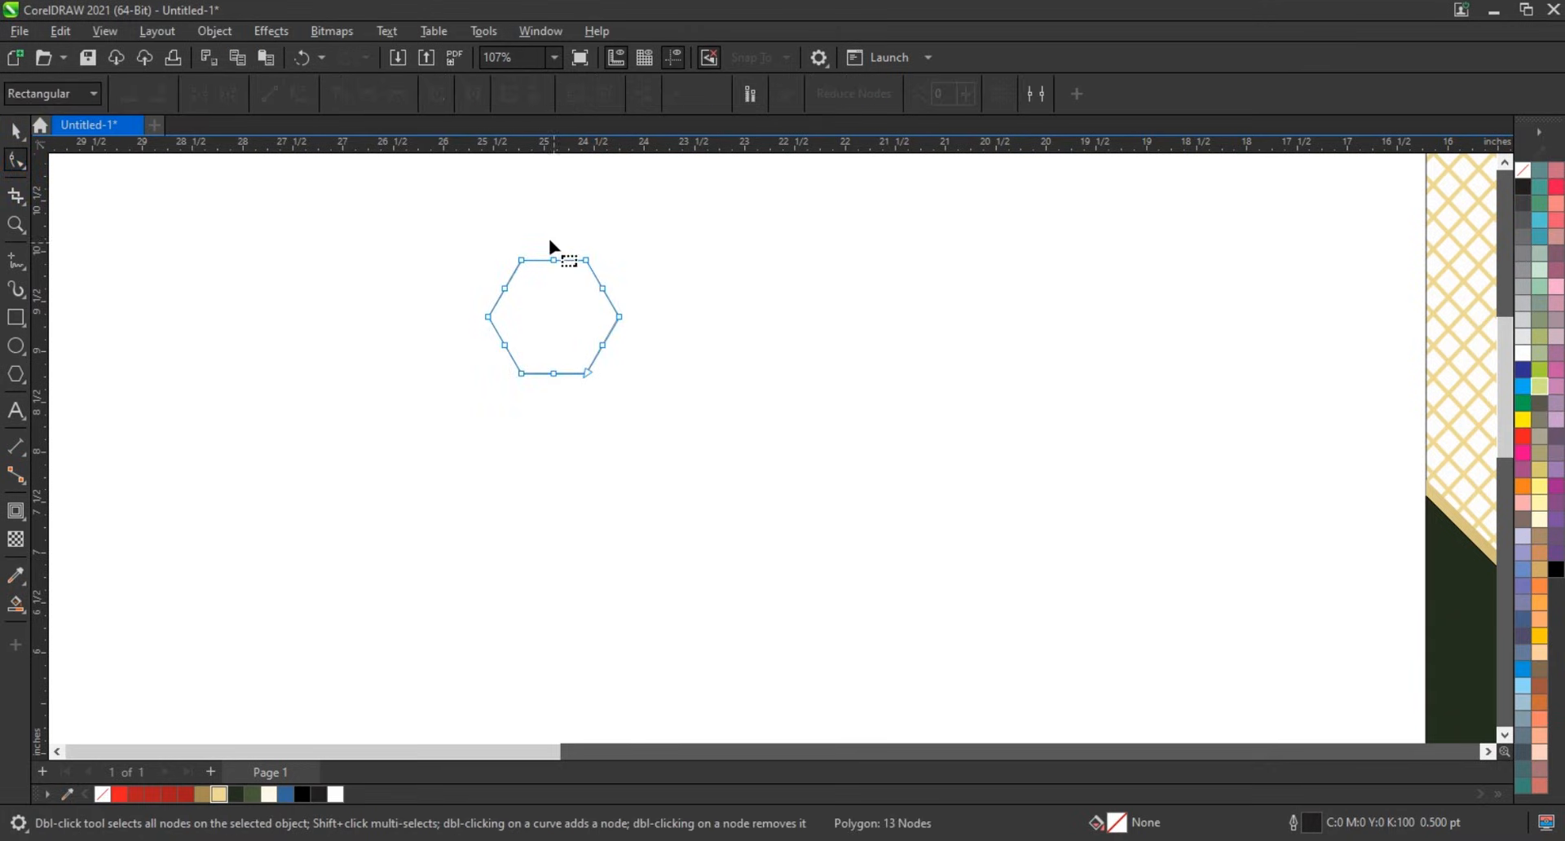
pyautogui.moveTo(550, 239); pyautogui.dragTo(726, 374)
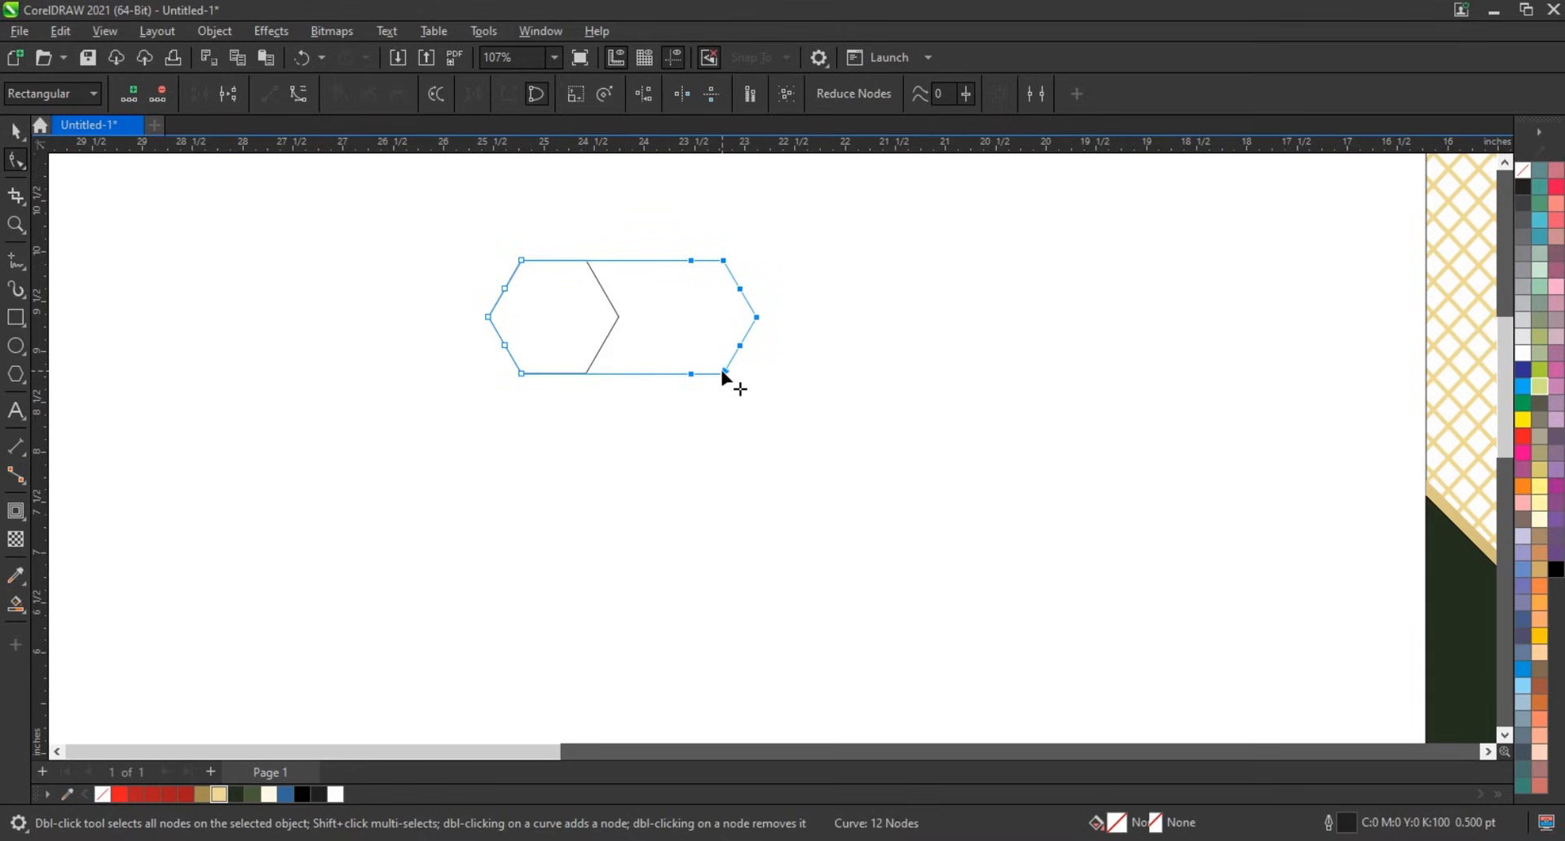
pyautogui.click(15, 131)
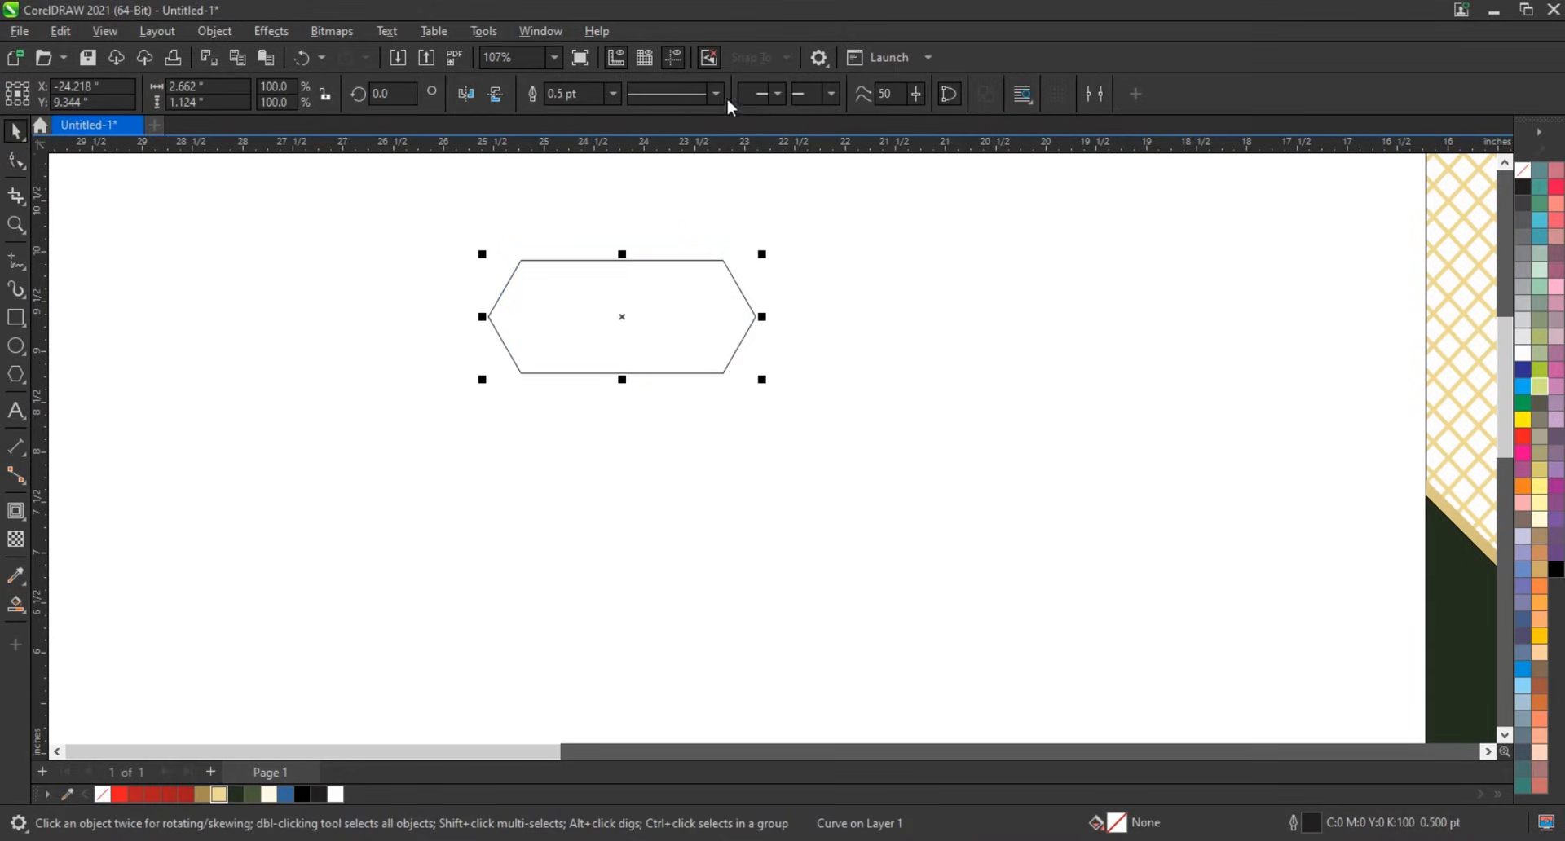
pyautogui.click(619, 94)
pyautogui.click(574, 218)
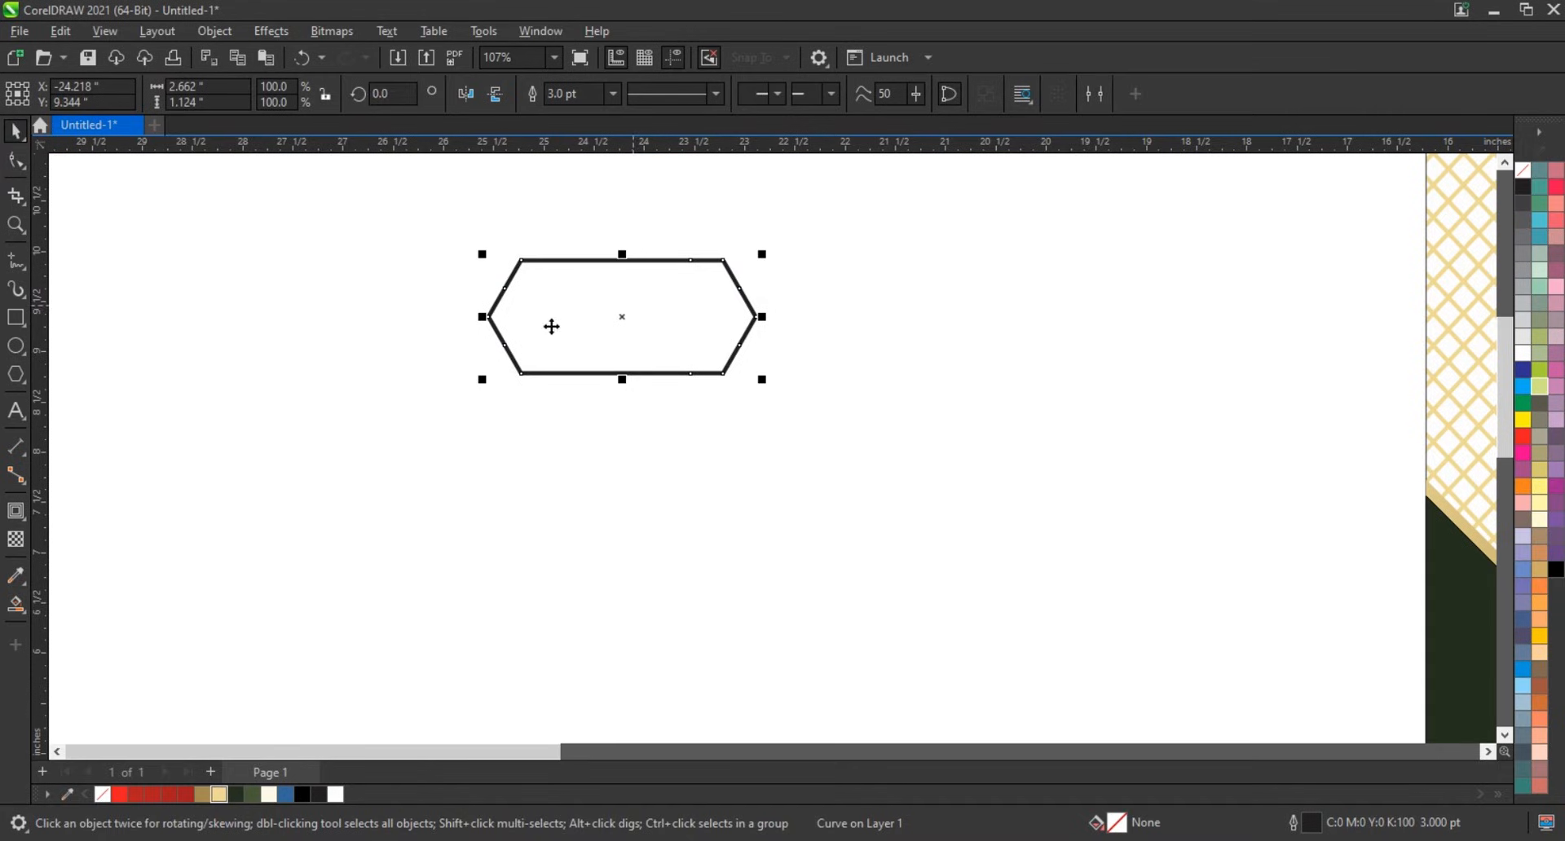
# Step: Add a mirrored copy of the elongated hexagon tip to tip beside it and a copy of the pair rotated to 270°
pyautogui.moveTo(482, 316); pyautogui.dragTo(838, 323)
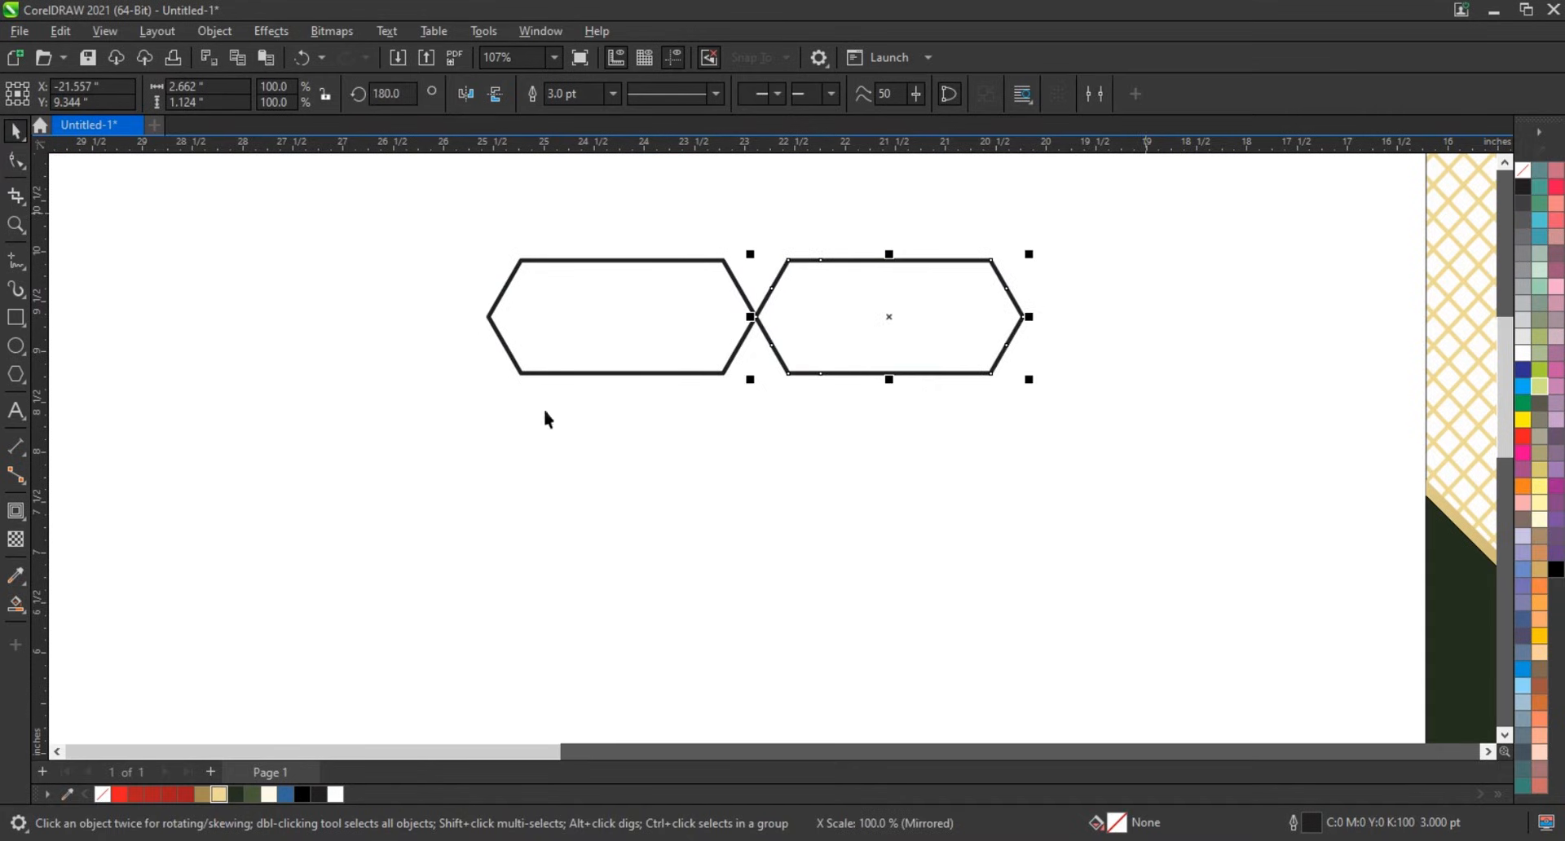
pyautogui.moveTo(1147, 212); pyautogui.dragTo(448, 437)
pyautogui.click(846, 375)
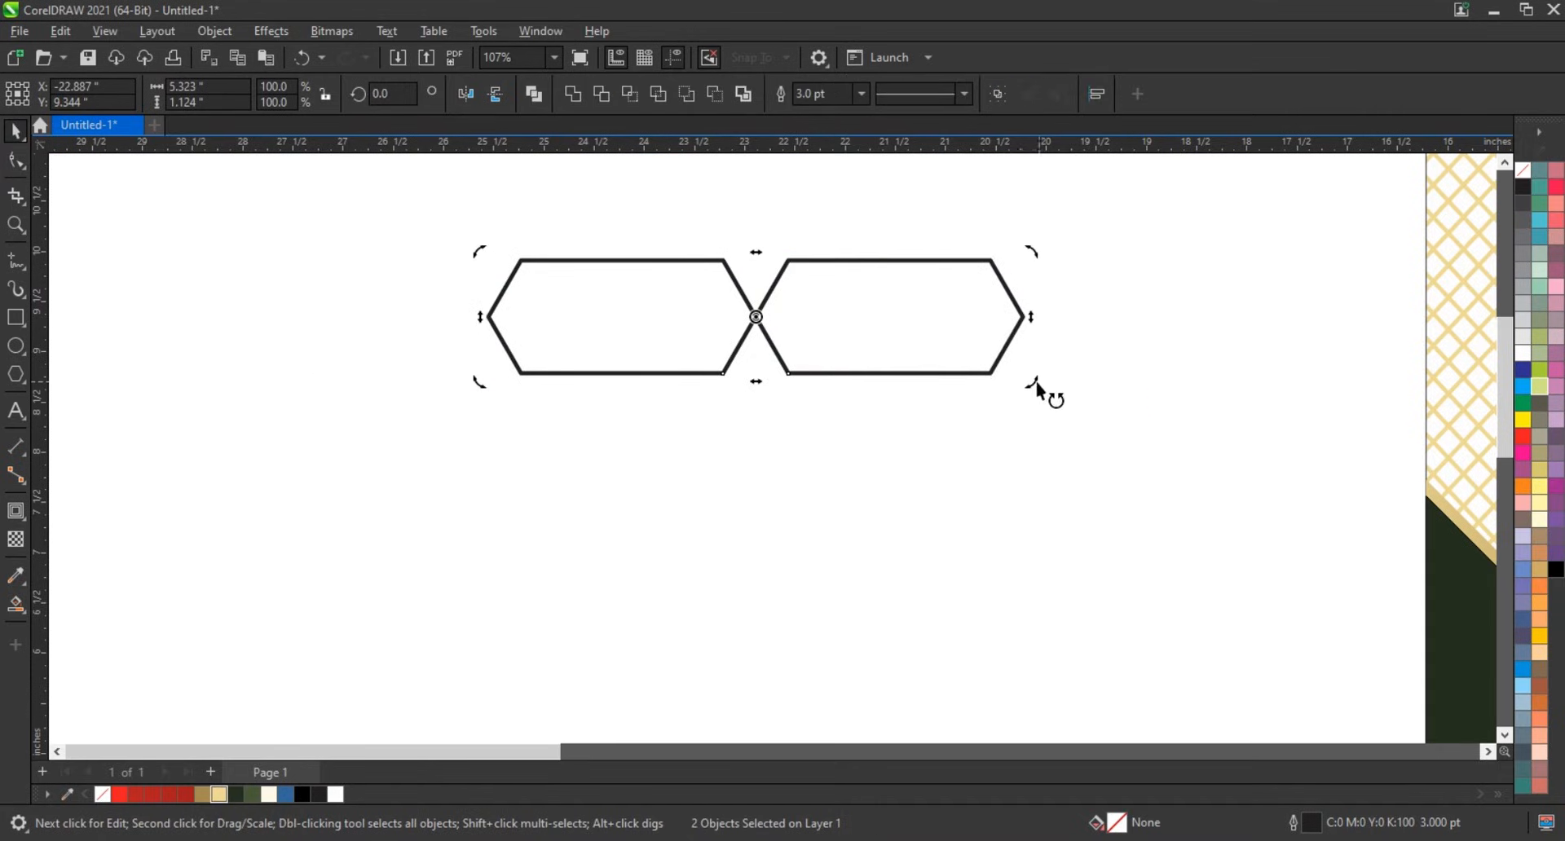
pyautogui.moveTo(1036, 385); pyautogui.dragTo(726, 558)
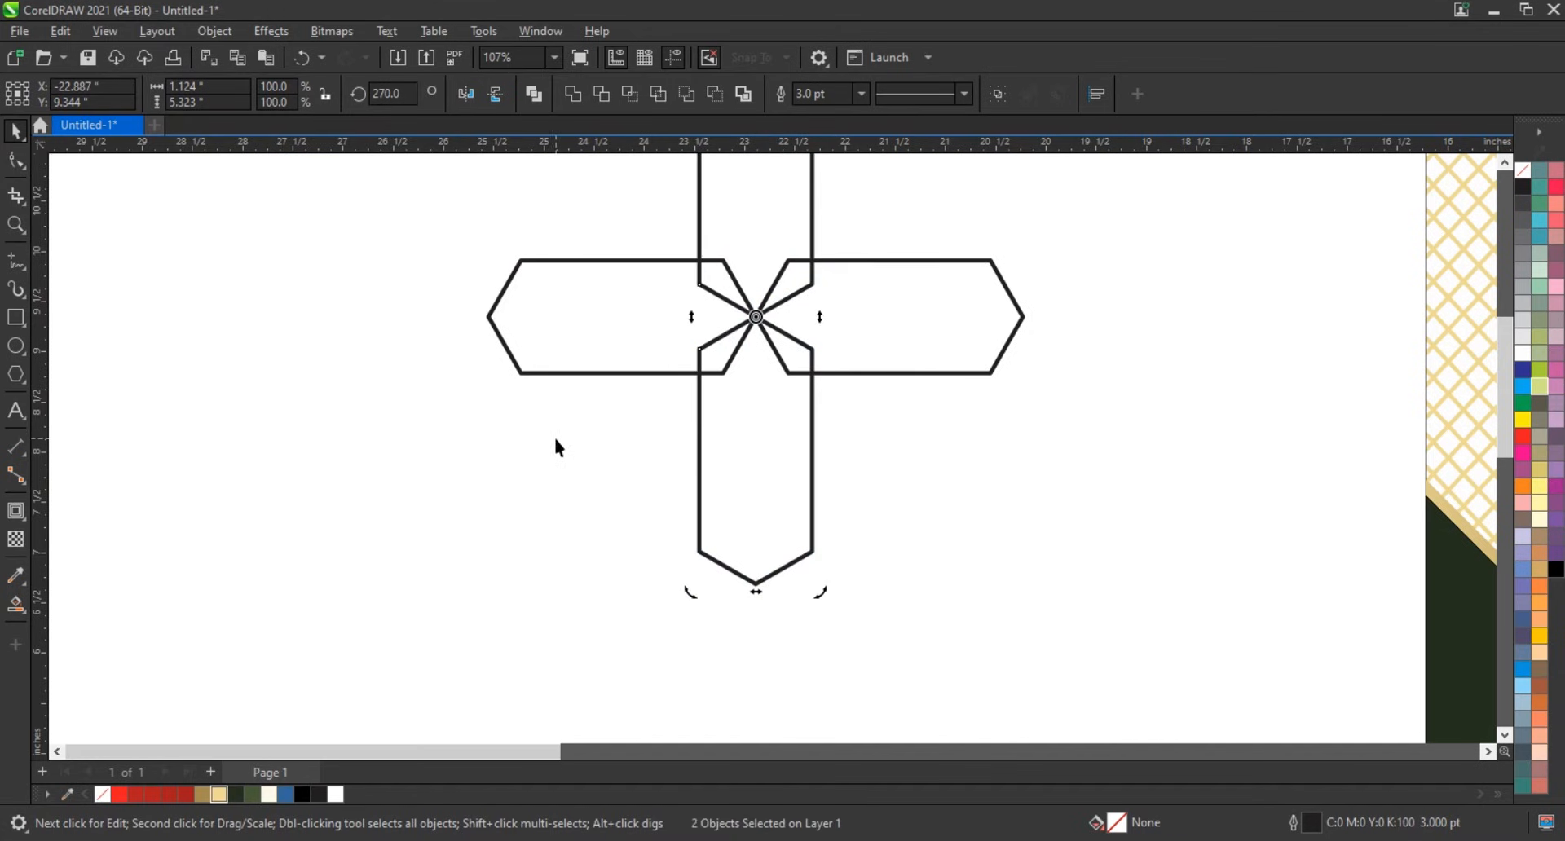
pyautogui.click(614, 502)
# Step: Add a copy of the four-petal cross rotated by 45° about its centre to form an eight-petal rosette
pyautogui.scroll(-2, 615, 502)
pyautogui.moveTo(899, 538); pyautogui.dragTo(913, 388)
pyautogui.click(751, 449)
pyautogui.click(956, 399)
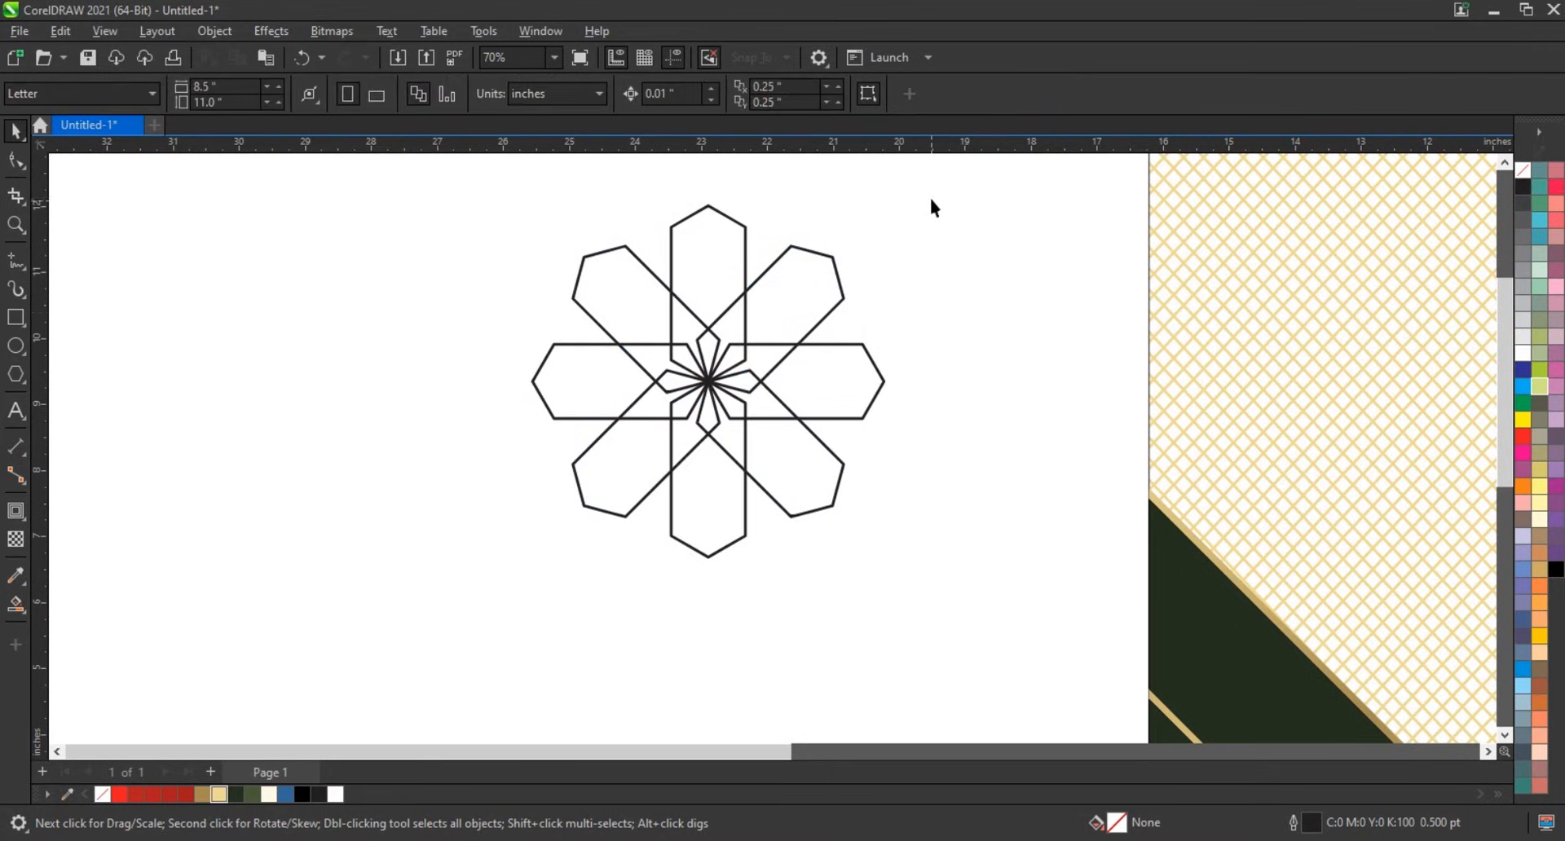
# Step: Combine the eight petals of the rosette into a single curve
pyautogui.moveTo(475, 586); pyautogui.dragTo(462, 496)
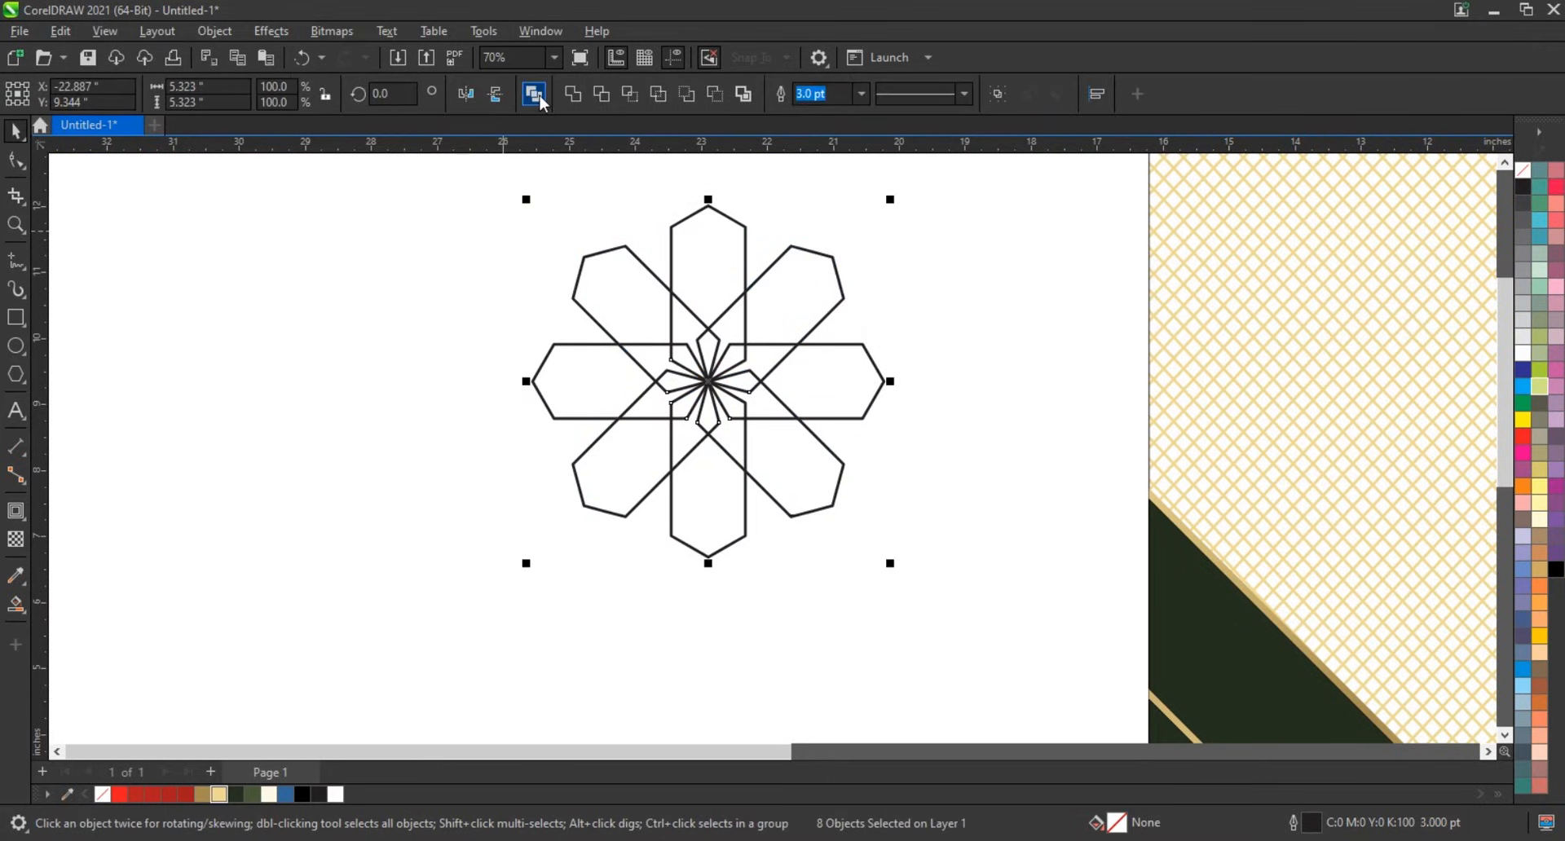
pyautogui.scroll(-2, 649, 457)
pyautogui.hotkey('ctrl', 'l')
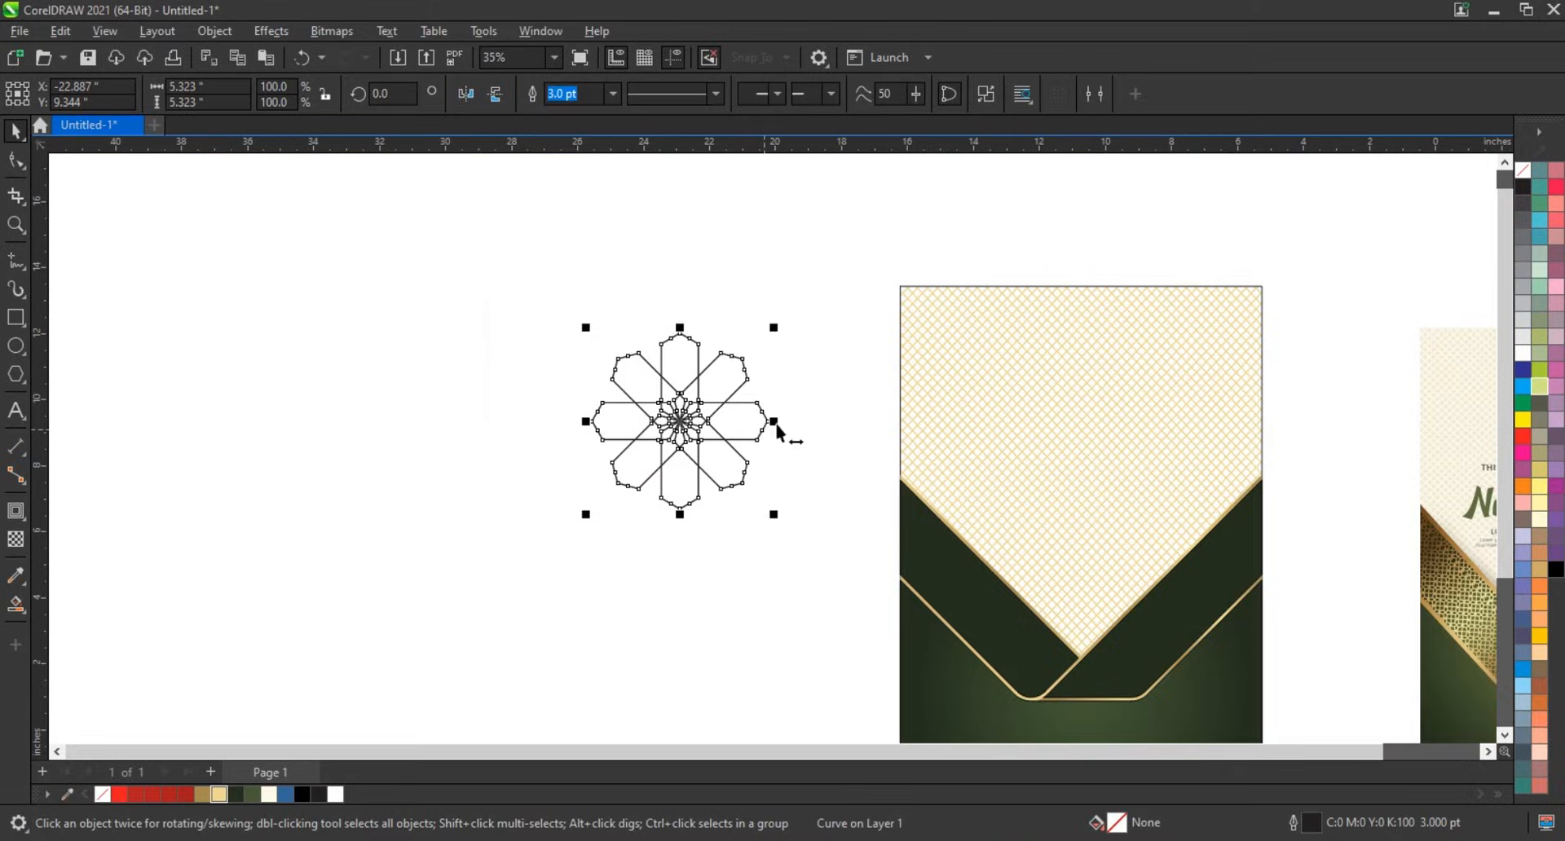
# Step: Add a mirrored copy of the rosette touching its left edge and repeat the duplication to build a row of 19 rosettes
pyautogui.moveTo(775, 423); pyautogui.dragTo(568, 444)
pyautogui.scroll(-4, 616, 495)
pyautogui.hotkey('ctrl', 'r')
pyautogui.hotkey('ctrl', 'r')
pyautogui.hotkey('ctrl', 'r')
pyautogui.hotkey('ctrl', 'r')
pyautogui.hotkey('ctrl', 'r')
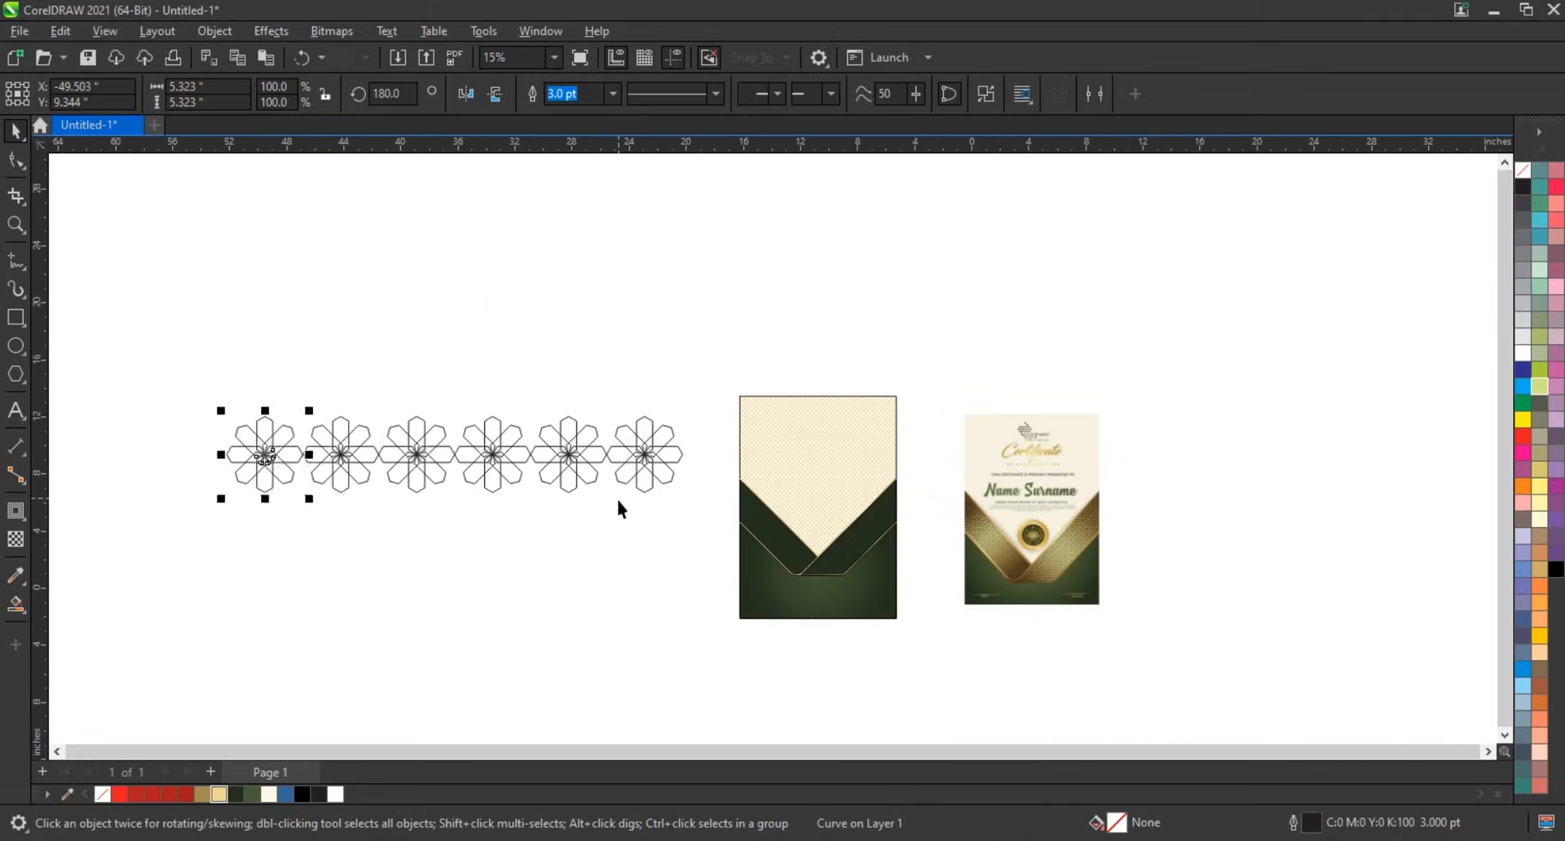
pyautogui.hotkey('ctrl', 'r')
pyautogui.hotkey('ctrl', 'r')
pyautogui.hotkey('ctrl', 'r')
pyautogui.hotkey('ctrl', 'r')
pyautogui.hotkey('ctrl', 'r')
pyautogui.scroll(-2, 619, 503)
pyautogui.hotkey('ctrl', 'r')
pyautogui.hotkey('ctrl', 'r')
pyautogui.hotkey('ctrl', 'r')
pyautogui.hotkey('ctrl', 'r')
pyautogui.hotkey('ctrl', 'r')
pyautogui.hotkey('ctrl', 'r')
pyautogui.hotkey('ctrl', 'r')
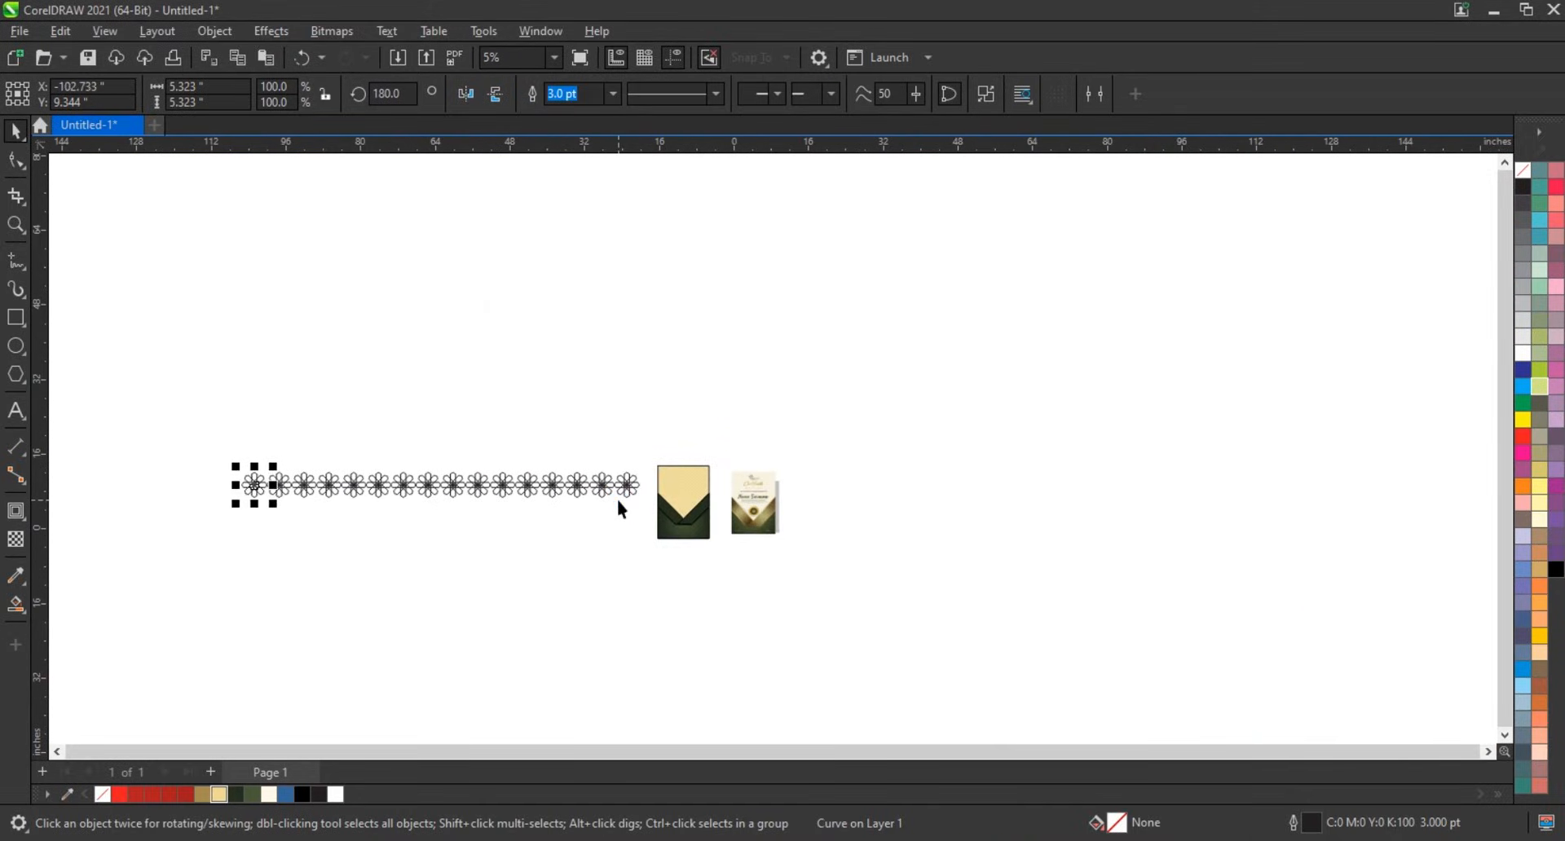
# Step: Combine the row of rosettes into one curve and scale it down to about 44.11 in long
pyautogui.moveTo(163, 450); pyautogui.dragTo(641, 528)
pyautogui.hotkey('shift', 'F2')
pyautogui.hotkey('ctrl', 'l')
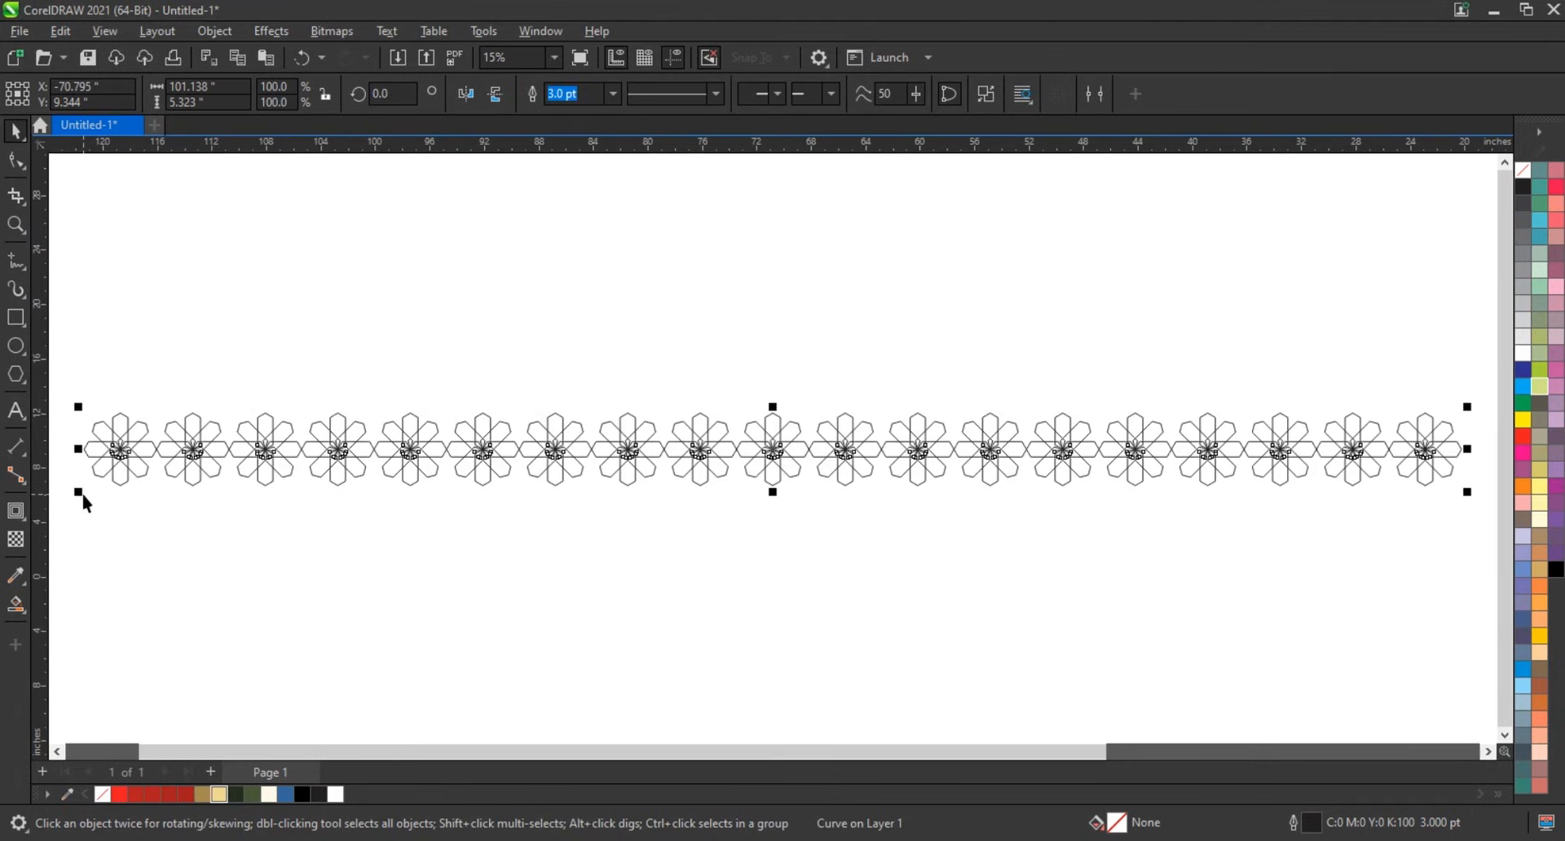
pyautogui.moveTo(78, 492); pyautogui.dragTo(856, 506)
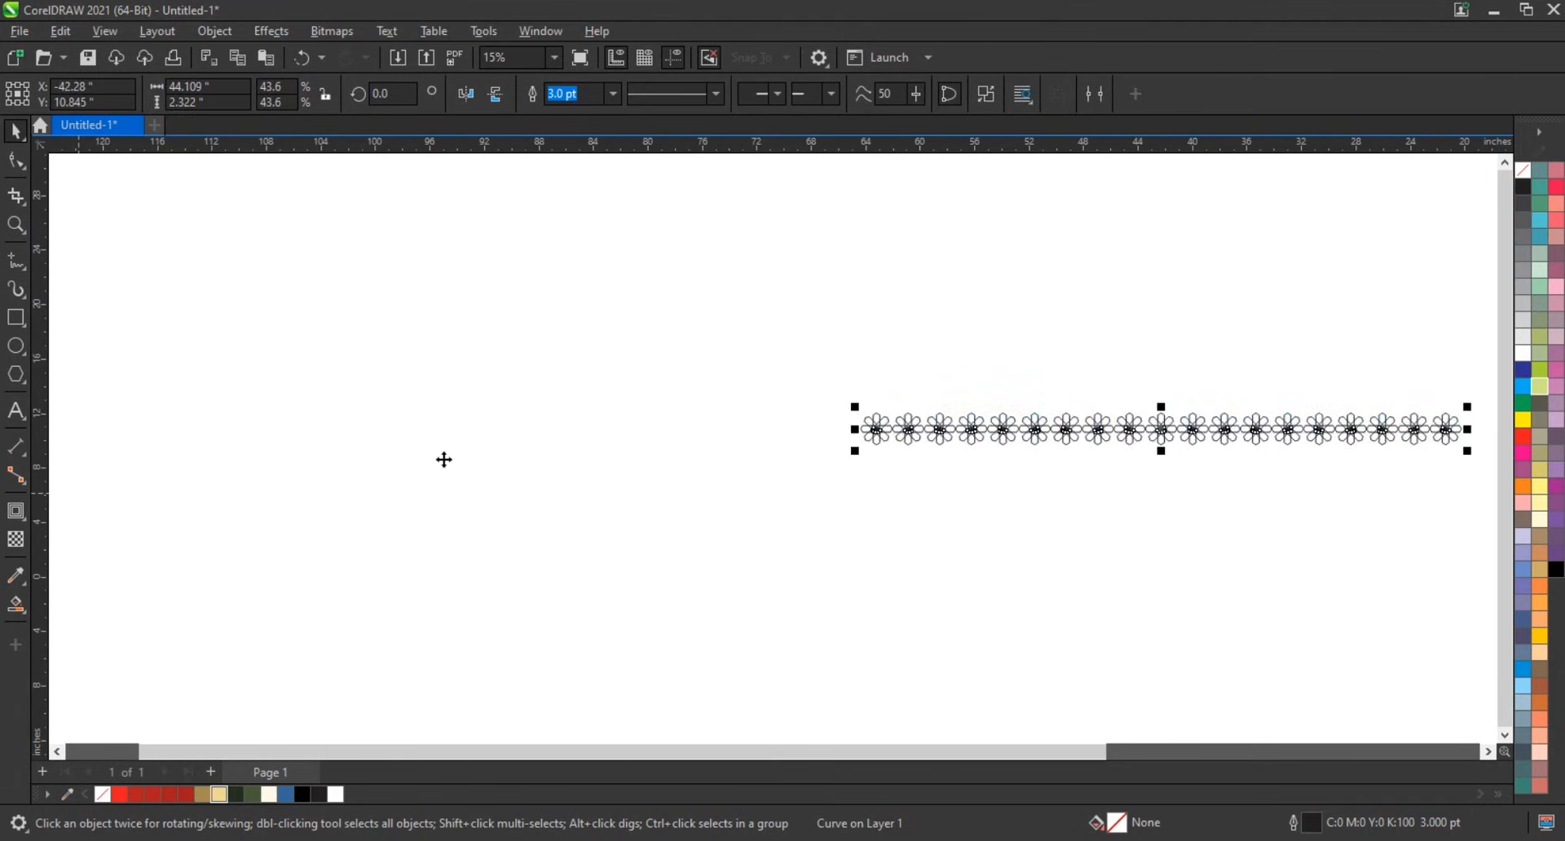
pyautogui.hotkey('shift', 'F2')
# Step: Copy the rosette row beneath itself with a half-rosette offset, and duplicate the two rows directly below them
pyautogui.moveTo(691, 518); pyautogui.dragTo(675, 520)
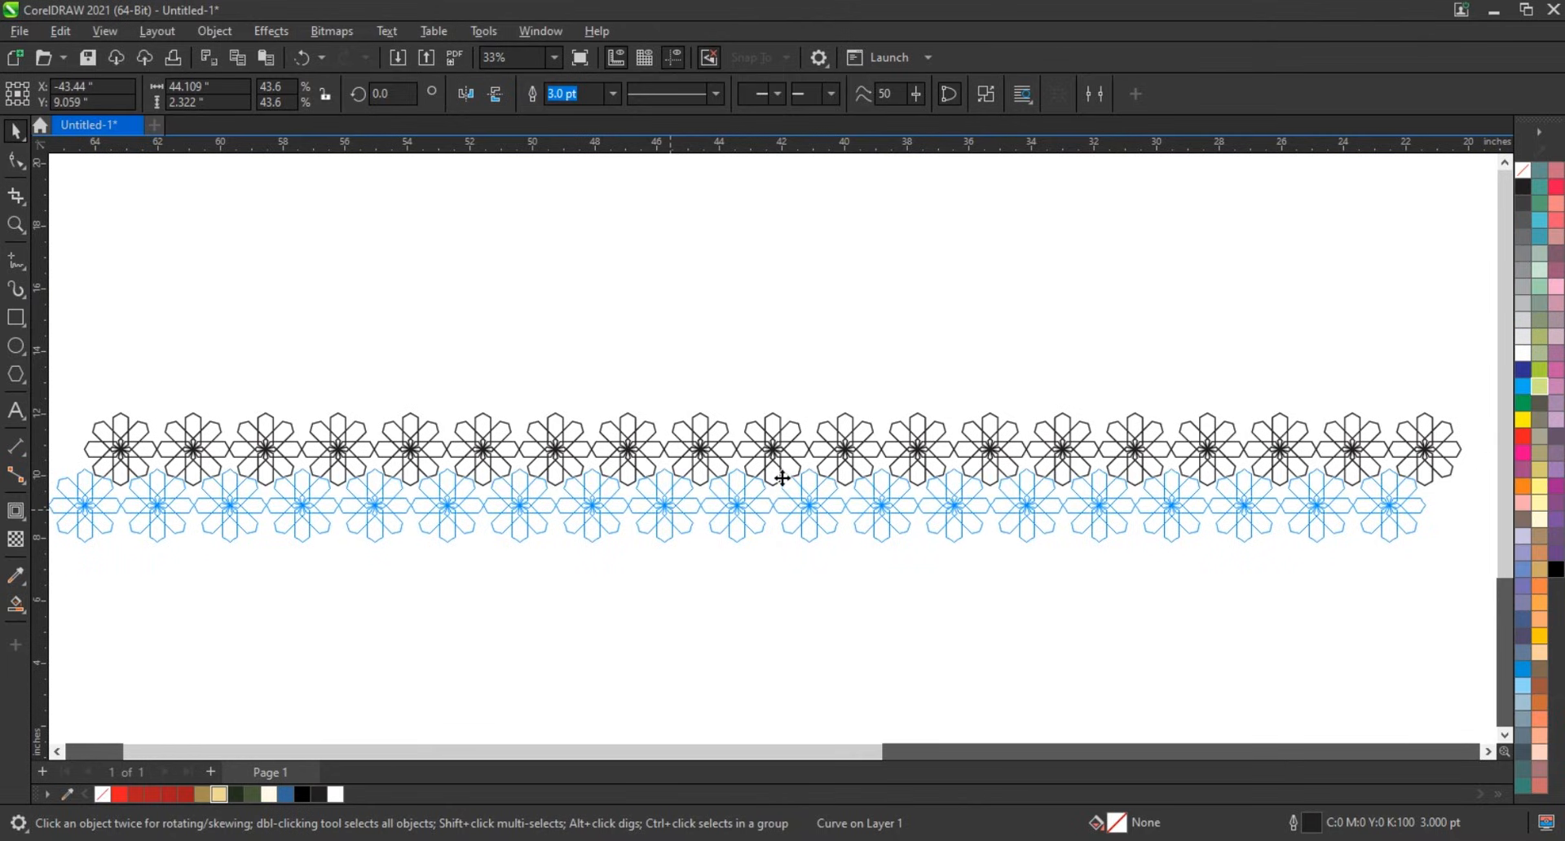
pyautogui.keyDown('shift'); pyautogui.click(776, 445); pyautogui.keyUp('shift')
pyautogui.moveTo(732, 506); pyautogui.dragTo(737, 623)
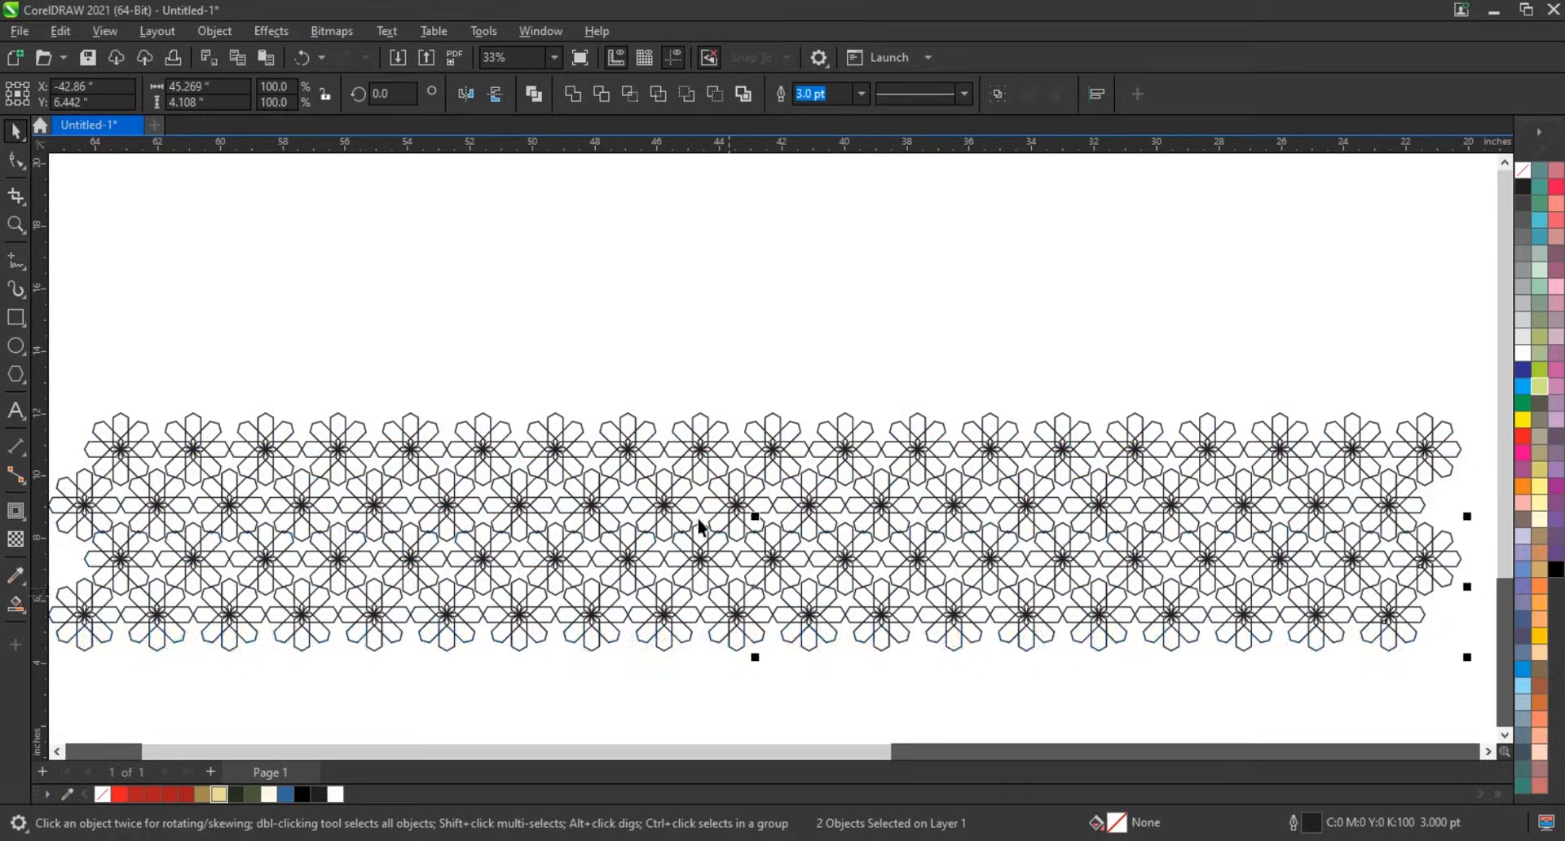
# Step: Combine all the staggered rosette rows into a single pattern curve
pyautogui.scroll(-2, 698, 516)
pyautogui.scroll(-1, 698, 516)
pyautogui.moveTo(364, 448); pyautogui.dragTo(1038, 664)
pyautogui.click(530, 96)
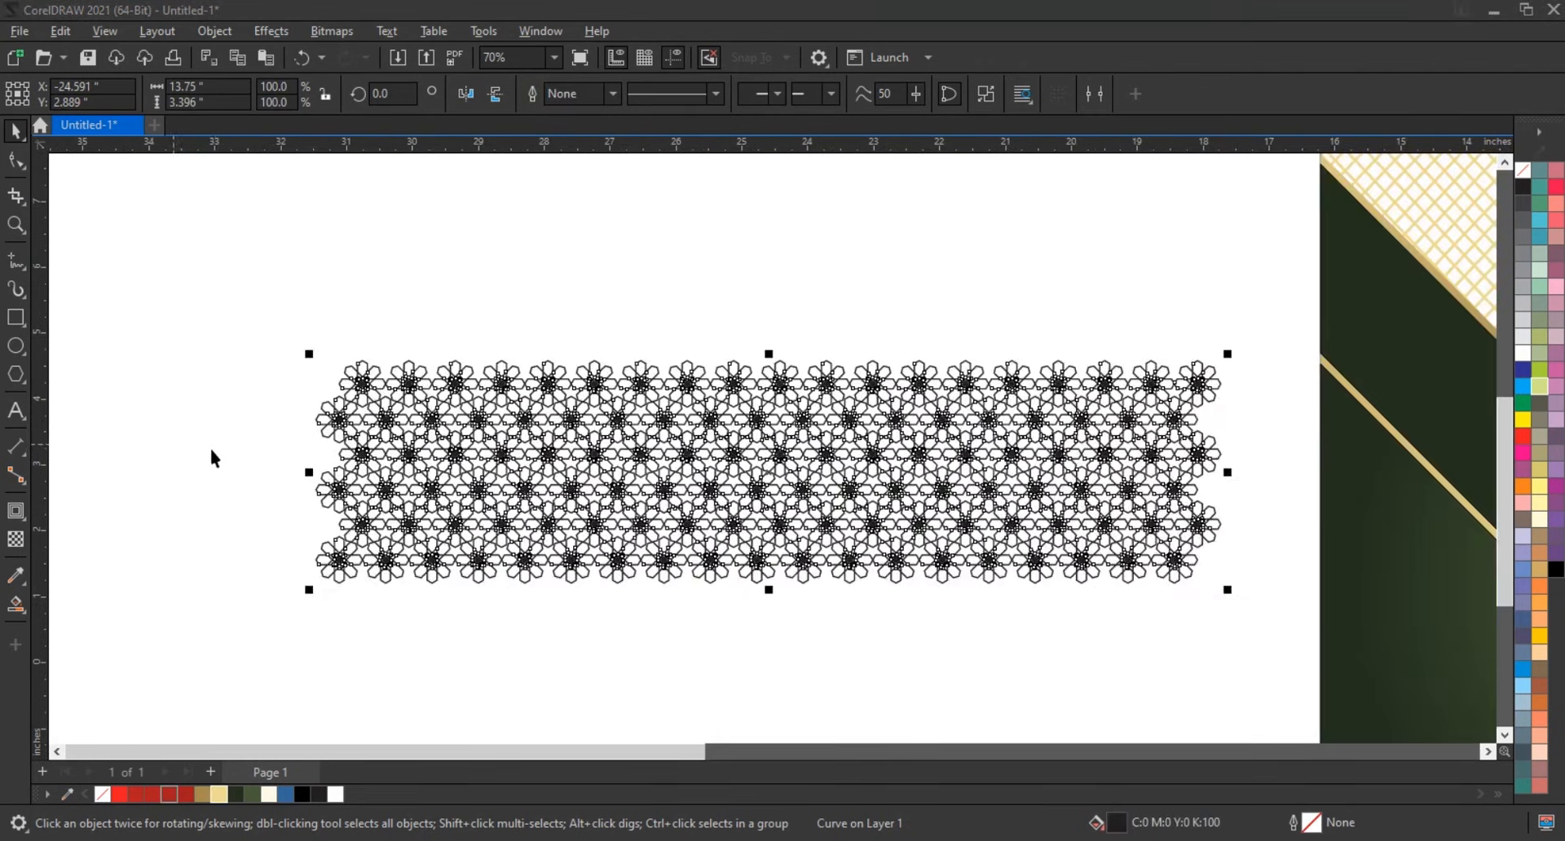
# Step: Rotate the rosette pattern to 315°, scale it down and place it over the left dark green band
pyautogui.scroll(-1, 230, 475)
pyautogui.click(978, 549)
pyautogui.moveTo(985, 561); pyautogui.dragTo(780, 685)
pyautogui.click(520, 593)
pyautogui.moveTo(673, 530); pyautogui.dragTo(1182, 478)
pyautogui.hscroll(3, 1135, 560)
pyautogui.moveTo(1074, 746); pyautogui.dragTo(905, 576)
pyautogui.press('z')
pyautogui.moveTo(572, 252); pyautogui.dragTo(1277, 613)
pyautogui.press('space')
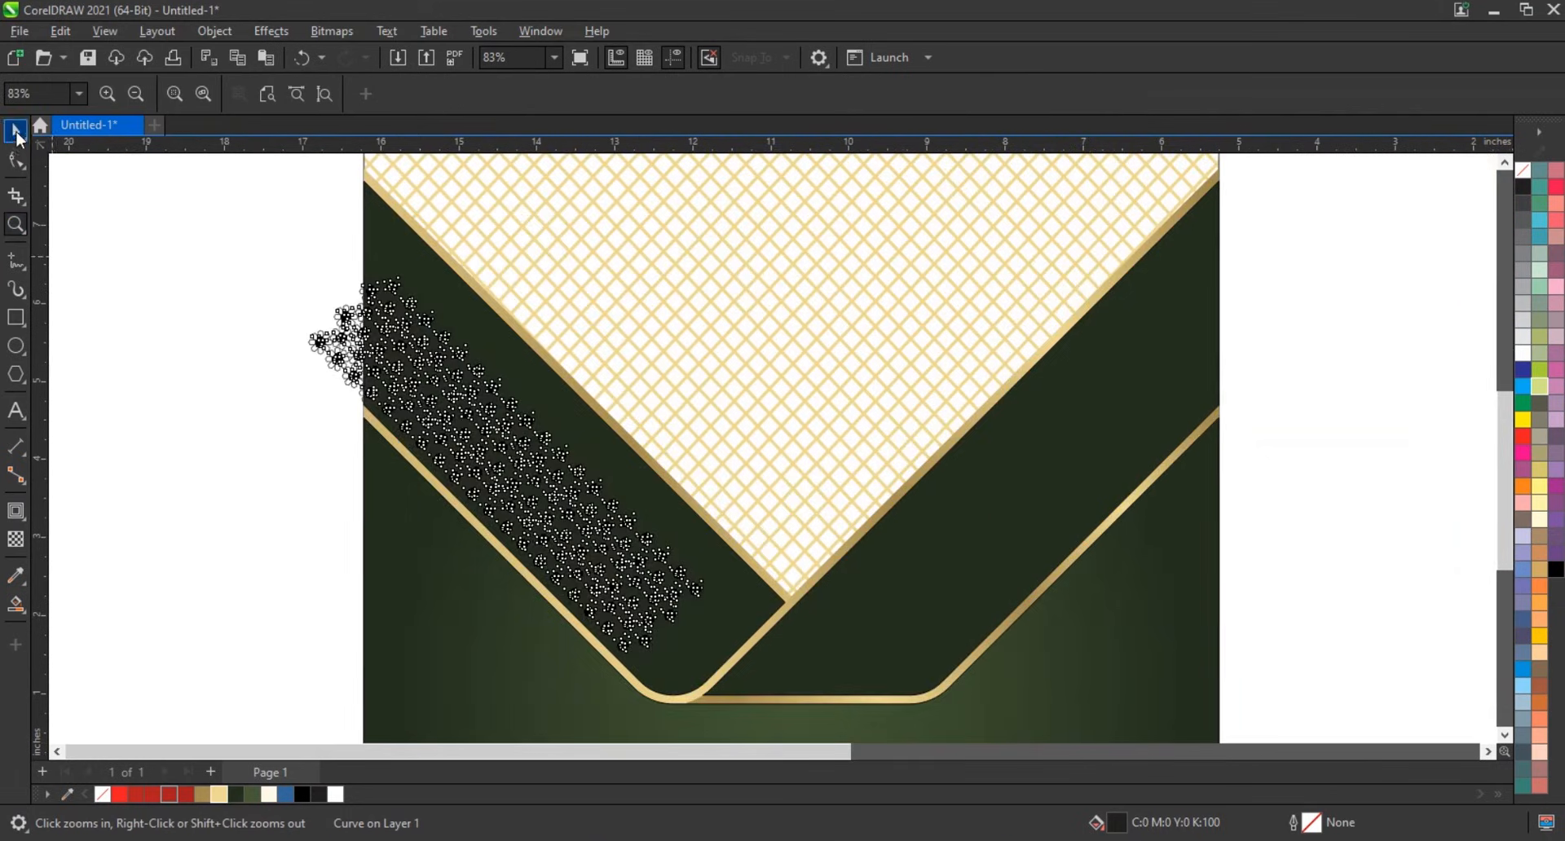
# Step: Copy the gold fountain fill from the existing gold artwork onto the rosette pattern
pyautogui.click(339, 339)
pyautogui.click(69, 34)
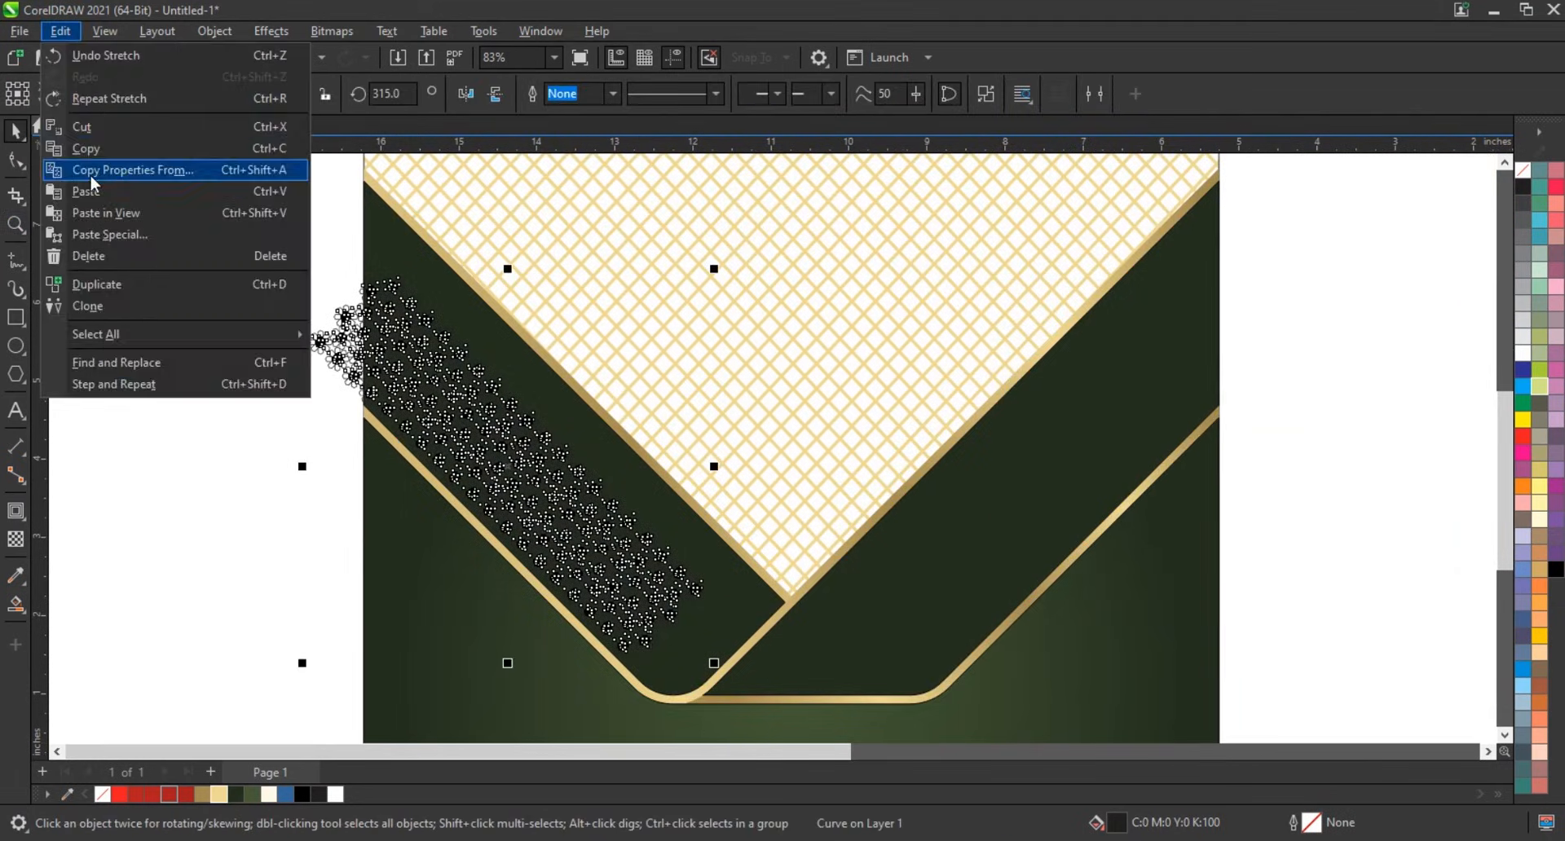
pyautogui.click(130, 169)
pyautogui.click(811, 460)
pyautogui.click(640, 458)
pyautogui.press('Escape')
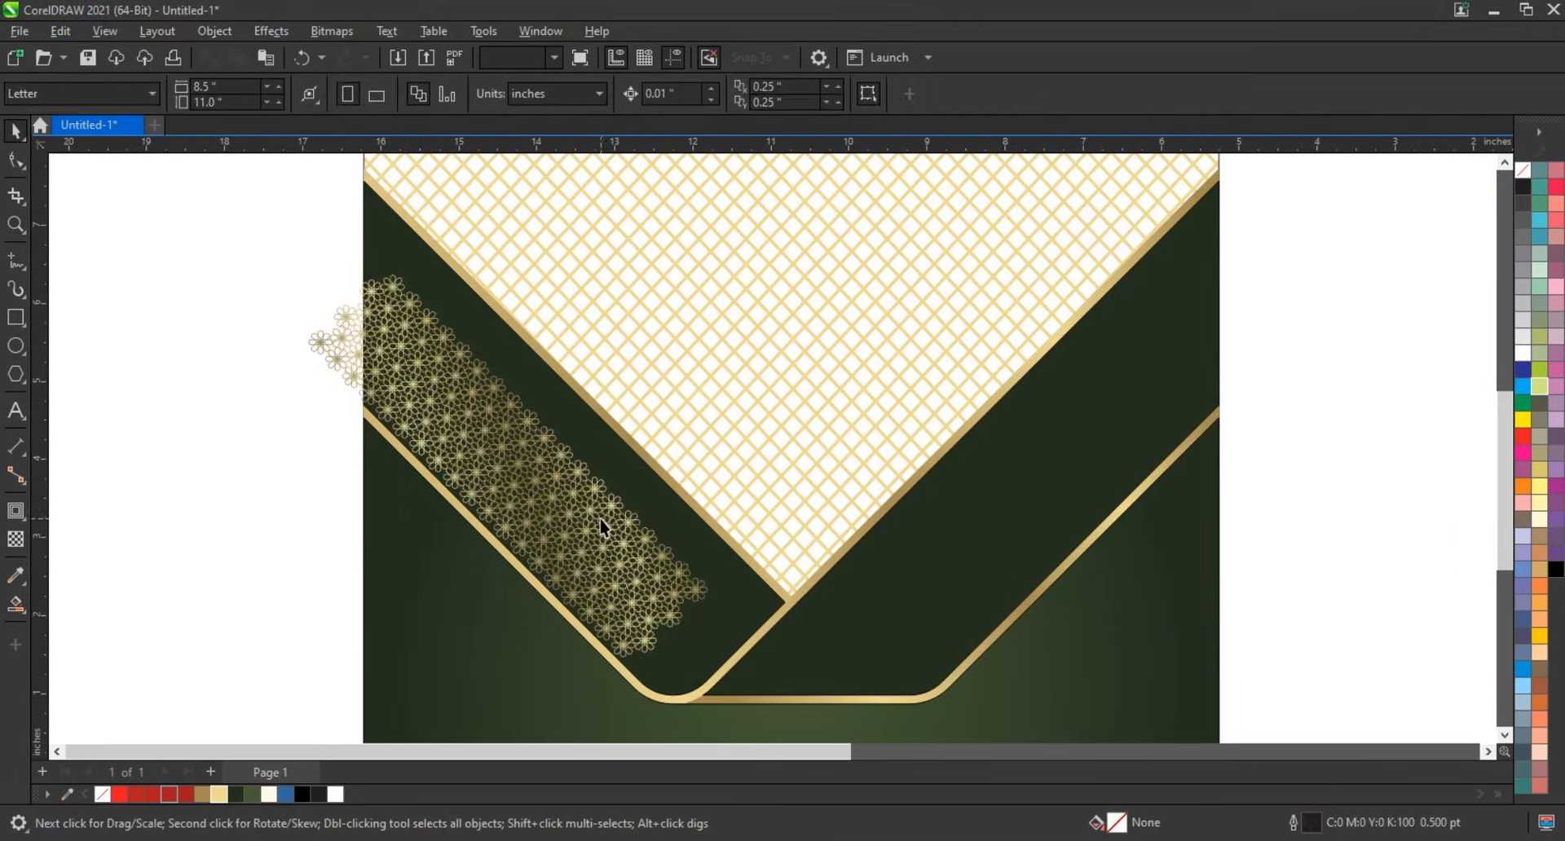
# Step: Enlarge the gold pattern to about 9.39 by 9.0 in over the left band and place a horizontally mirrored copy over the right band
pyautogui.click(600, 527)
pyautogui.moveTo(714, 269); pyautogui.dragTo(793, 192)
pyautogui.moveTo(688, 545); pyautogui.dragTo(705, 512)
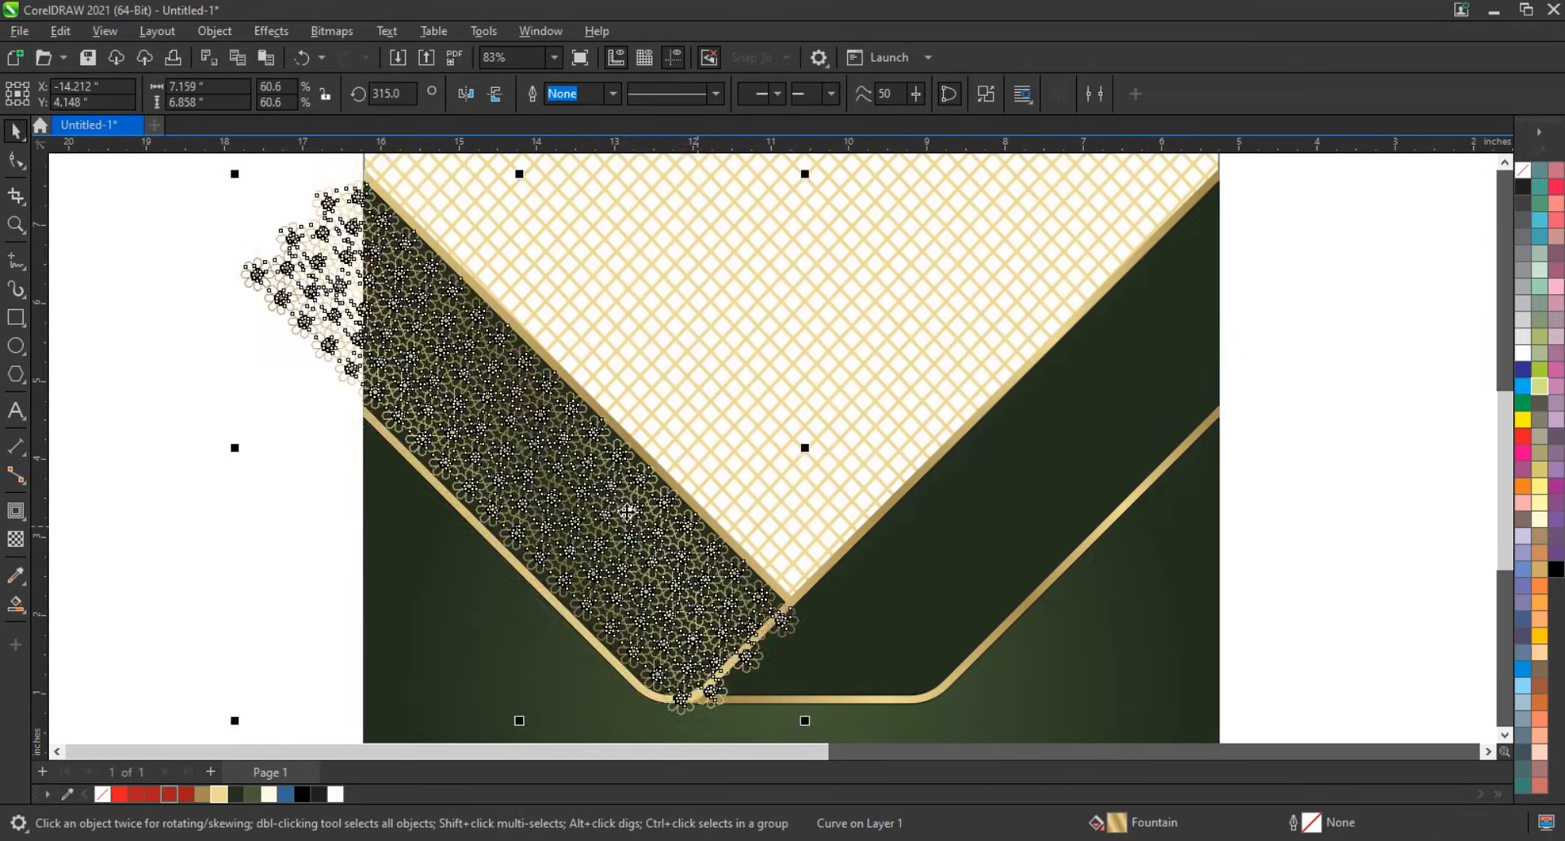
pyautogui.scroll(-2, 627, 512)
pyautogui.moveTo(763, 673); pyautogui.dragTo(789, 699)
pyautogui.moveTo(766, 624); pyautogui.dragTo(827, 617)
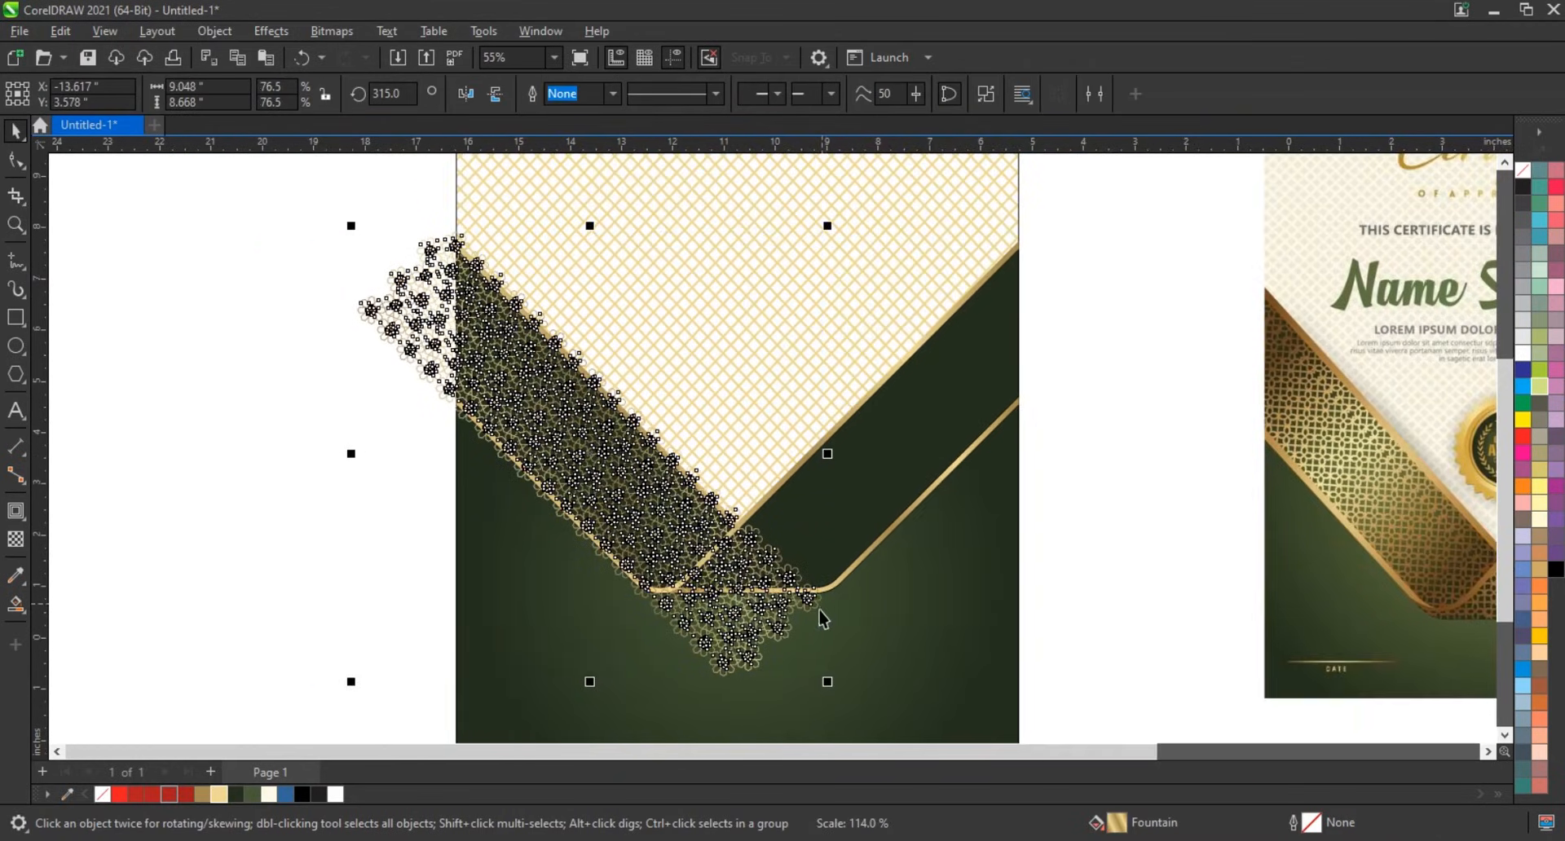
pyautogui.moveTo(826, 228); pyautogui.dragTo(836, 218)
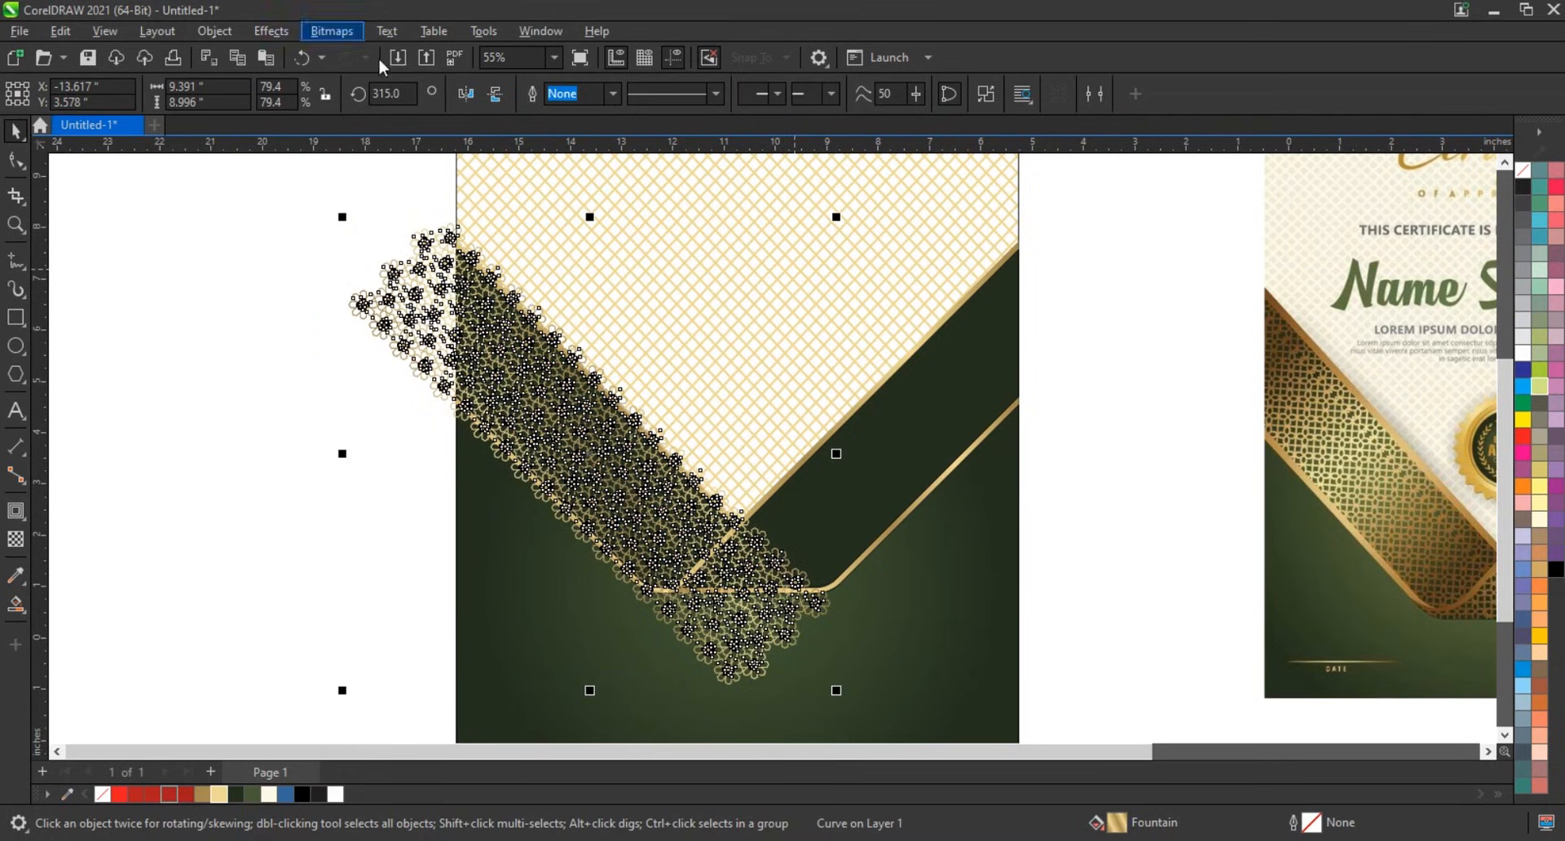
pyautogui.click(468, 100)
pyautogui.moveTo(639, 360); pyautogui.dragTo(928, 372)
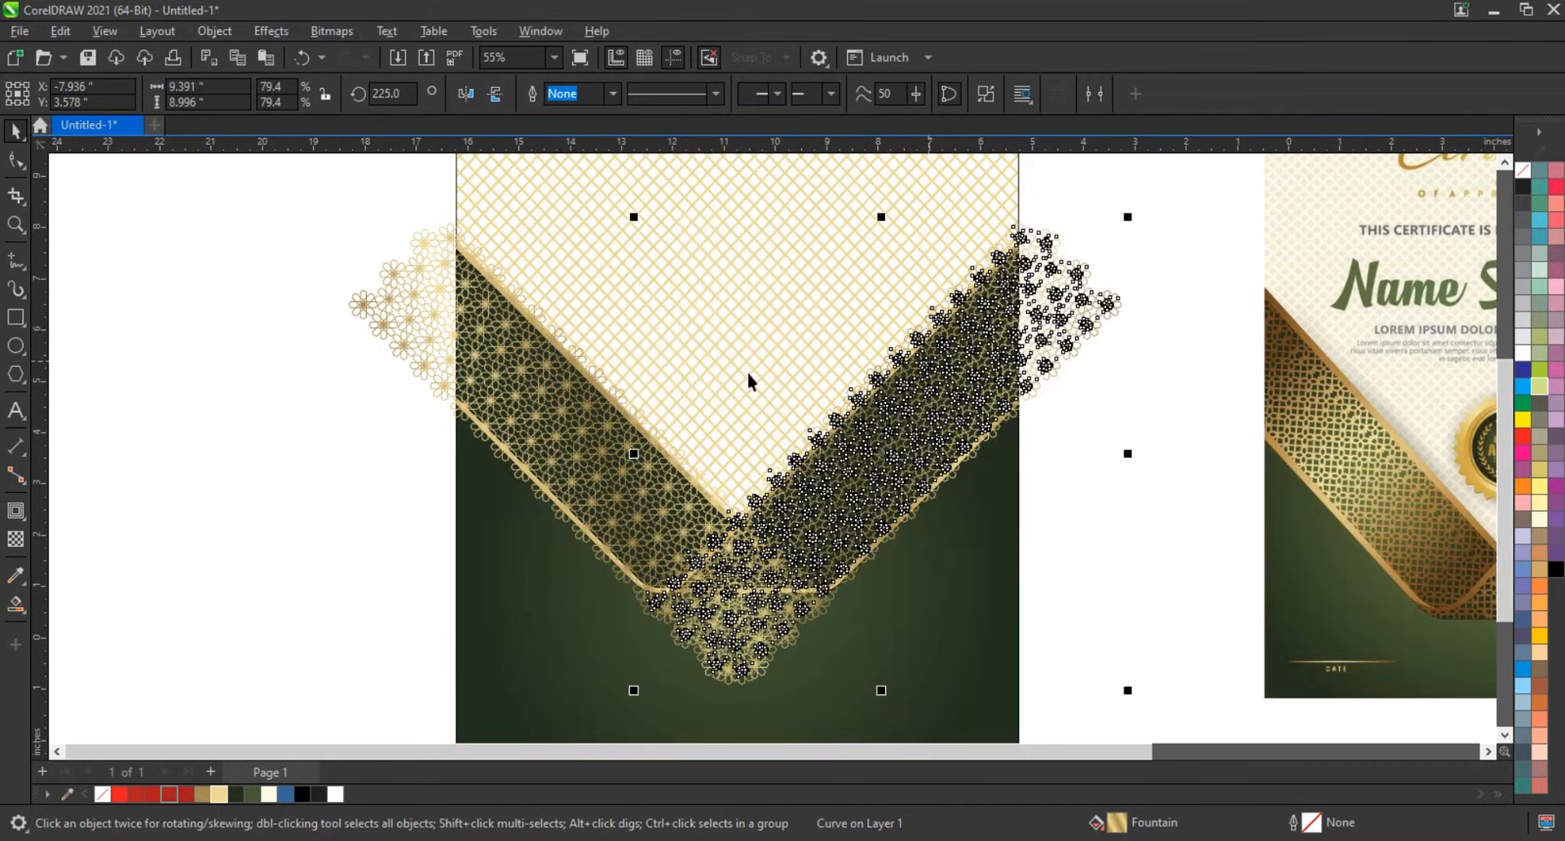
# Step: PowerClip the left rosette pattern inside the left green band and the mirrored pattern inside the right band
pyautogui.click(443, 335)
pyautogui.hotkey('ctrl', 'x')
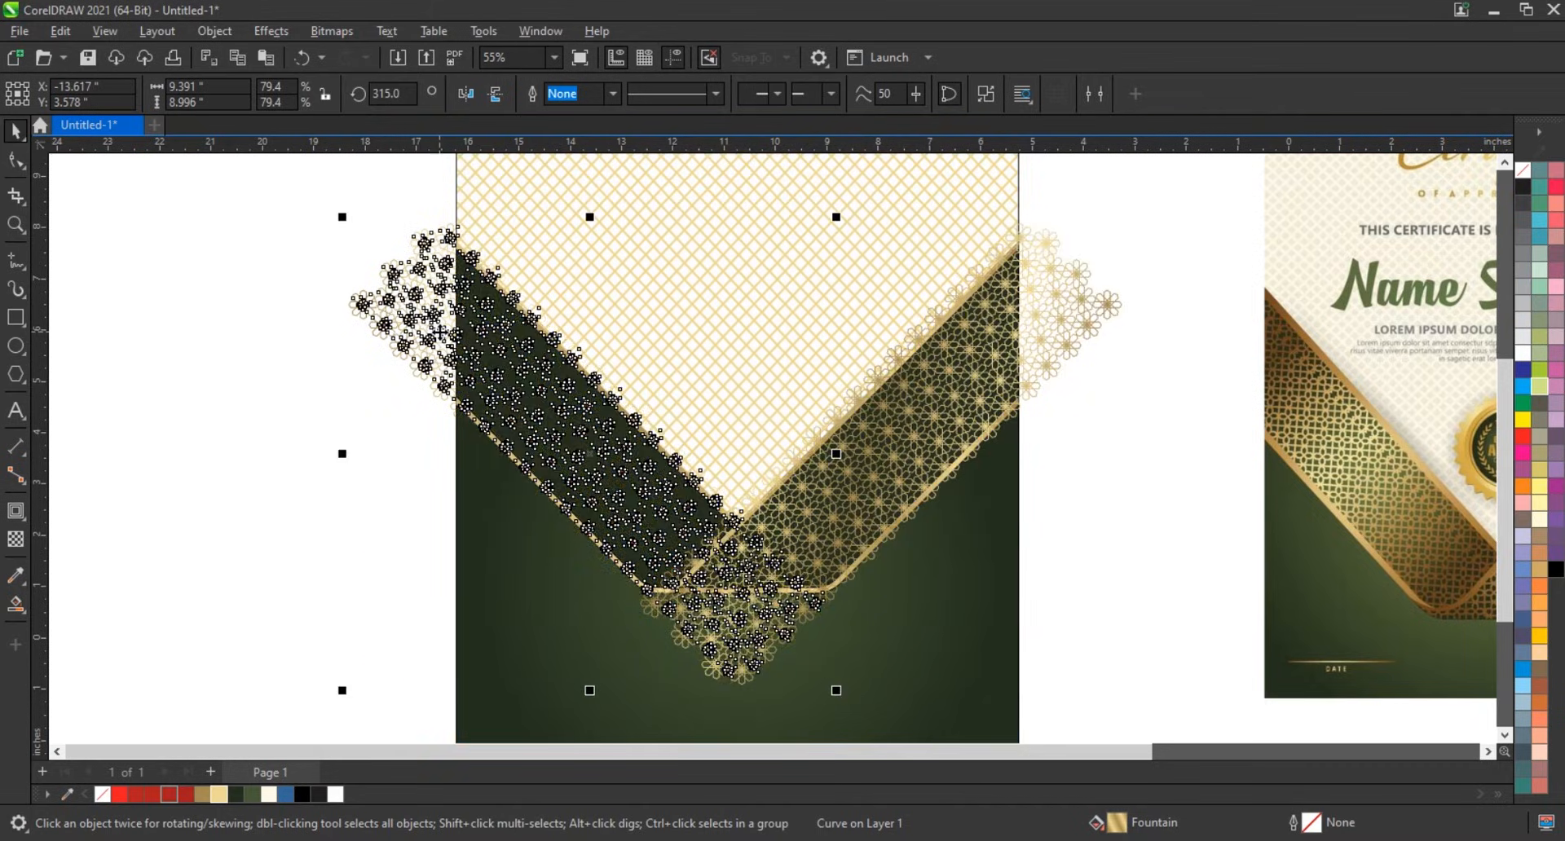
pyautogui.click(348, 360)
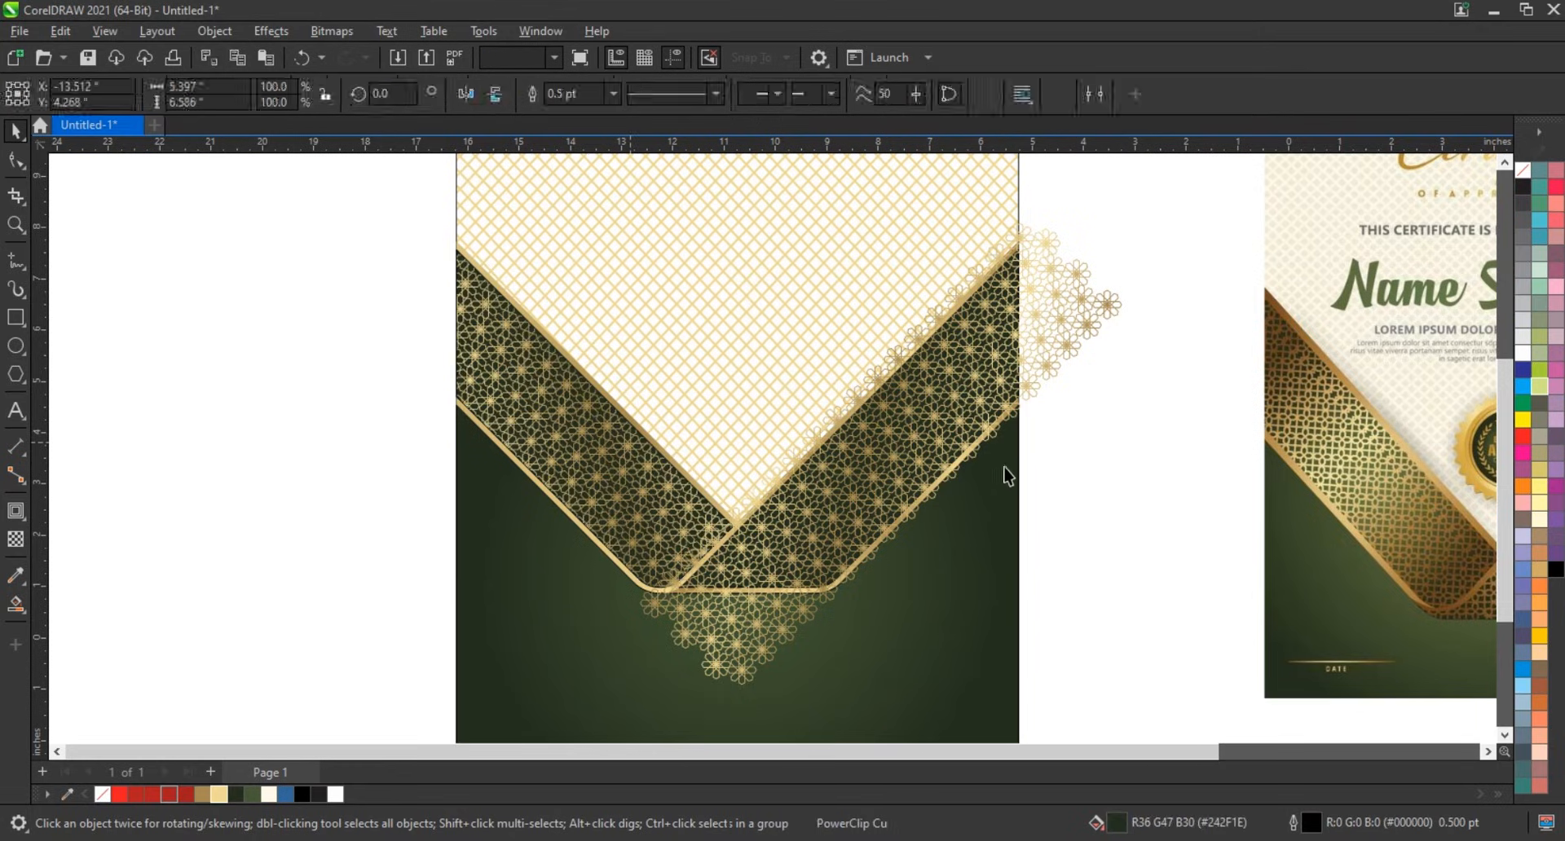
pyautogui.click(1067, 325)
pyautogui.hotkey('ctrl', '1')
pyautogui.click(995, 383)
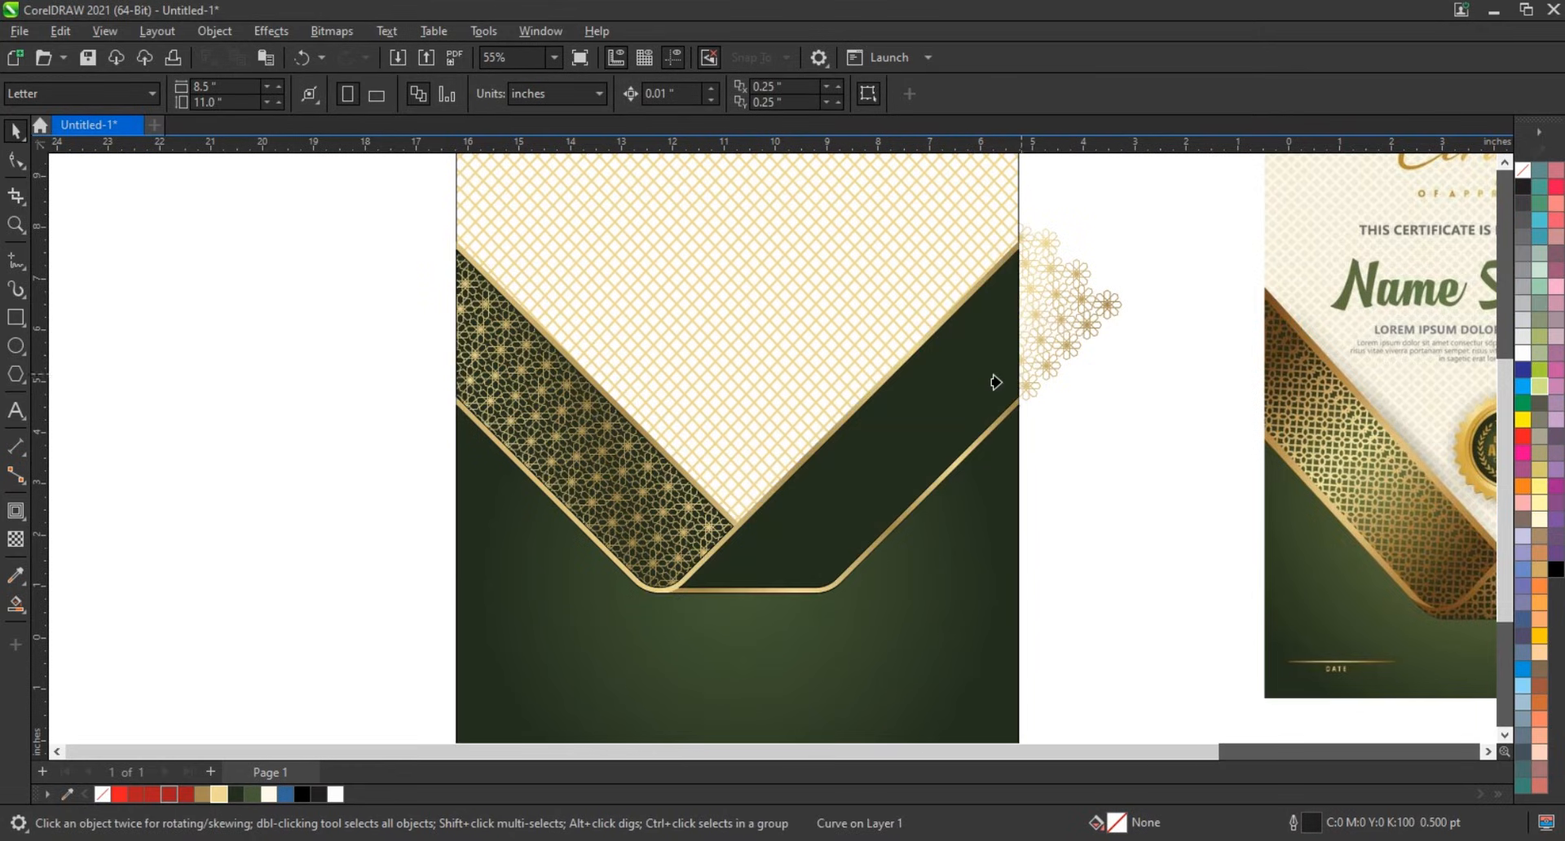
# Step: Remove the outlines from the two patterned bands and their gold edging
pyautogui.scroll(-2, 449, 528)
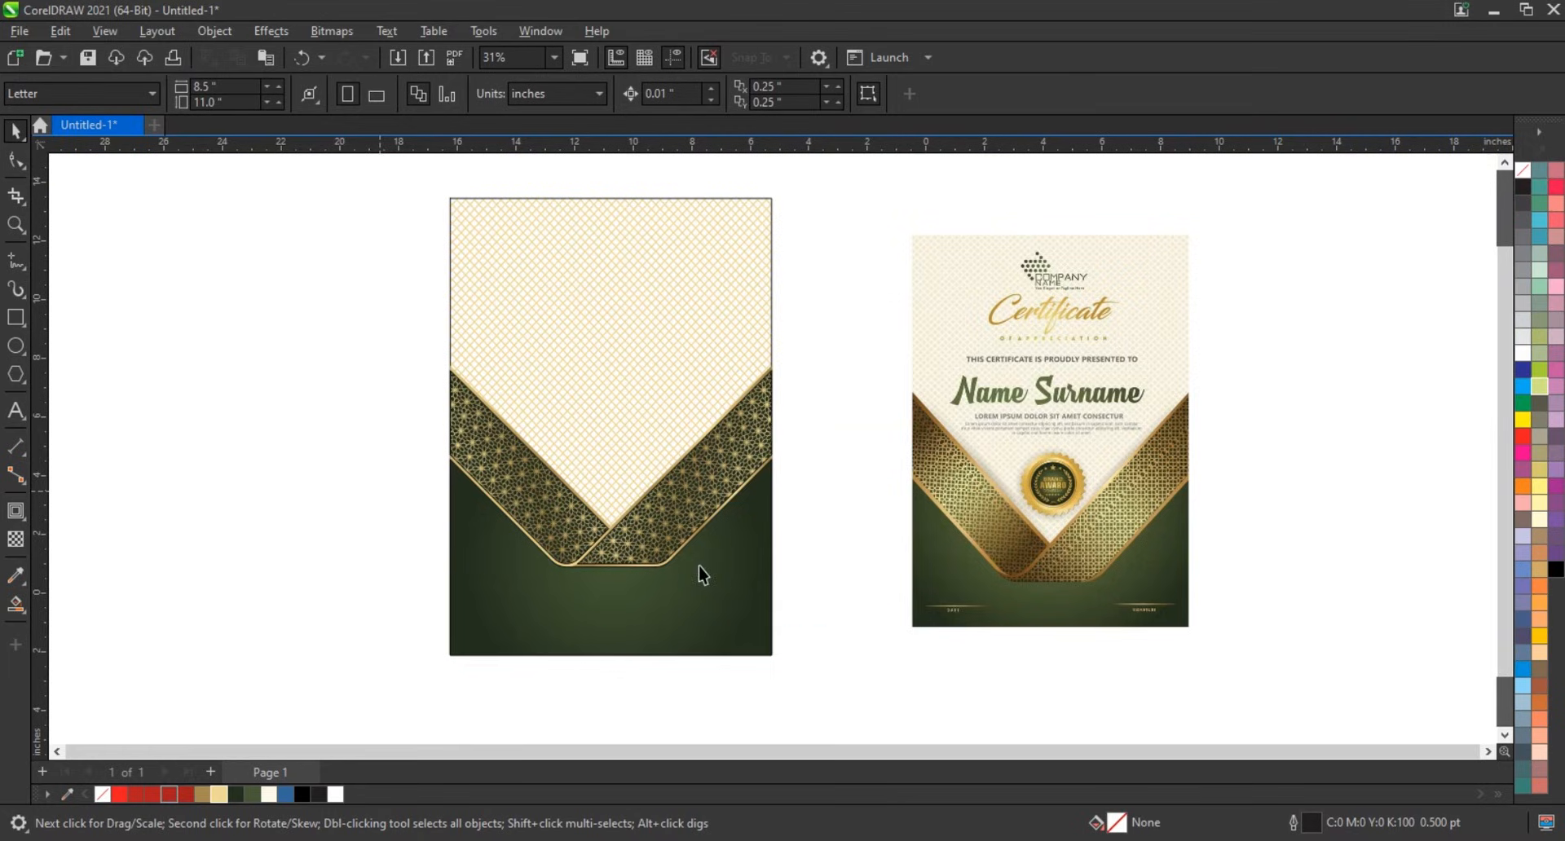
pyautogui.moveTo(356, 339); pyautogui.dragTo(872, 625)
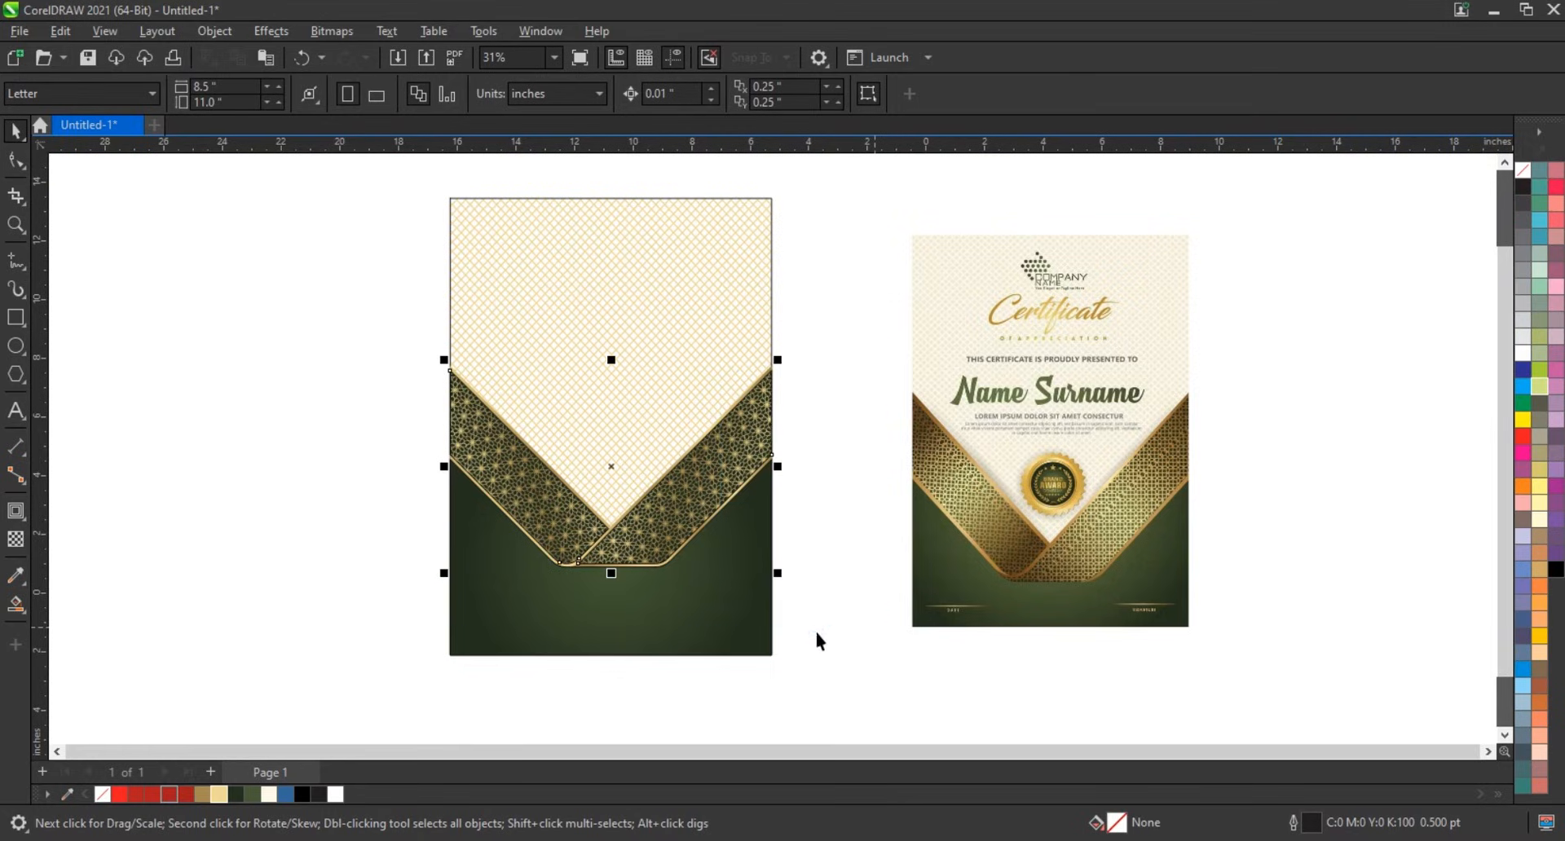
pyautogui.rightClick(1522, 173)
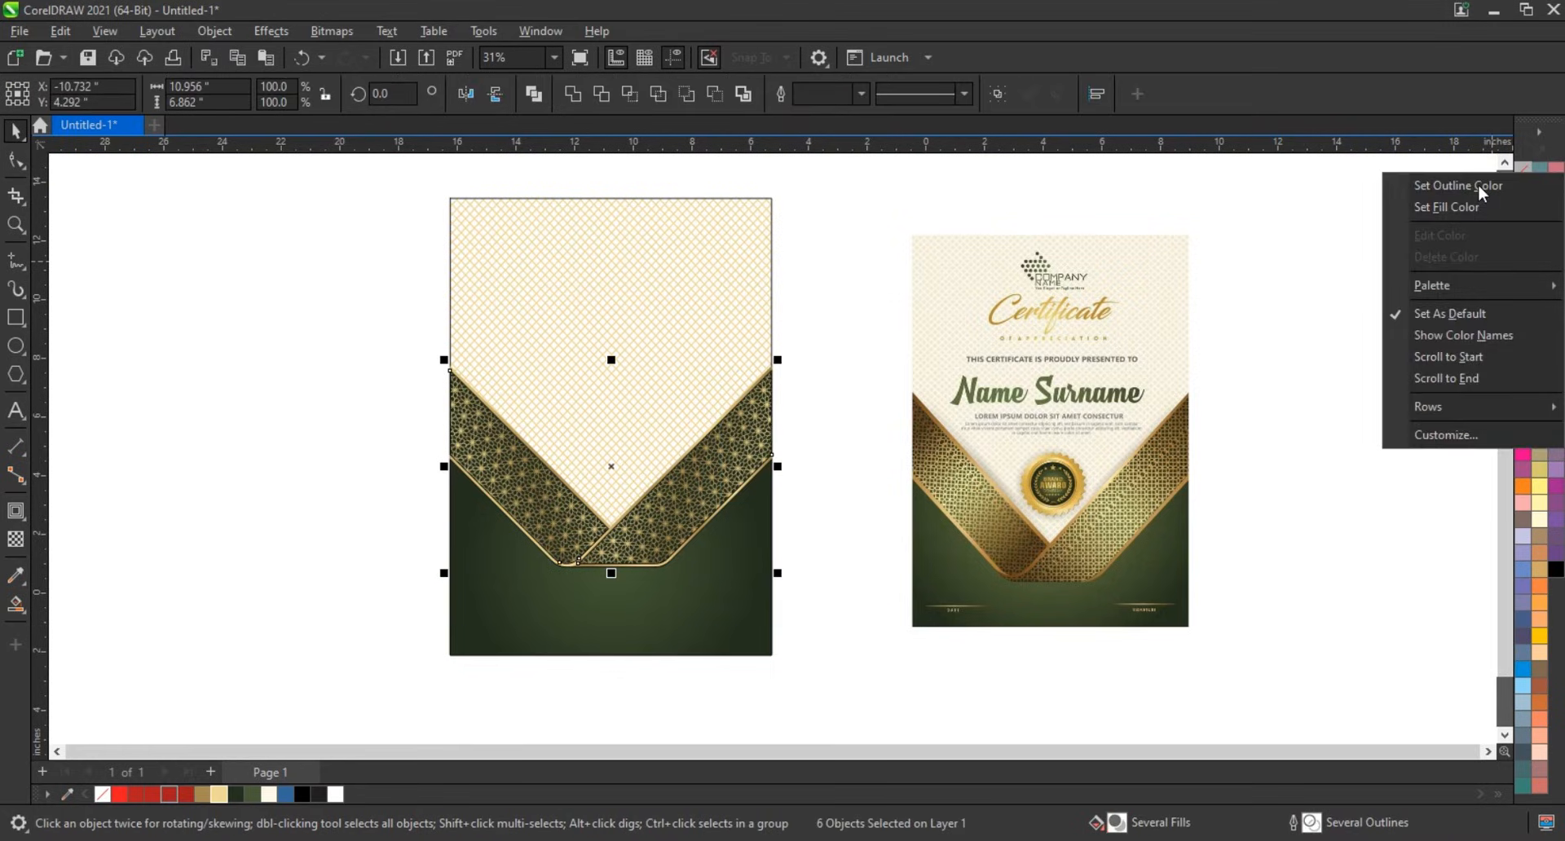
pyautogui.click(1482, 192)
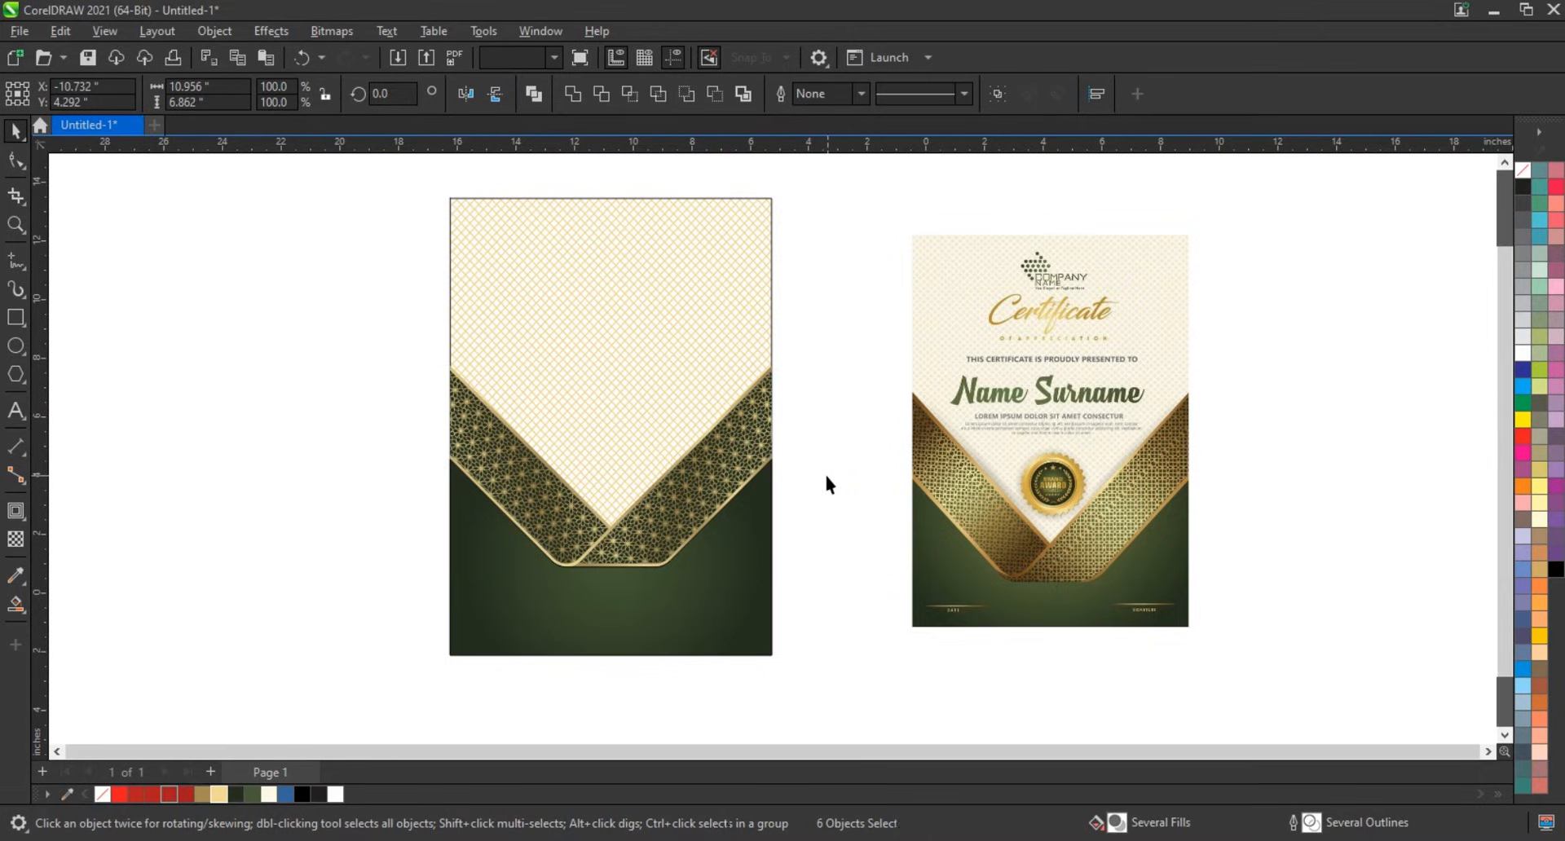
pyautogui.moveTo(834, 339); pyautogui.dragTo(383, 601)
pyautogui.rightClick(1519, 193)
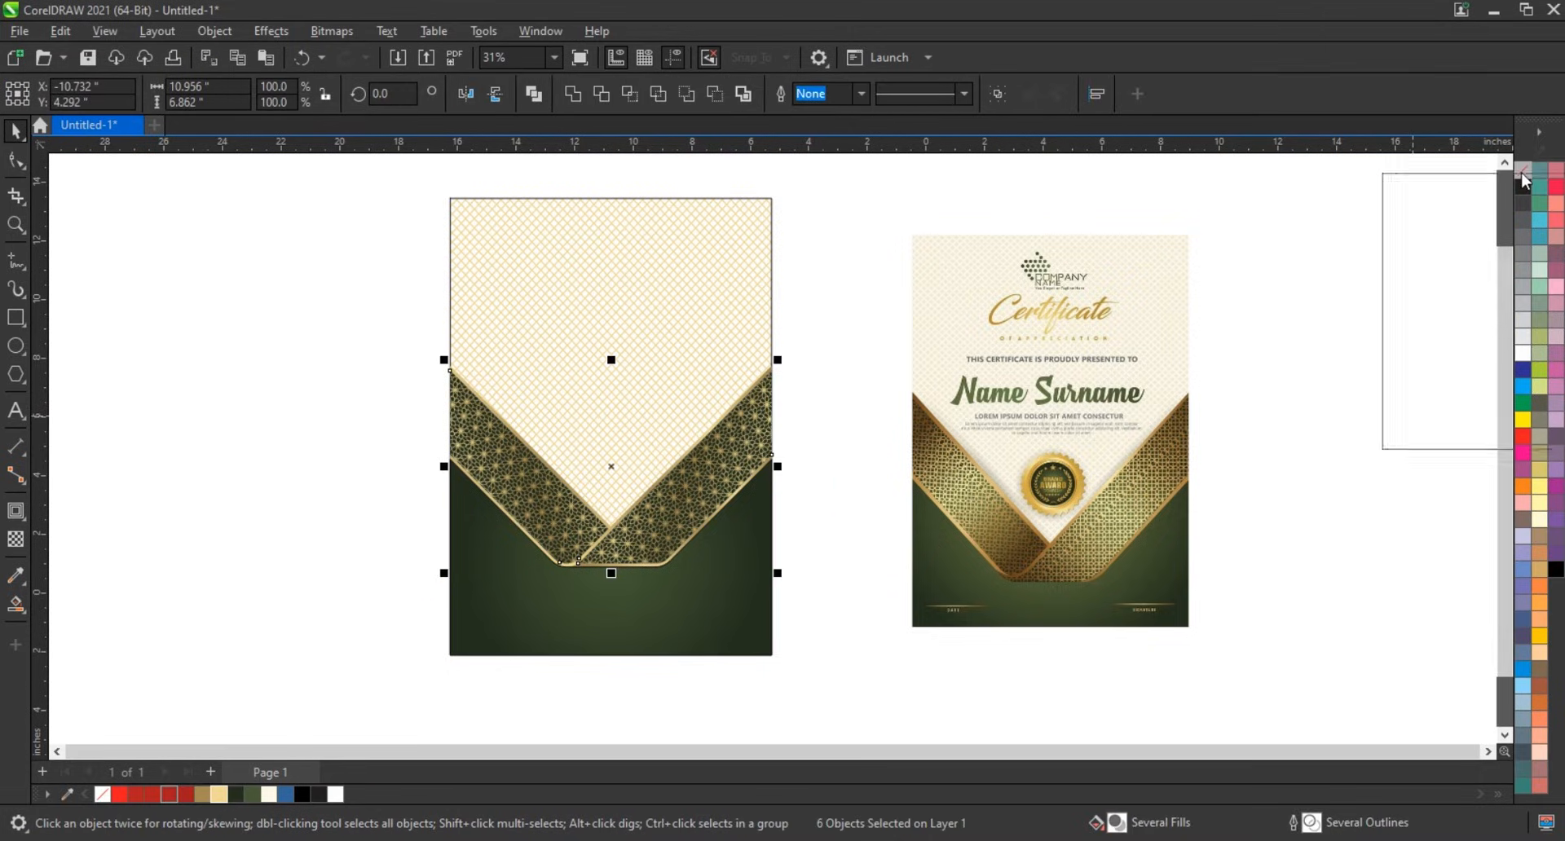
pyautogui.click(1450, 193)
pyautogui.moveTo(869, 657); pyautogui.dragTo(271, 306)
pyautogui.scroll(2, 437, 576)
pyautogui.press('Escape')
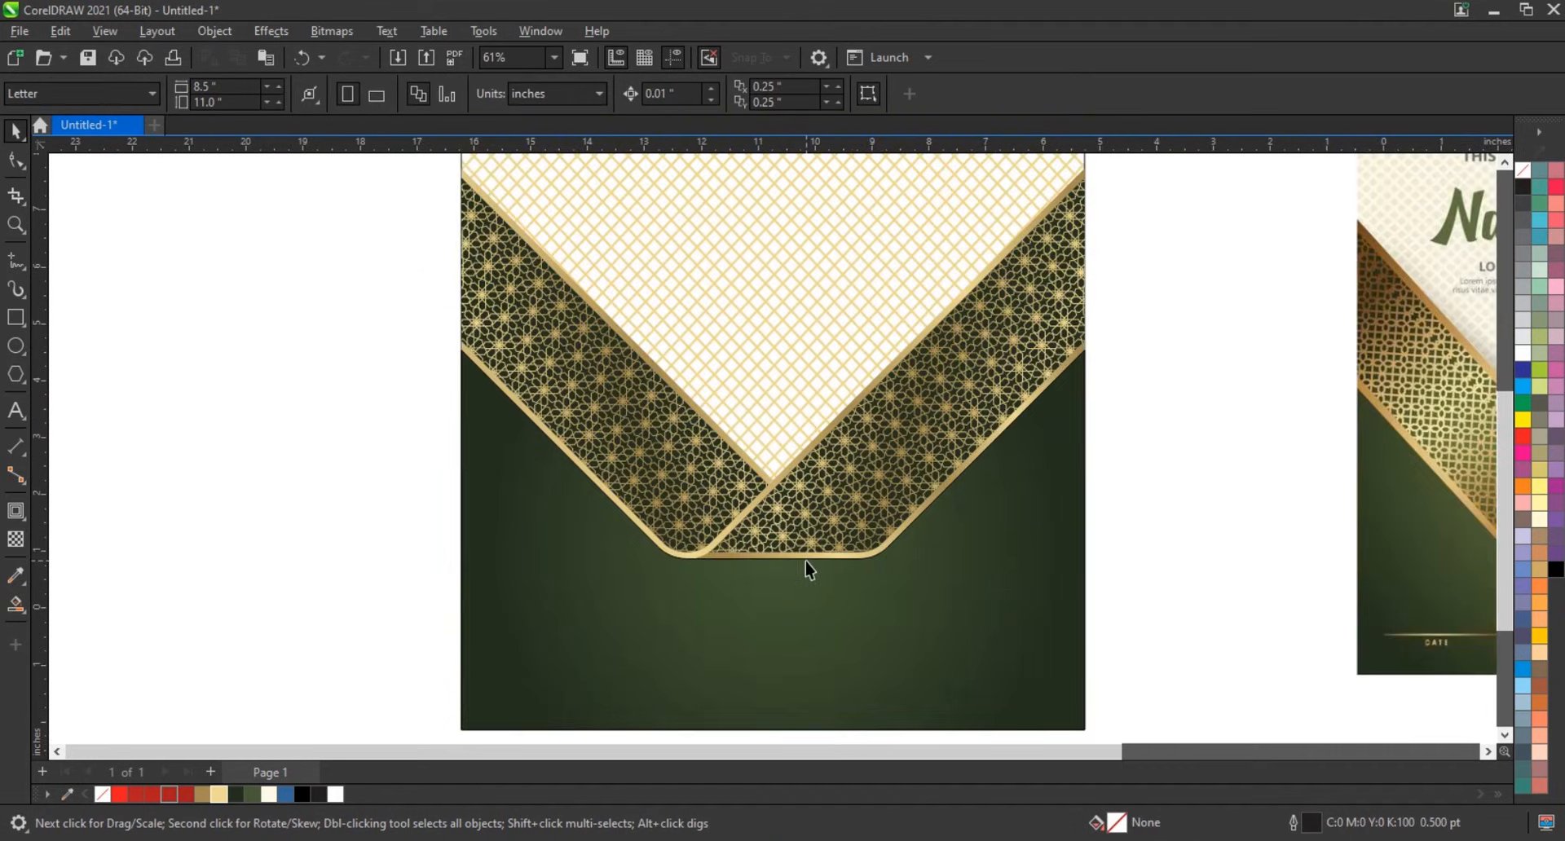
# Step: Remove the outline from the green gradient shape below the V-shaped bands
pyautogui.click(811, 562)
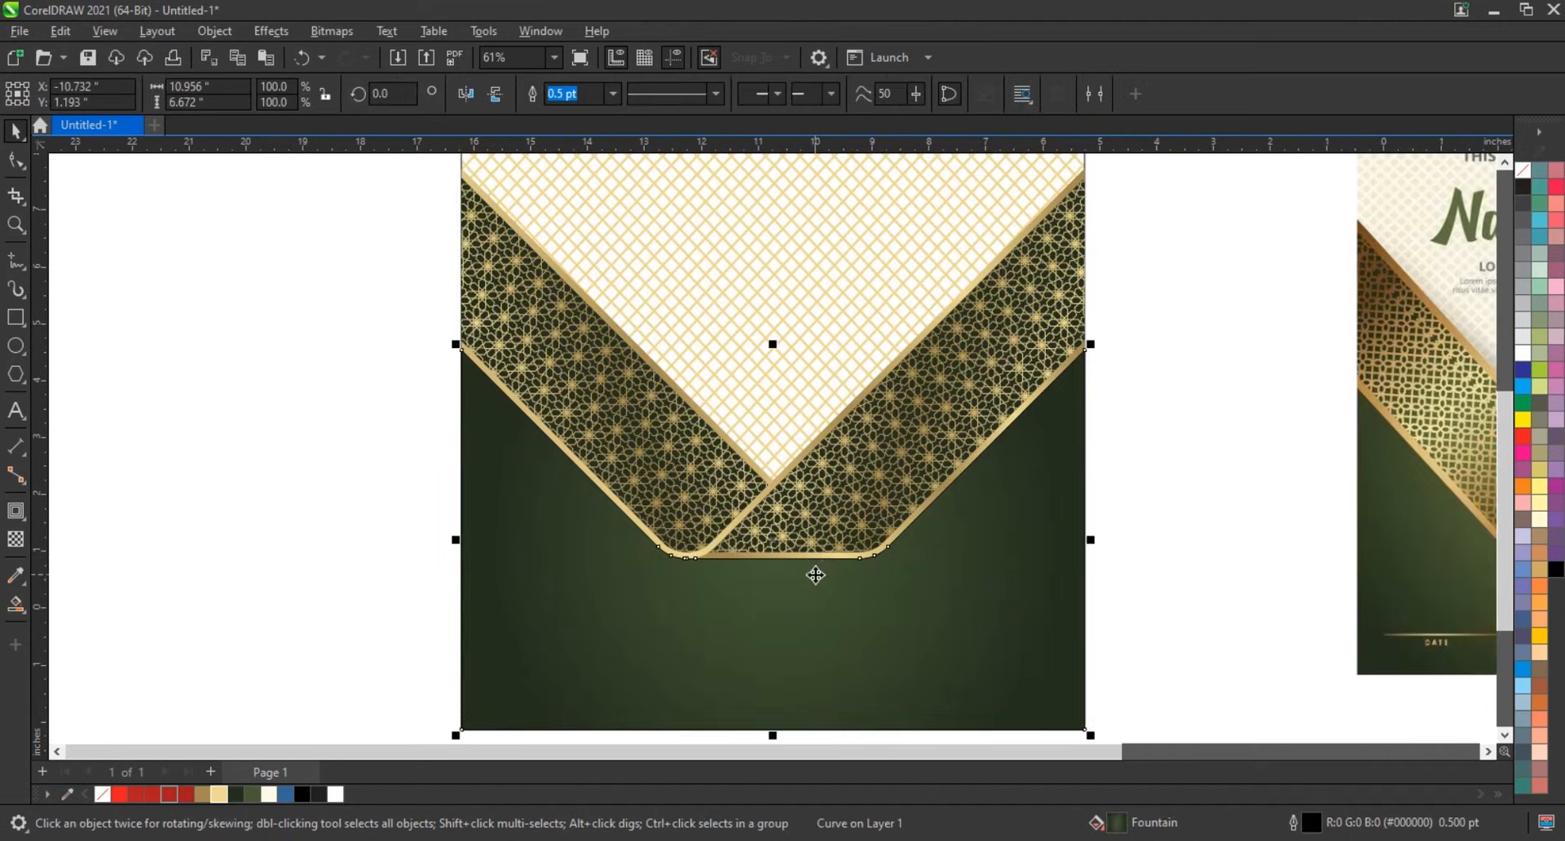
pyautogui.rightClick(1522, 176)
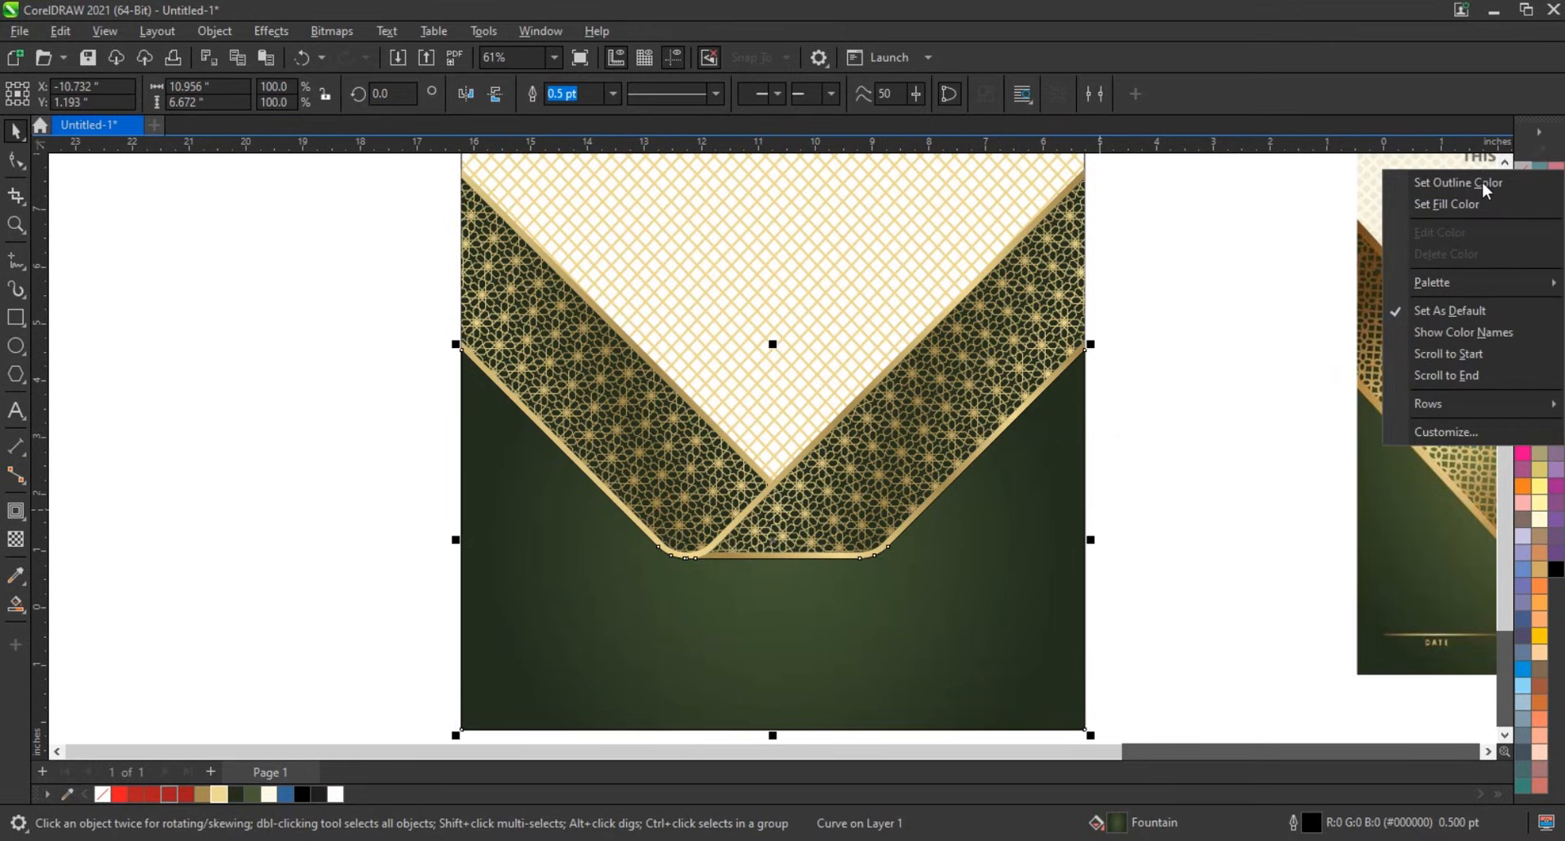
pyautogui.click(1214, 419)
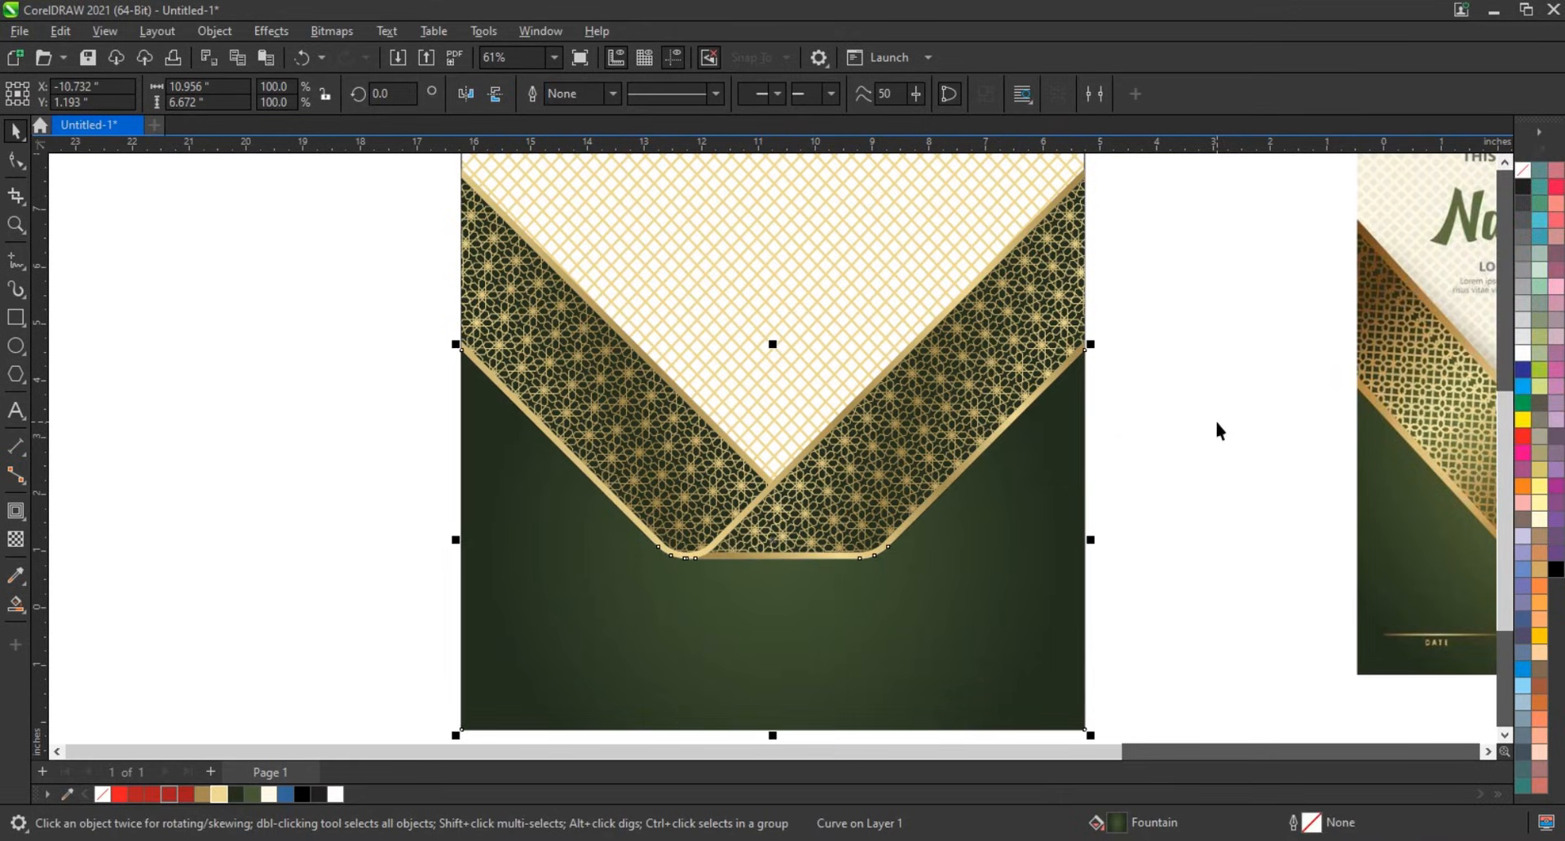
pyautogui.click(1216, 424)
# Step: Compare the patterned bands with the reference certificate up close and in a full-screen preview
pyautogui.scroll(-3, 721, 518)
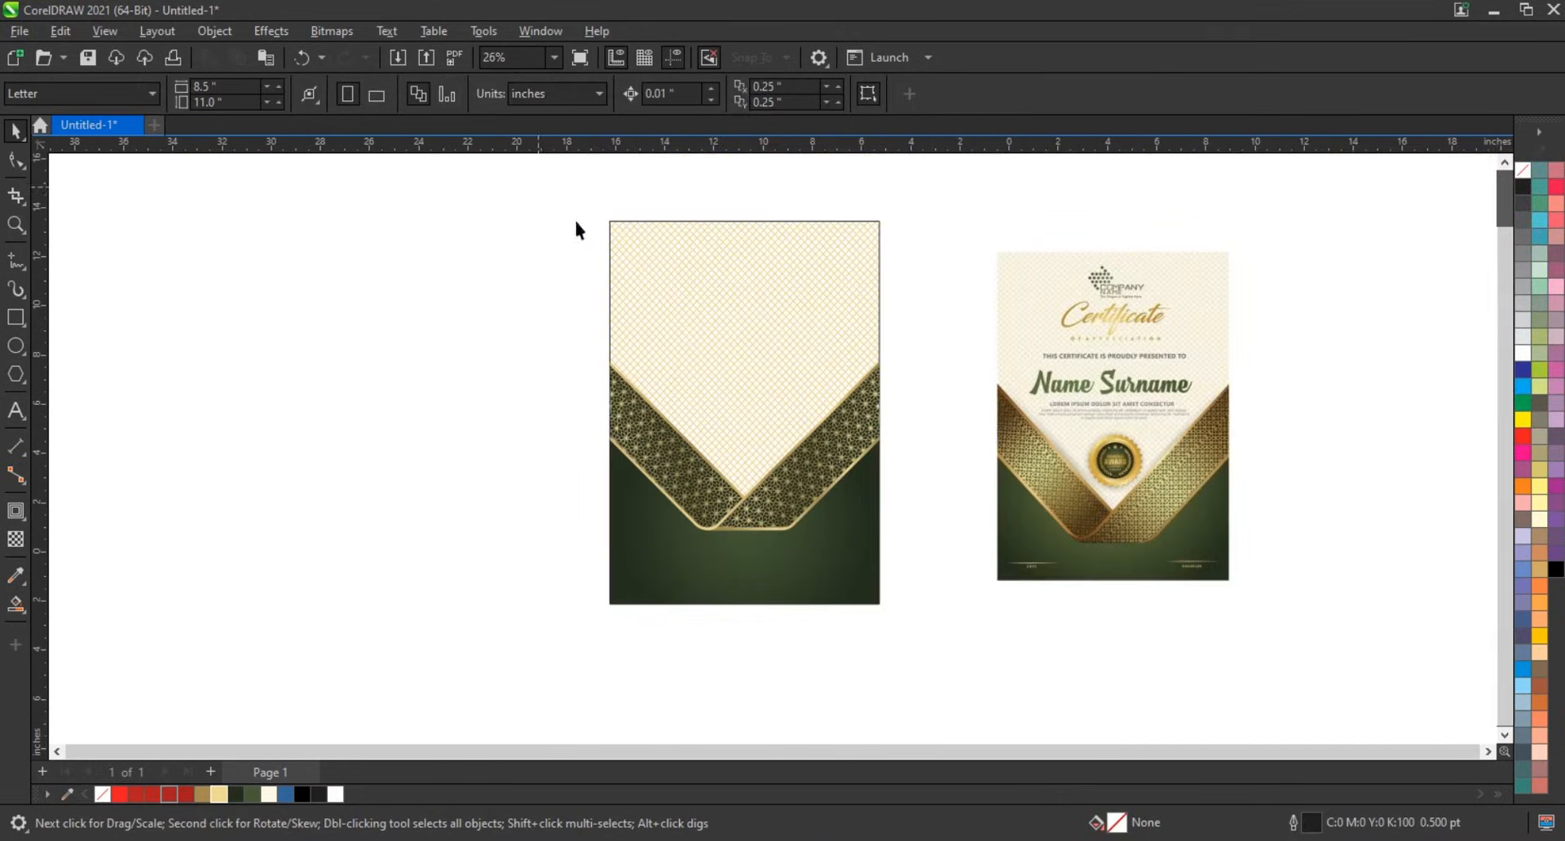
pyautogui.moveTo(1353, 614); pyautogui.dragTo(1353, 613)
pyautogui.hotkey('shift', 'F2')
pyautogui.click(1400, 560)
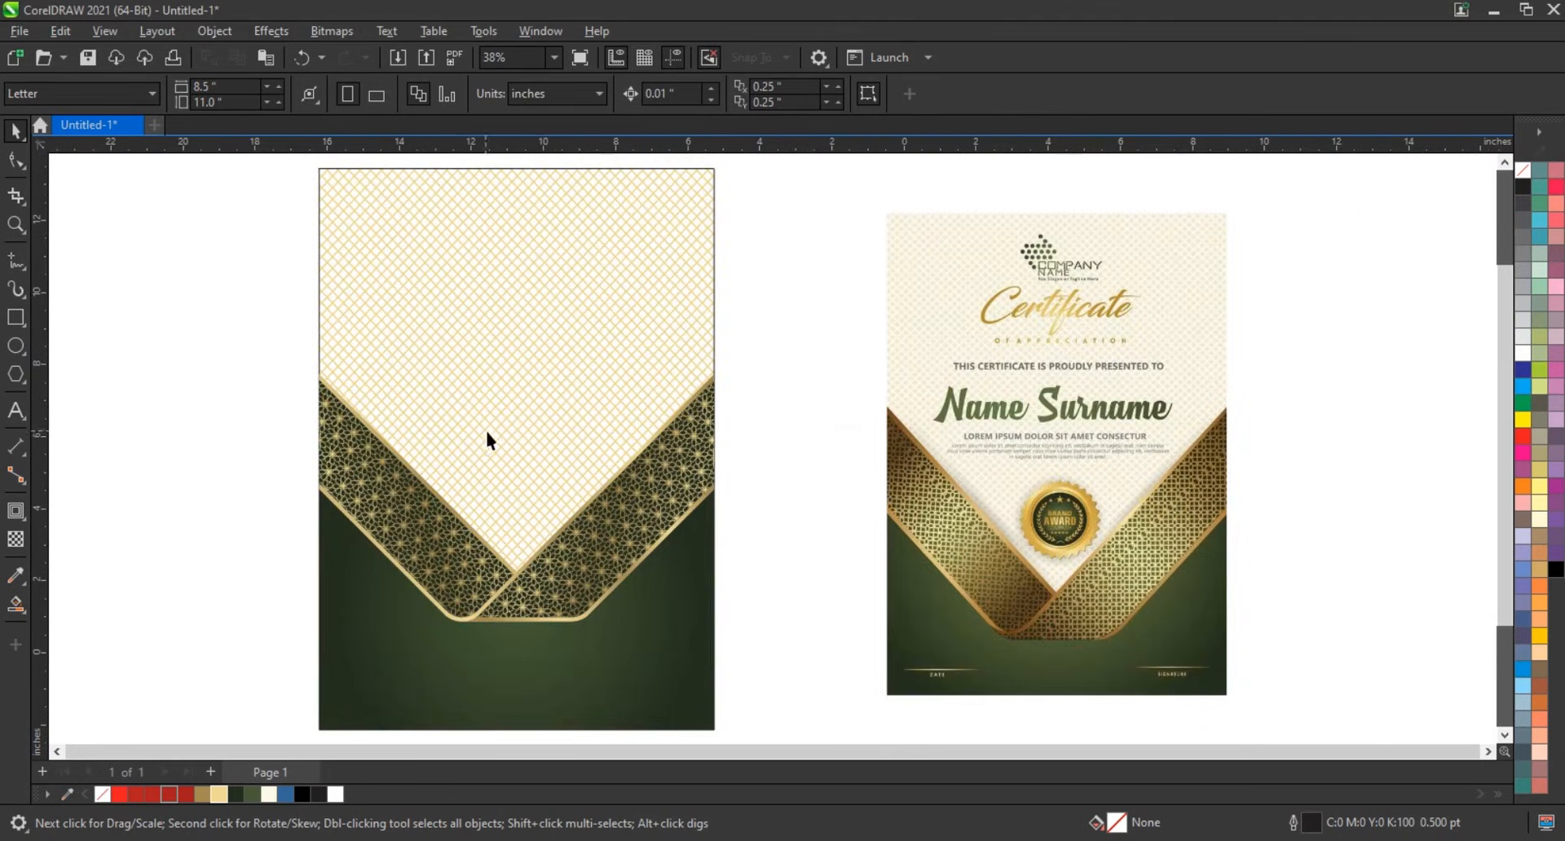
pyautogui.click(16, 224)
pyautogui.moveTo(314, 252); pyautogui.dragTo(1272, 664)
pyautogui.press('F9')
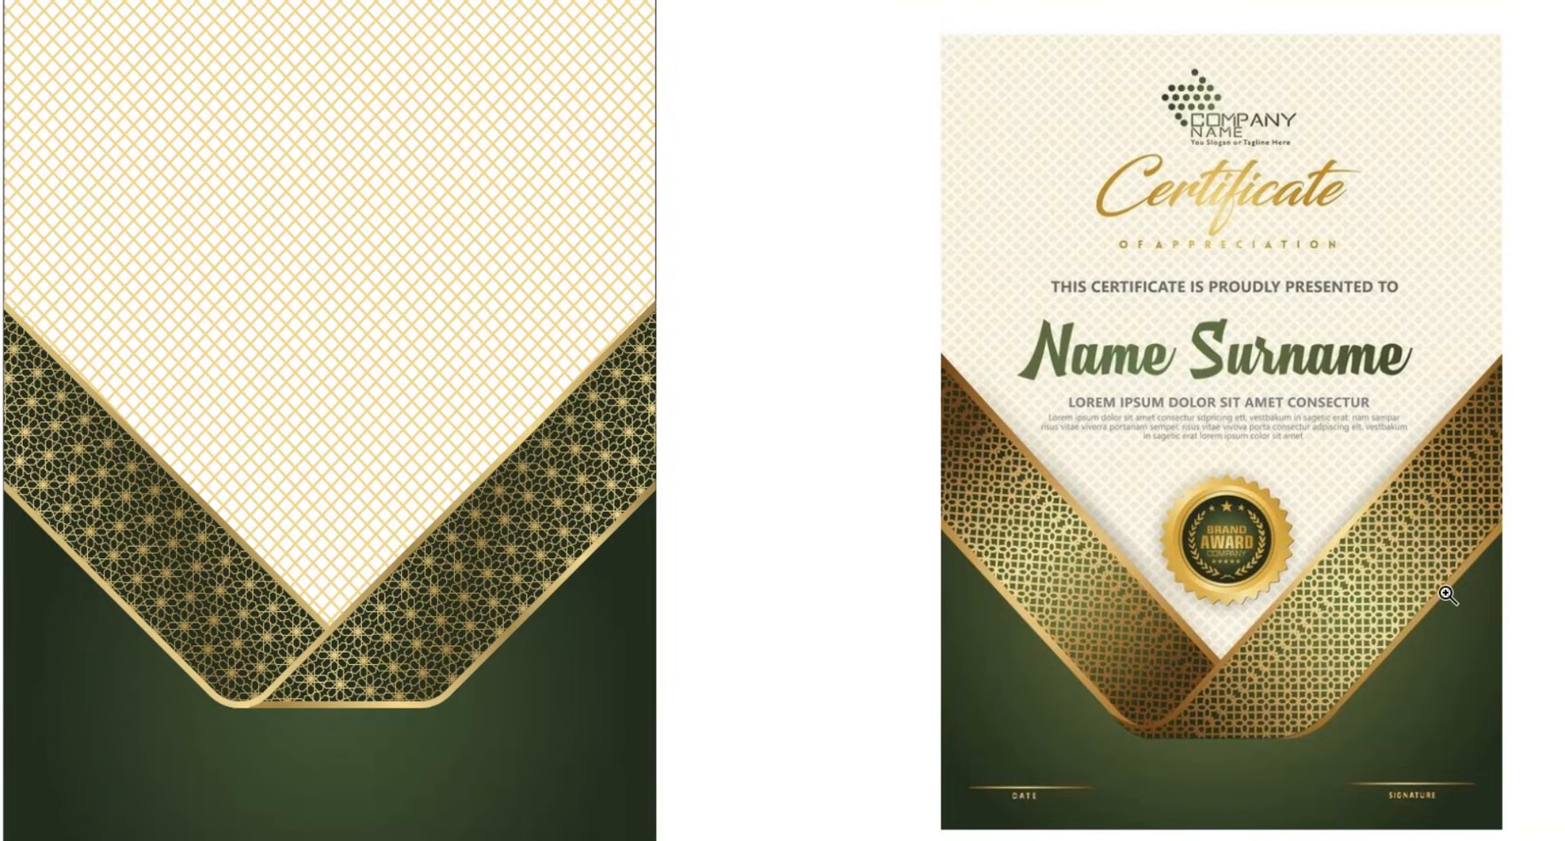
pyautogui.press('Escape')
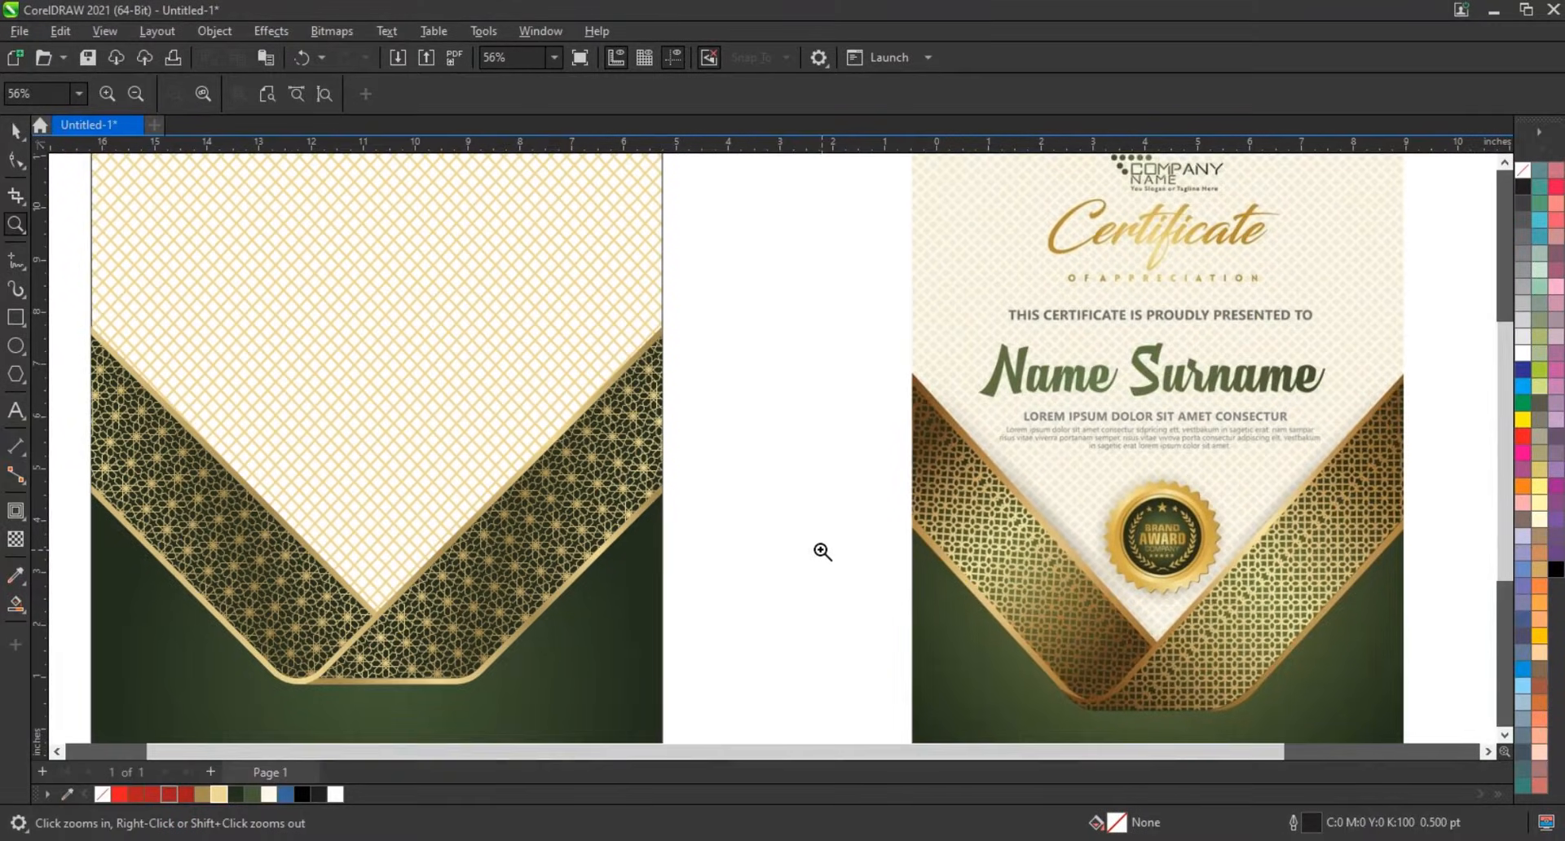